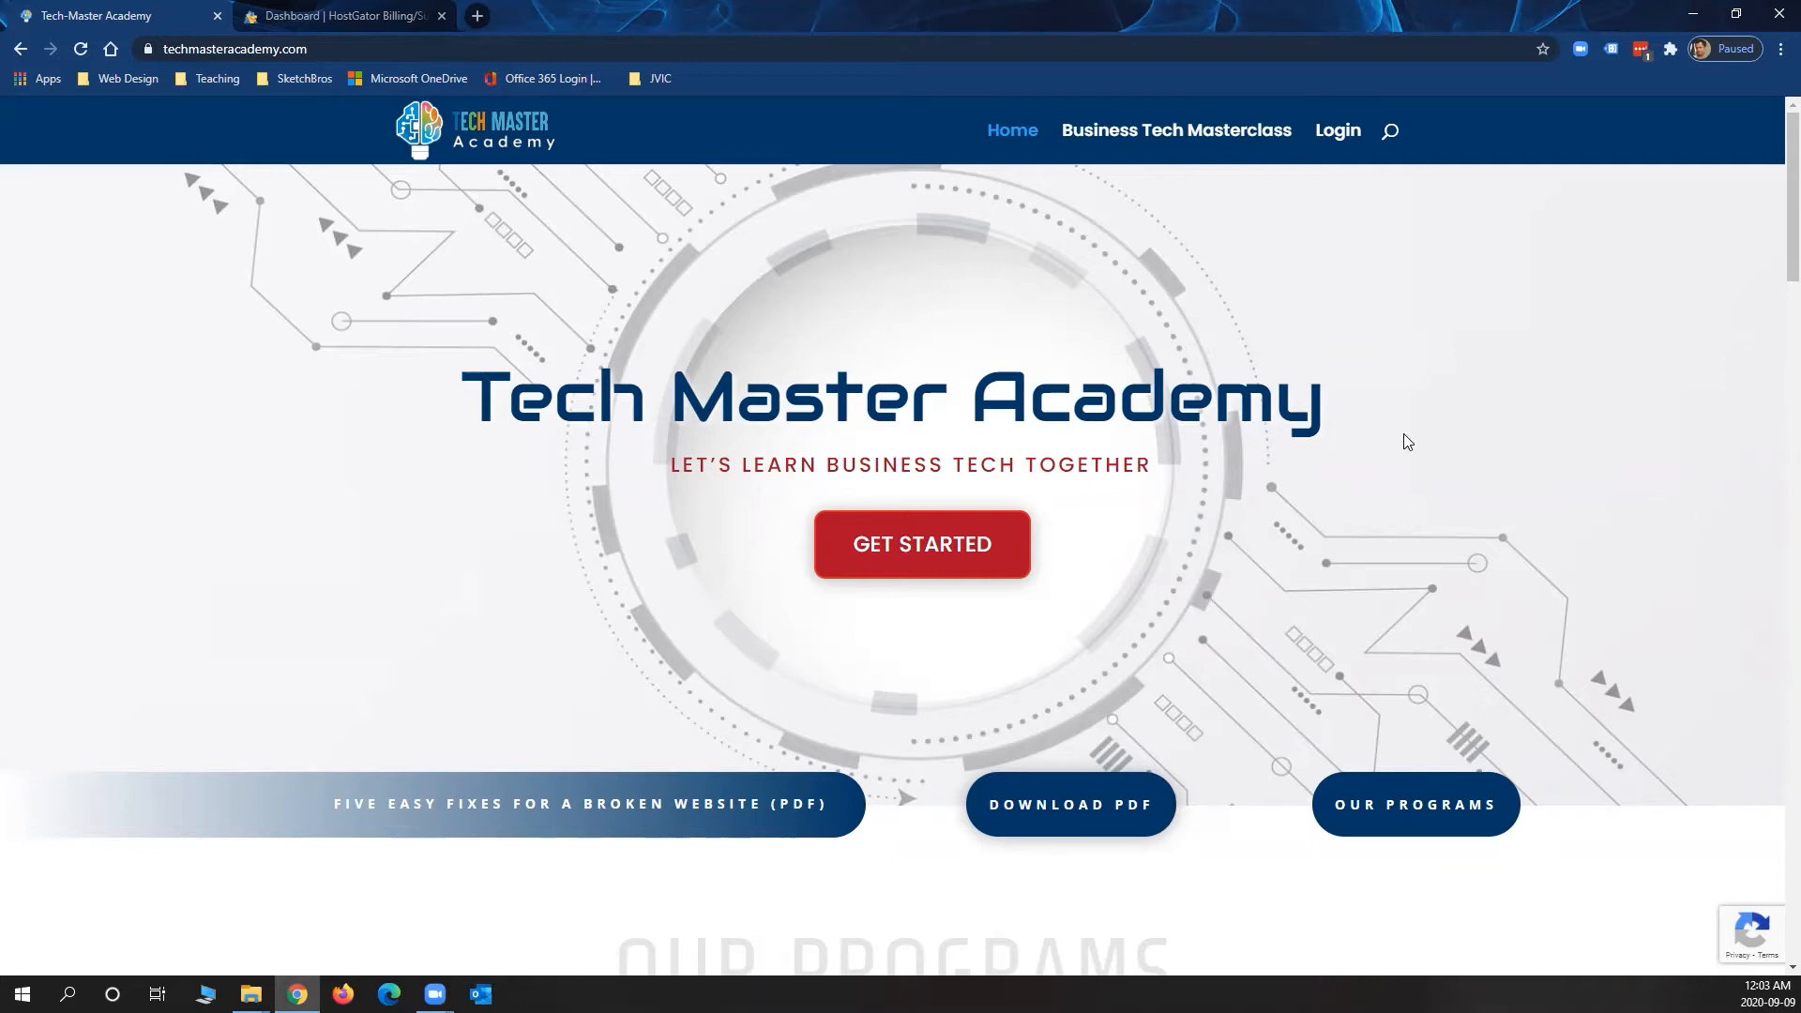
# Switch to the 'Dashboard | HostGator Billing' browser tab.
pyautogui.click(343, 16)
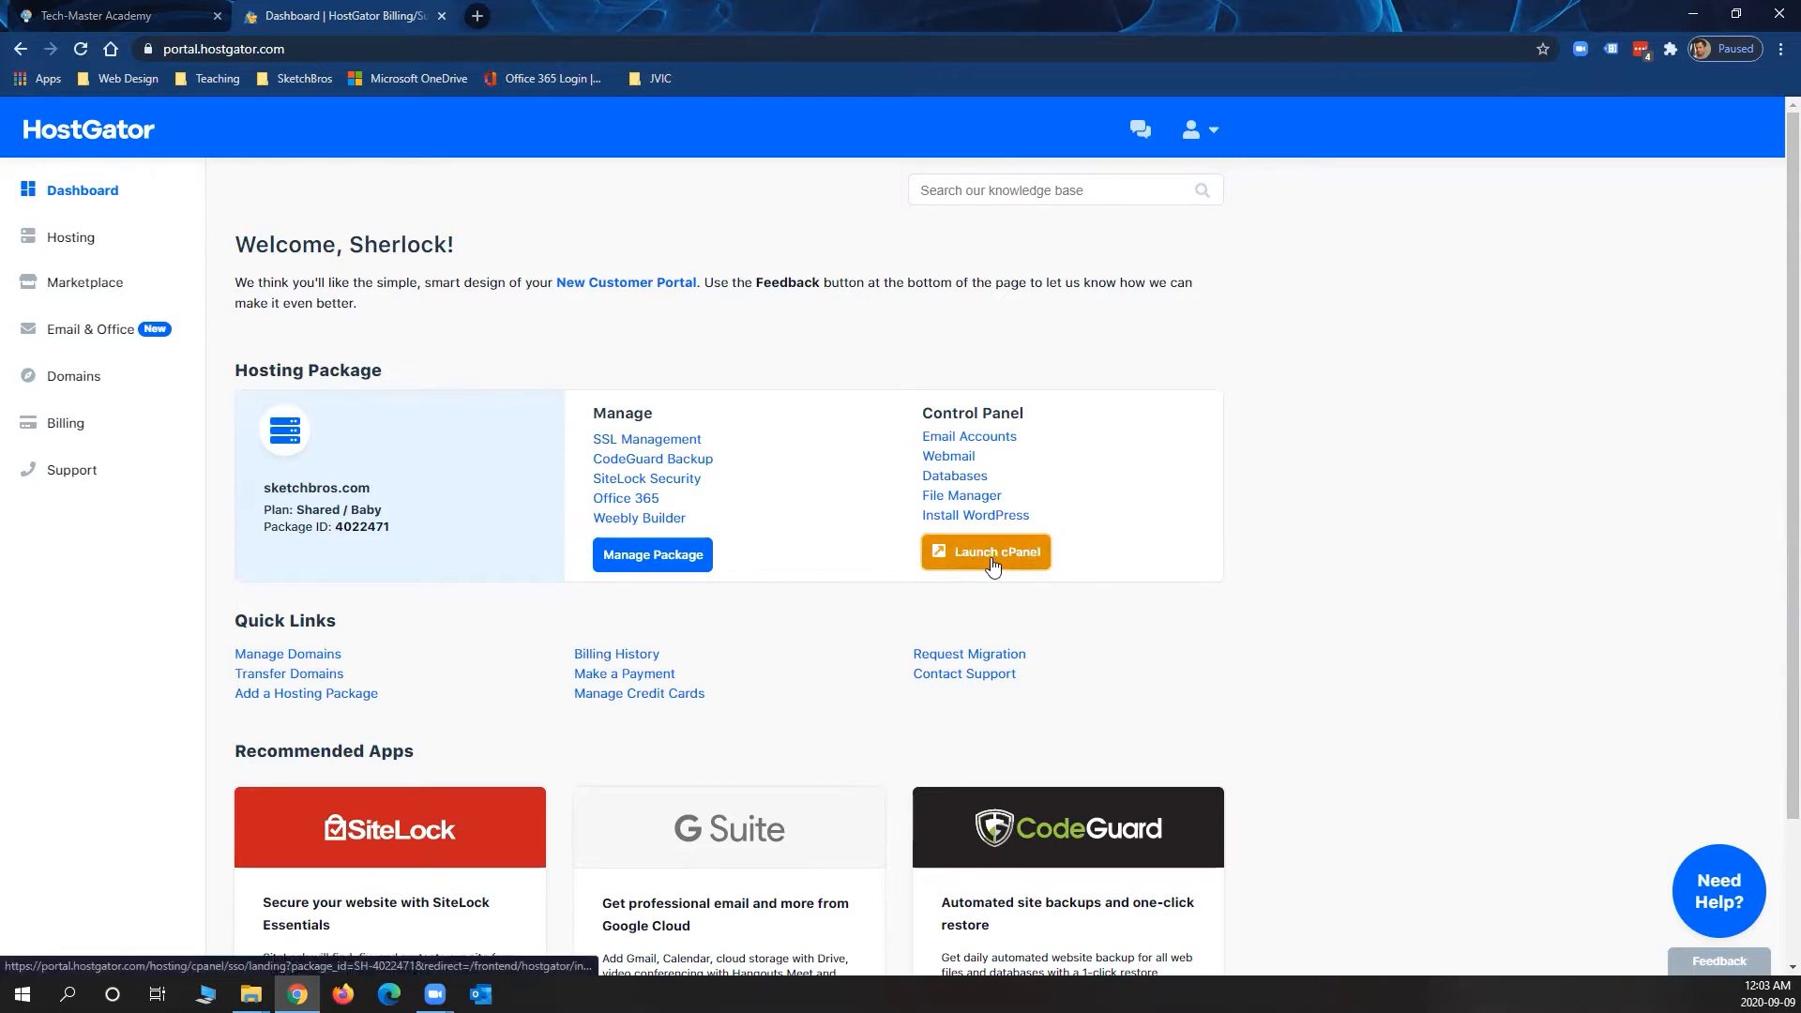
# Launch the hosting account's cPanel from the Customer Portal dashboard.
pyautogui.click(997, 559)
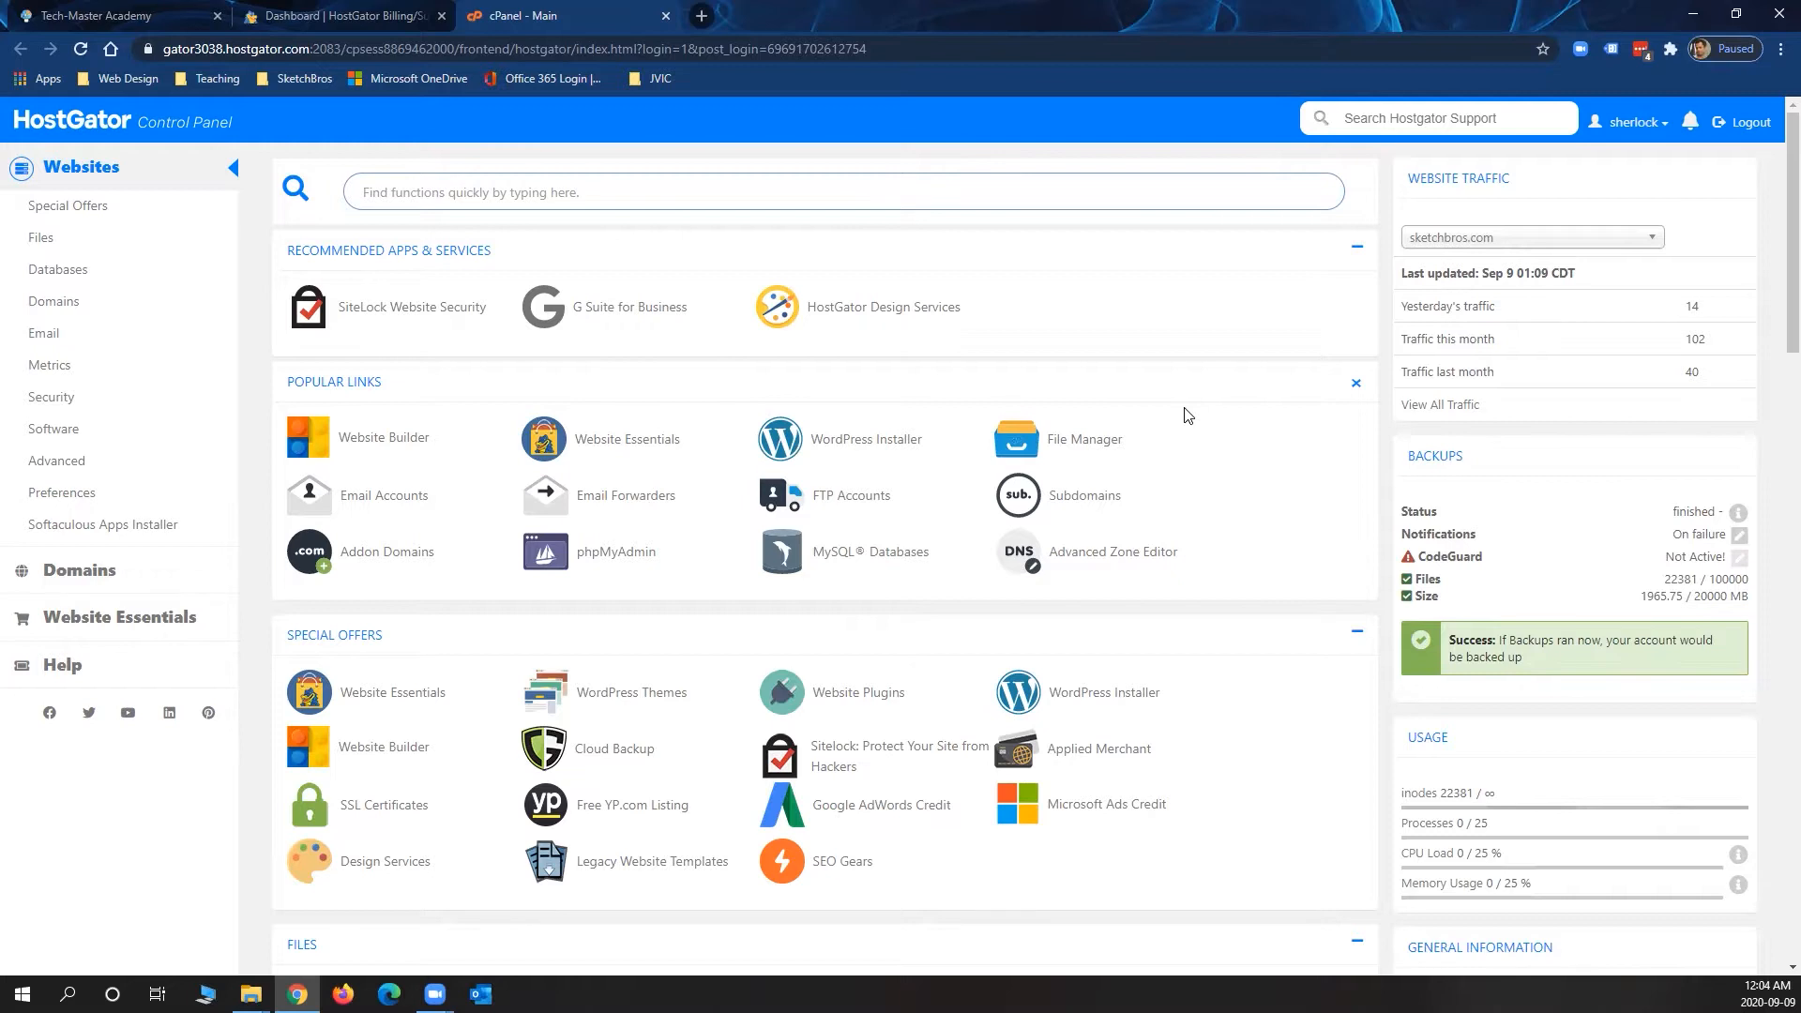
# Open Addon Domains from cPanel's Domains section.
pyautogui.scroll(-5, 1186, 404)
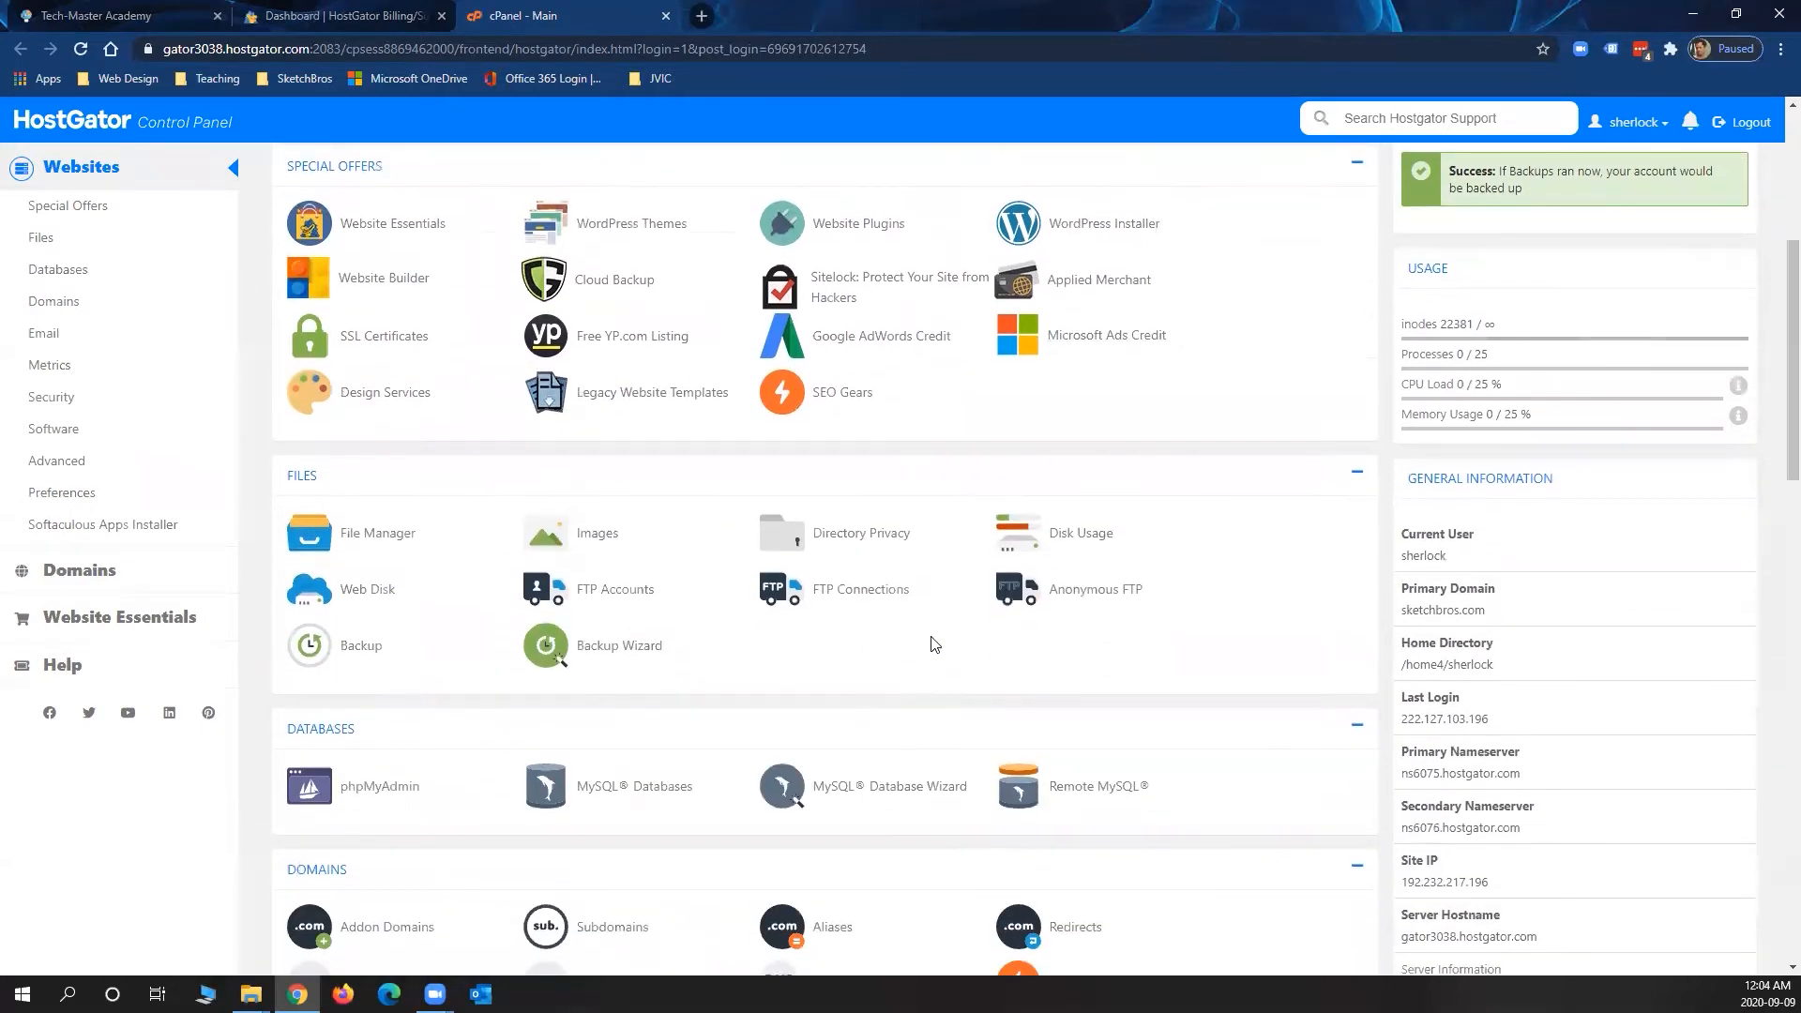
pyautogui.scroll(-4, 938, 618)
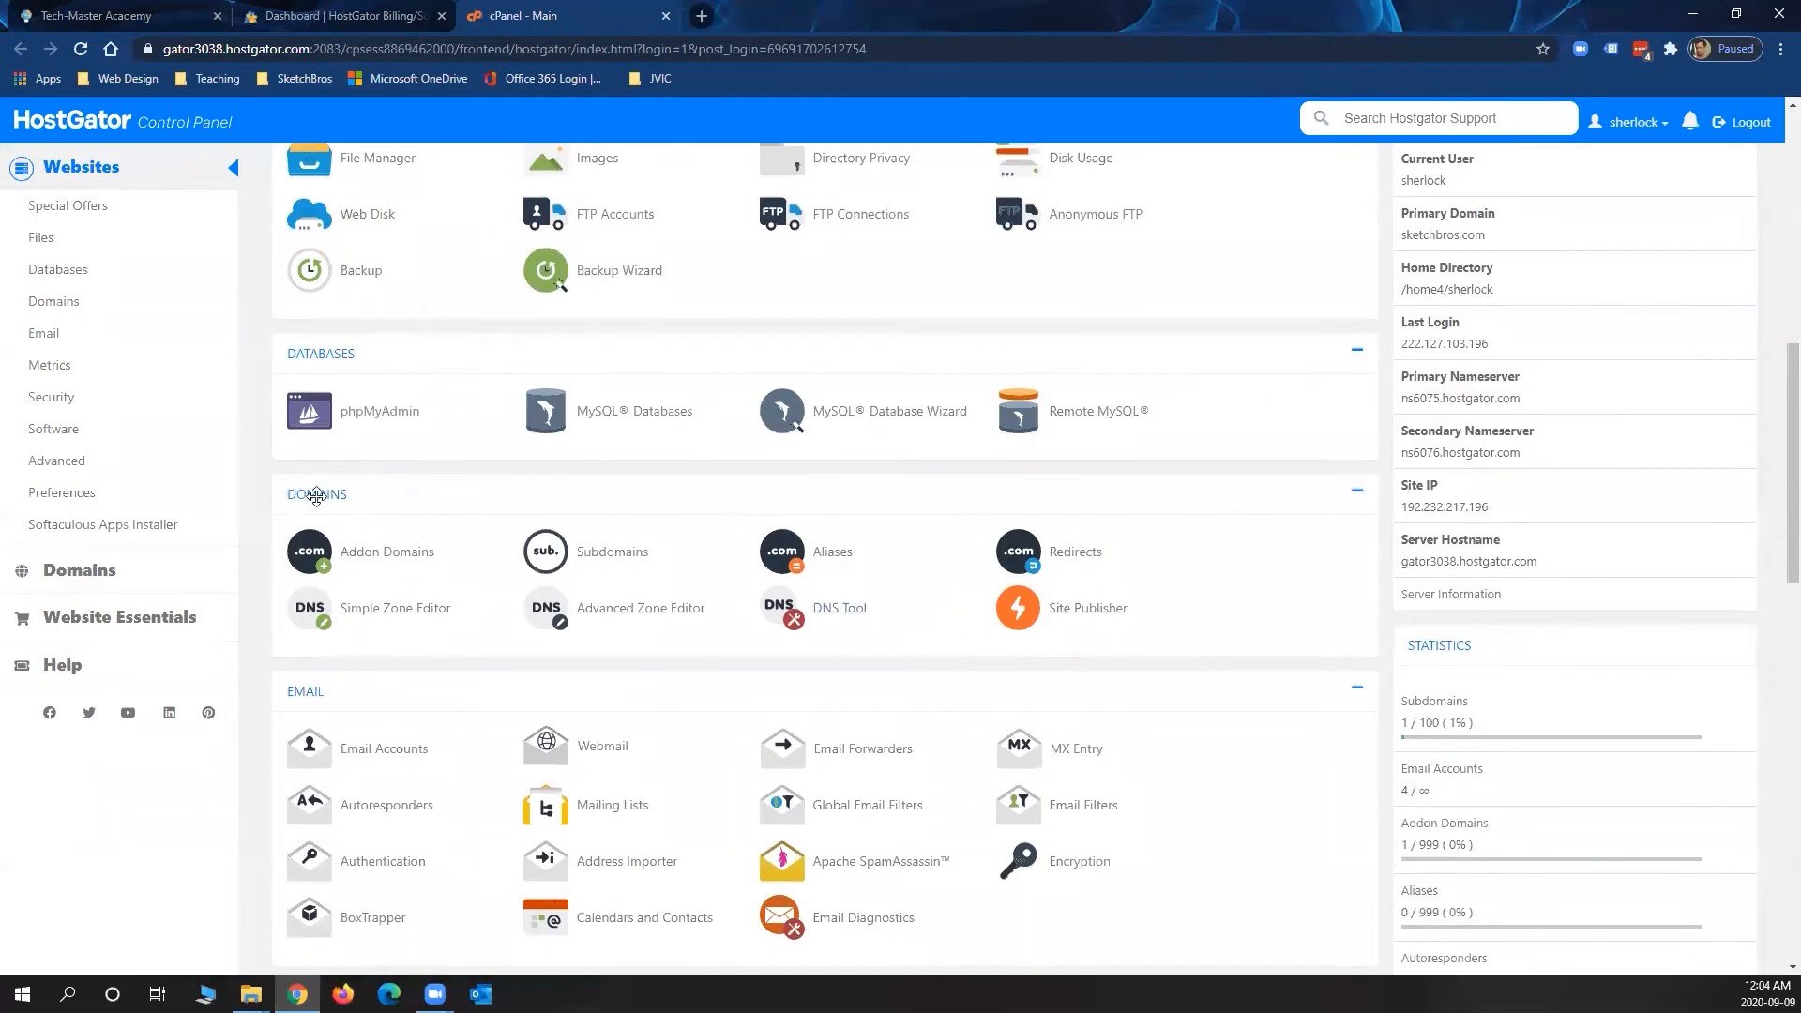
pyautogui.press('ctrl')
pyautogui.click(369, 554)
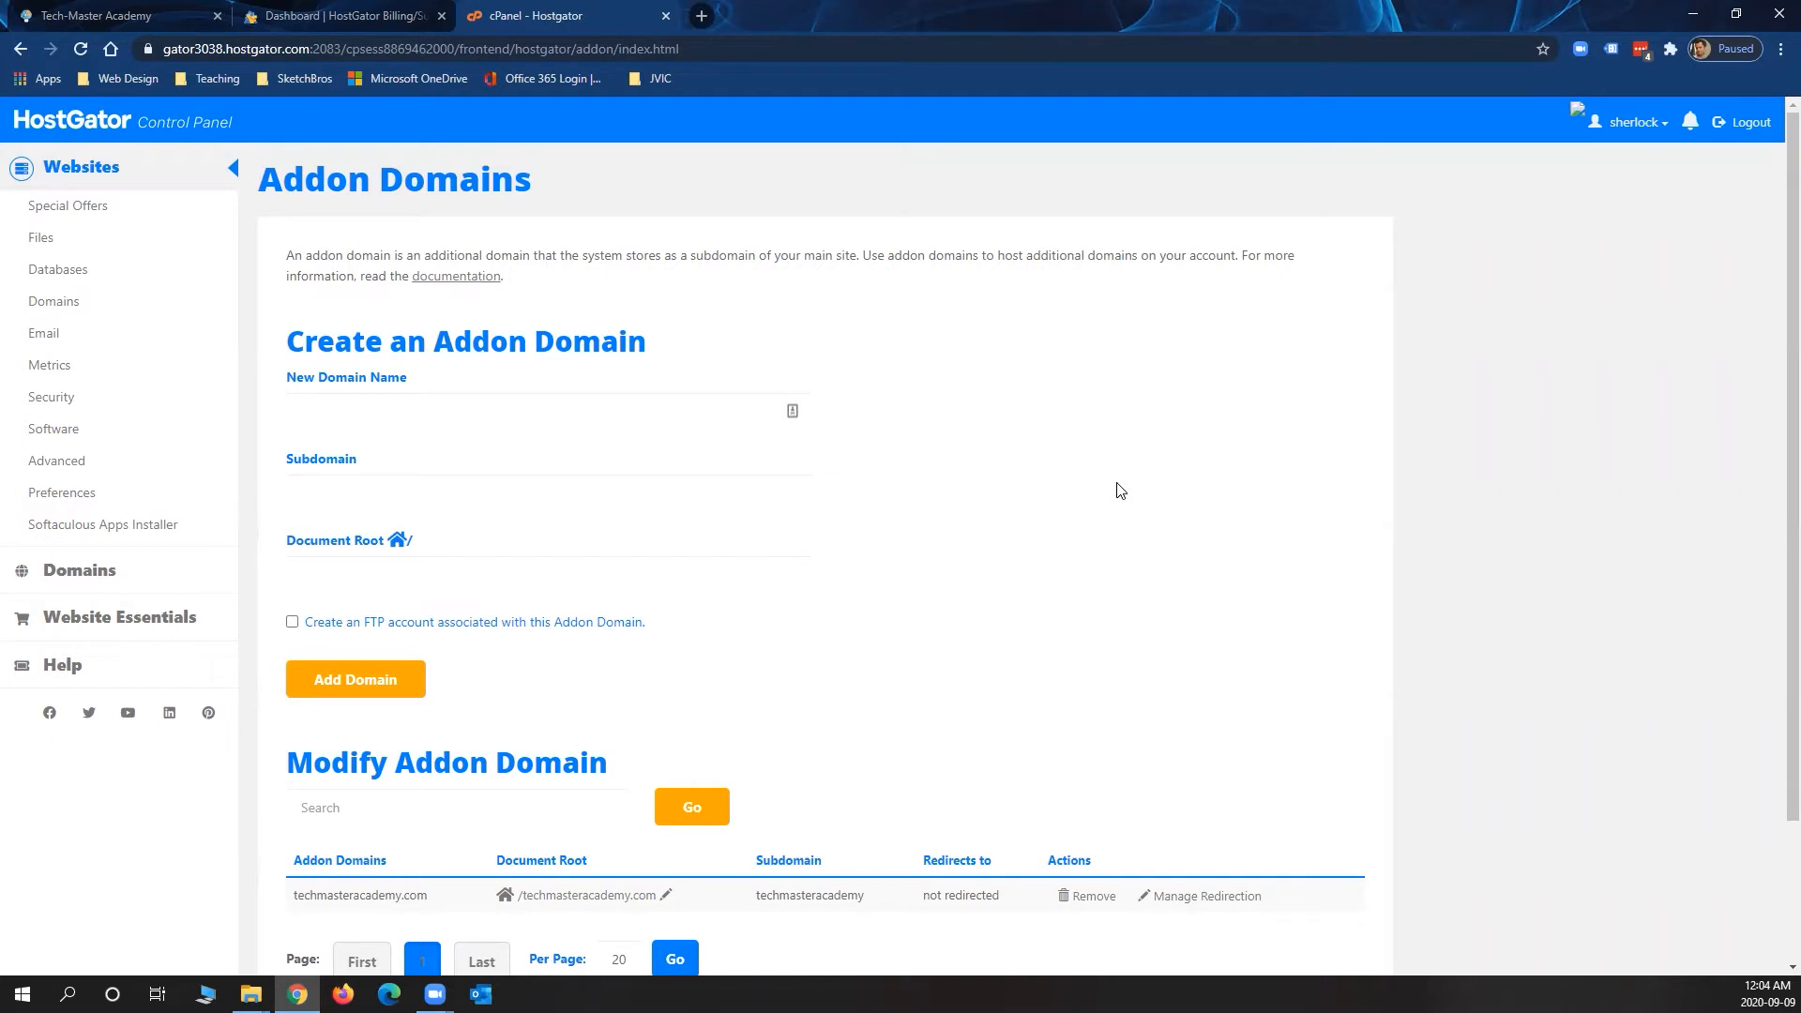
pyautogui.click(385, 409)
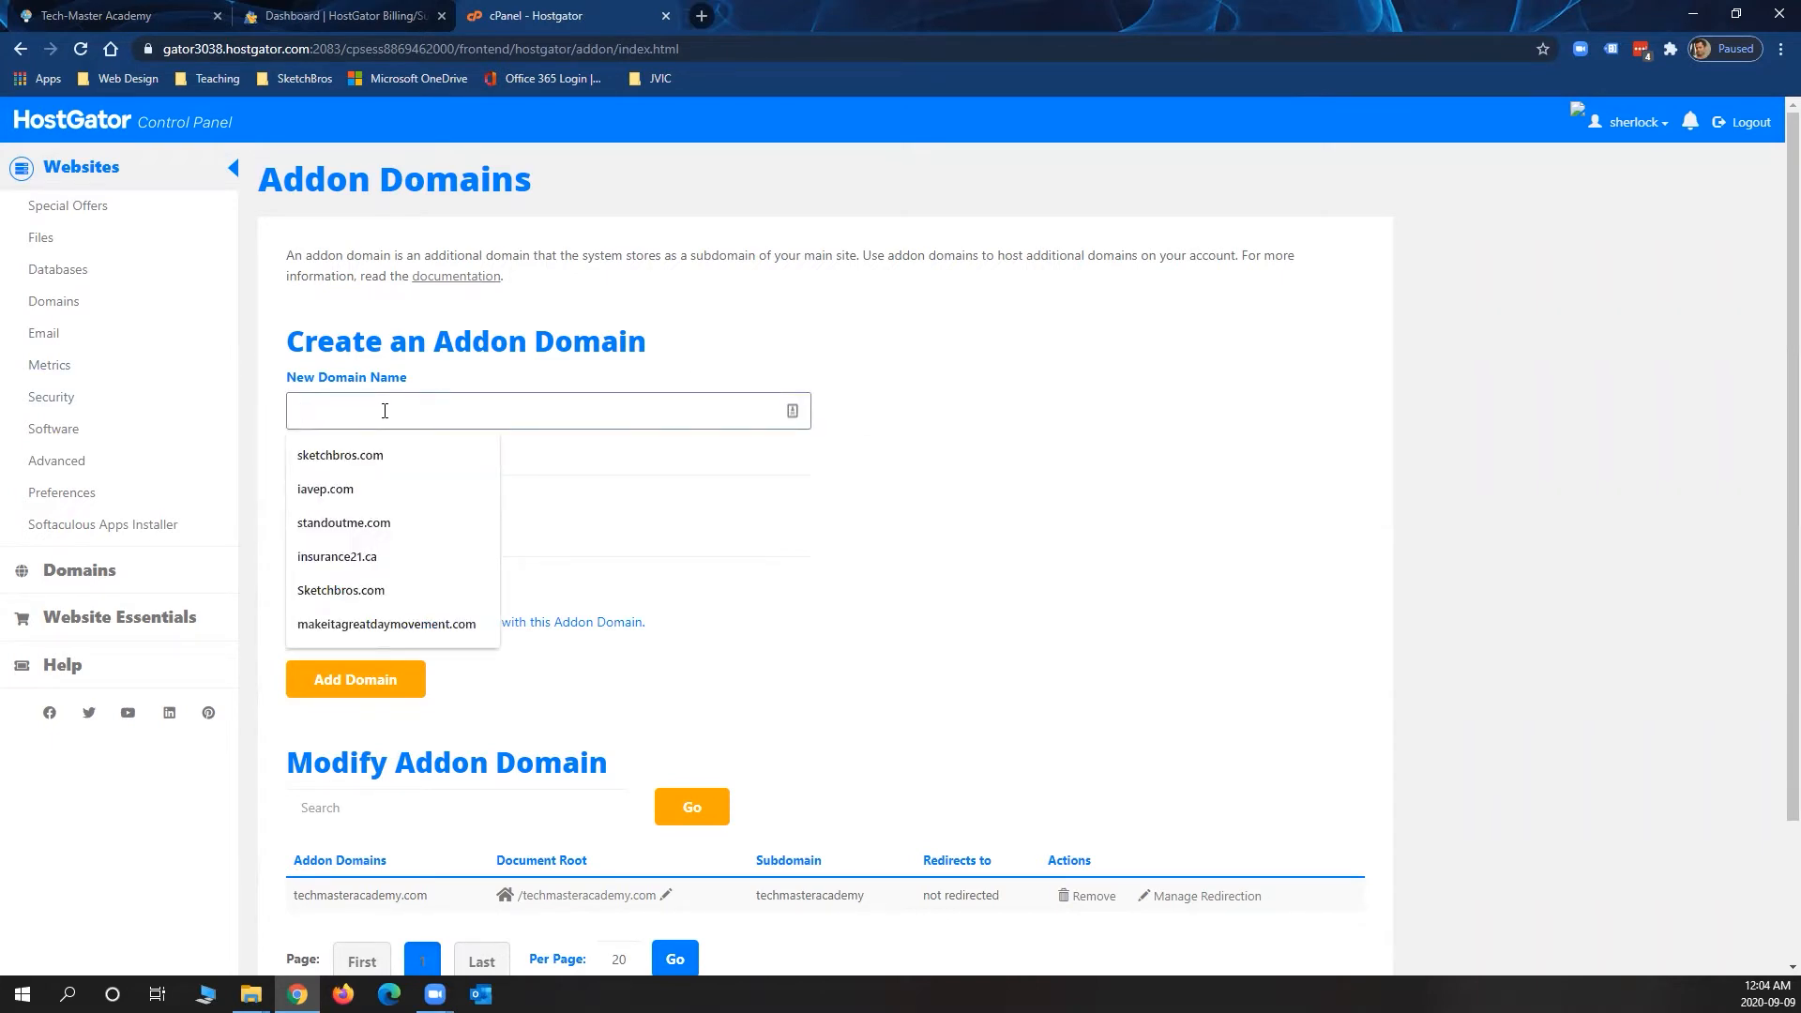
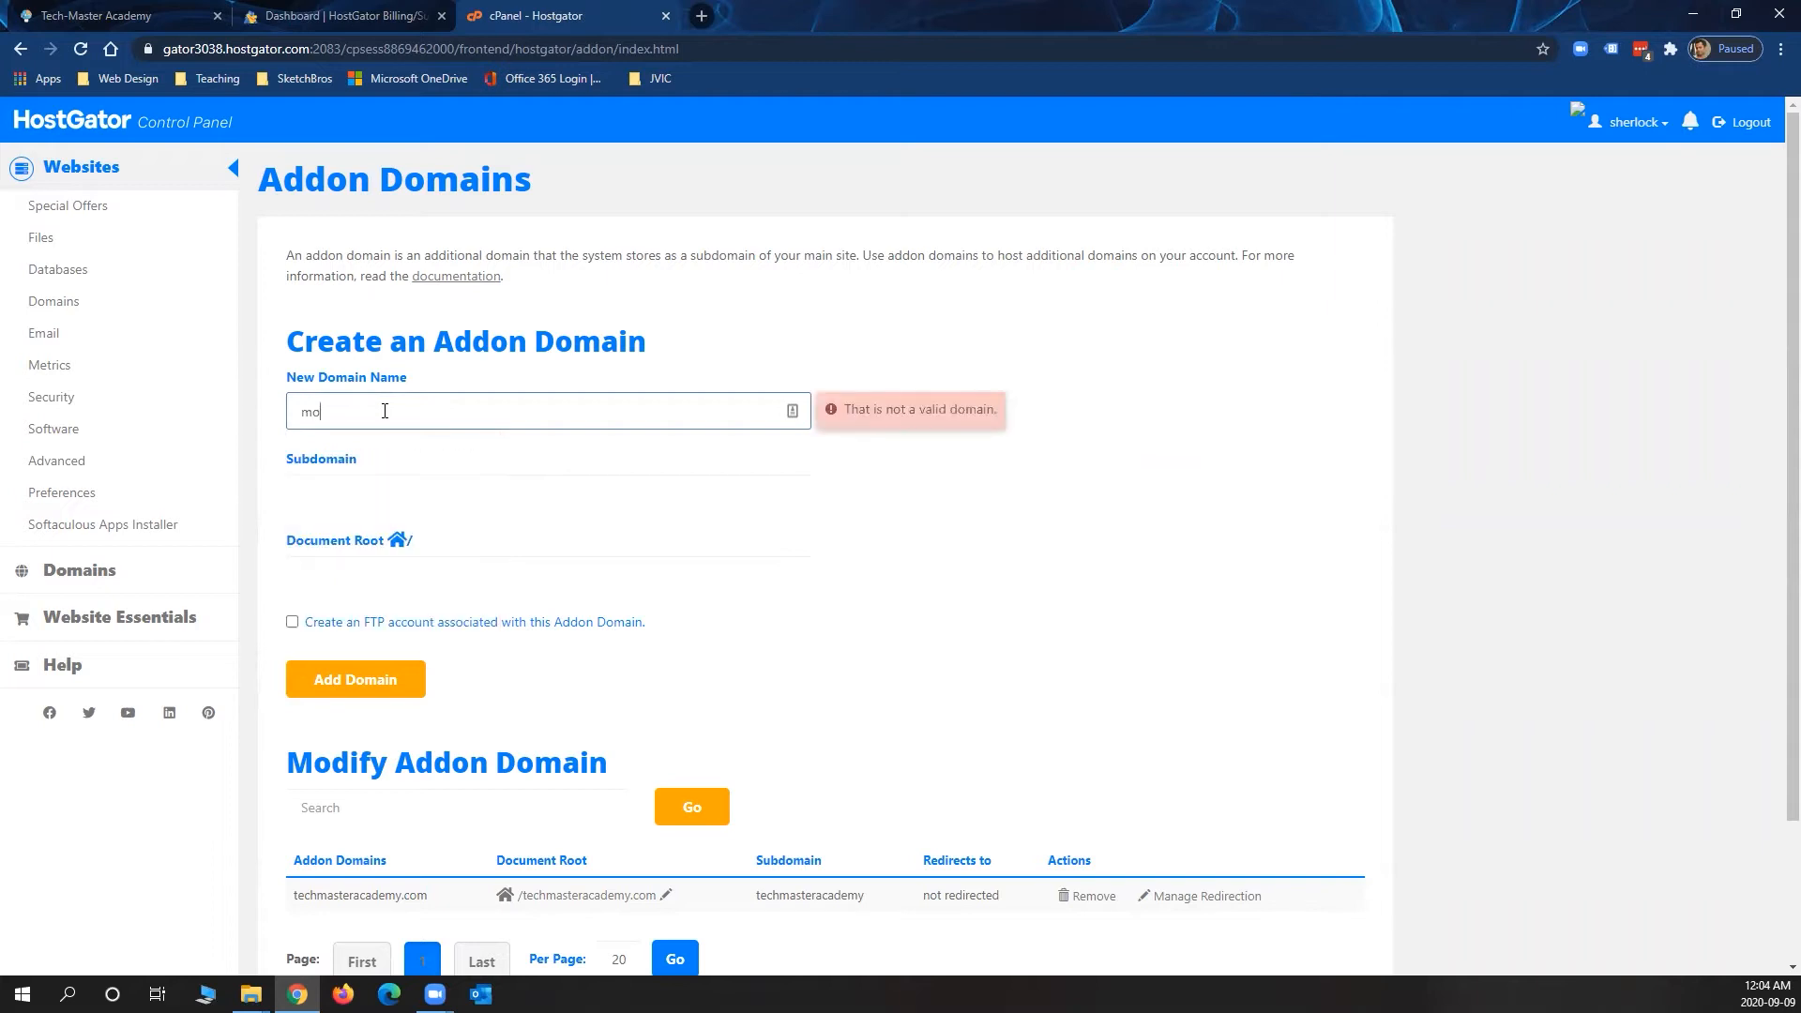
pyautogui.click(969, 410)
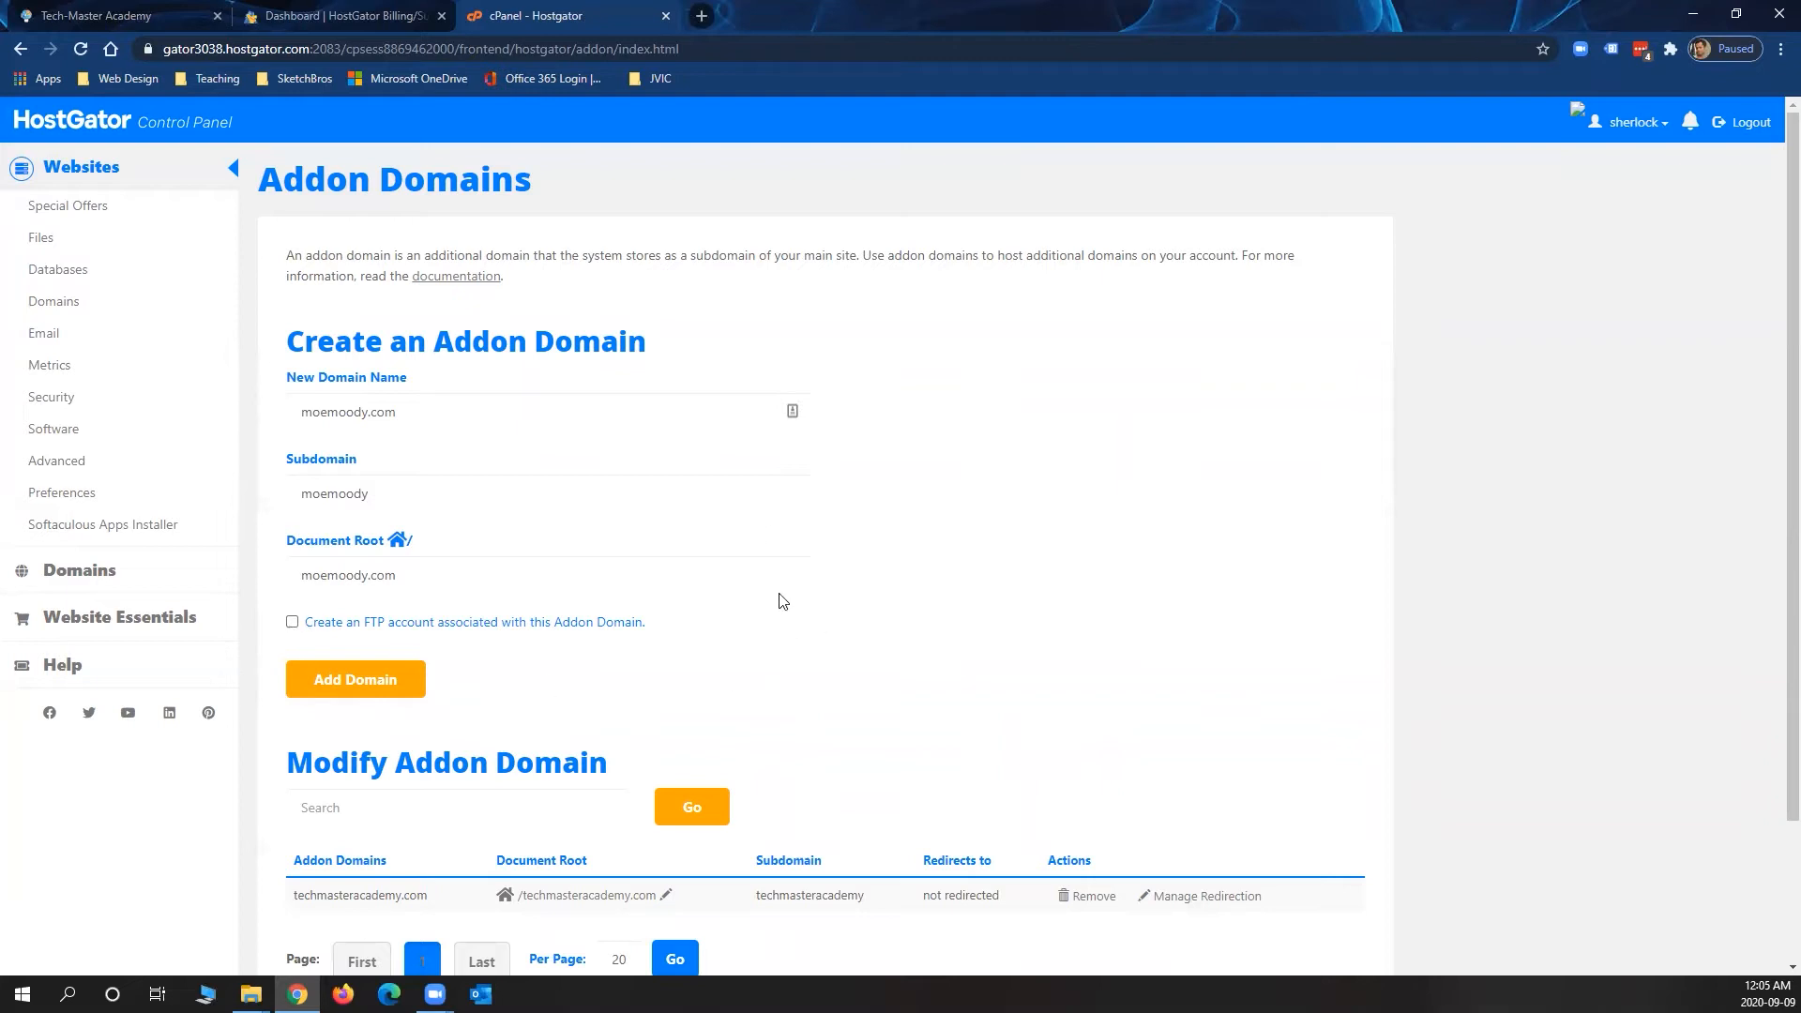
pyautogui.click(356, 681)
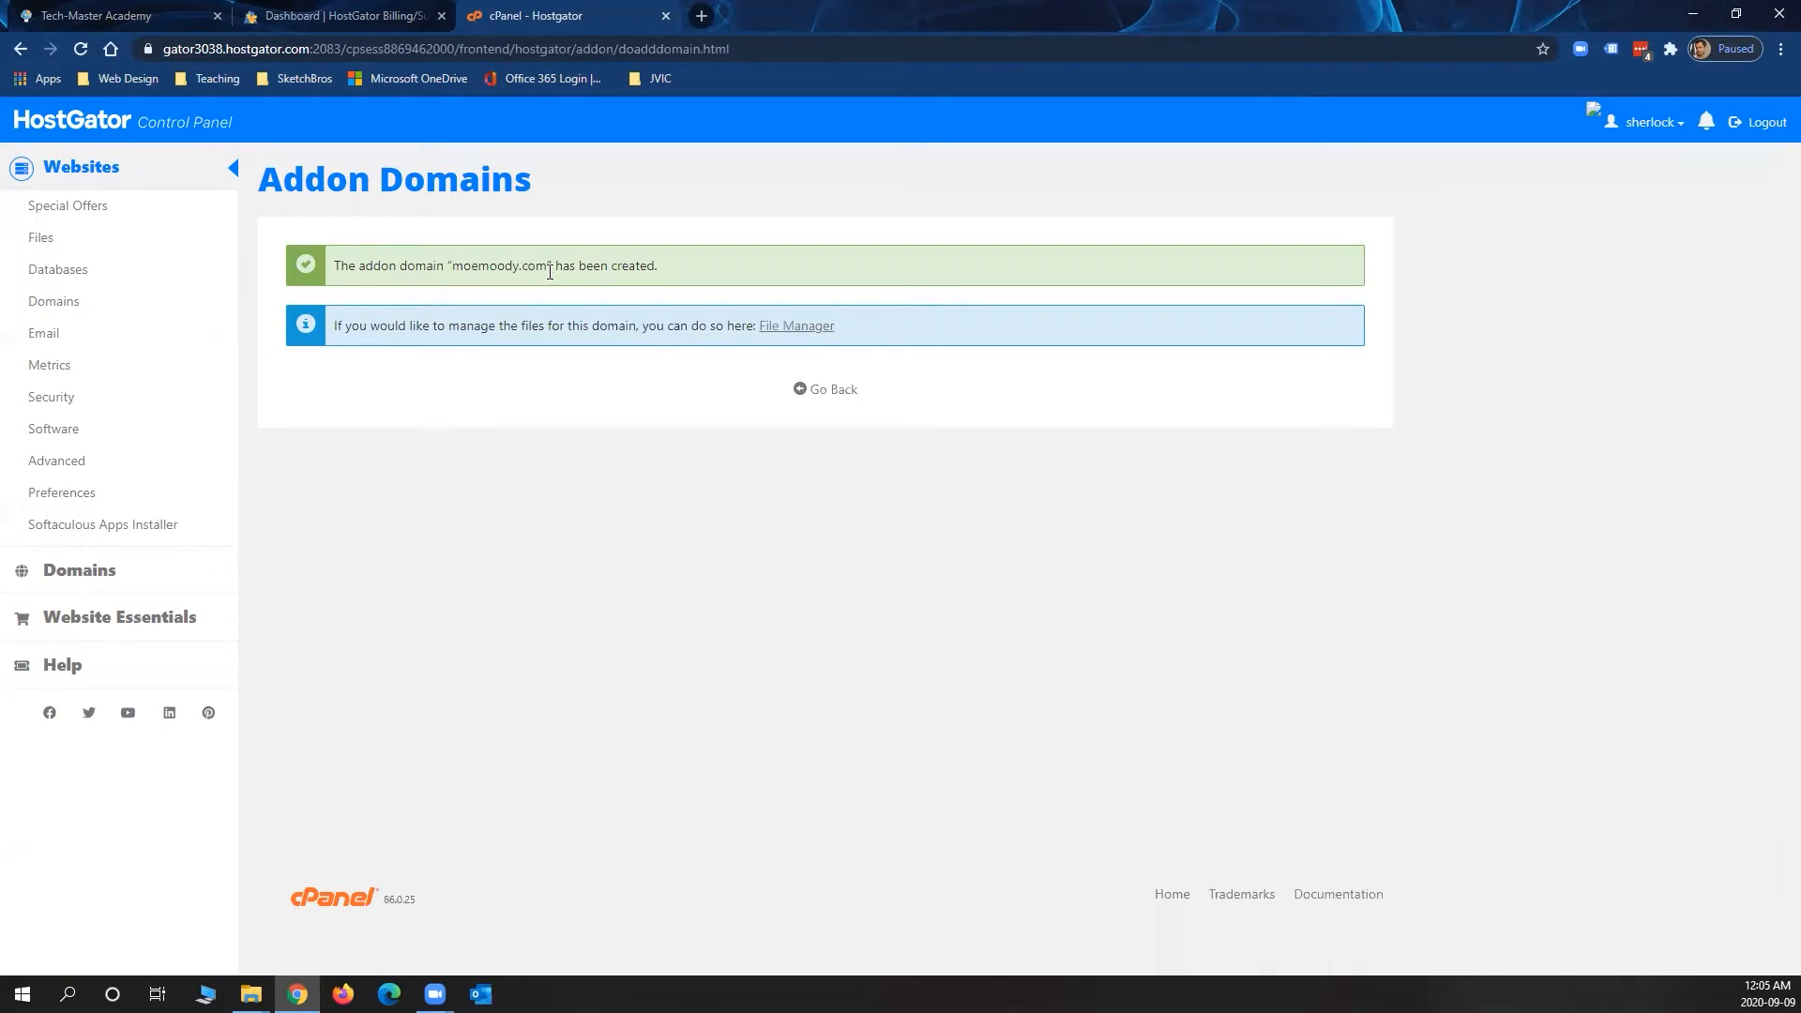
pyautogui.click(821, 392)
pyautogui.scroll(-2, 983, 459)
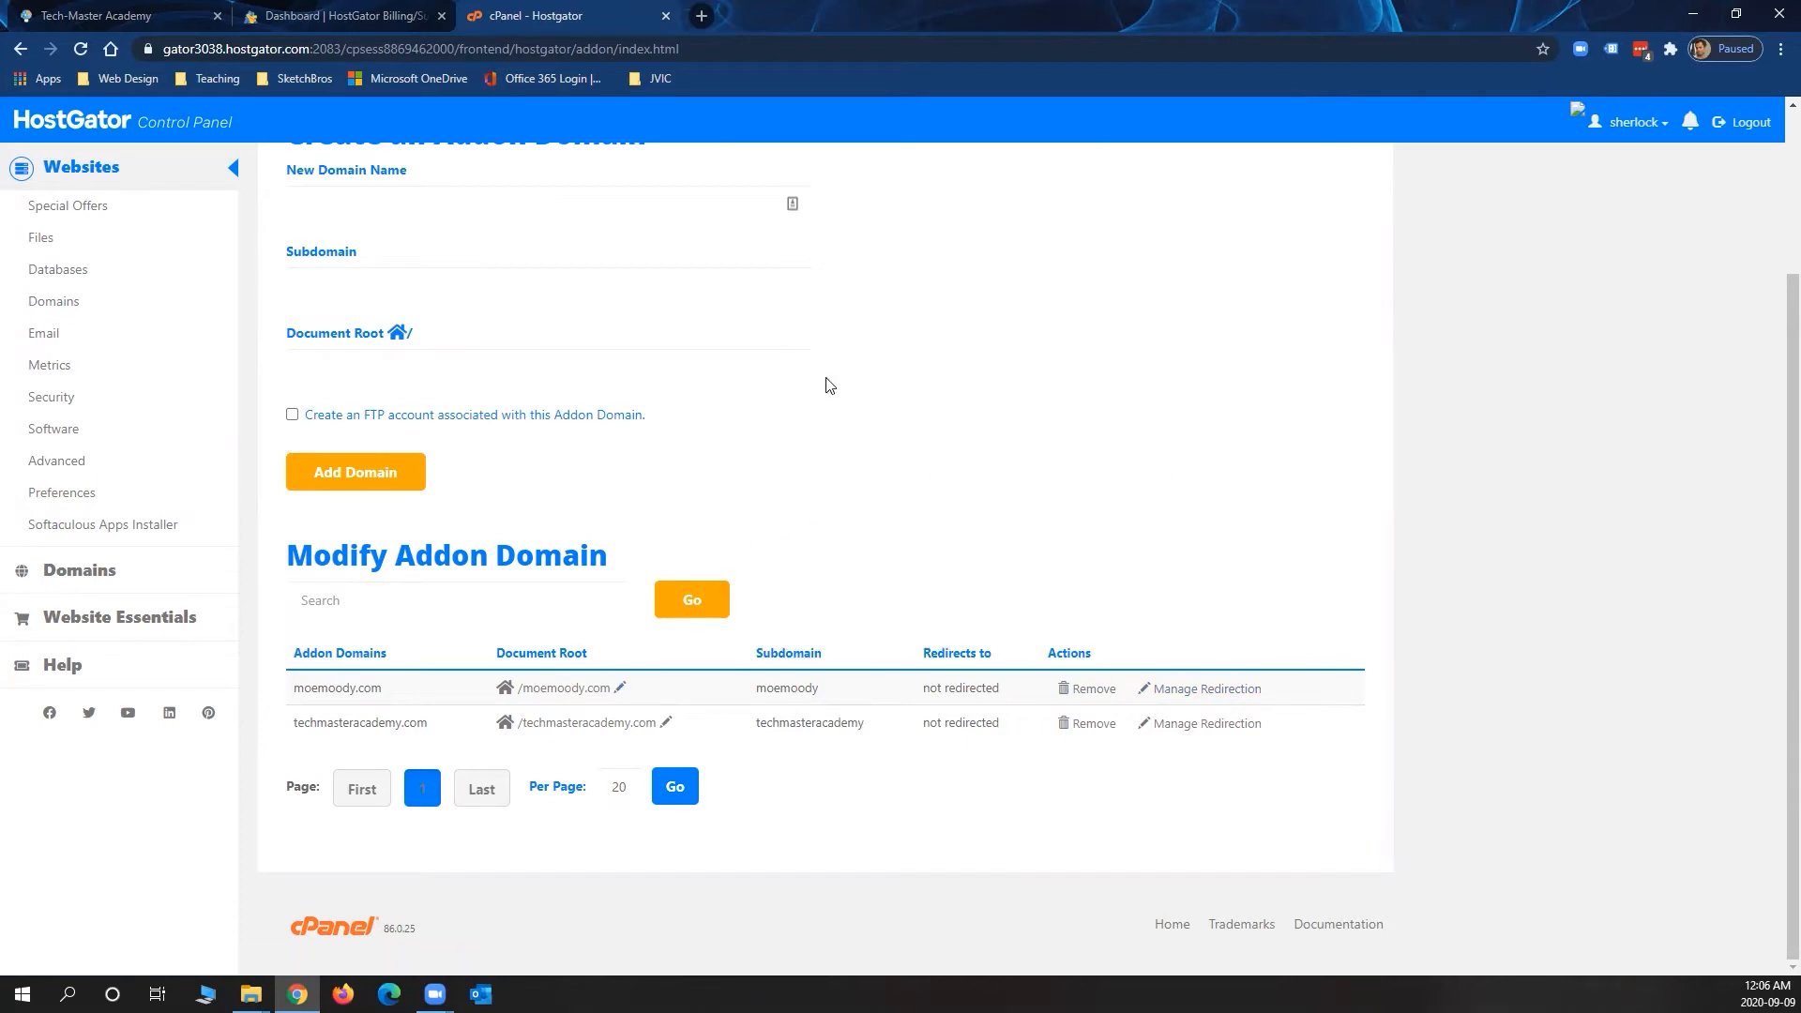
pyautogui.click(181, 184)
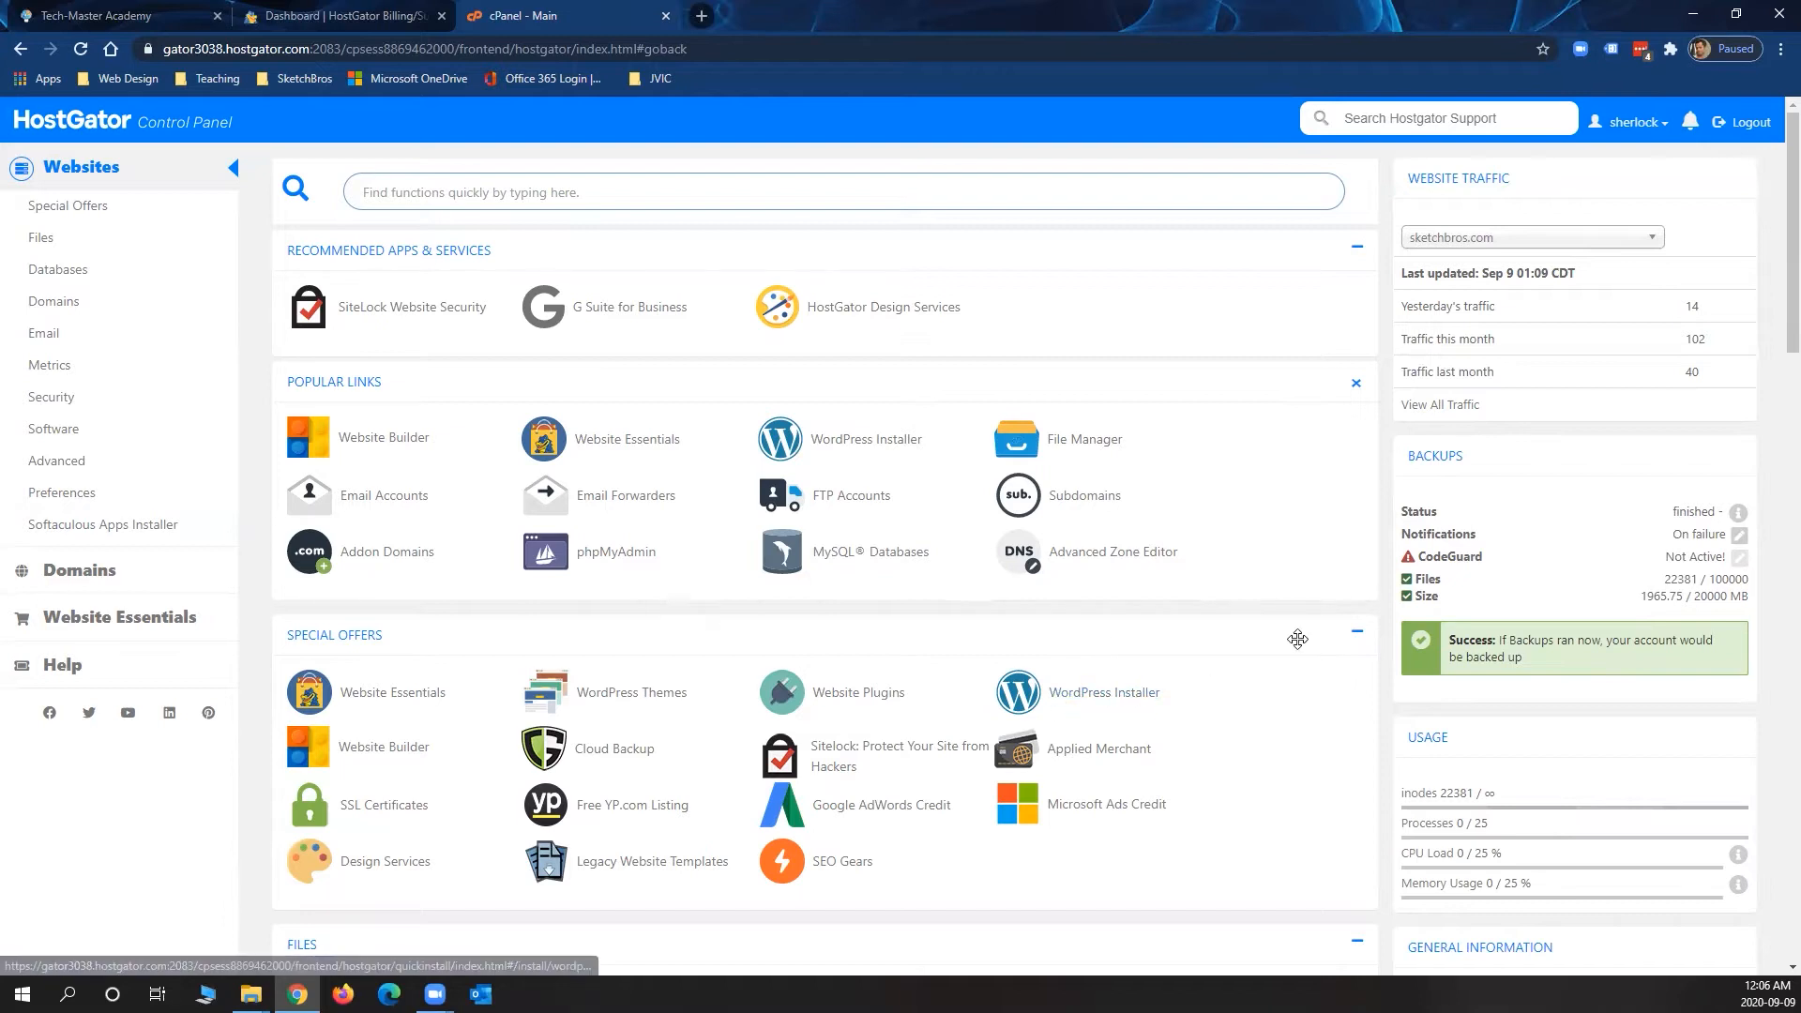
# Open the WordPress script in the Softaculous Apps Installer.
pyautogui.scroll(-10, 1297, 639)
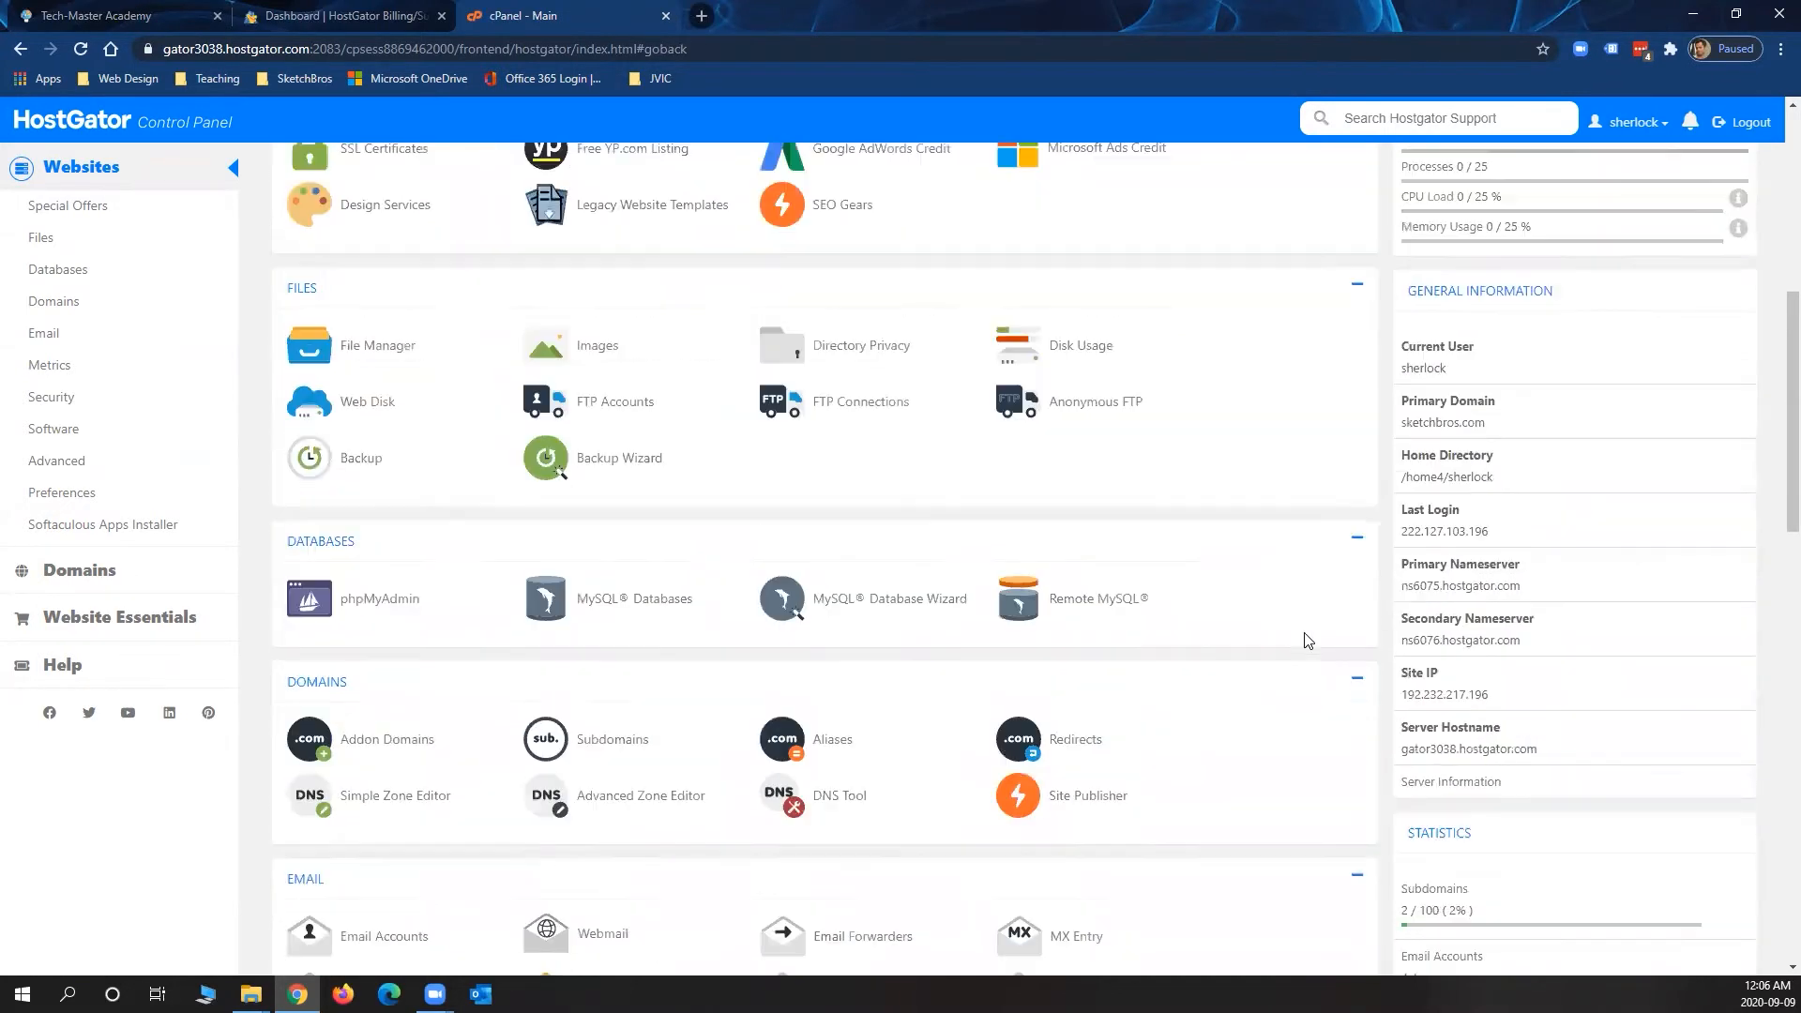
pyautogui.scroll(-12, 1307, 641)
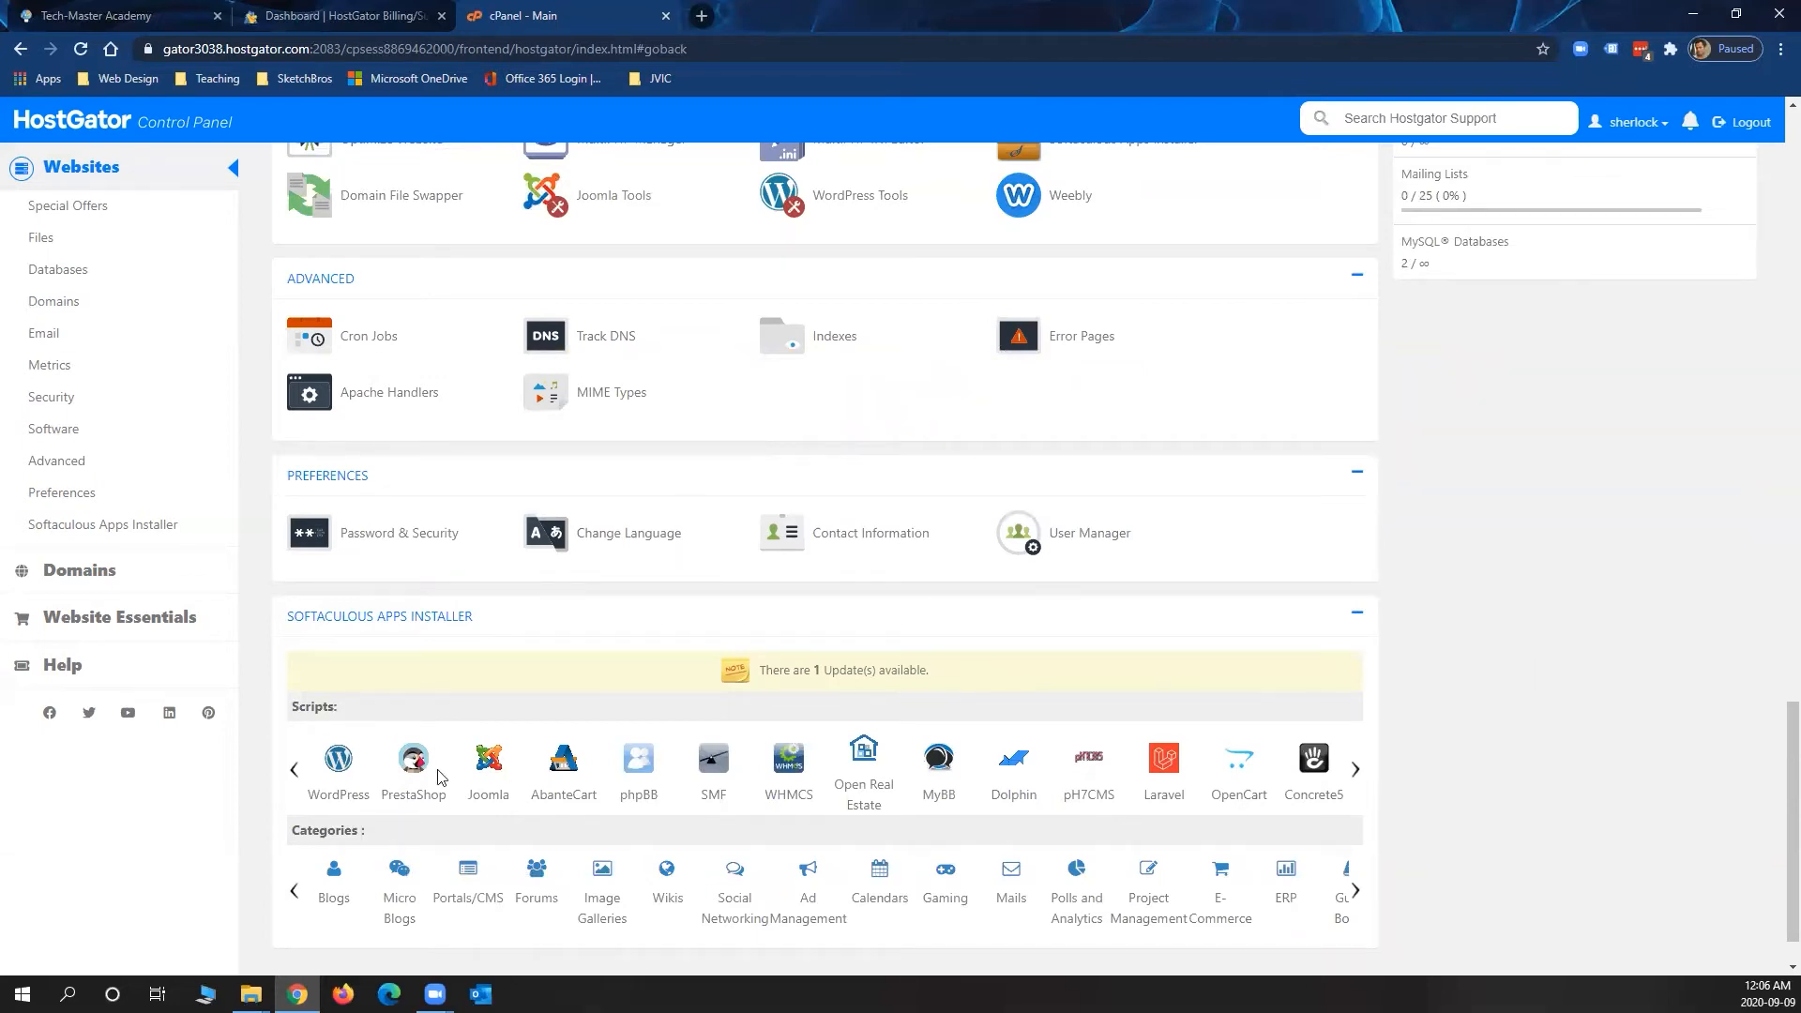
pyautogui.click(337, 797)
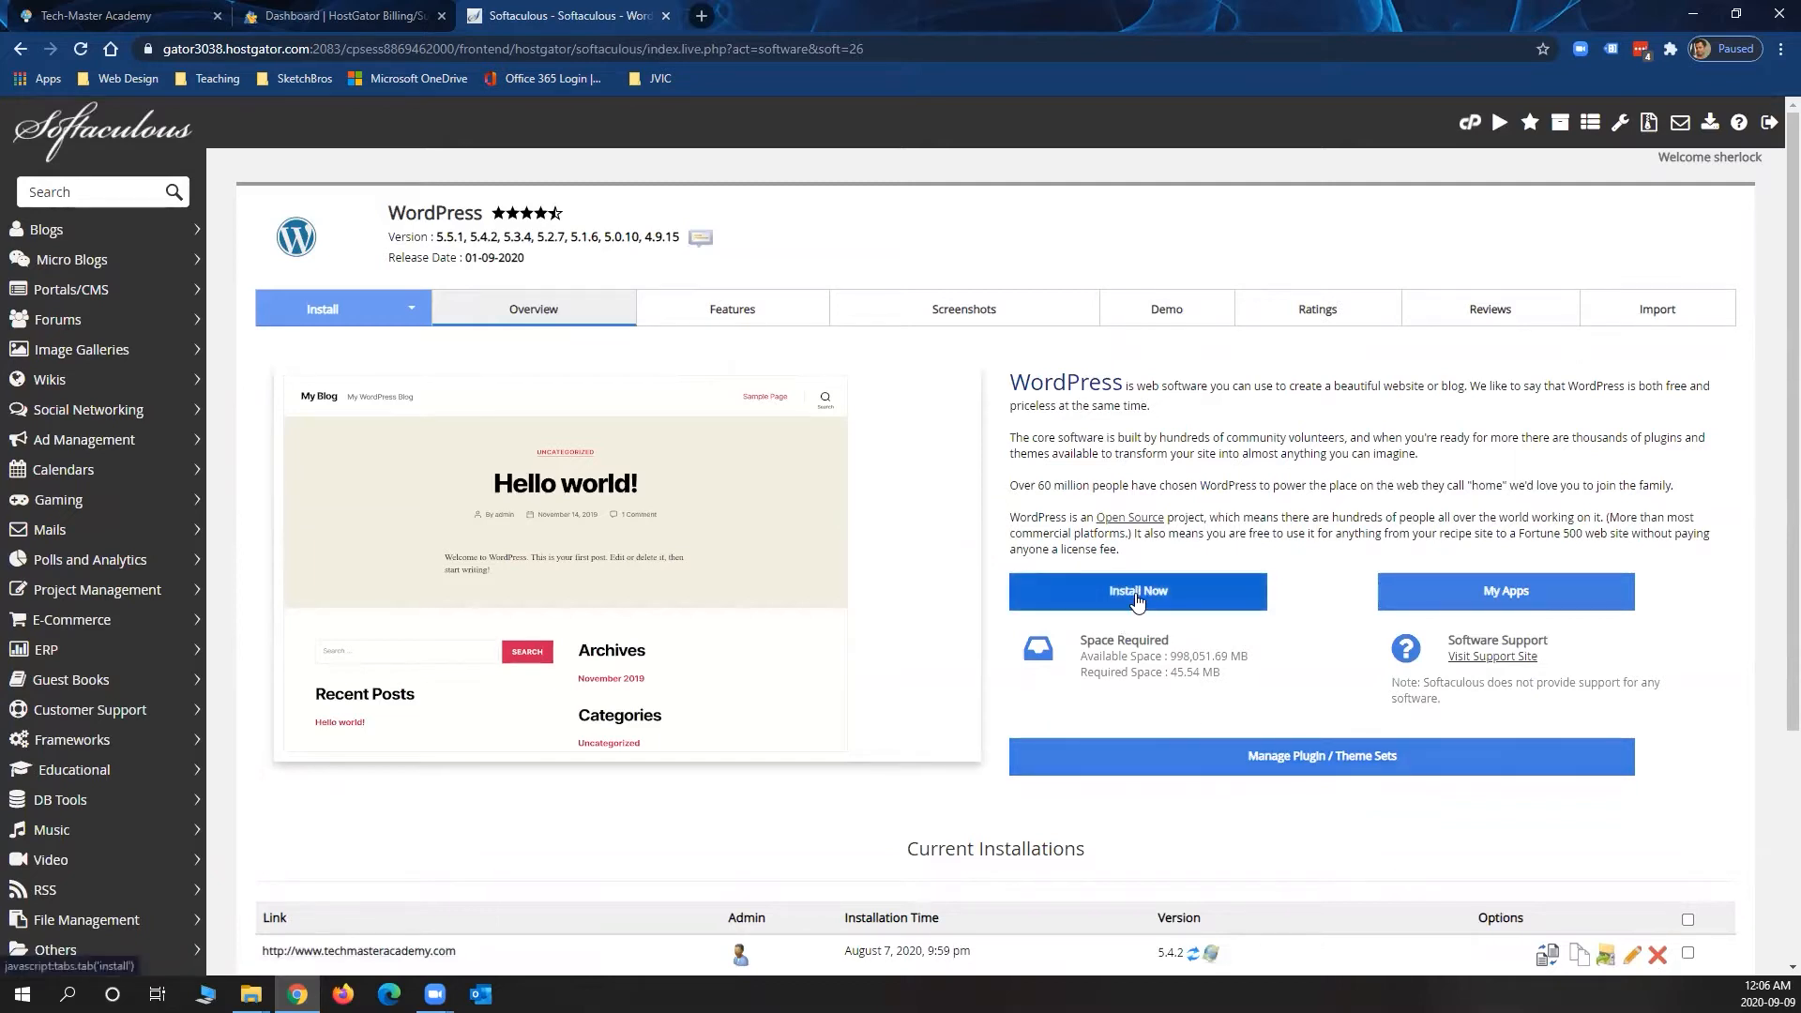
pyautogui.scroll(-2, 1054, 610)
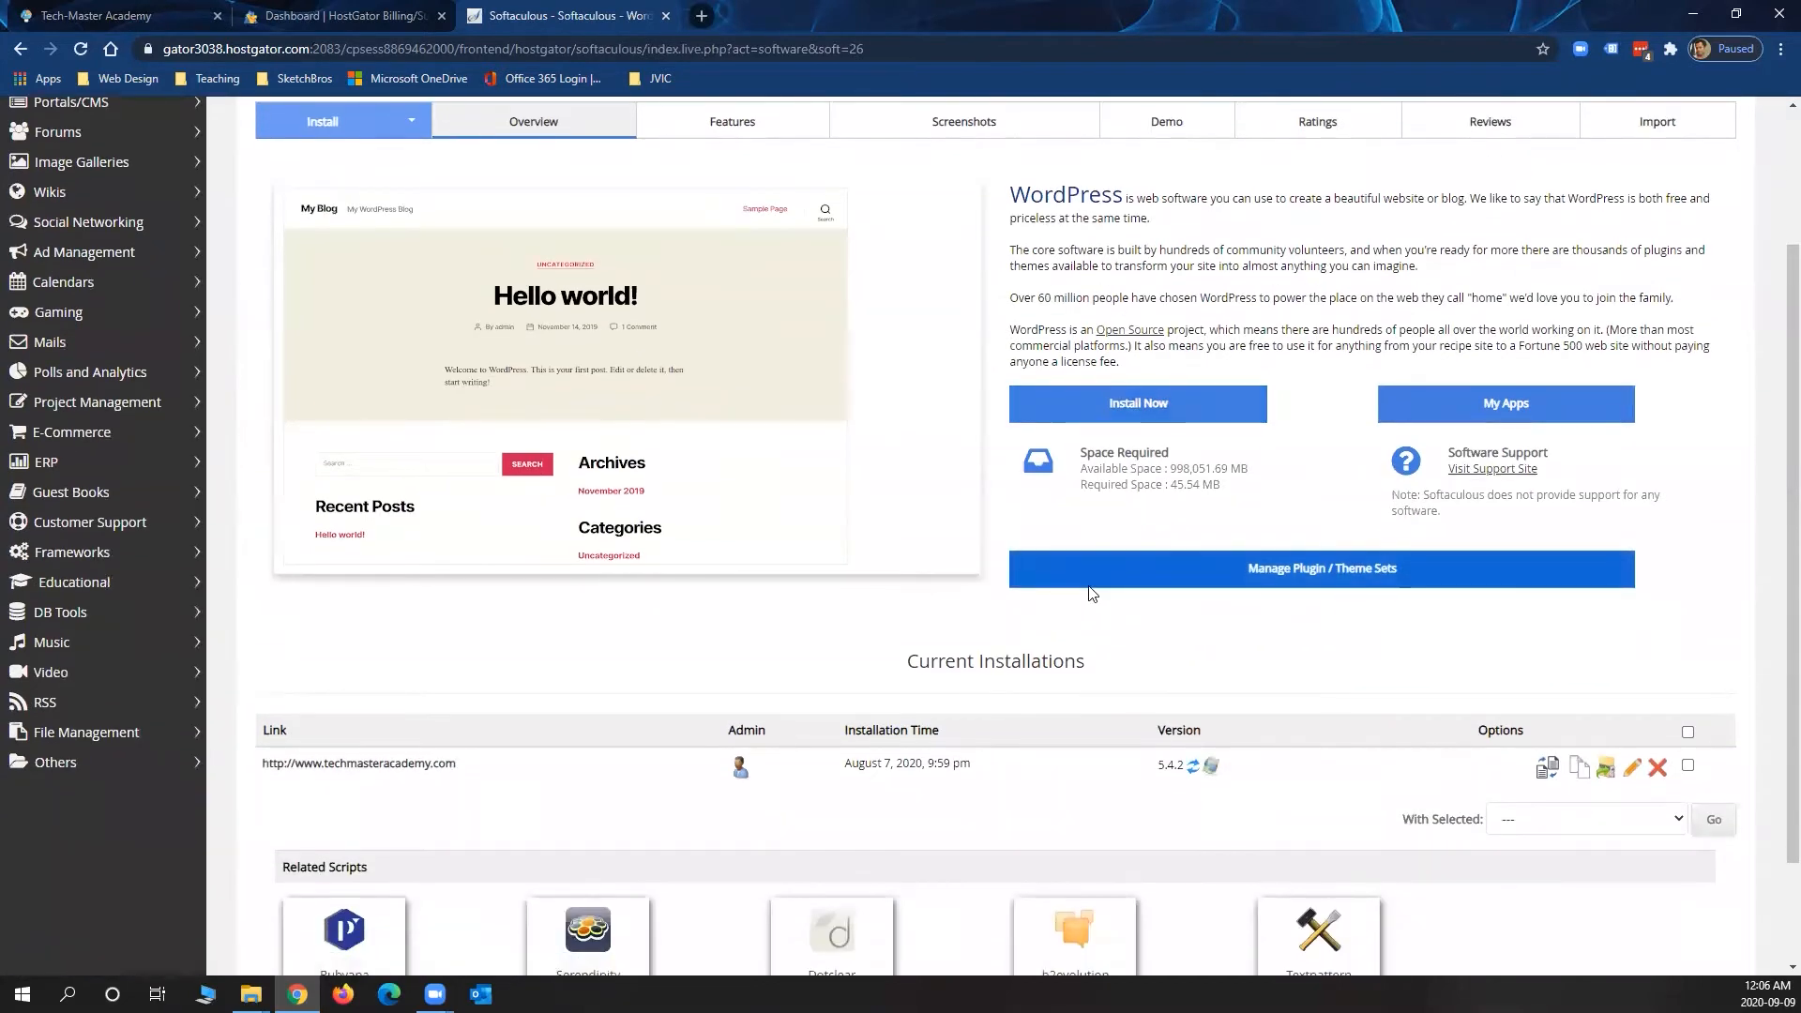
pyautogui.scroll(1, 1088, 585)
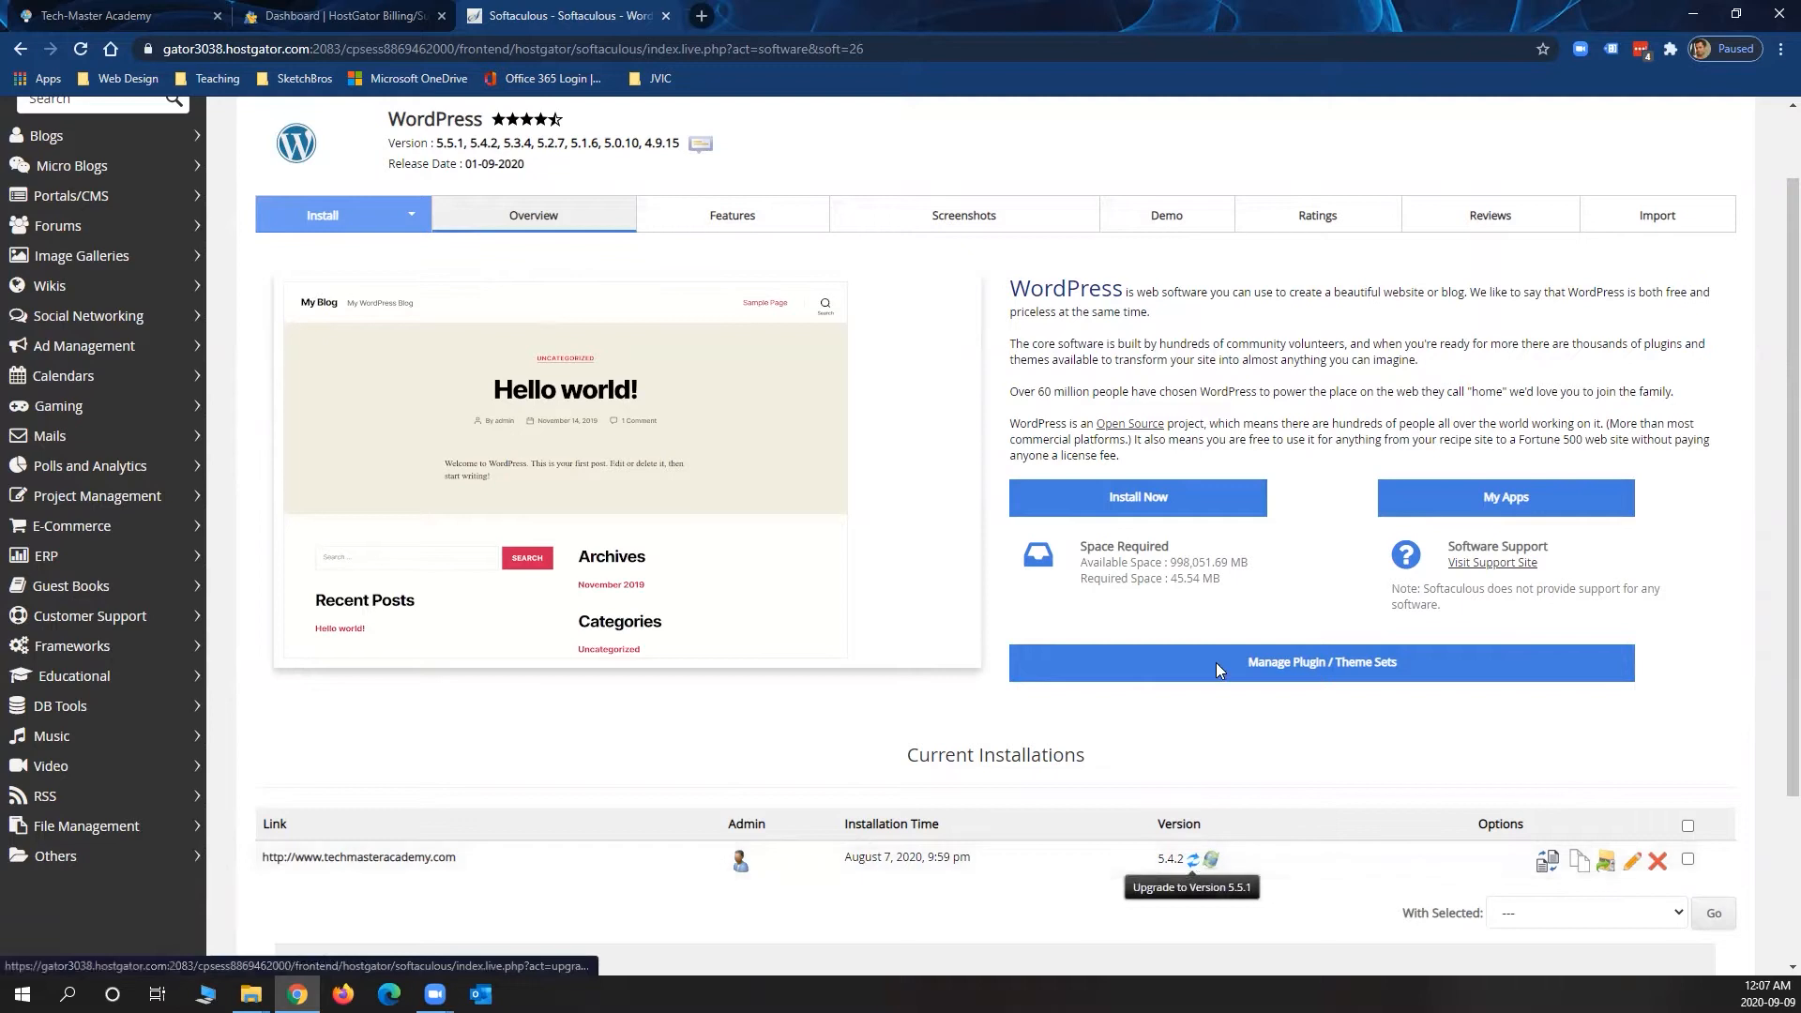
pyautogui.click(1133, 509)
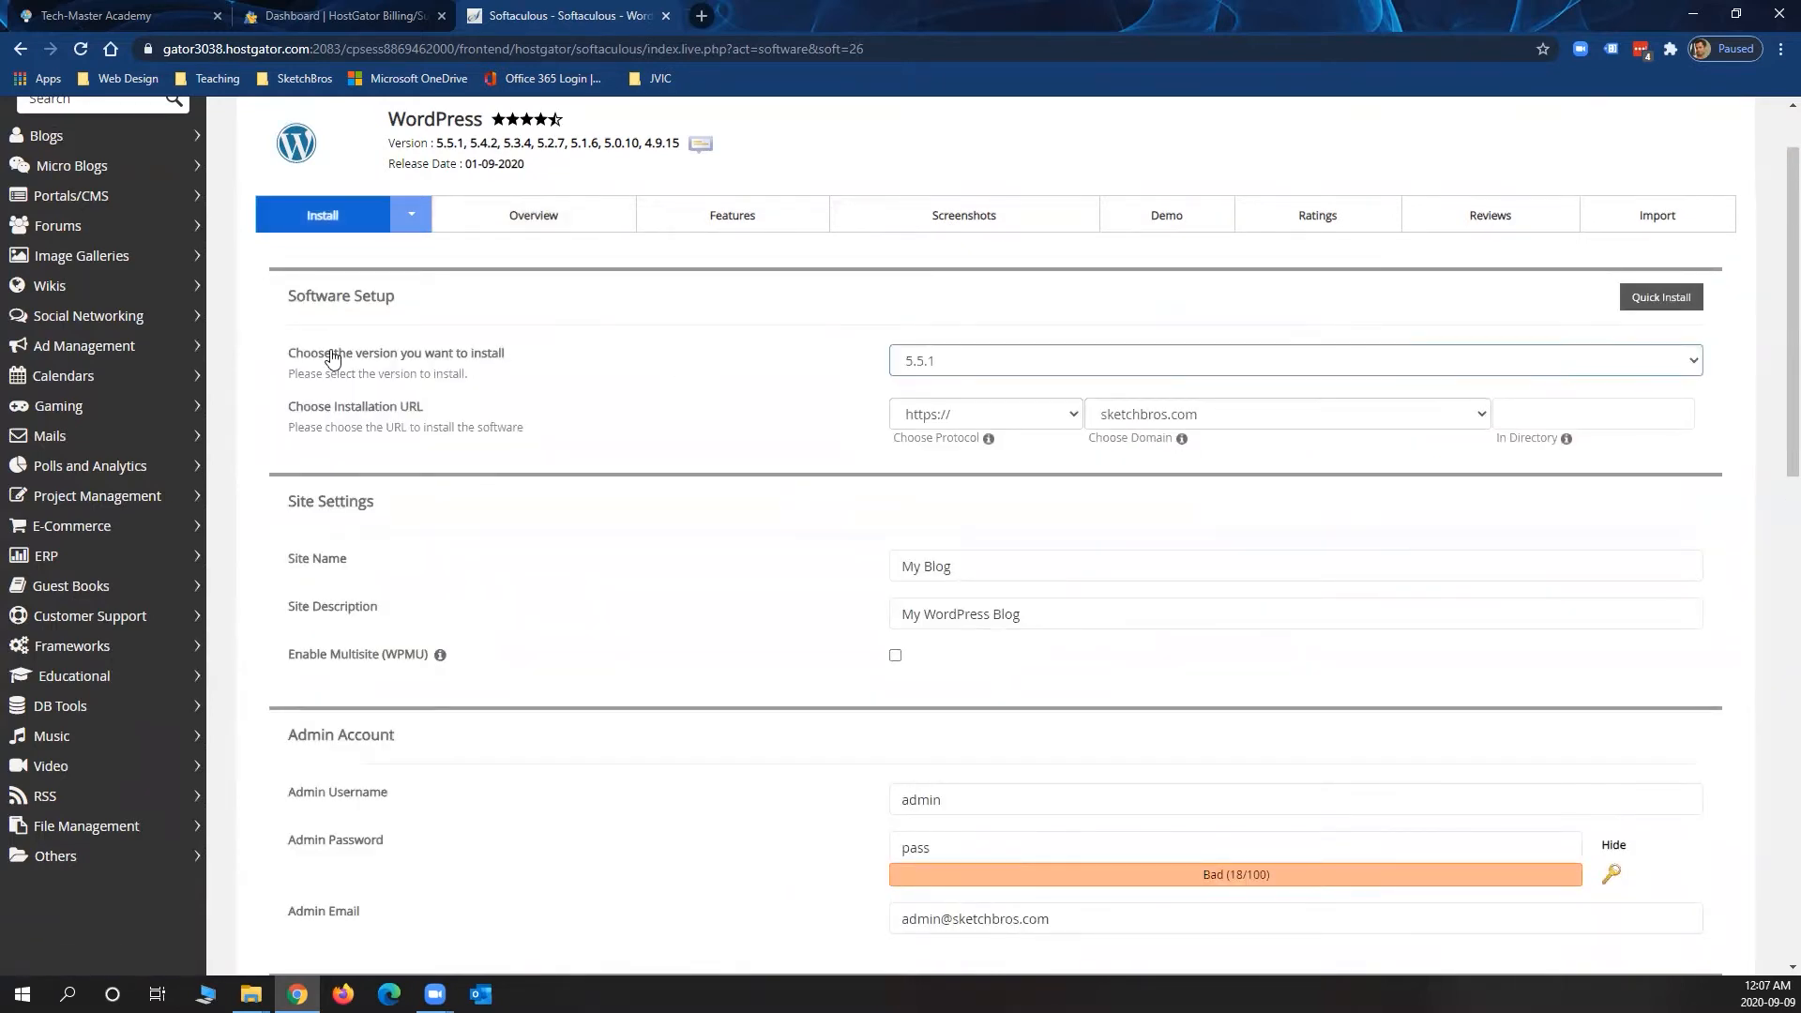
pyautogui.click(1480, 367)
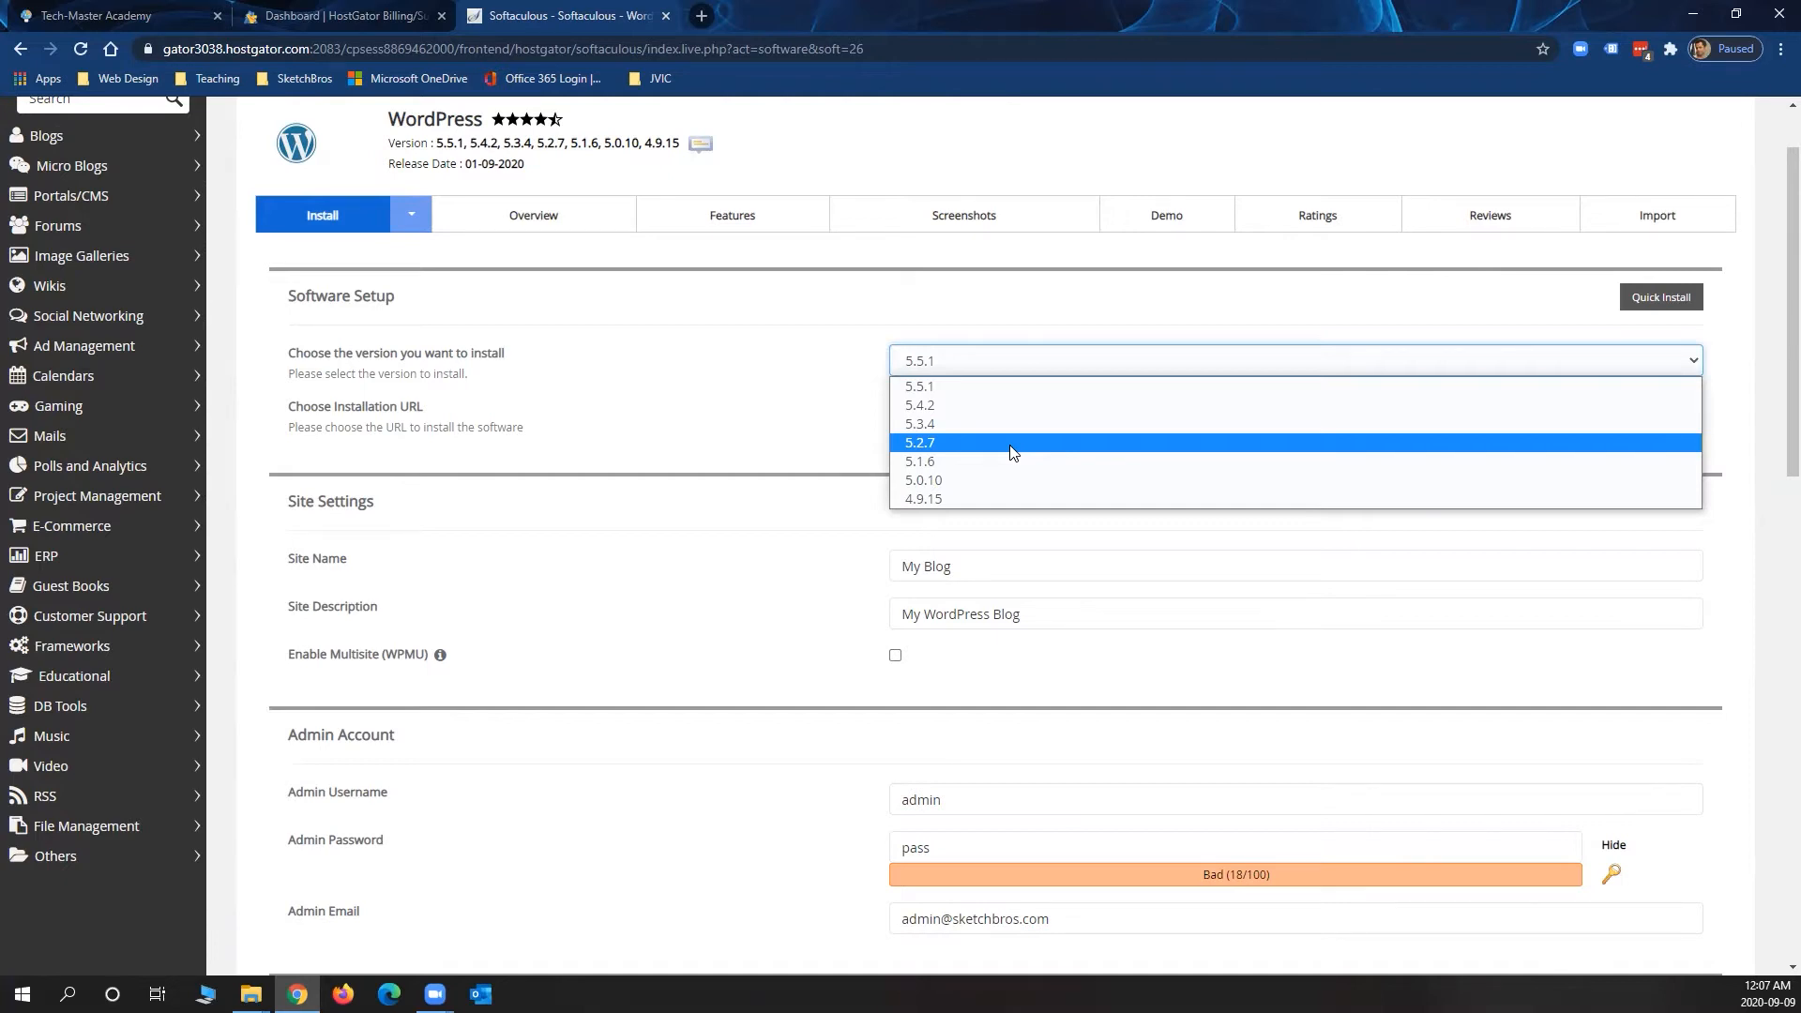
pyautogui.click(931, 389)
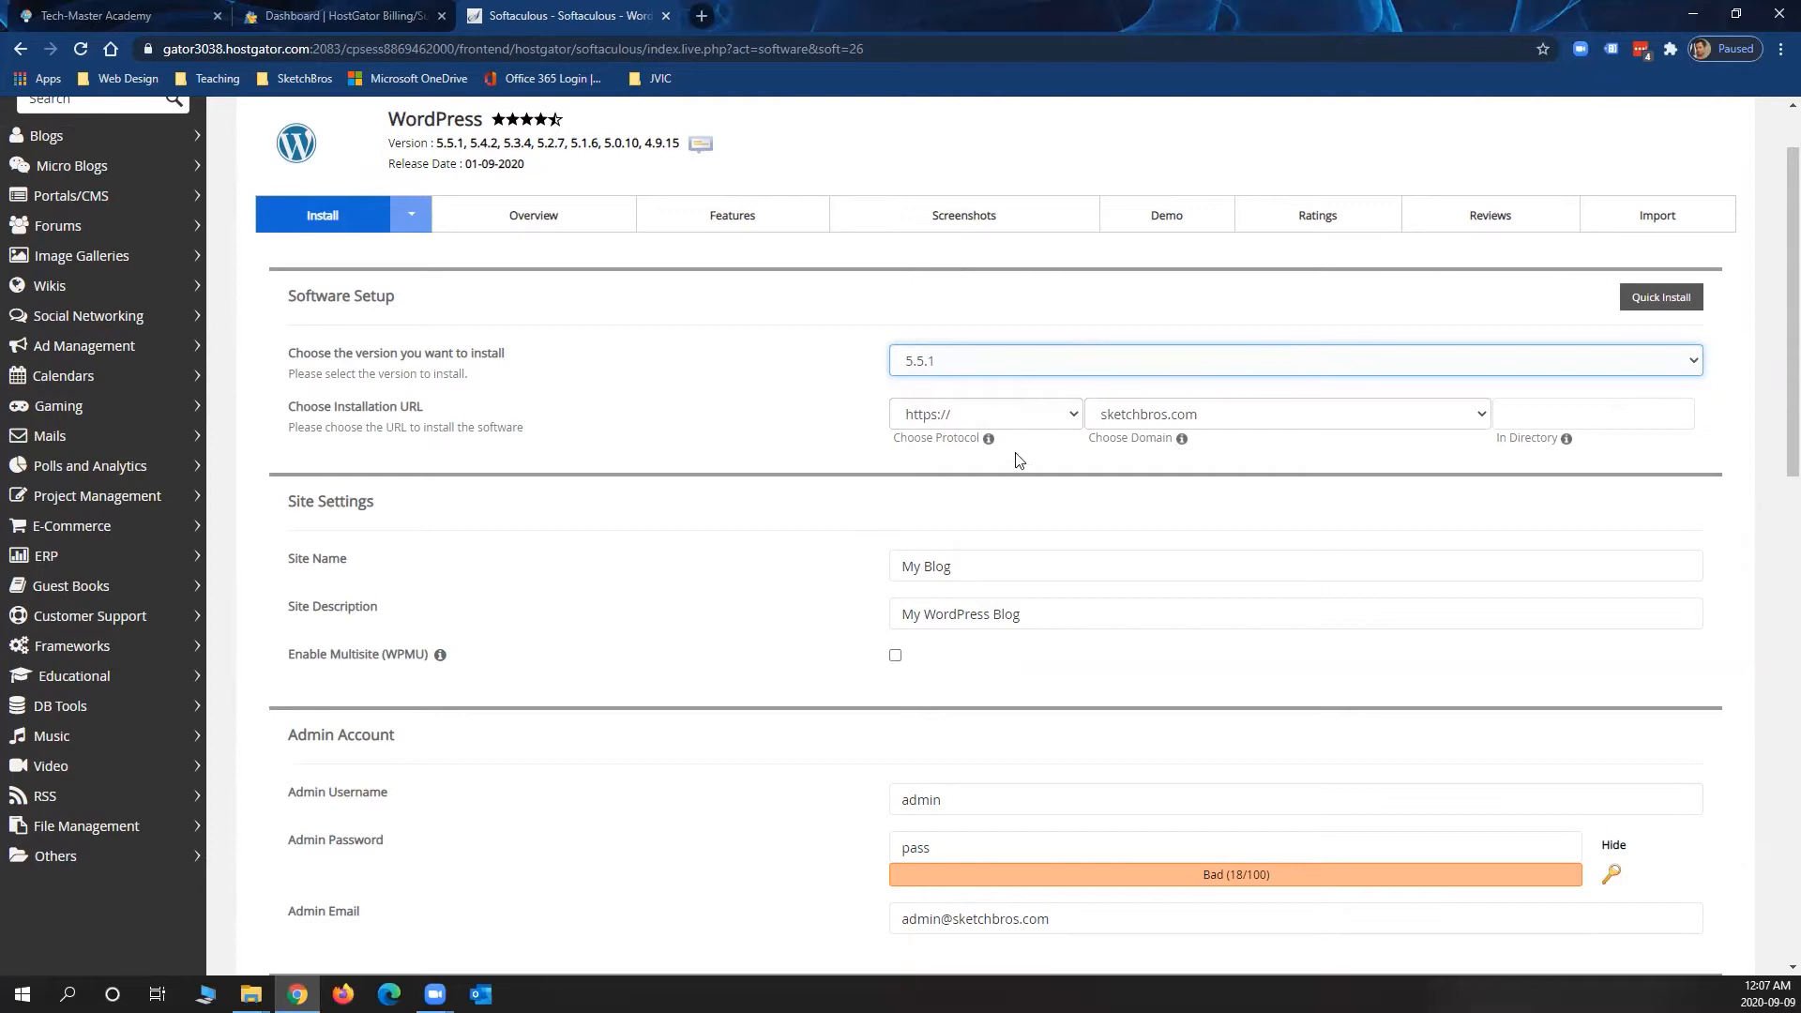
pyautogui.click(1064, 419)
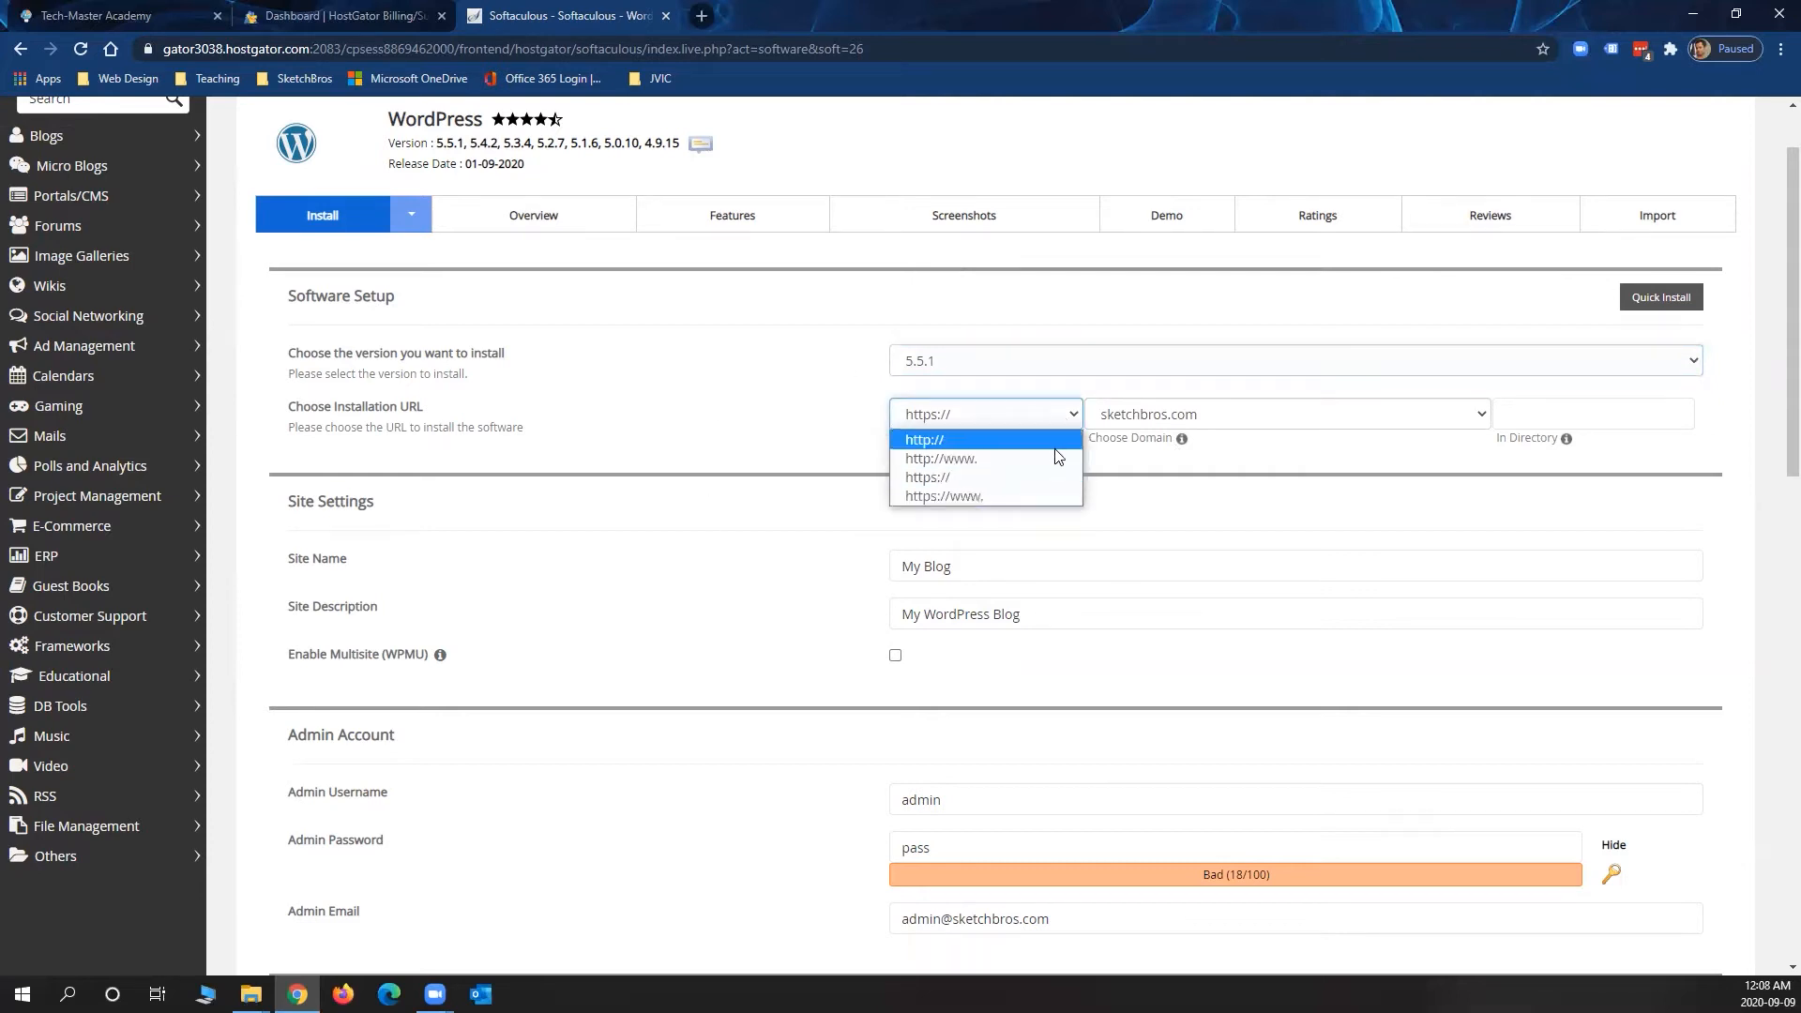
pyautogui.click(1012, 457)
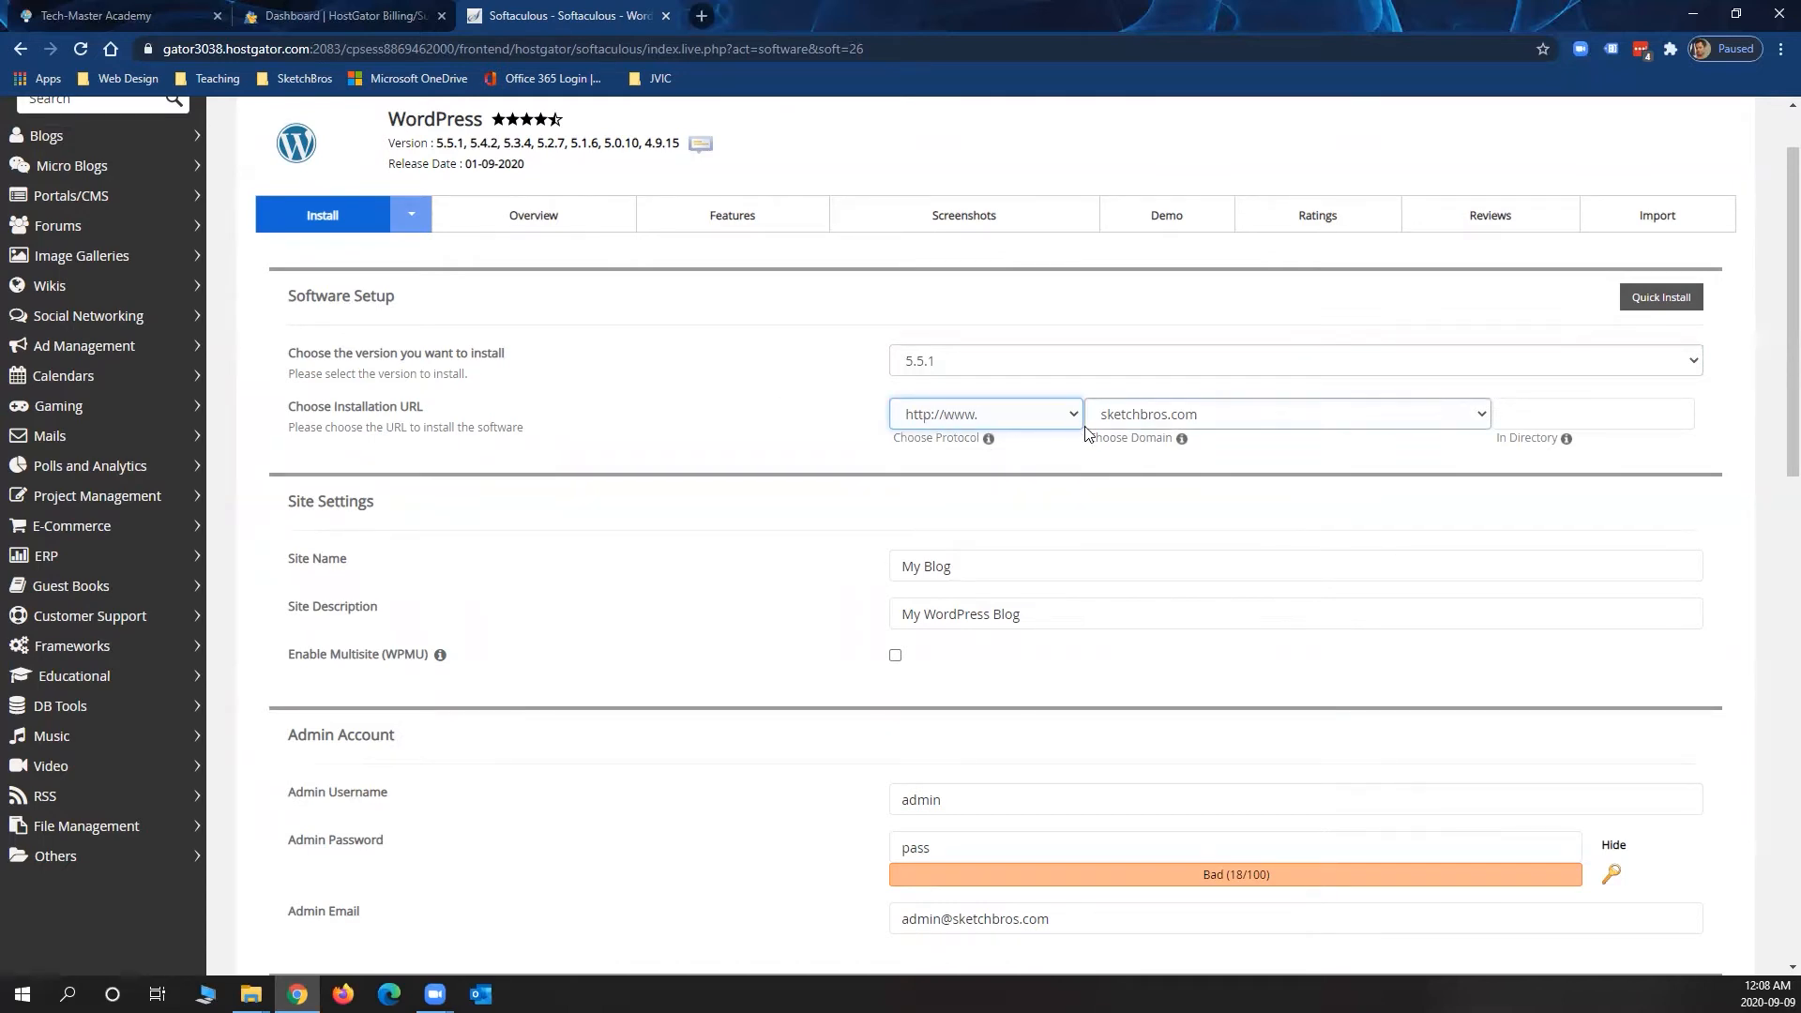
pyautogui.click(1552, 417)
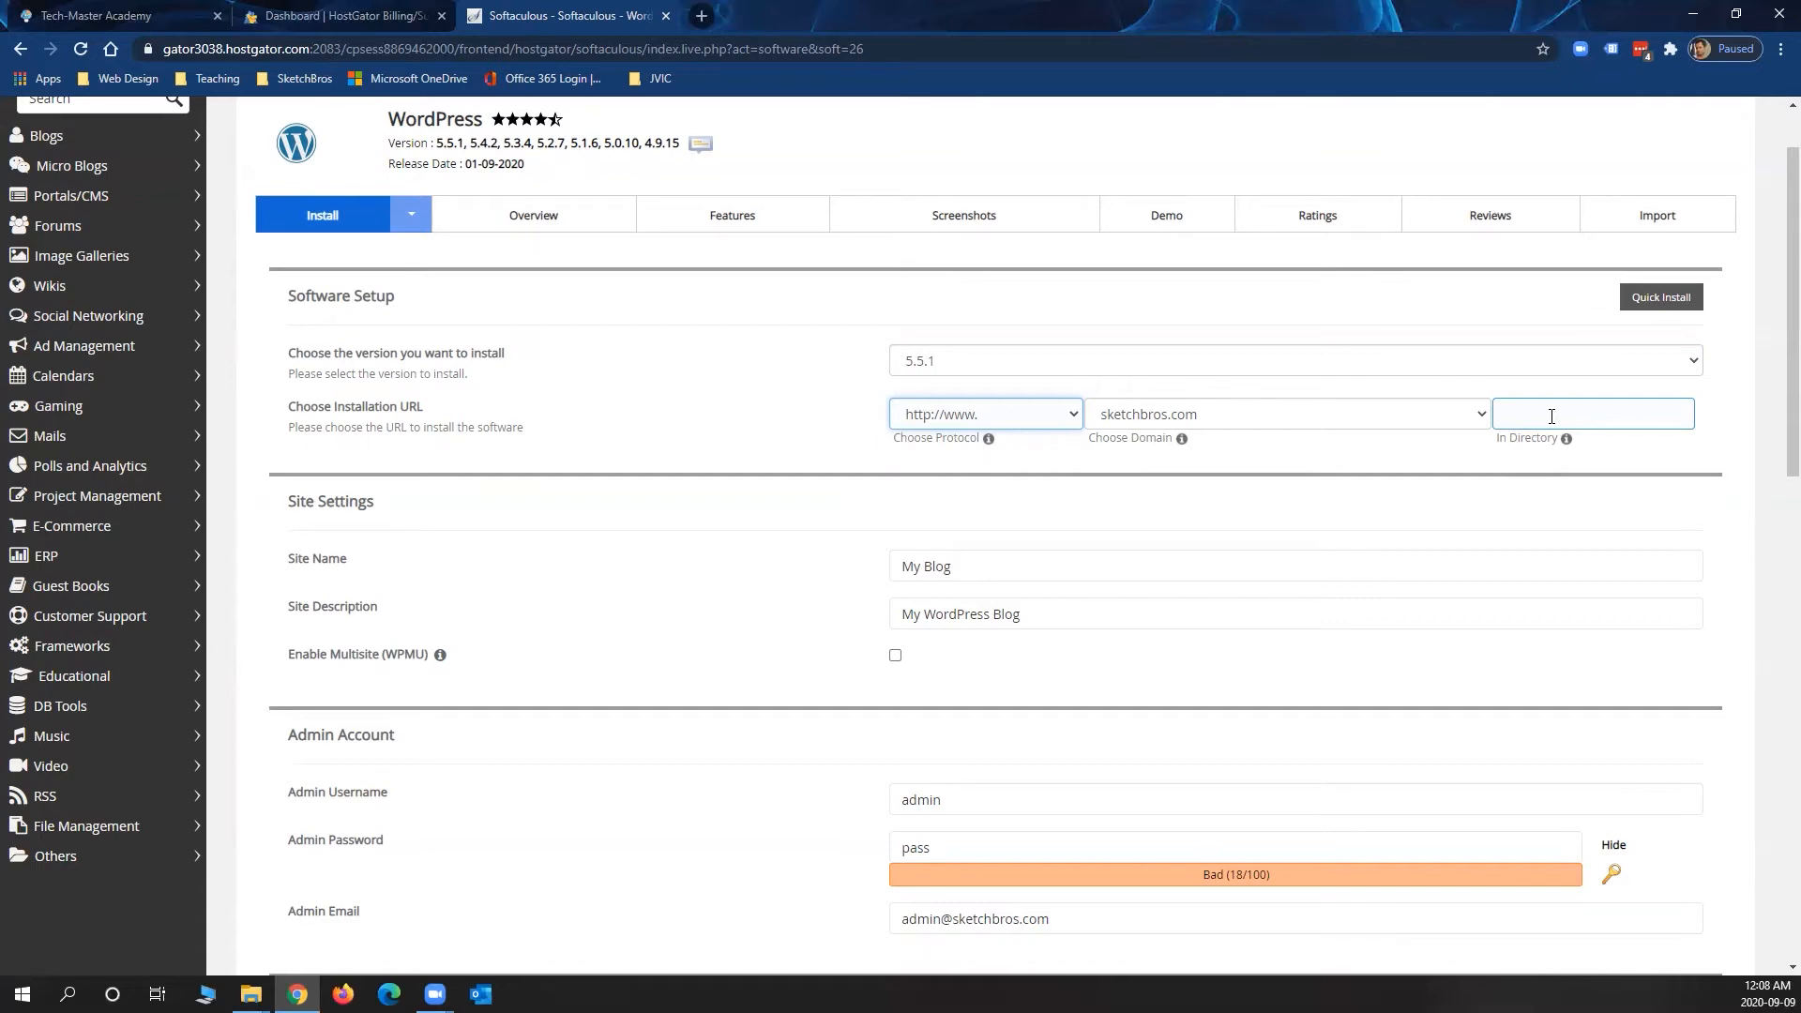
pyautogui.click(1469, 415)
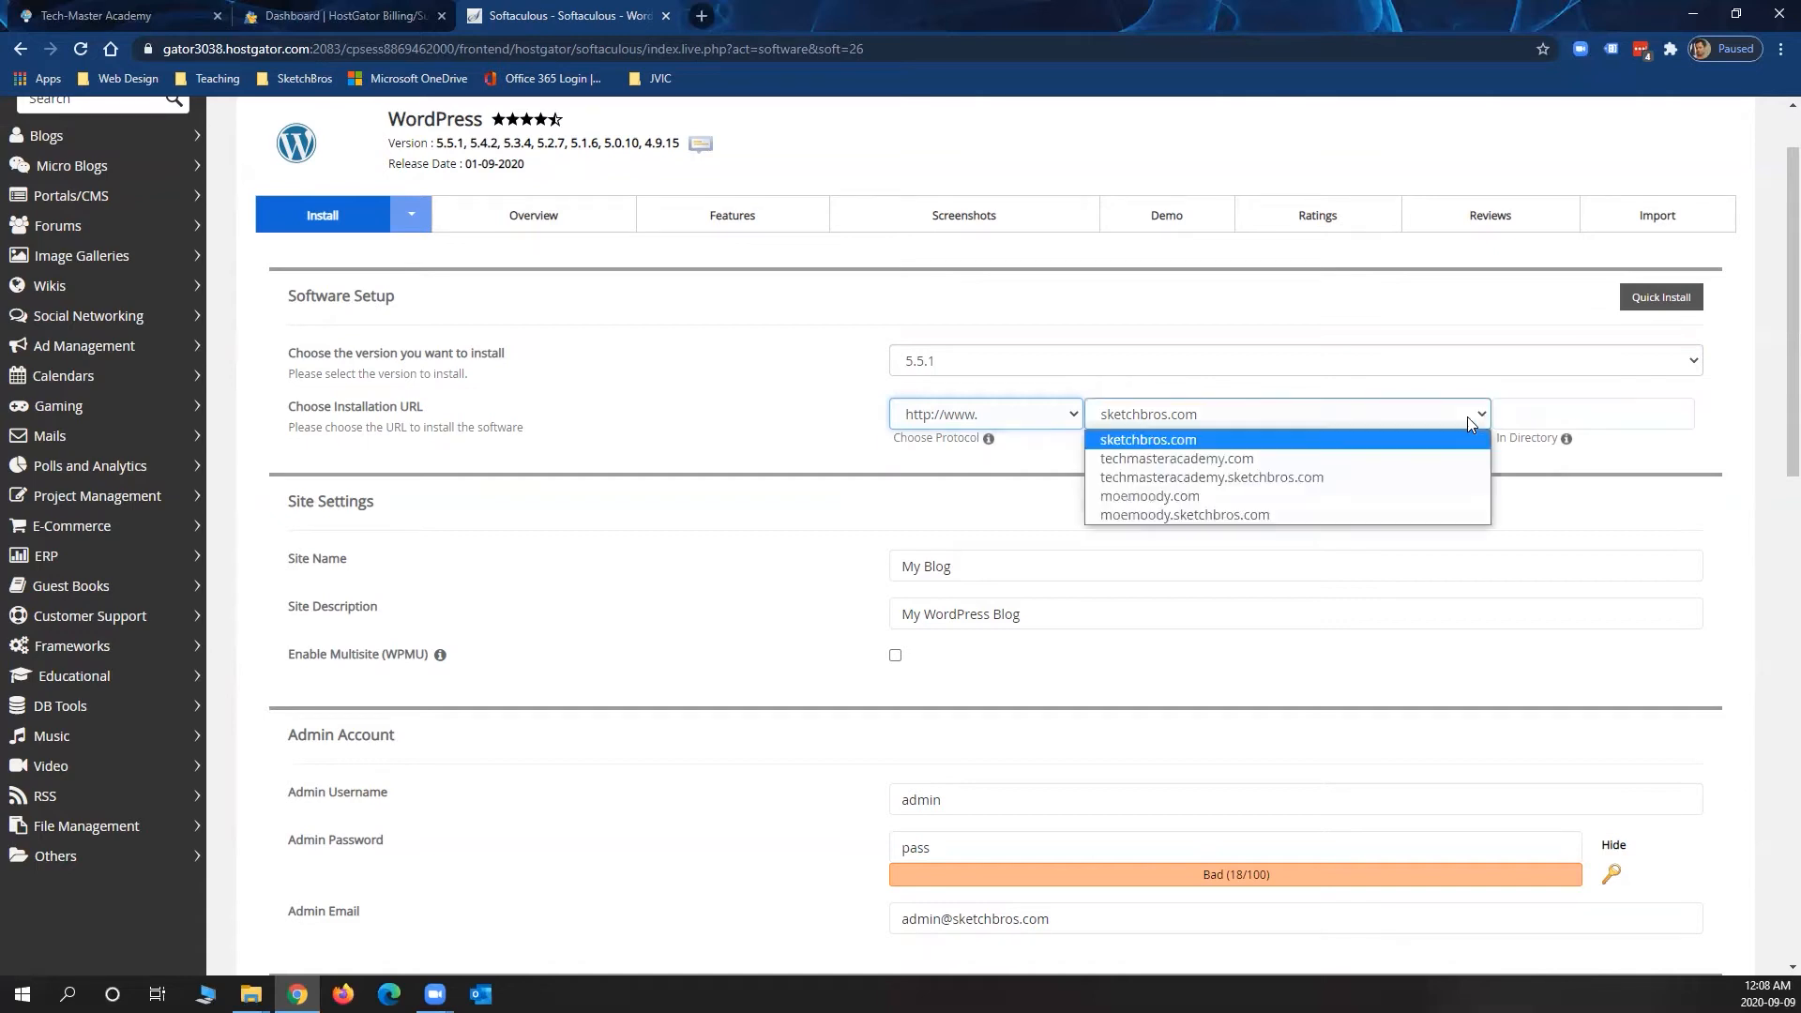
pyautogui.click(1302, 507)
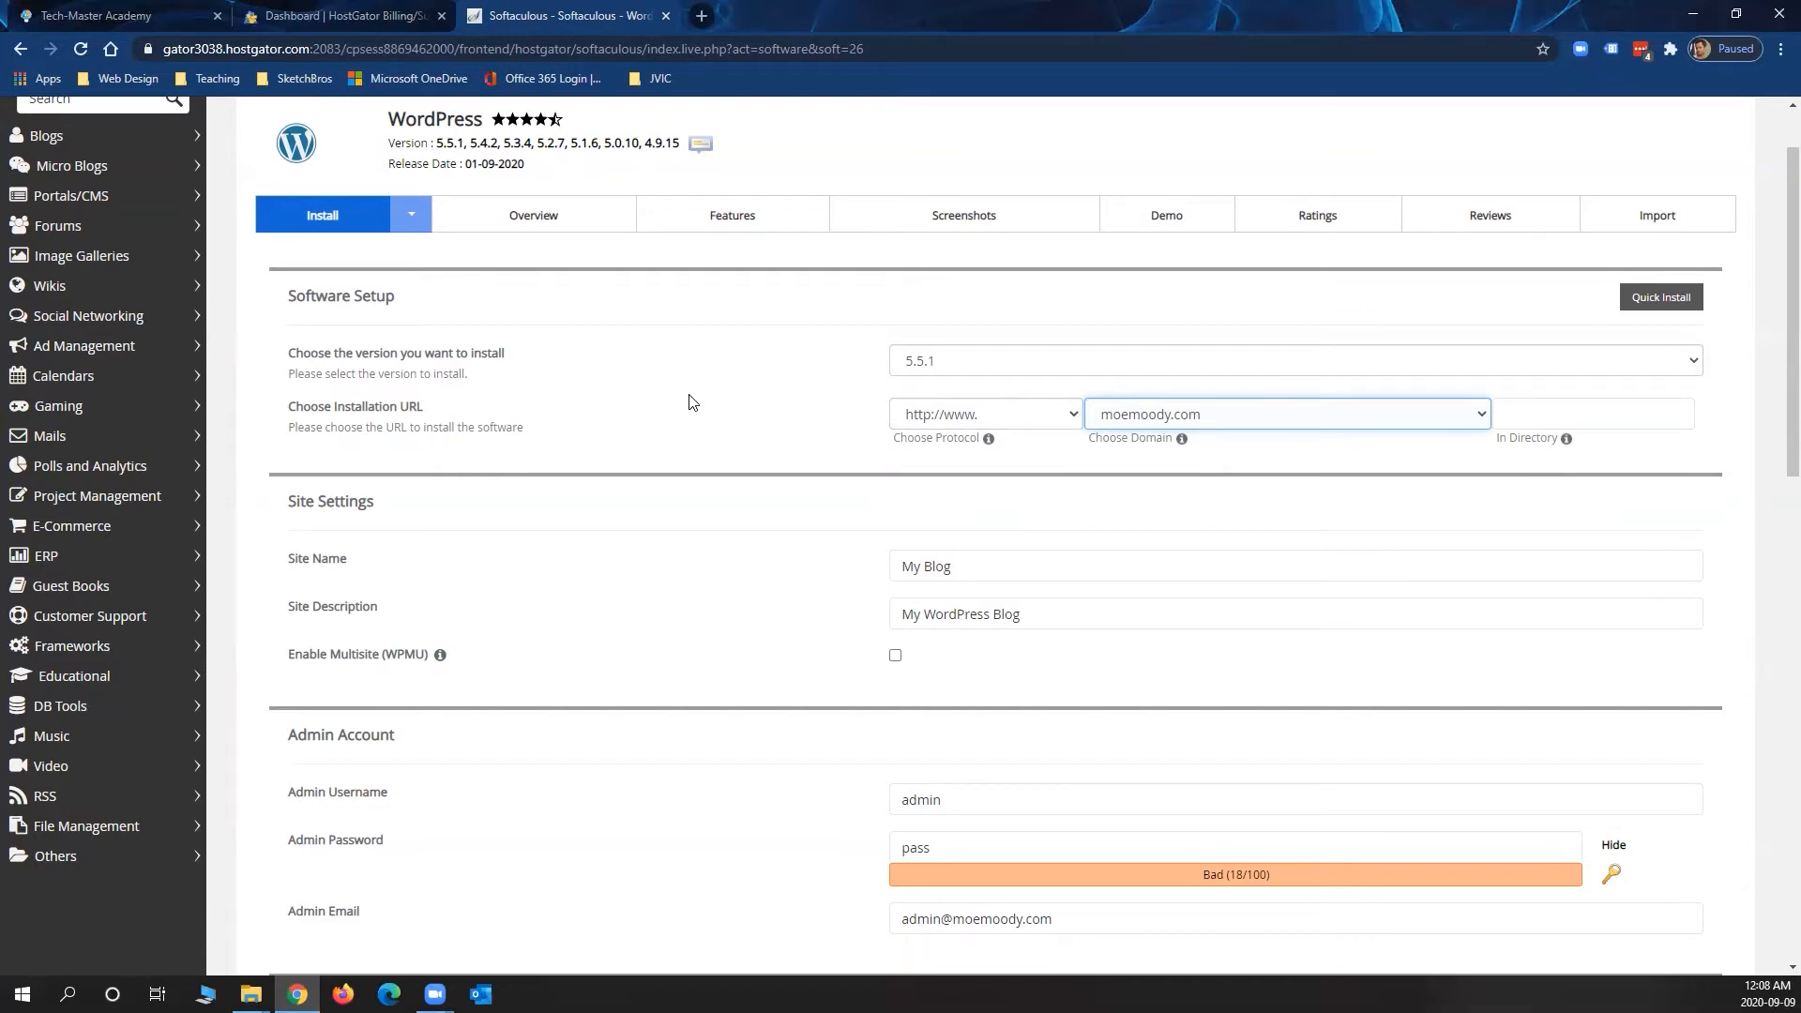
pyautogui.click(1536, 407)
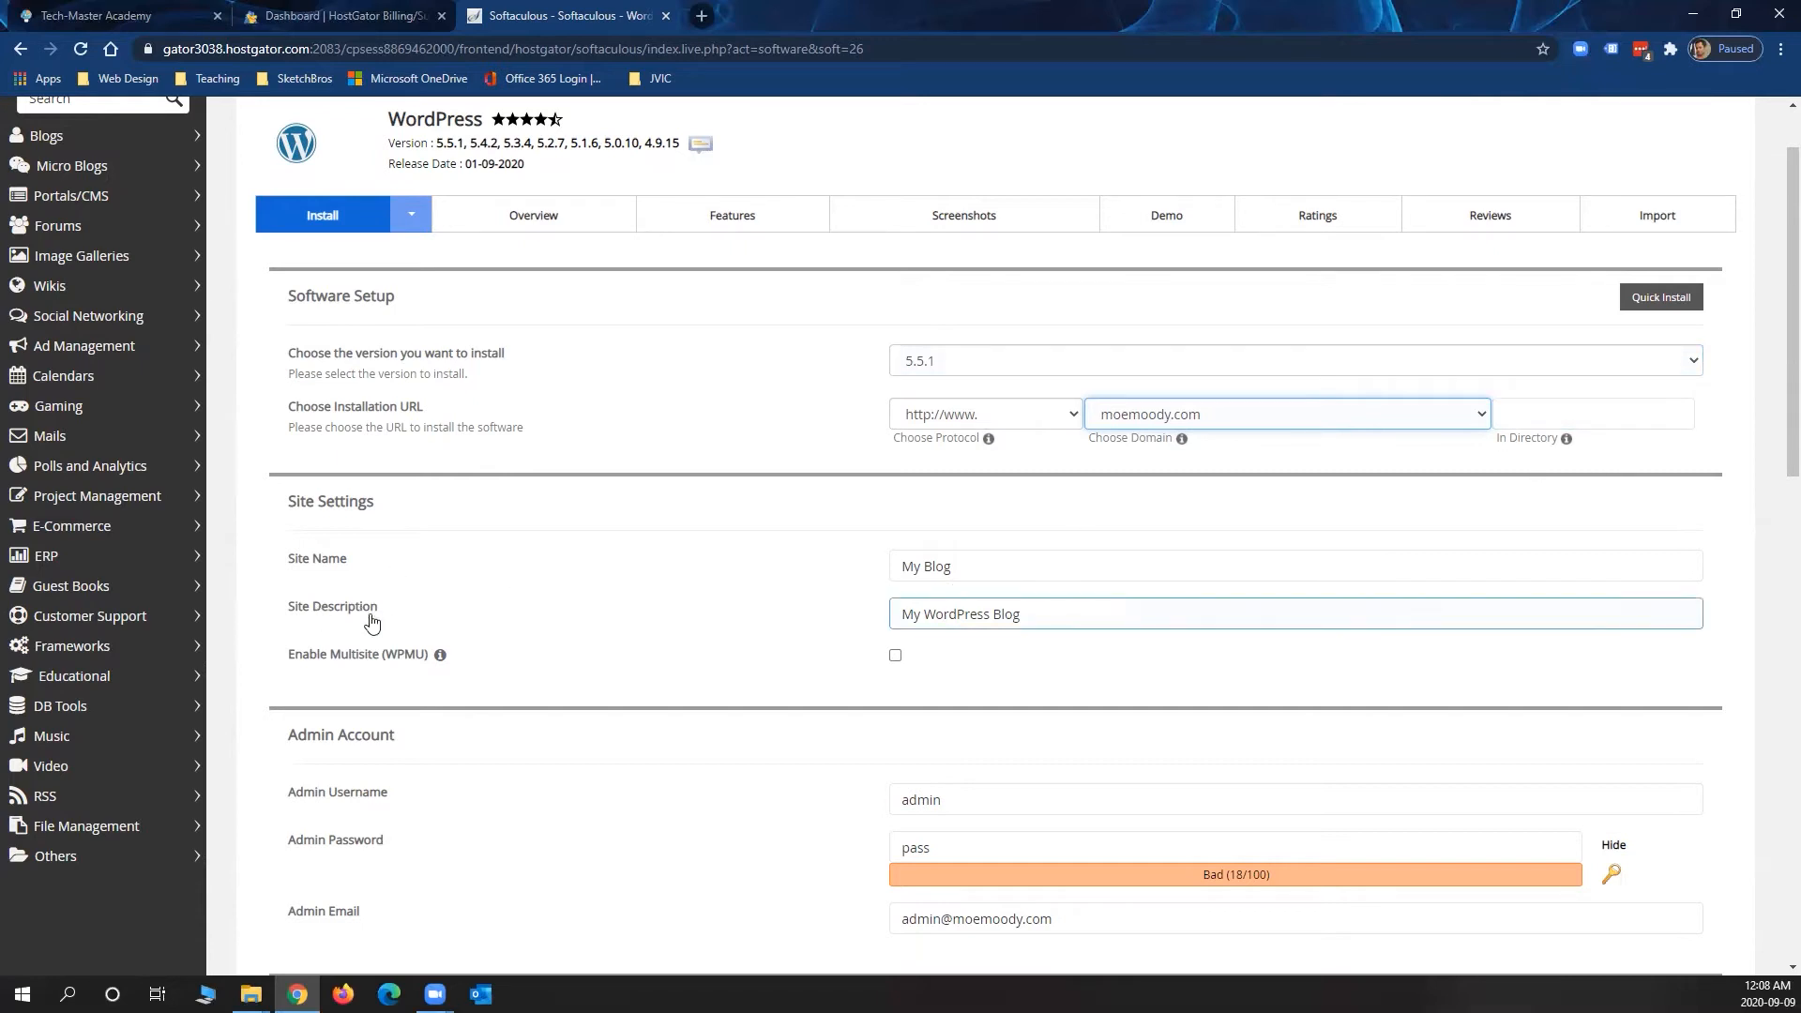
pyautogui.click(977, 602)
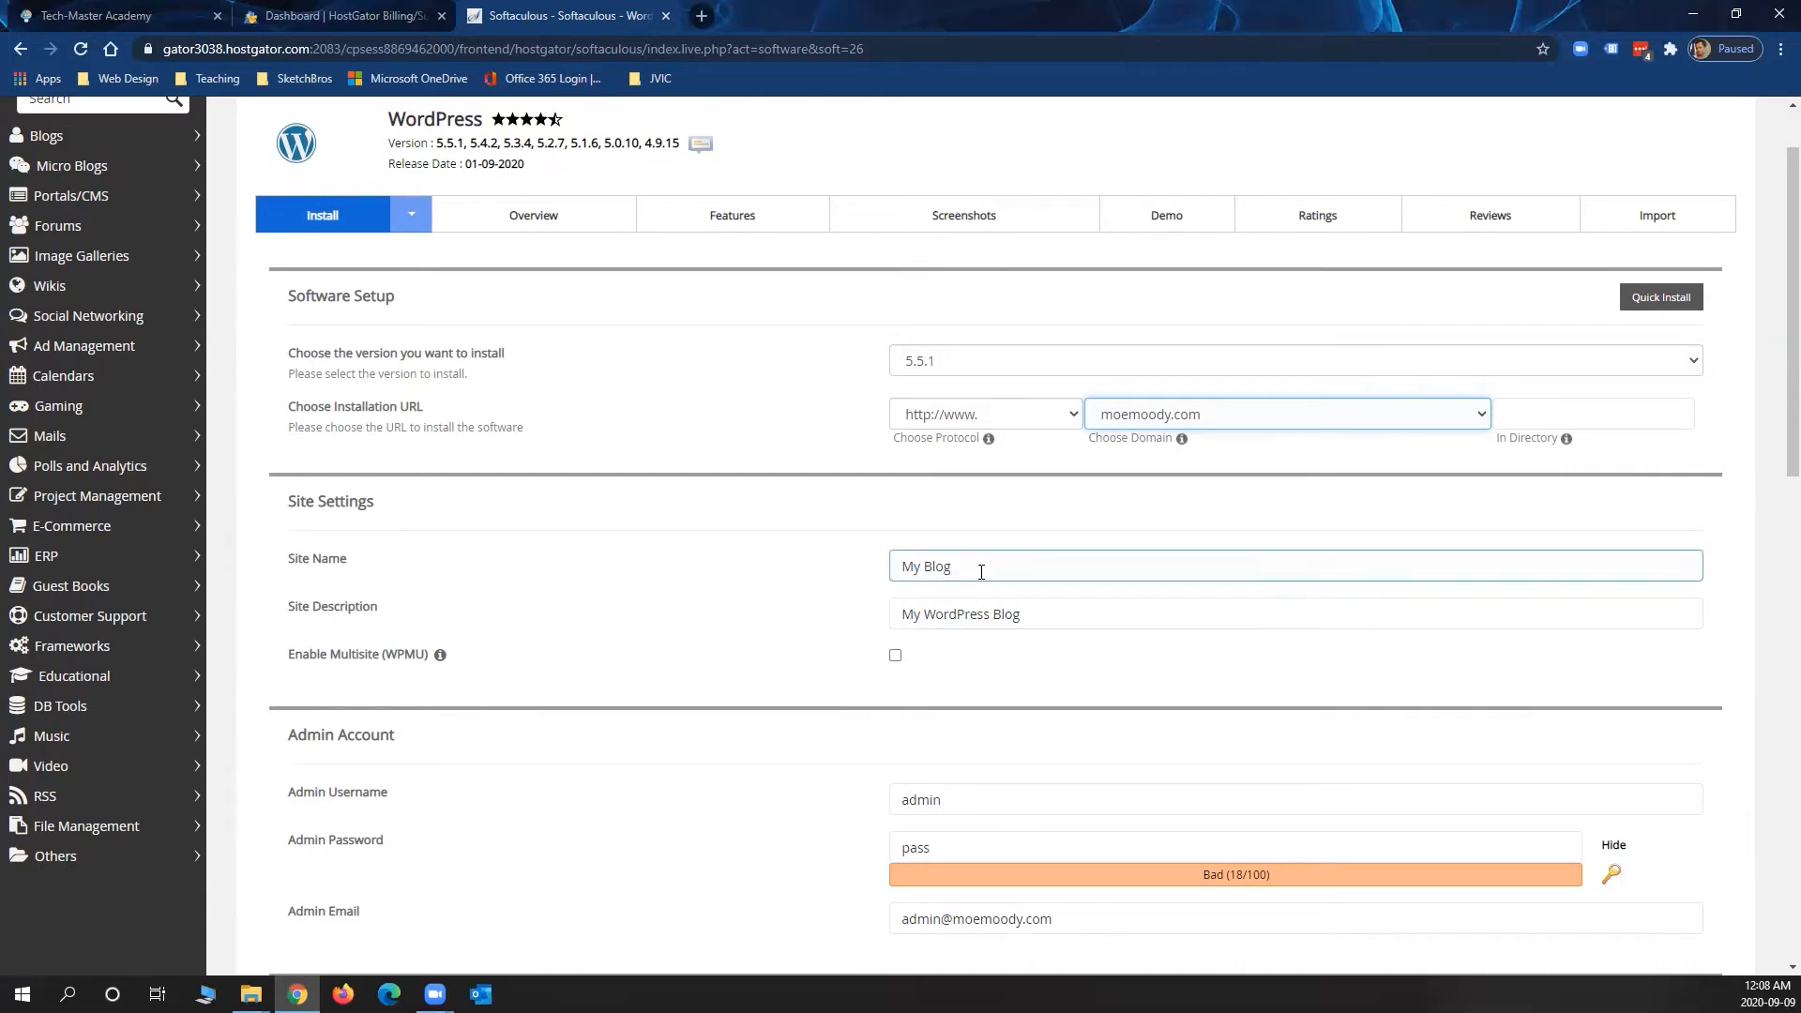
pyautogui.moveTo(953, 567); pyautogui.dragTo(776, 579)
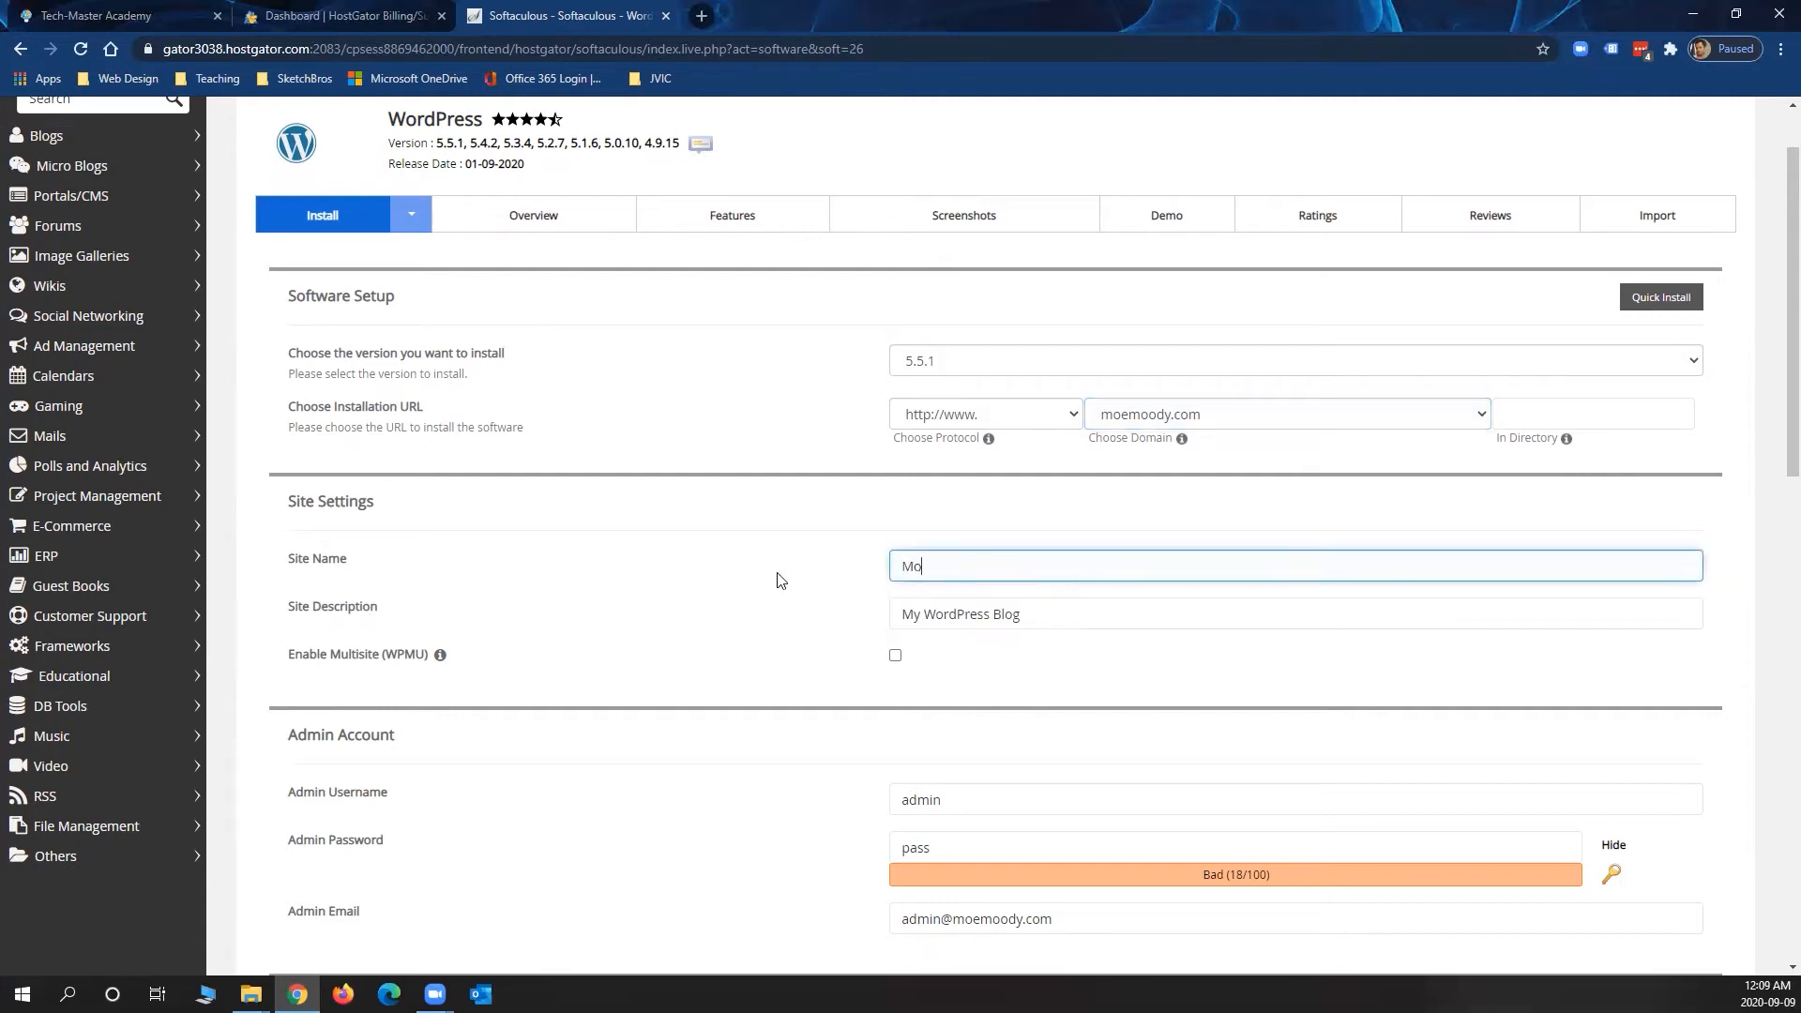
pyautogui.click(1035, 609)
pyautogui.moveTo(1035, 610); pyautogui.dragTo(786, 605)
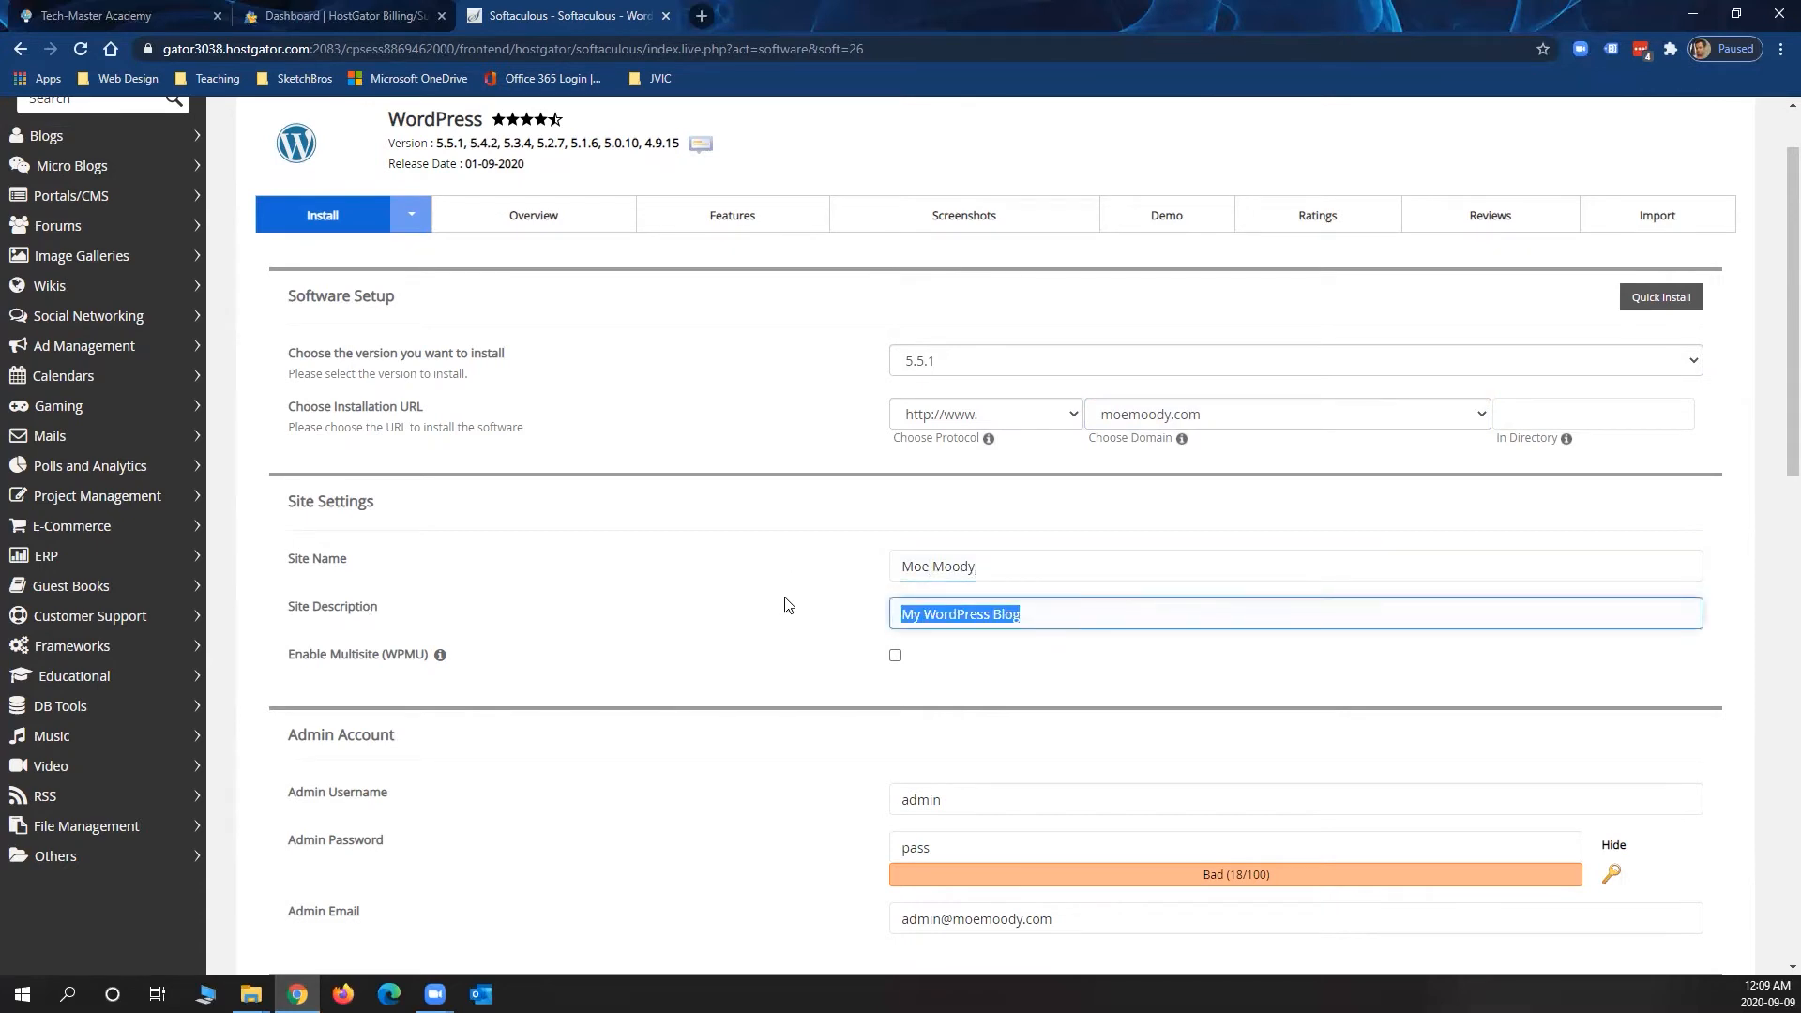
pyautogui.write('The Rock Legend')
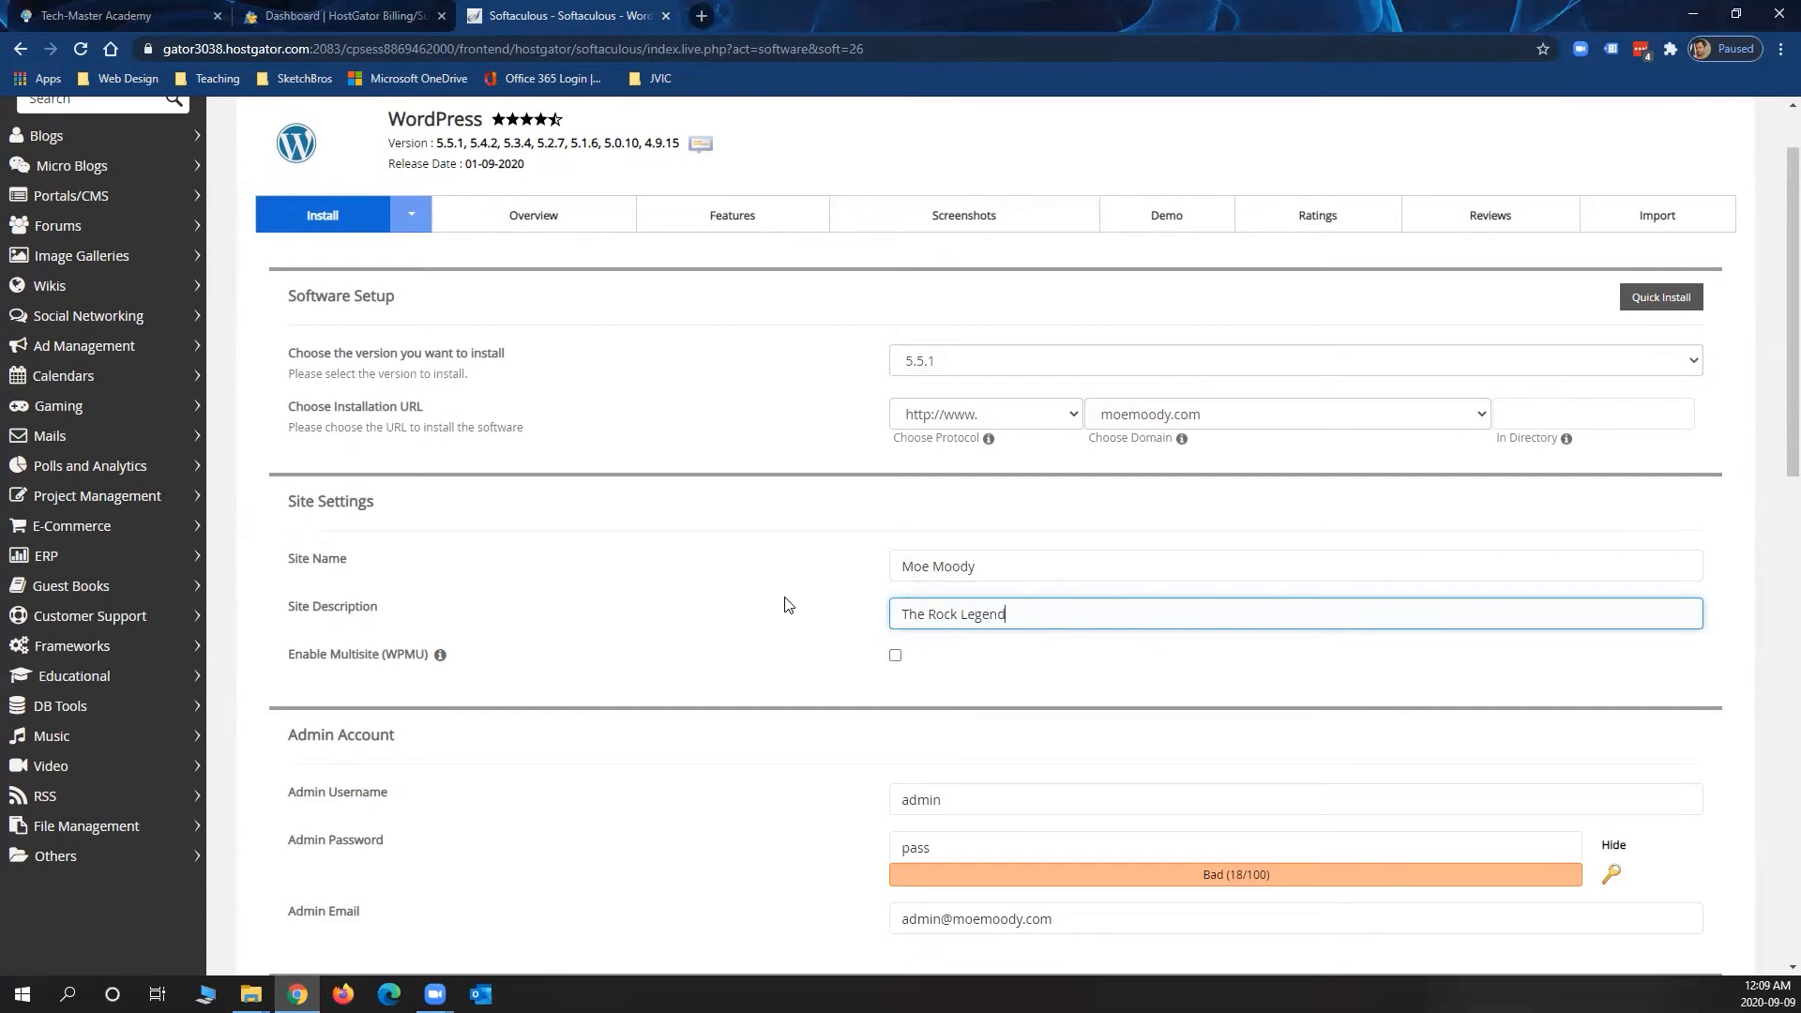
pyautogui.click(707, 610)
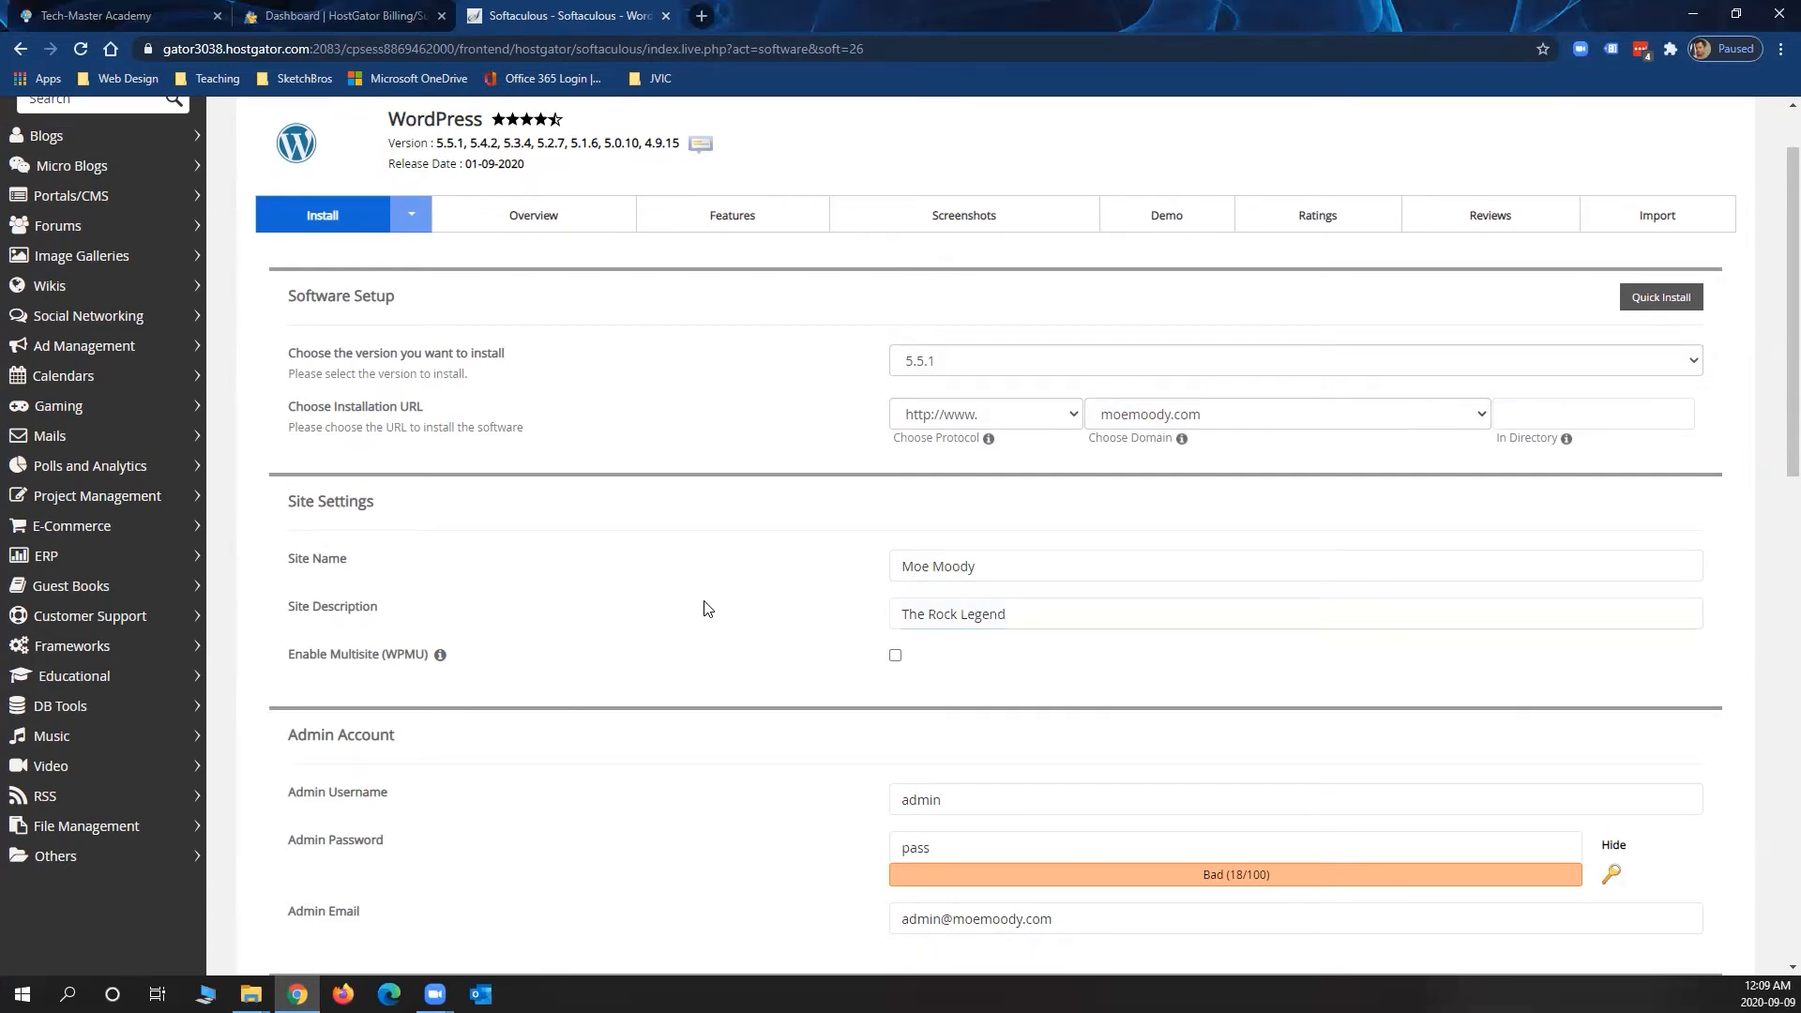
# Replace the default admin username with a new custom username.
pyautogui.scroll(-2, 710, 605)
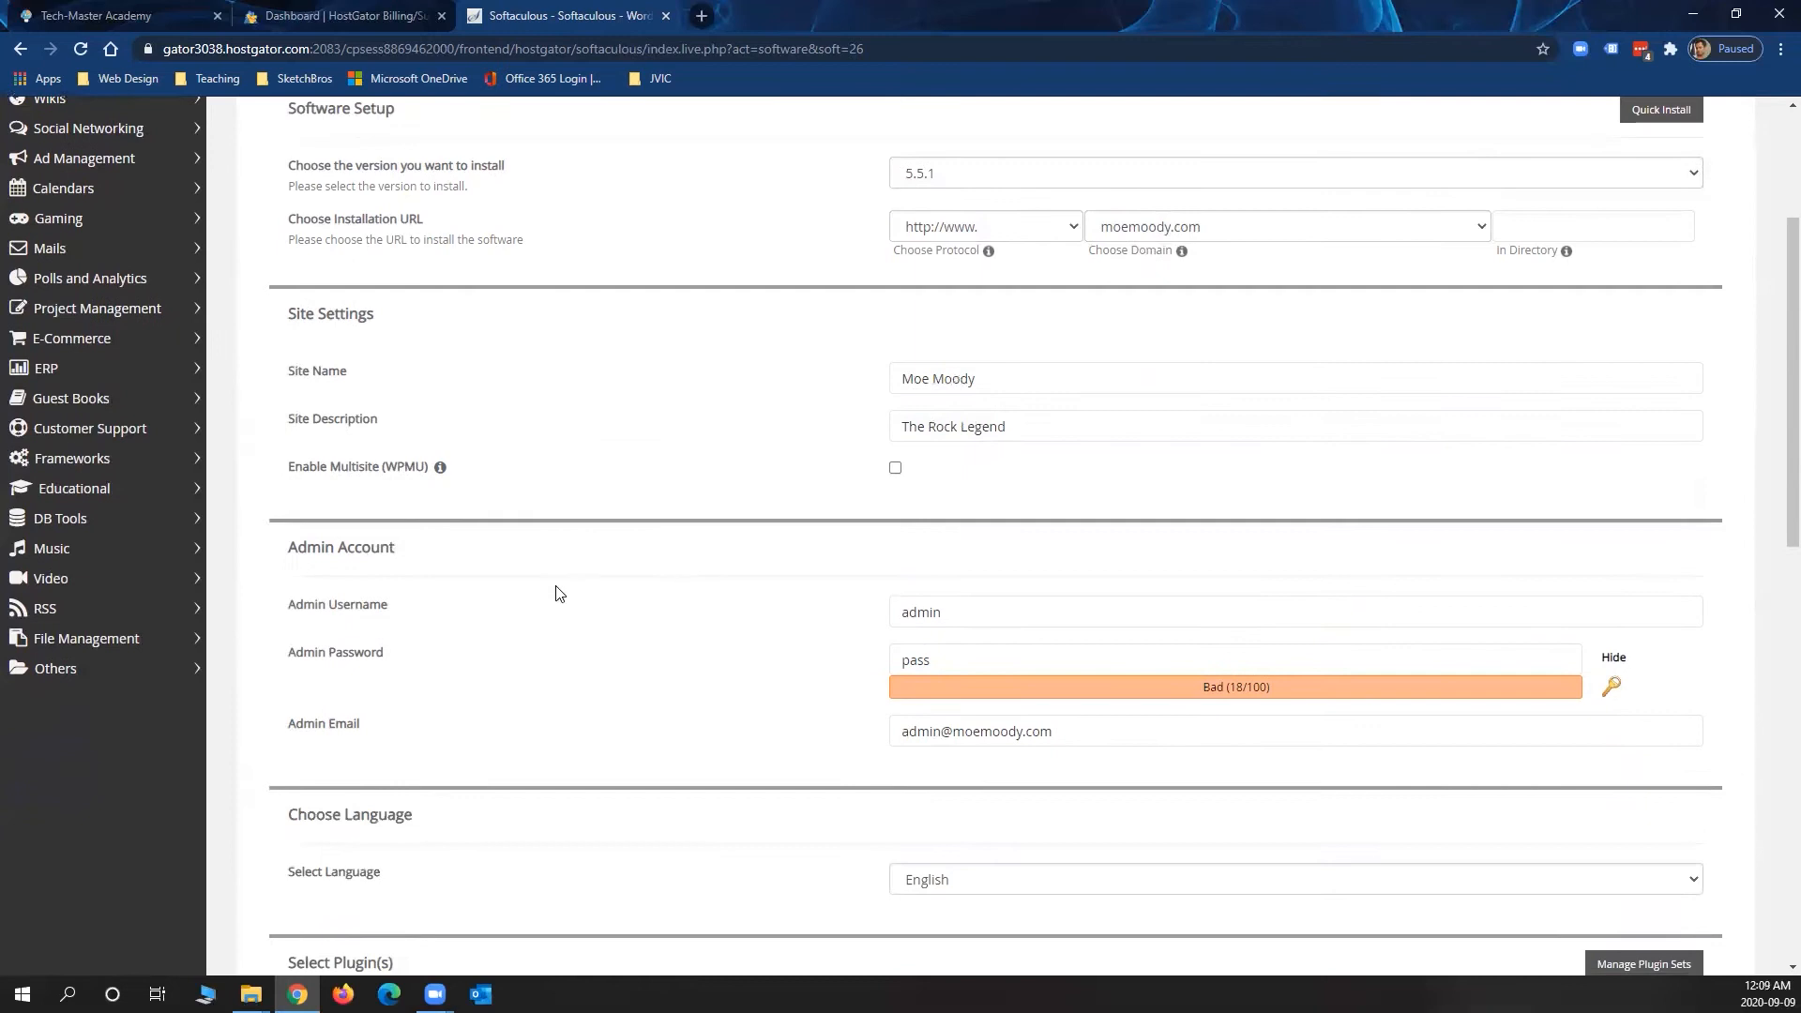
pyautogui.click(954, 605)
pyautogui.click(983, 615)
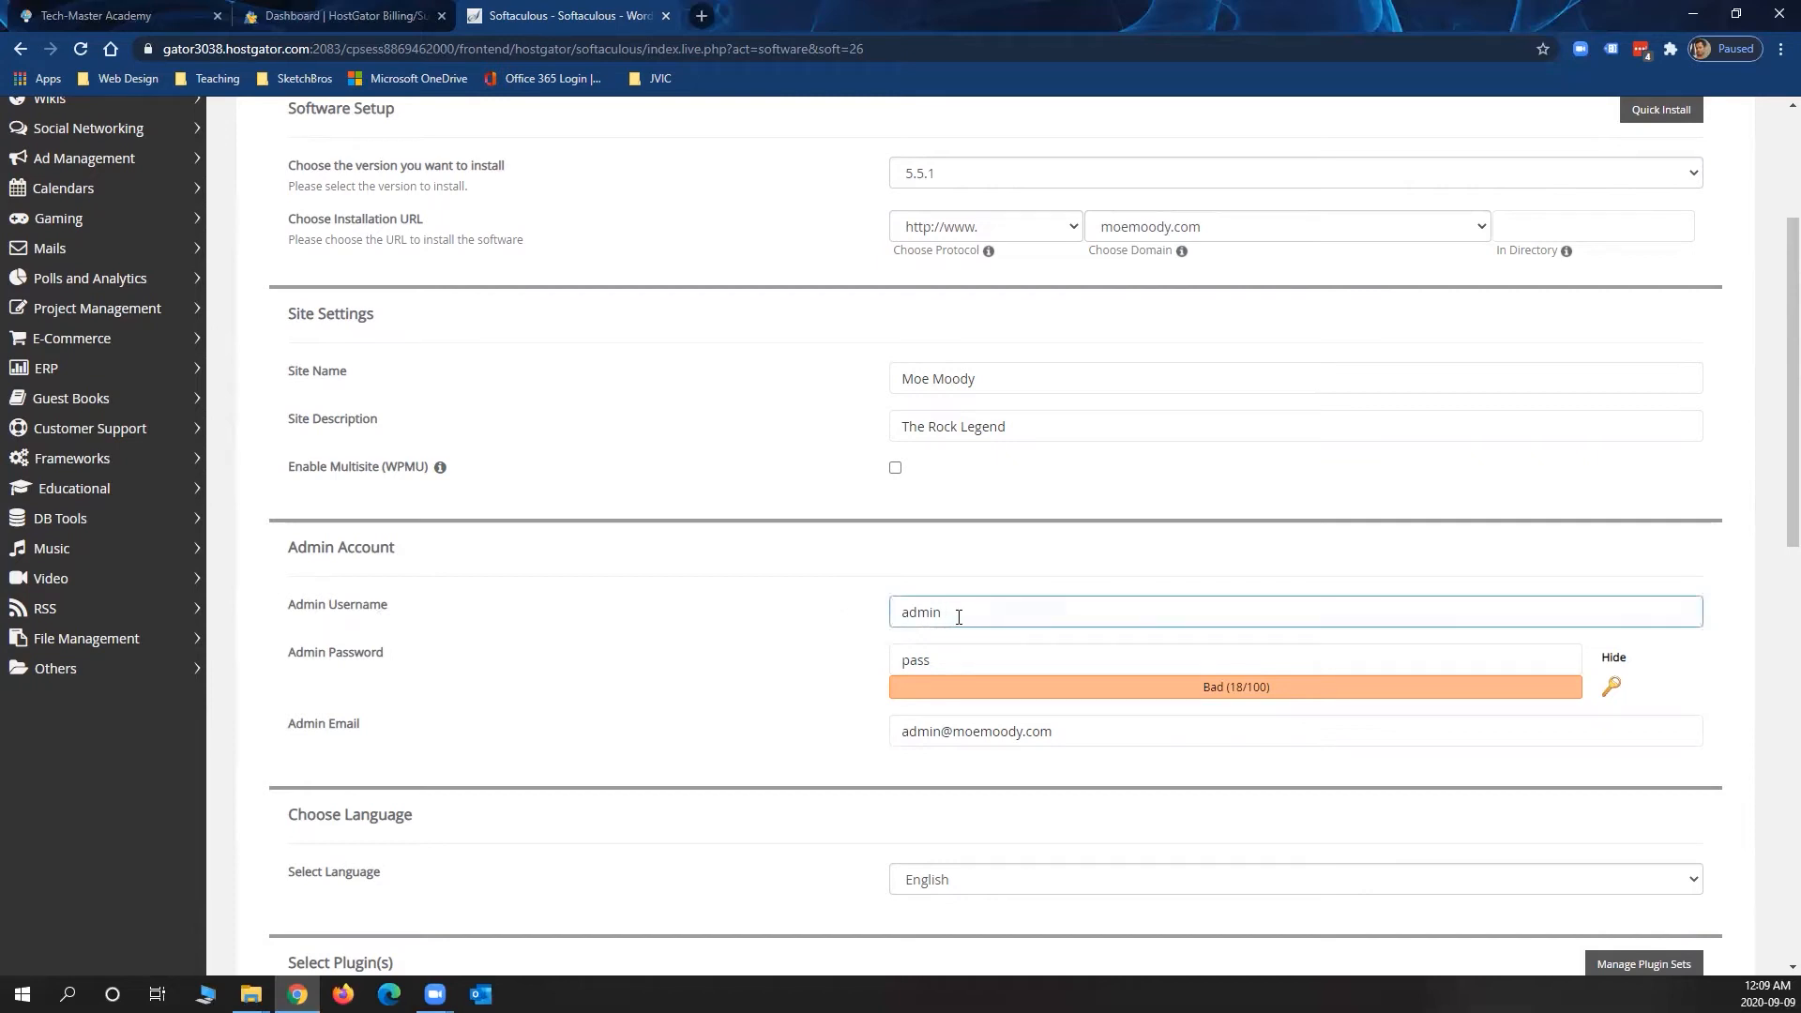
pyautogui.moveTo(883, 608); pyautogui.dragTo(833, 615)
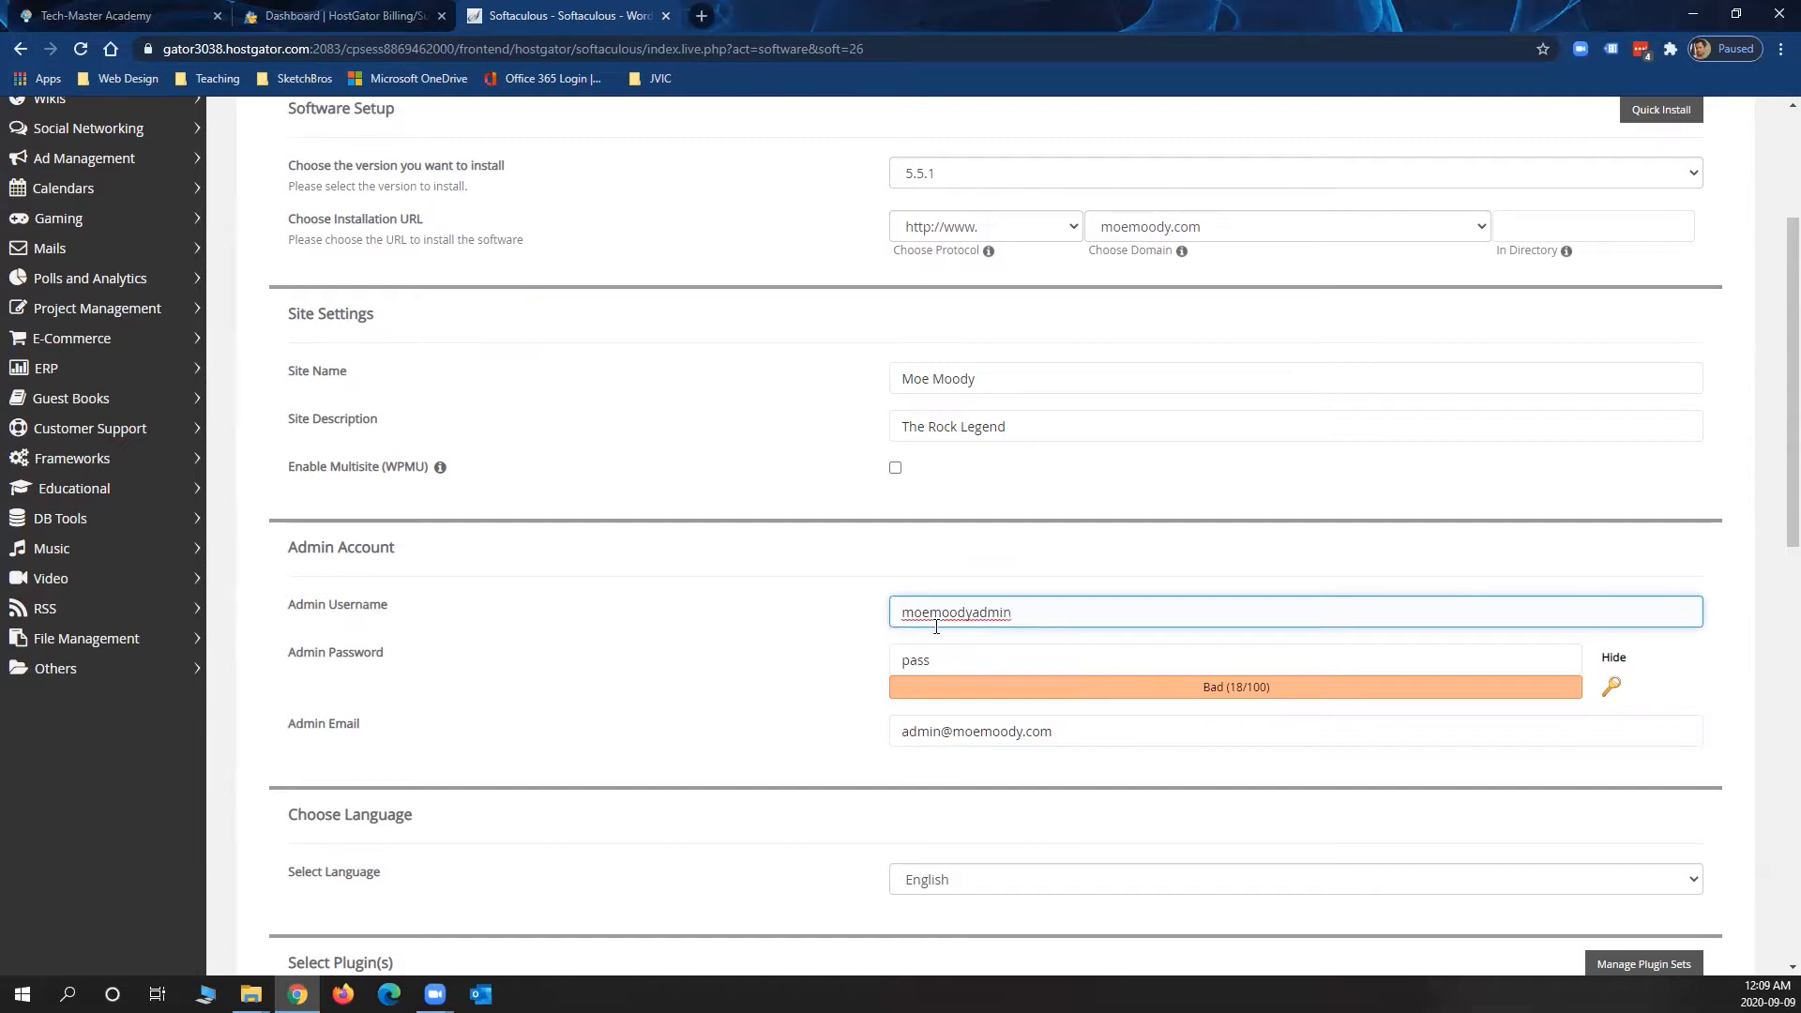
# Enter a new admin password, rated Strong (59/100).
pyautogui.press('Tab')
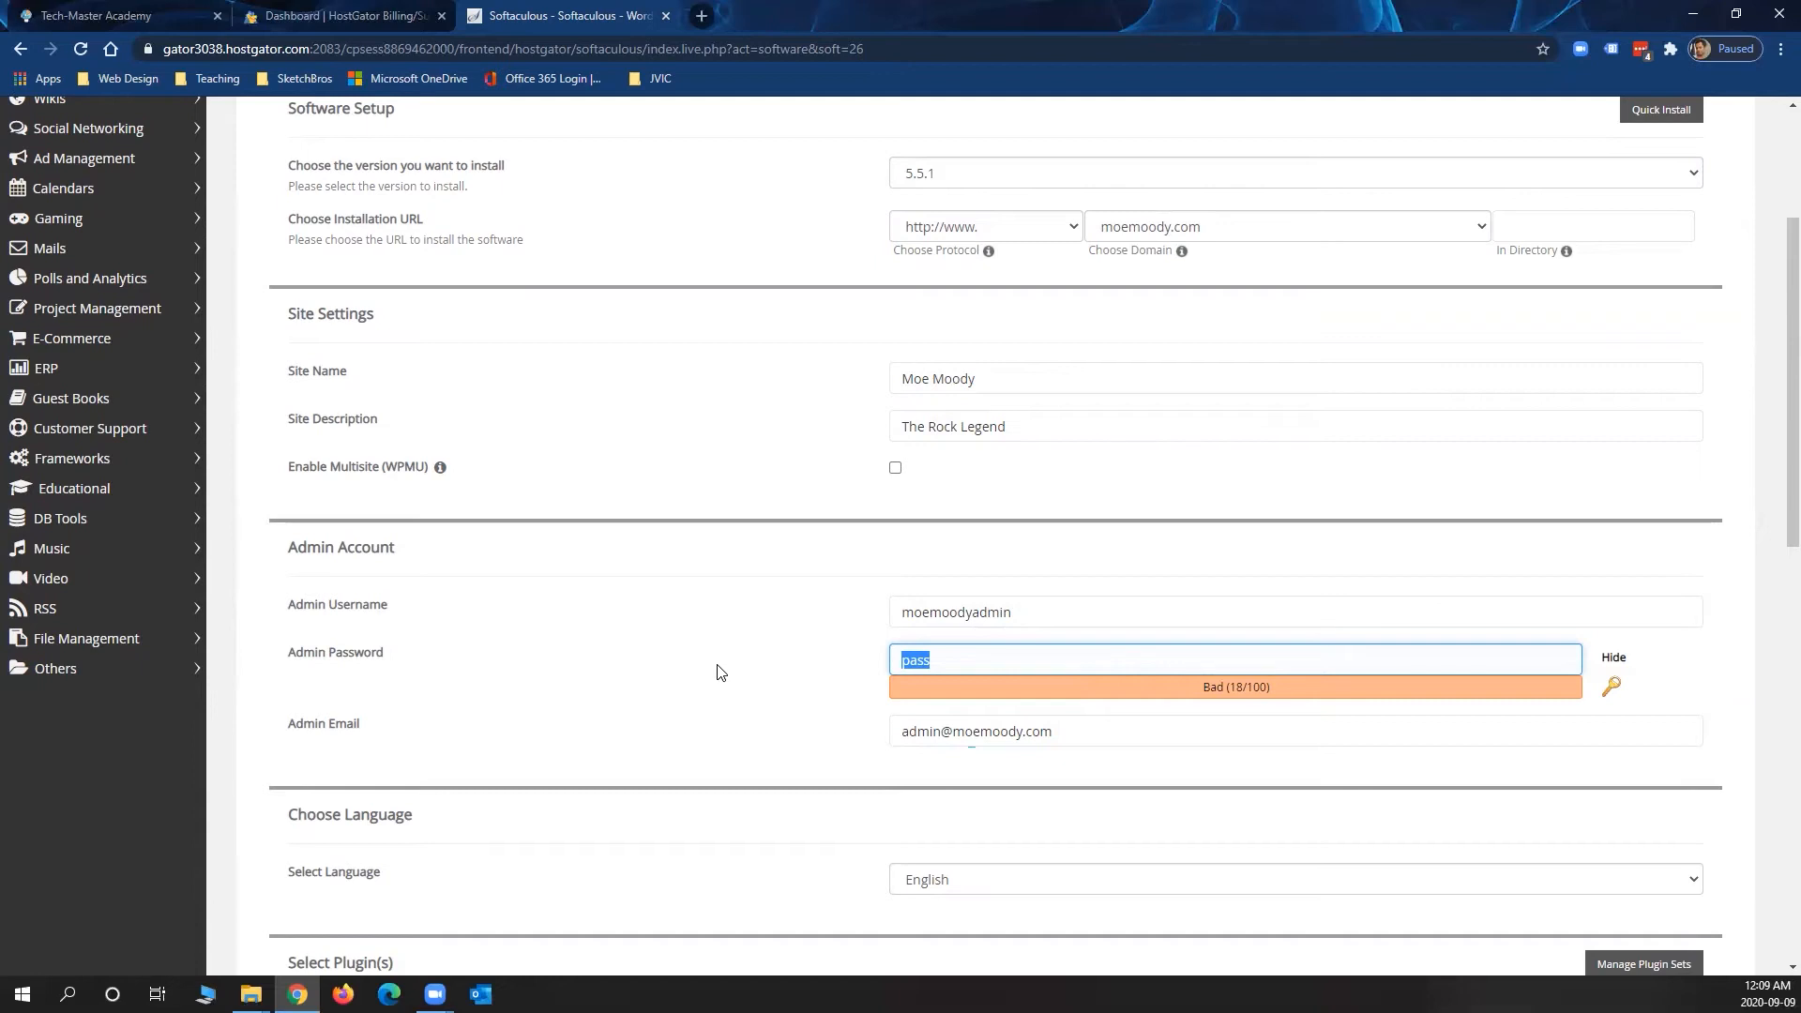
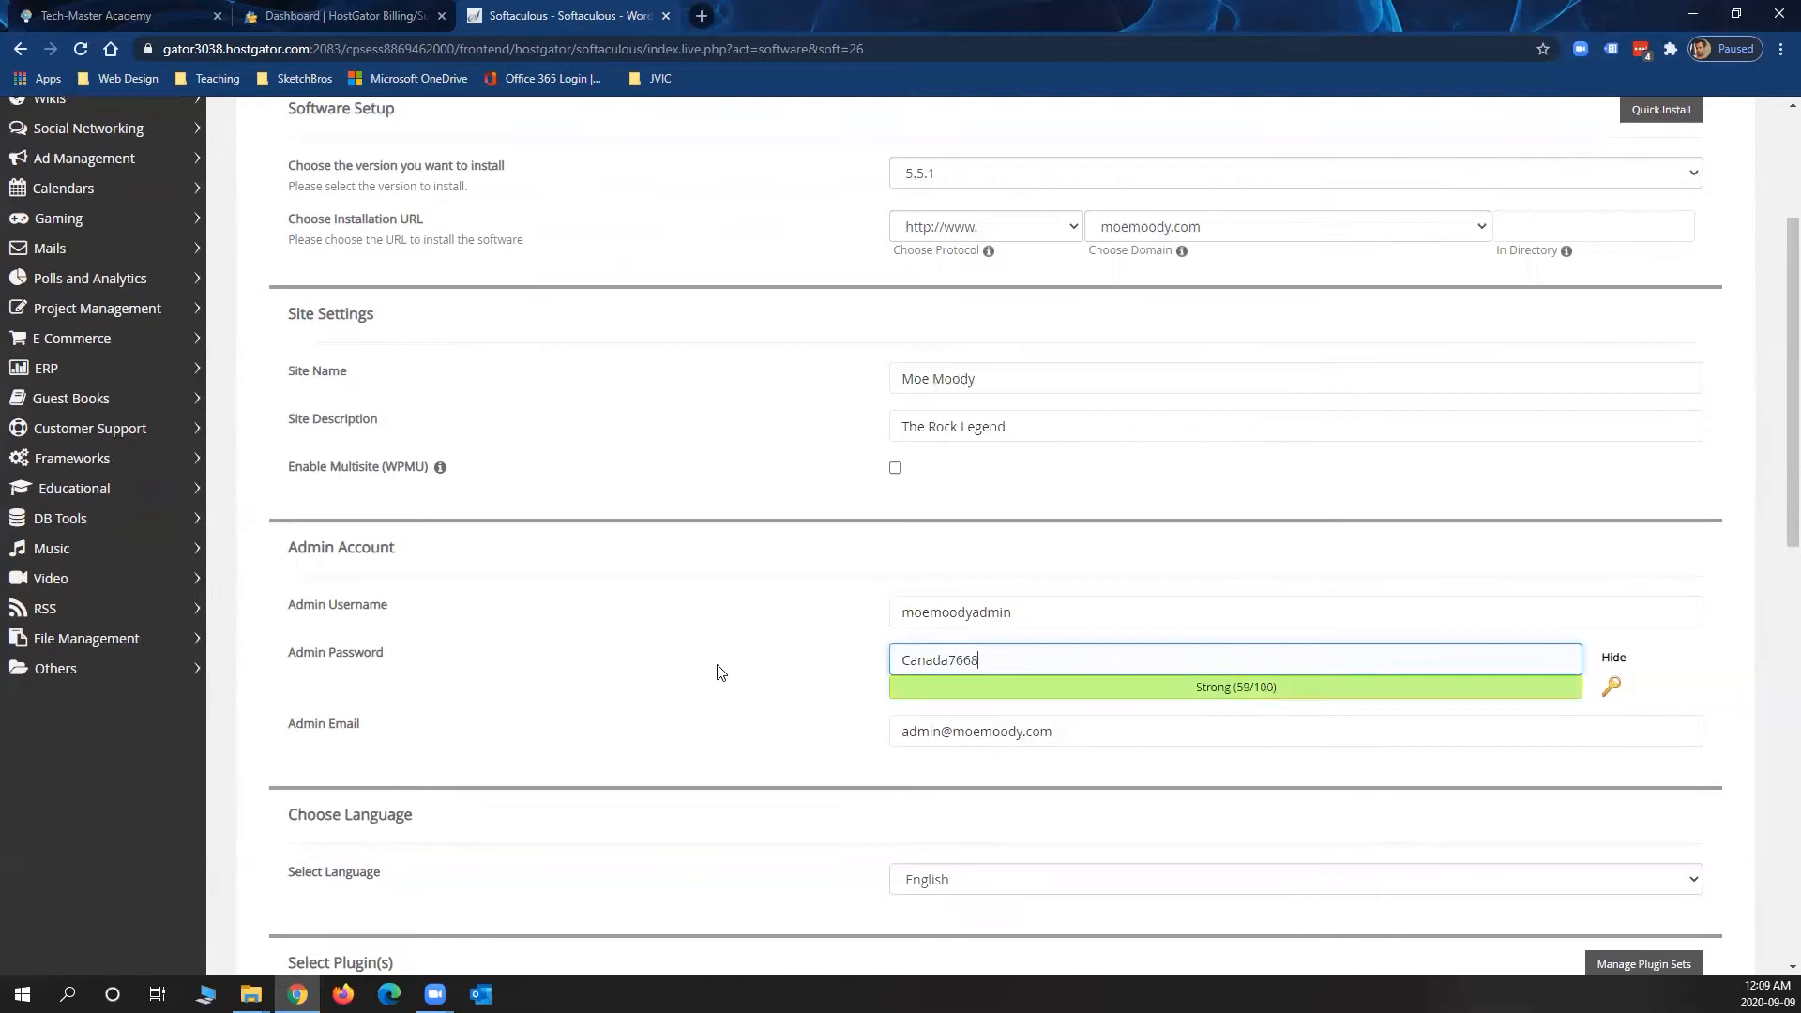
pyautogui.click(727, 645)
# Change the admin email's domain to sketchbros.com.
pyautogui.click(1341, 617)
pyautogui.click(1104, 724)
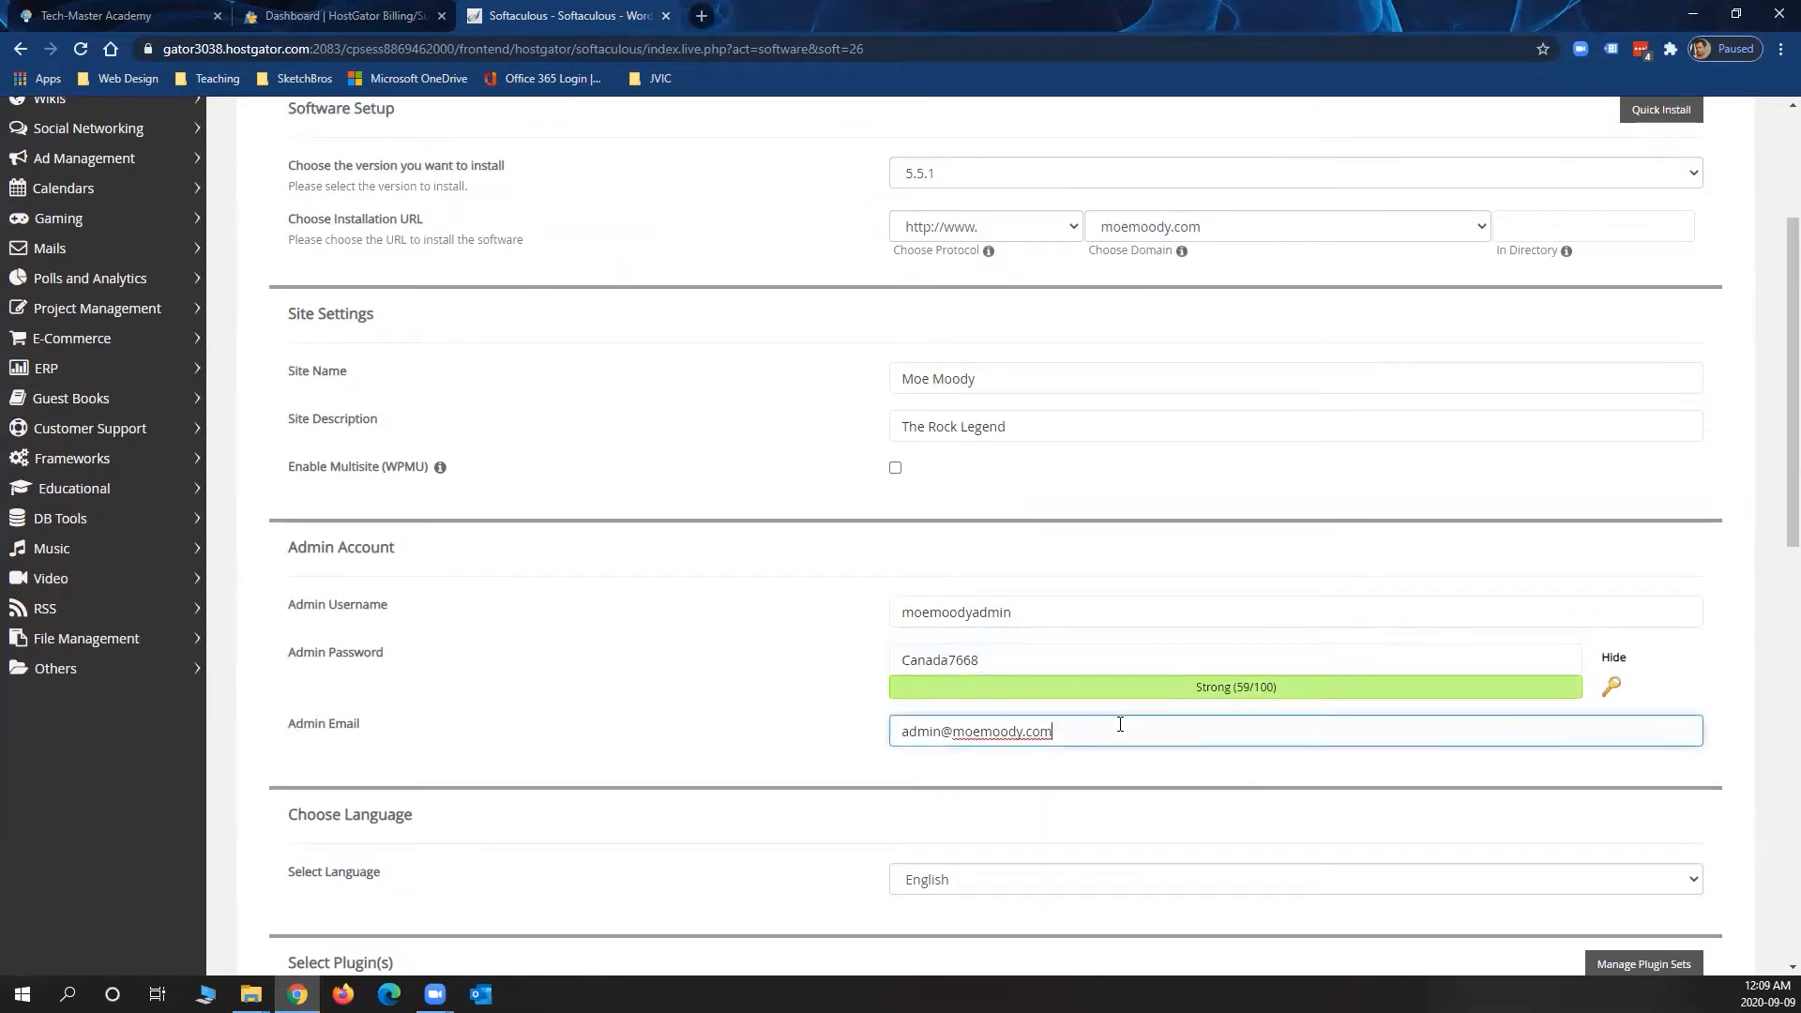
pyautogui.moveTo(1128, 729); pyautogui.dragTo(952, 732)
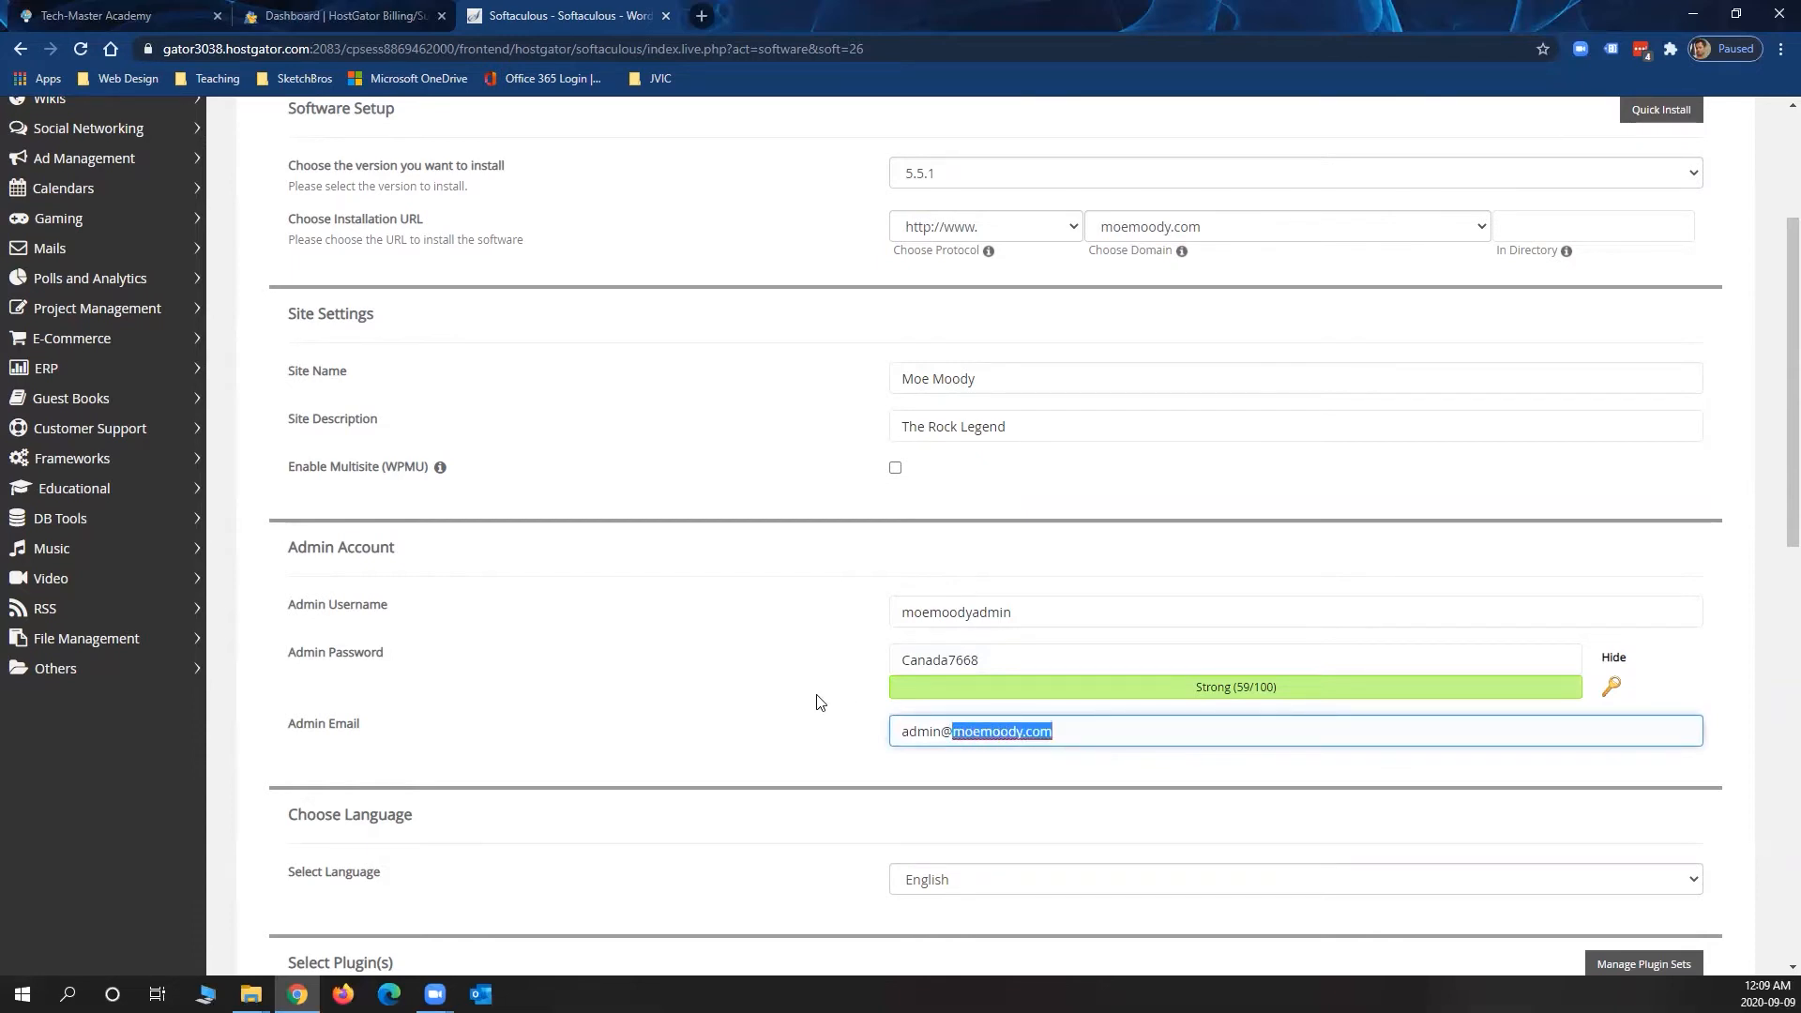
pyautogui.write('ske')
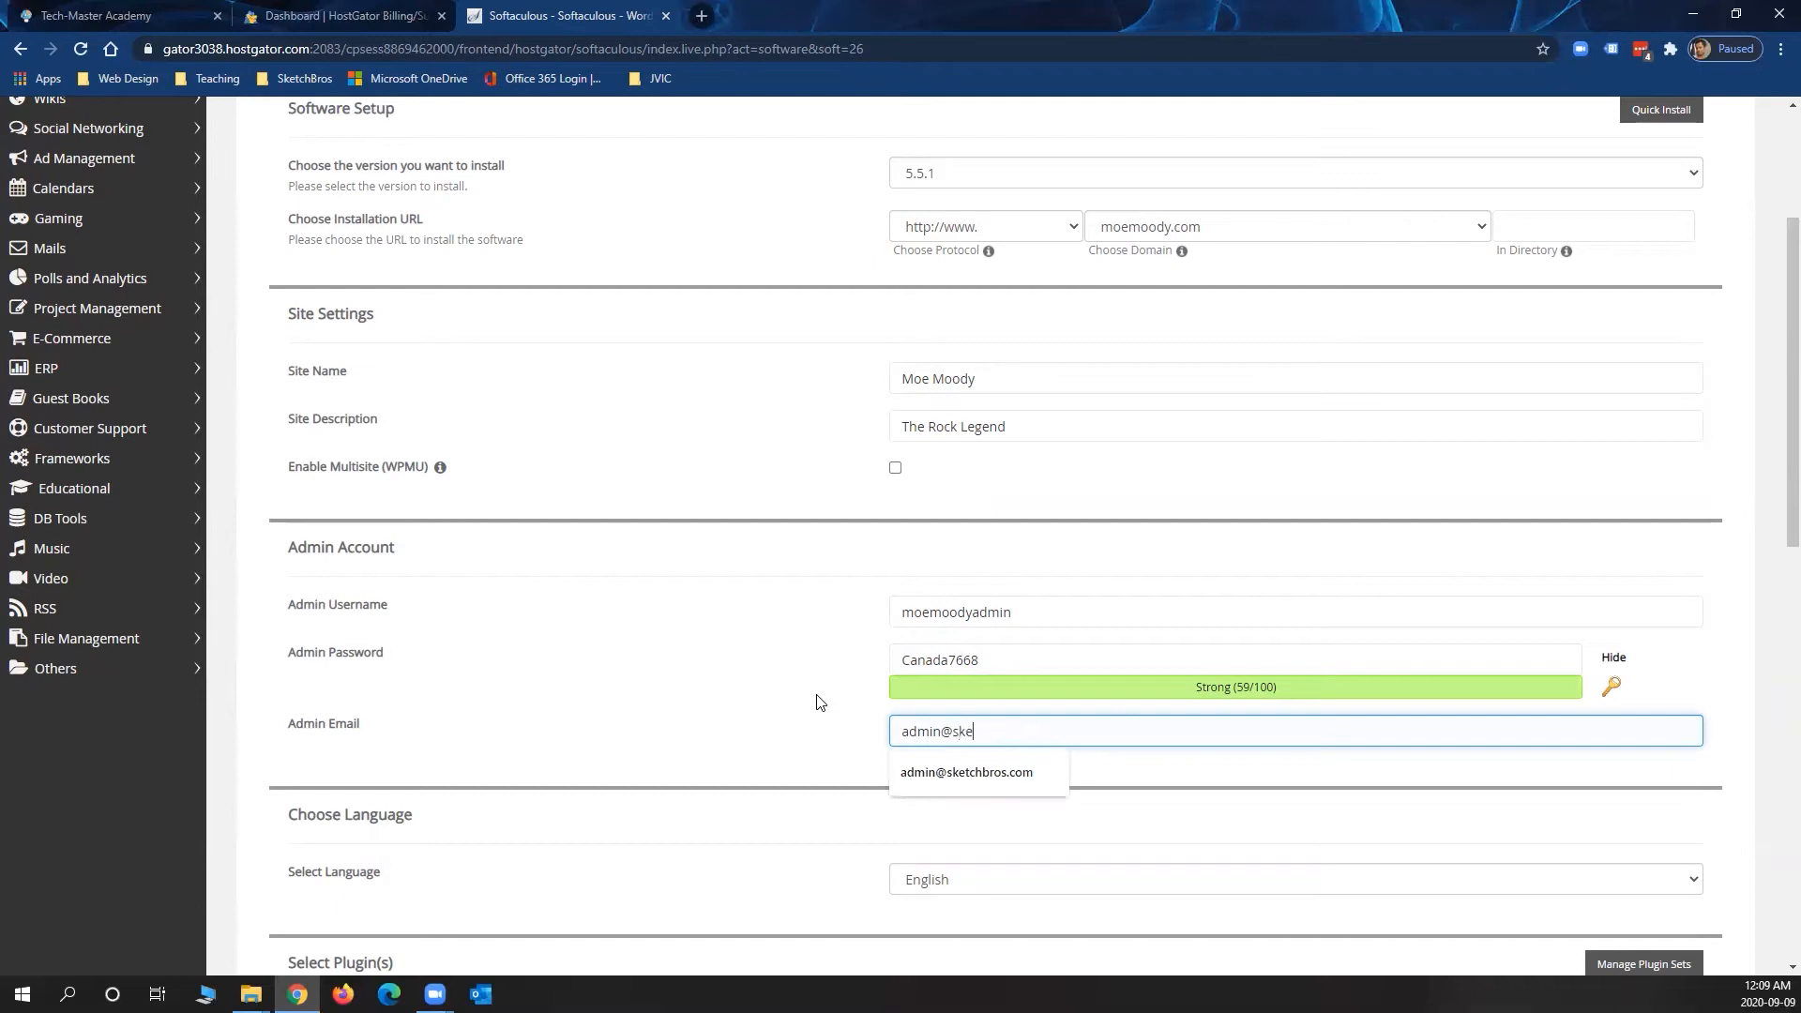
pyautogui.write('tchbros.com')
# Commit the admin email, keeping English as language and no optional plugins ticked.
pyautogui.click(802, 703)
pyautogui.scroll(-1, 741, 684)
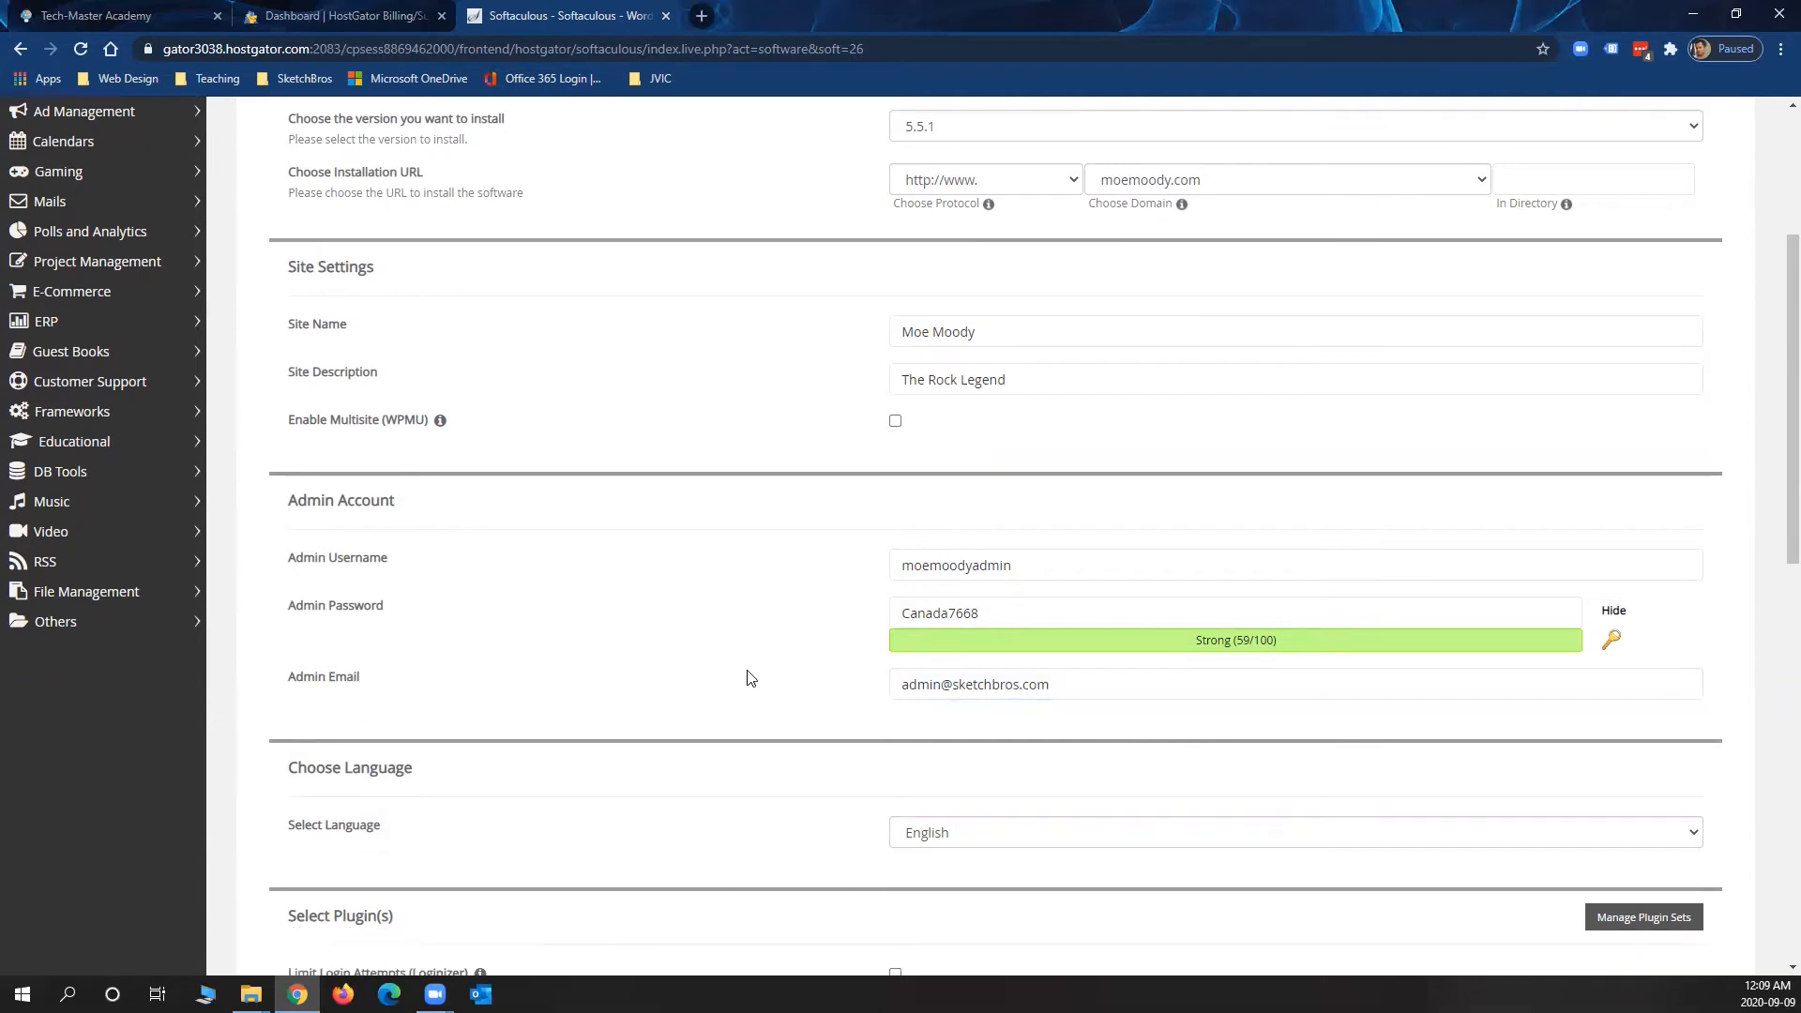
pyautogui.scroll(-3, 800, 719)
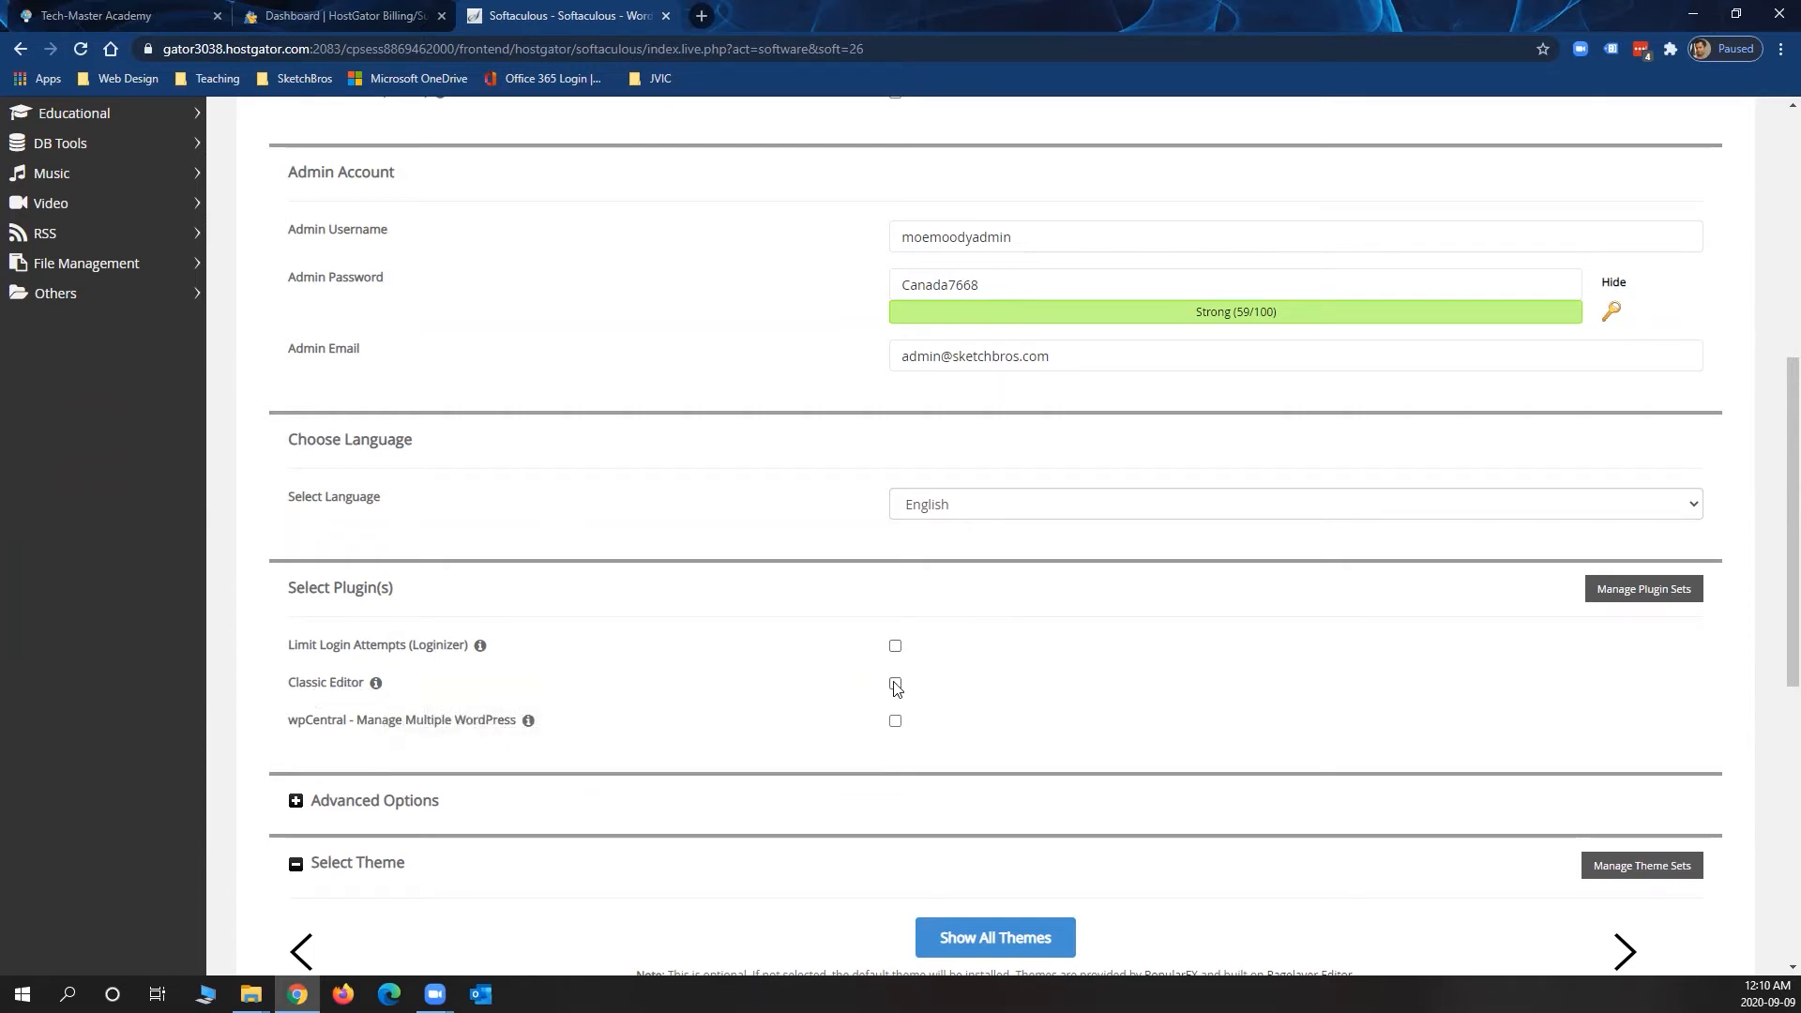
pyautogui.moveTo(374, 684)
pyautogui.scroll(-2, 924, 679)
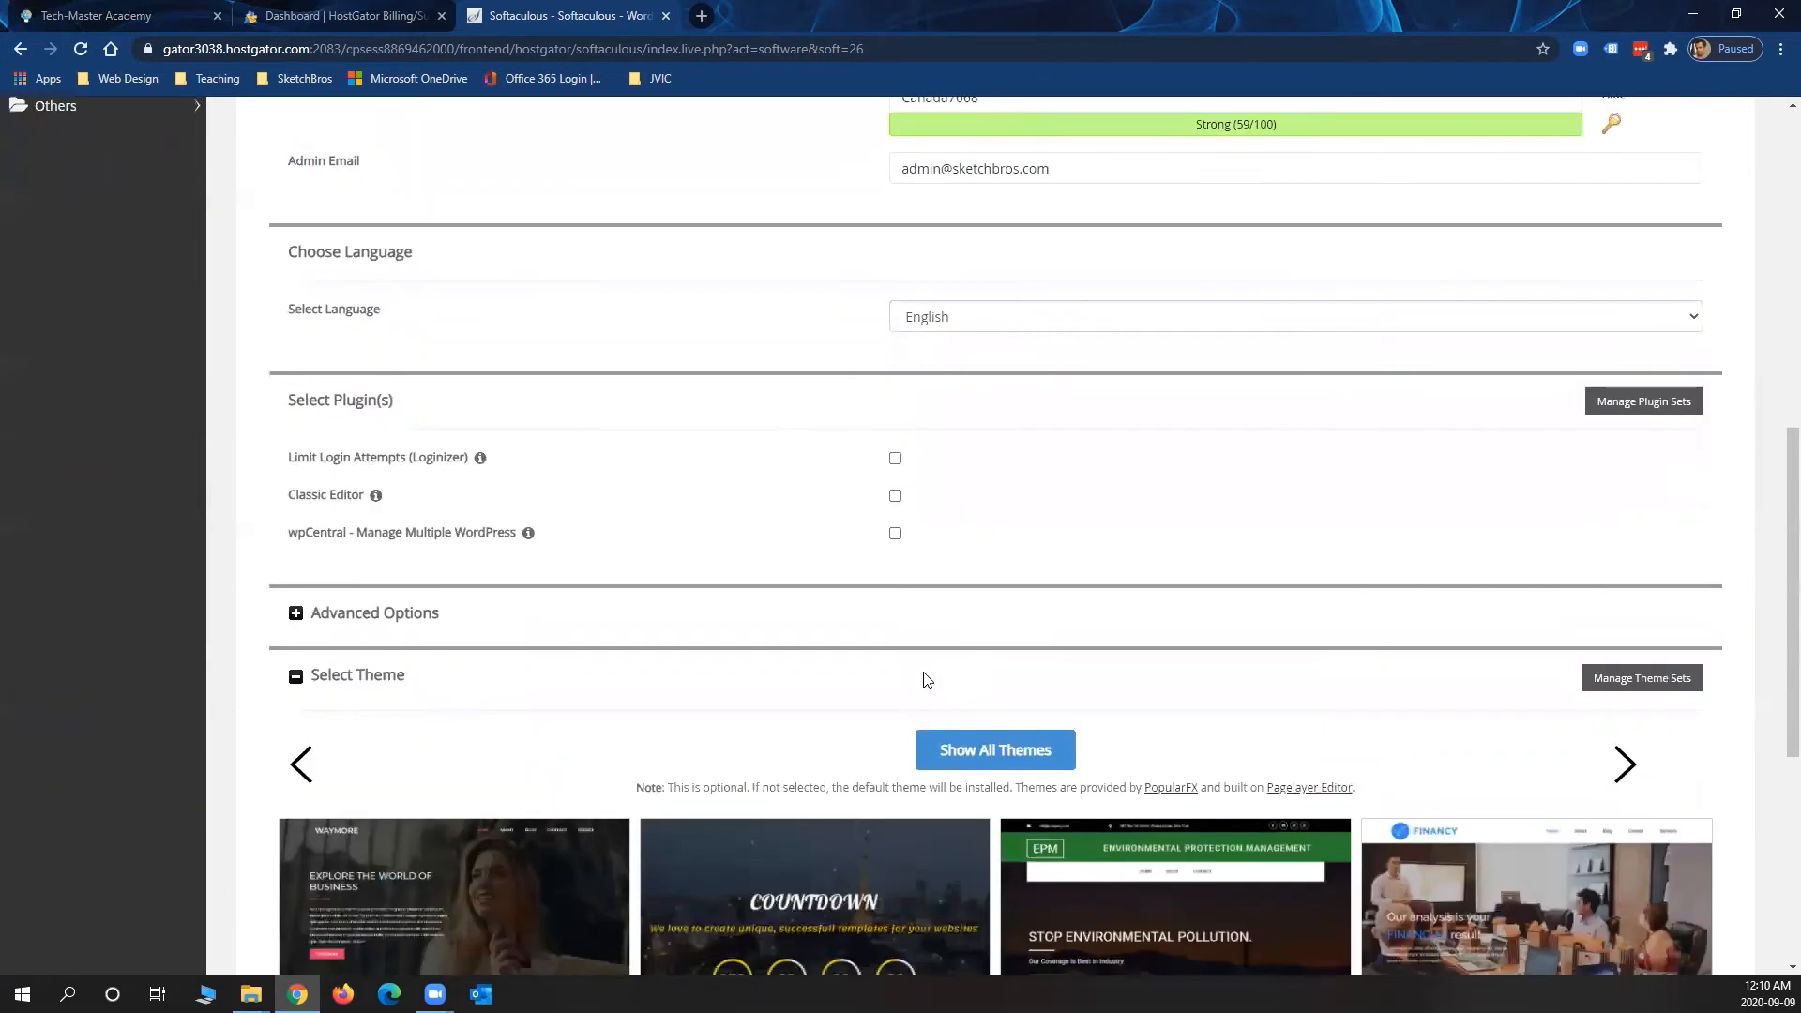
# Expand Advanced Options (database wp93, prefix wpa1_) and choose 'Upgrade to Minor versions only' for Auto Upgrade.
pyautogui.click(297, 615)
pyautogui.click(1172, 676)
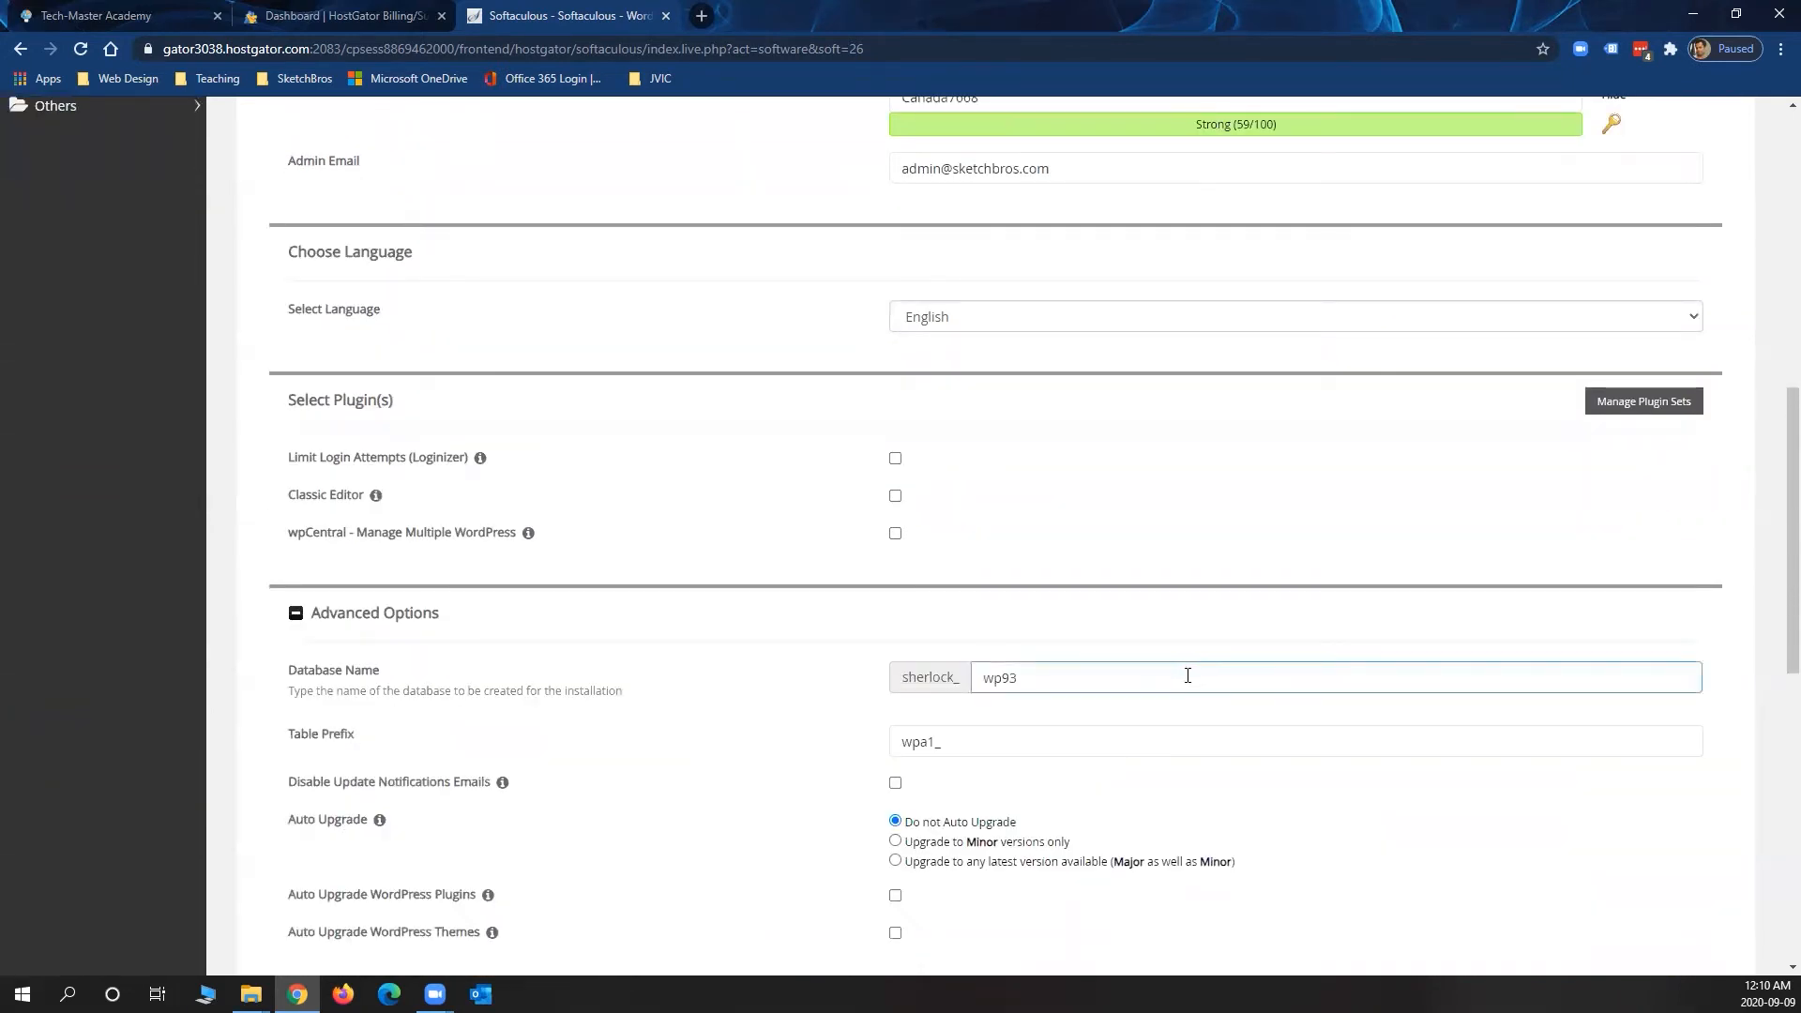
pyautogui.scroll(-2, 1187, 675)
pyautogui.moveTo(325, 631)
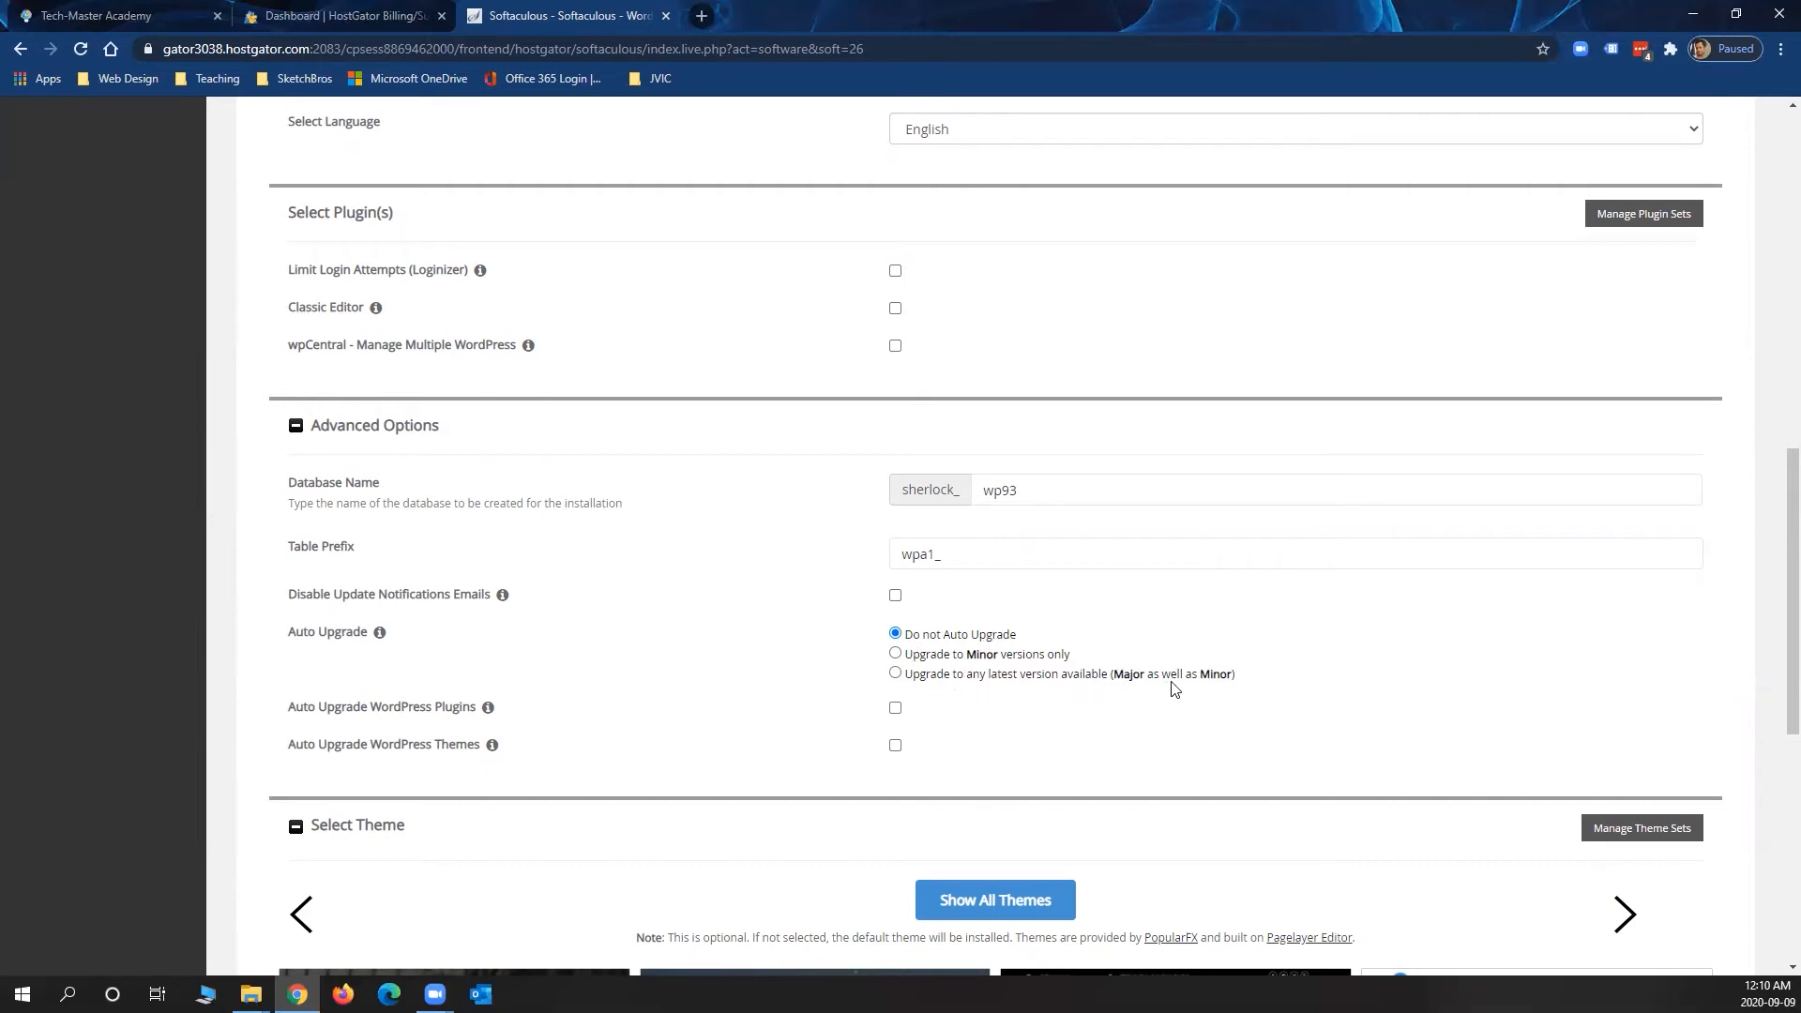
pyautogui.click(902, 656)
pyautogui.moveTo(495, 741)
pyautogui.scroll(-1, 758, 576)
pyautogui.scroll(-1, 757, 576)
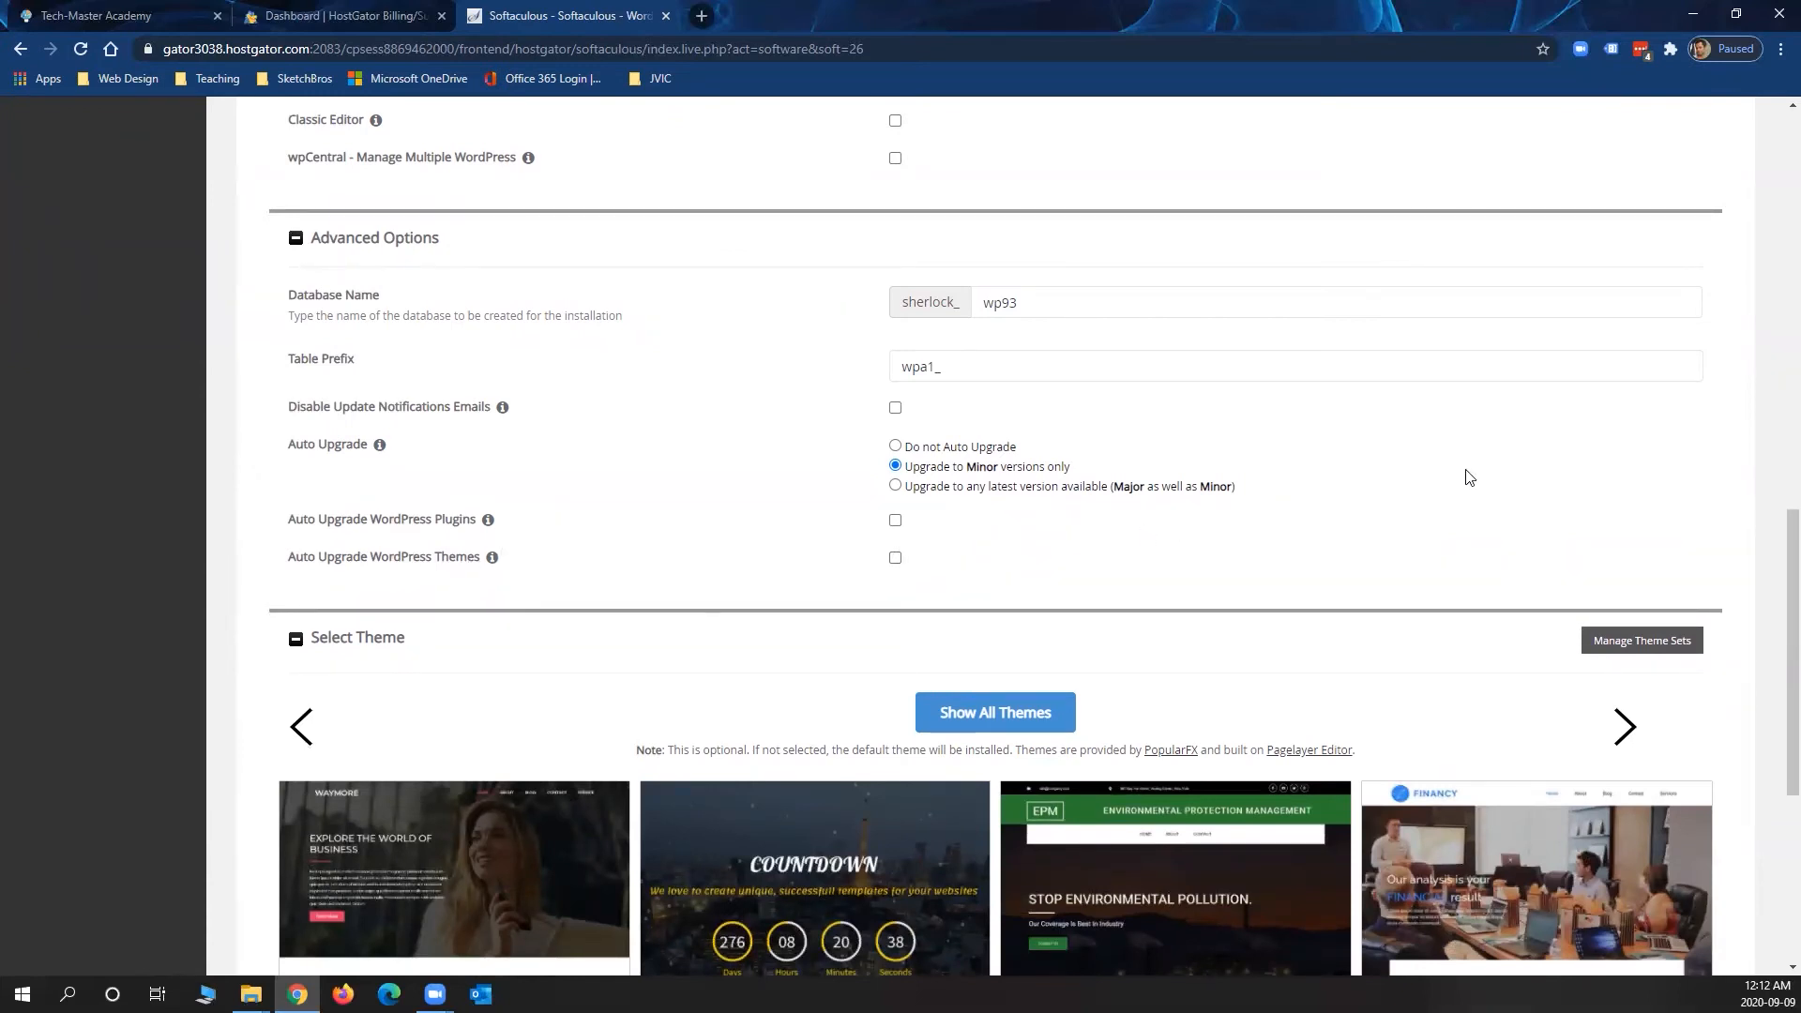
pyautogui.scroll(-3, 1514, 441)
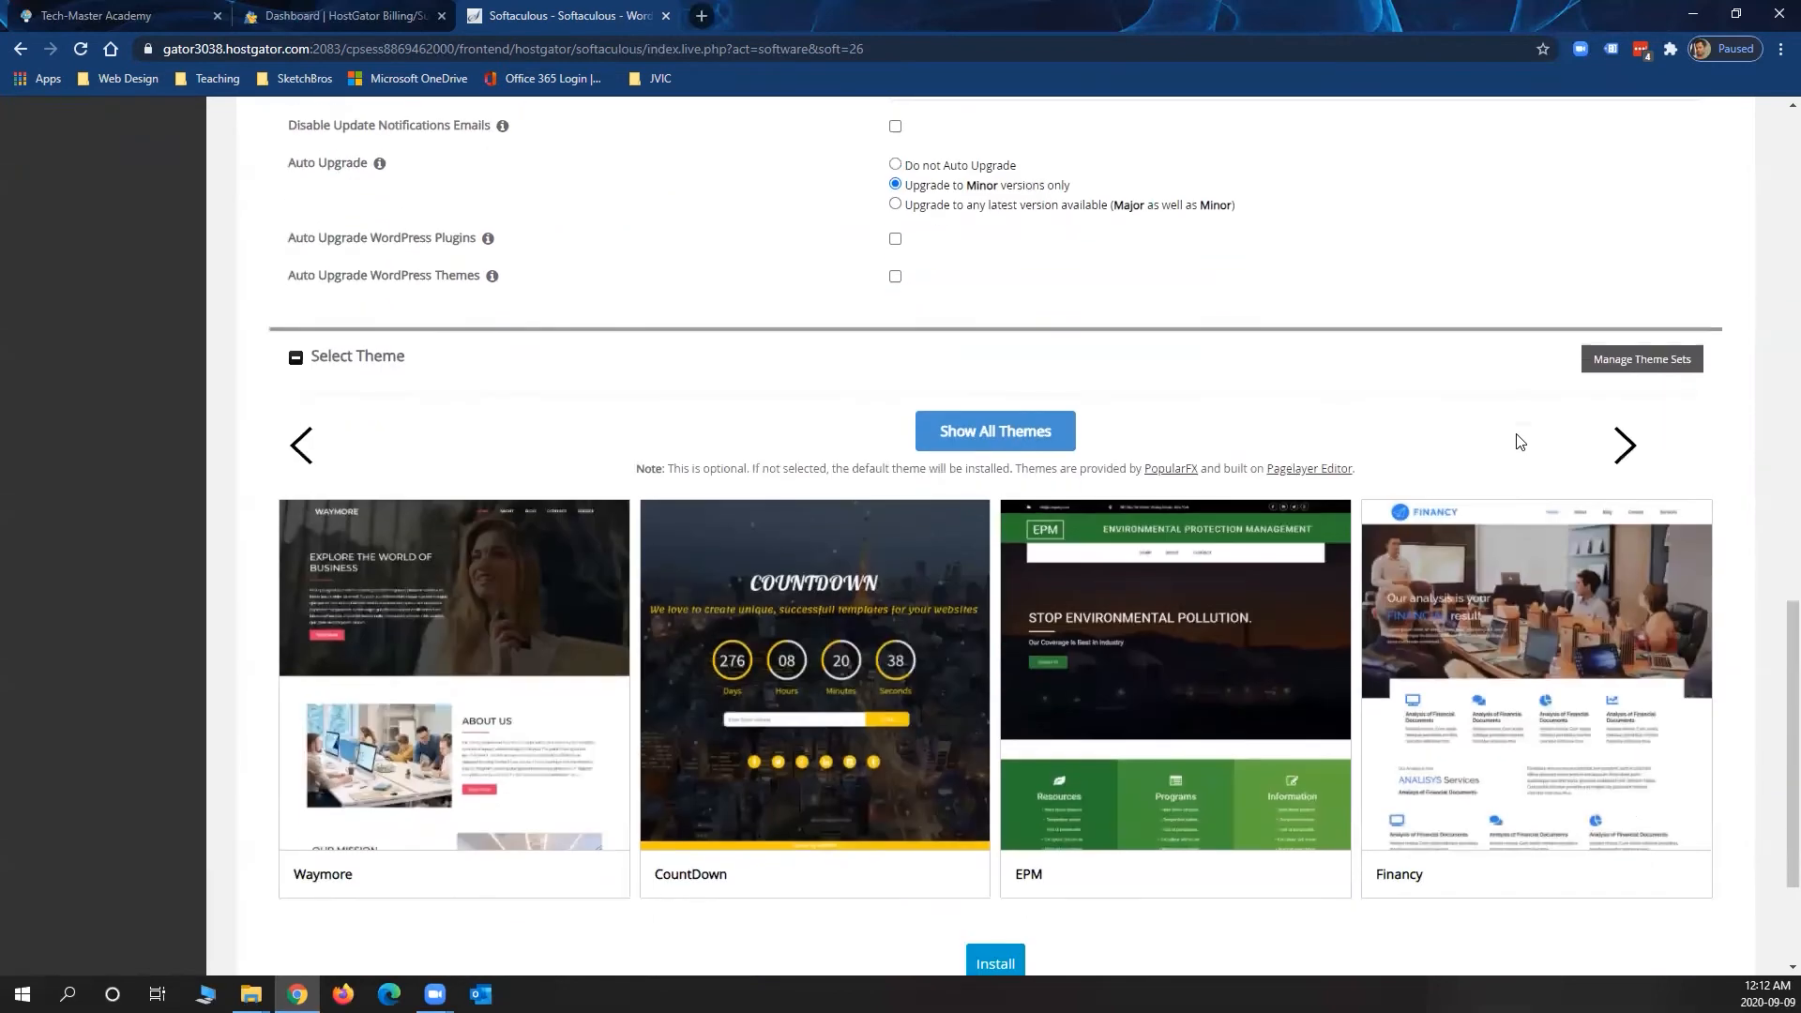
pyautogui.scroll(-2, 1356, 684)
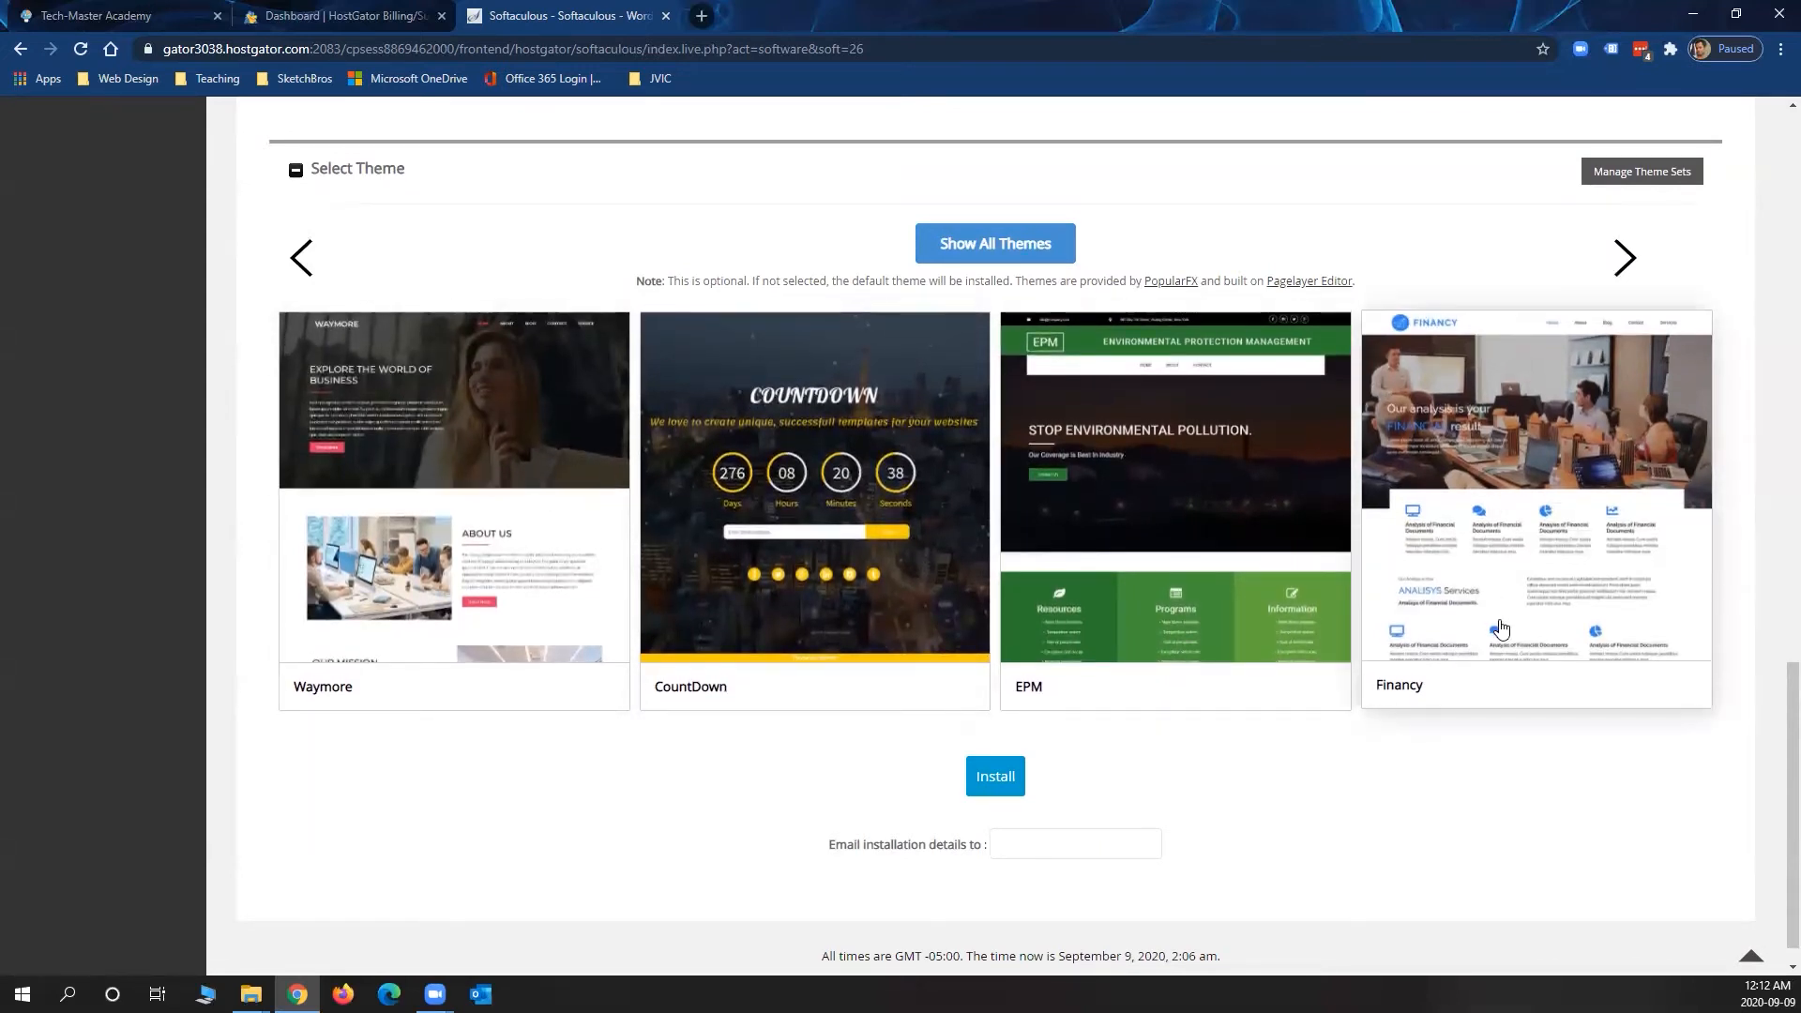
pyautogui.scroll(4, 1535, 581)
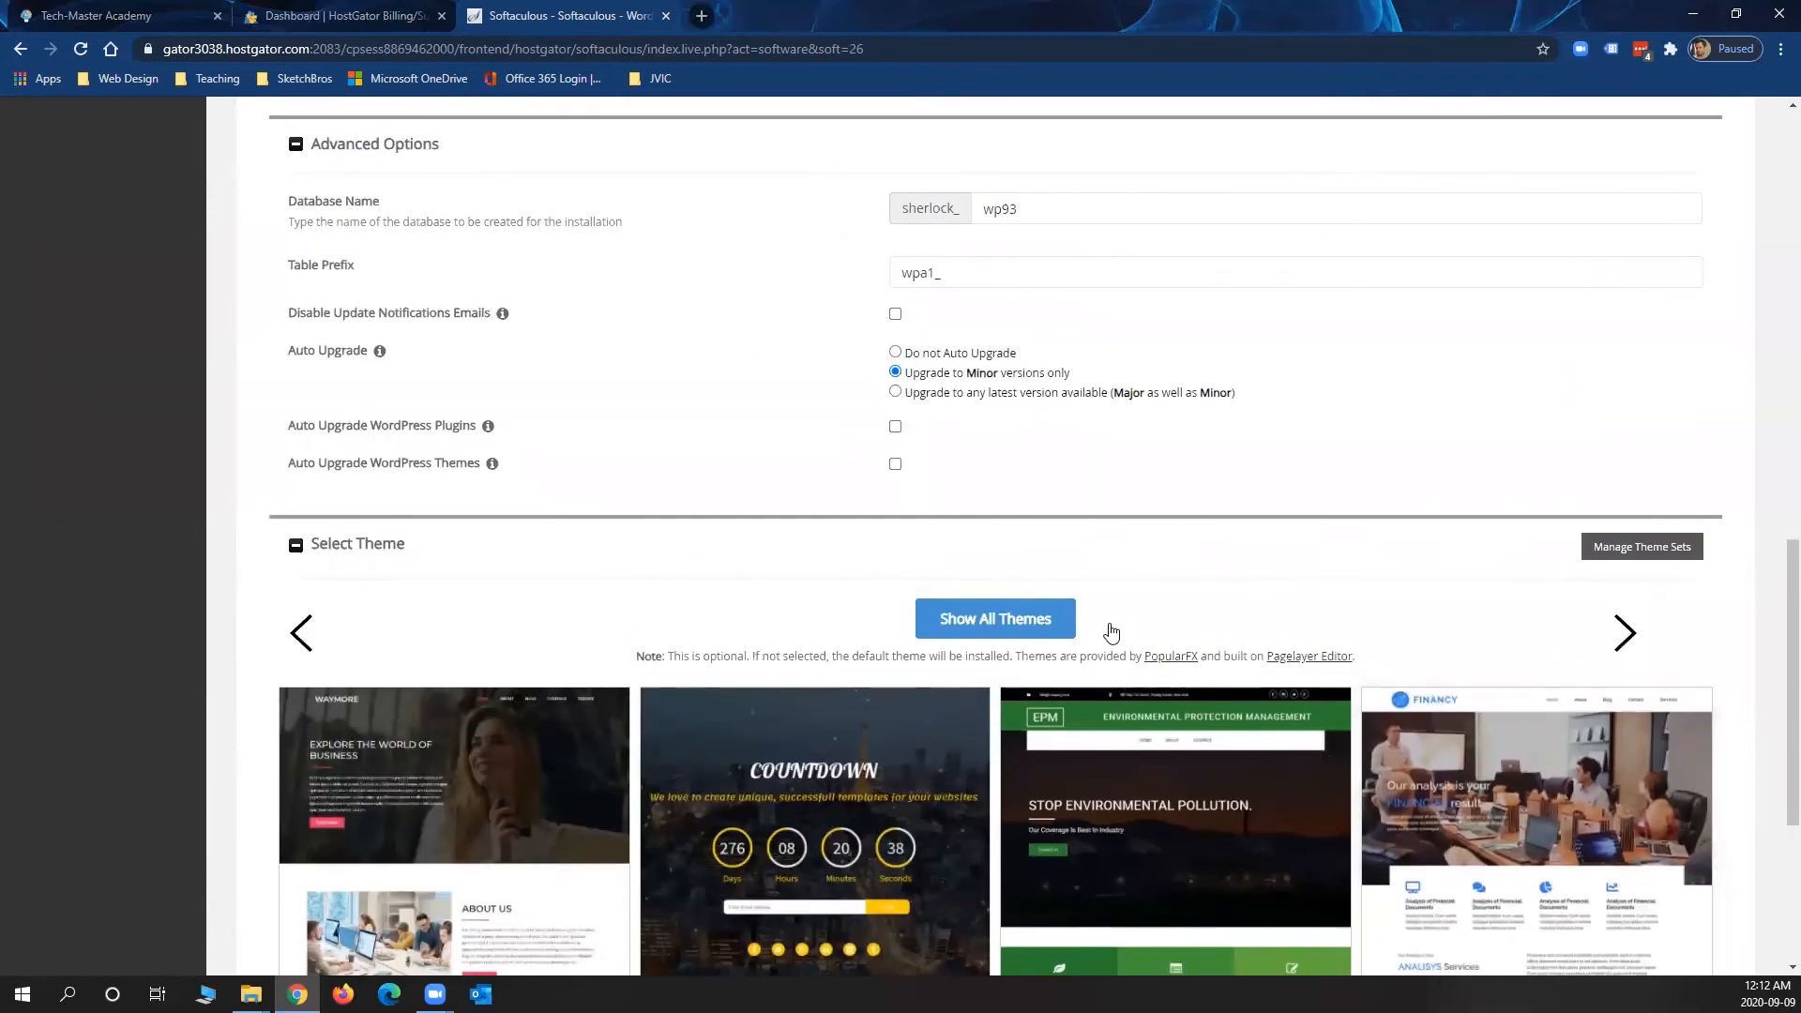
pyautogui.scroll(-4, 1208, 548)
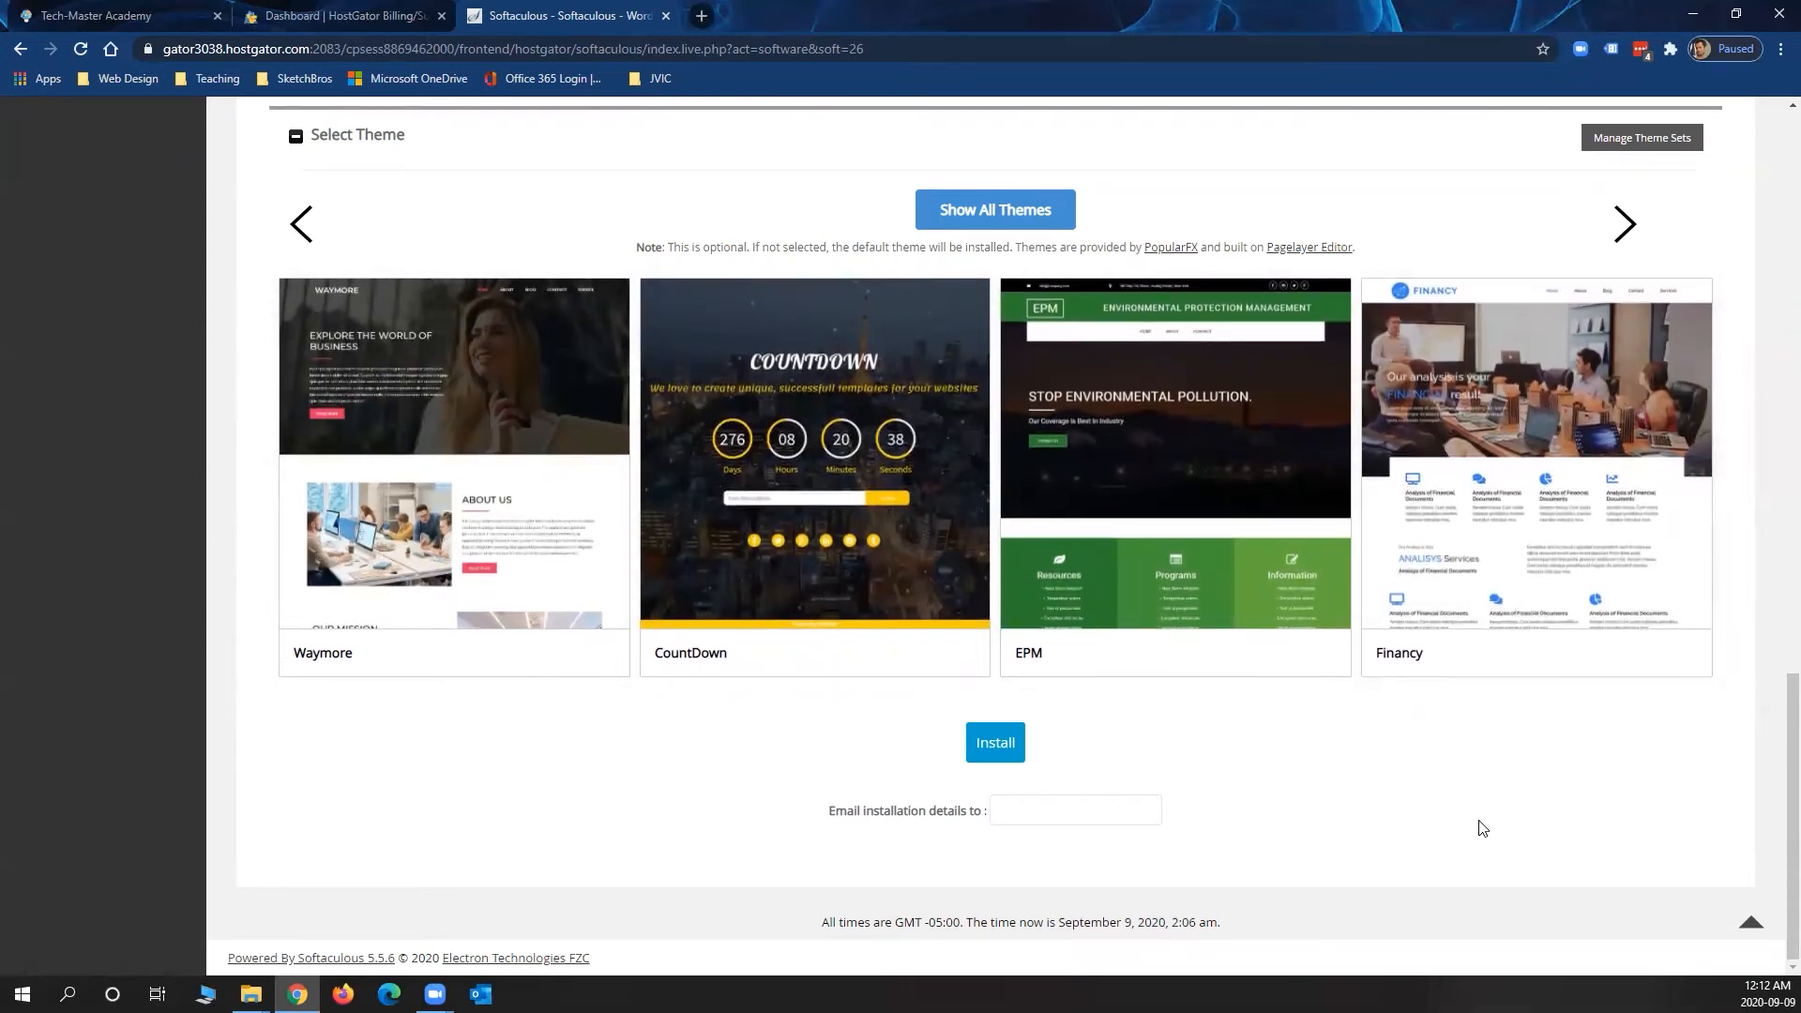
# Fill 'Email installation details to' with the admin's e-mail address from the autofill suggestions.
pyautogui.click(1041, 819)
pyautogui.click(1018, 812)
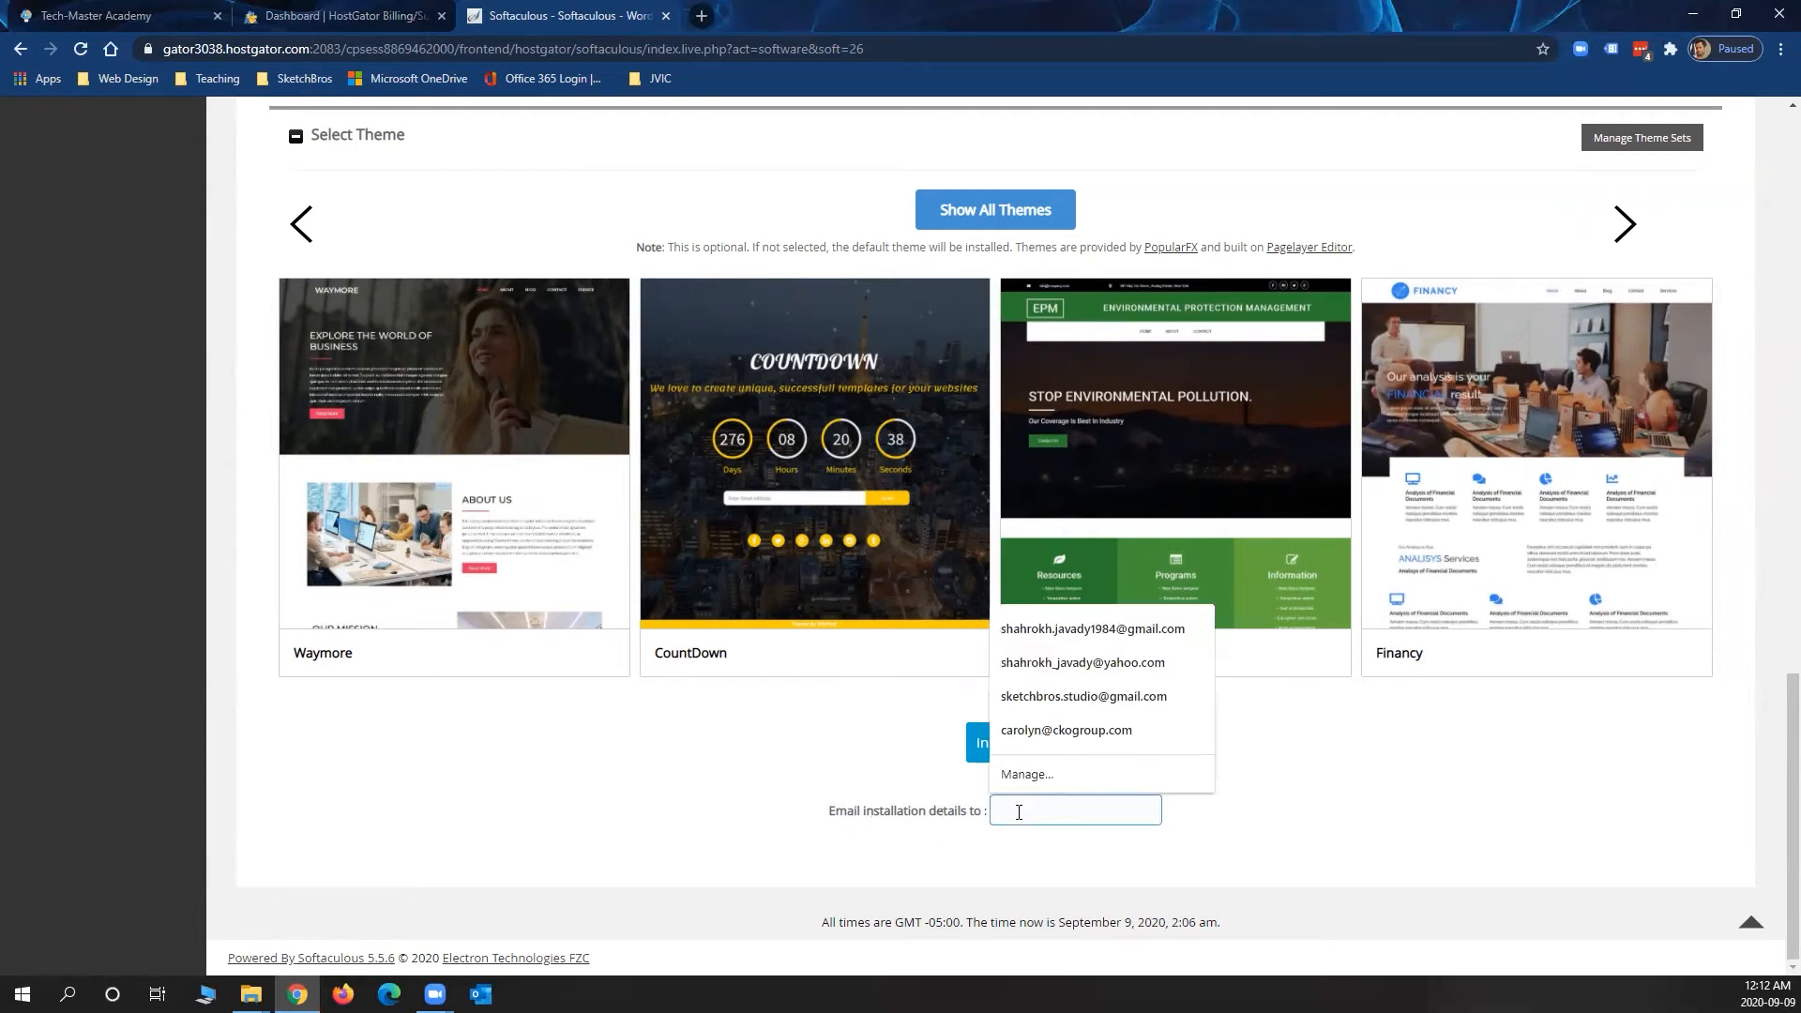
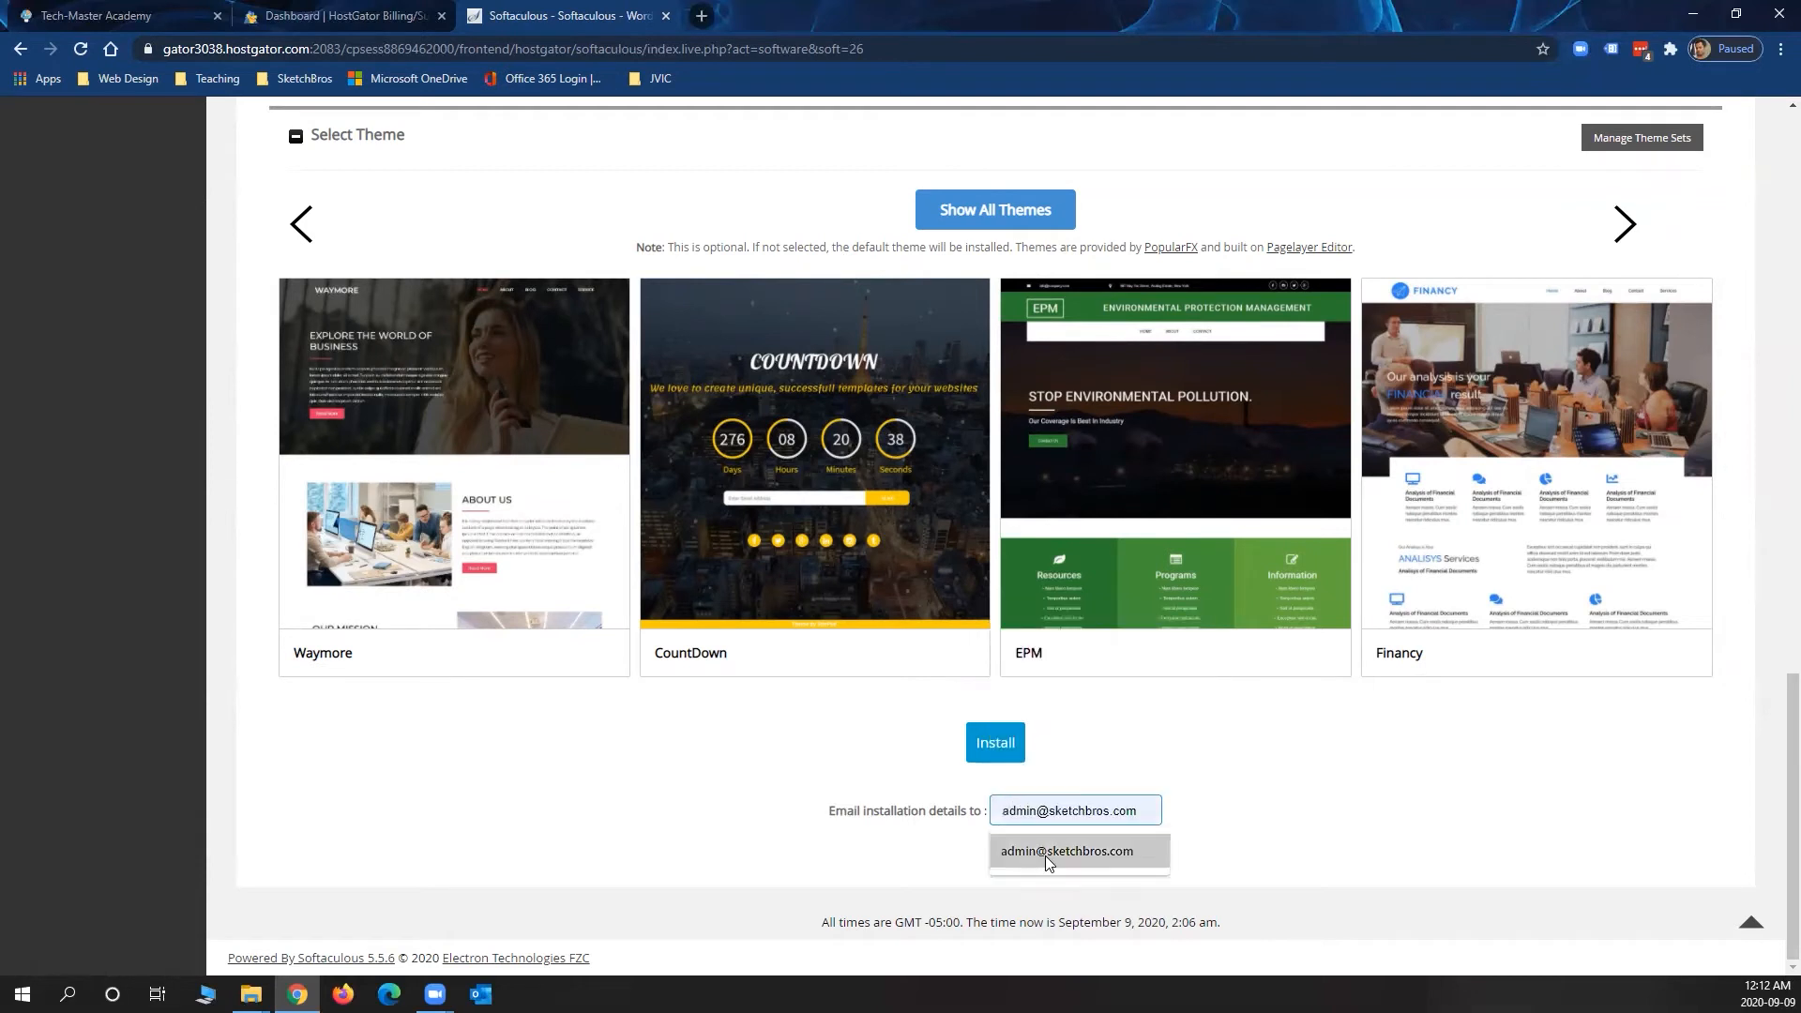
pyautogui.click(1045, 851)
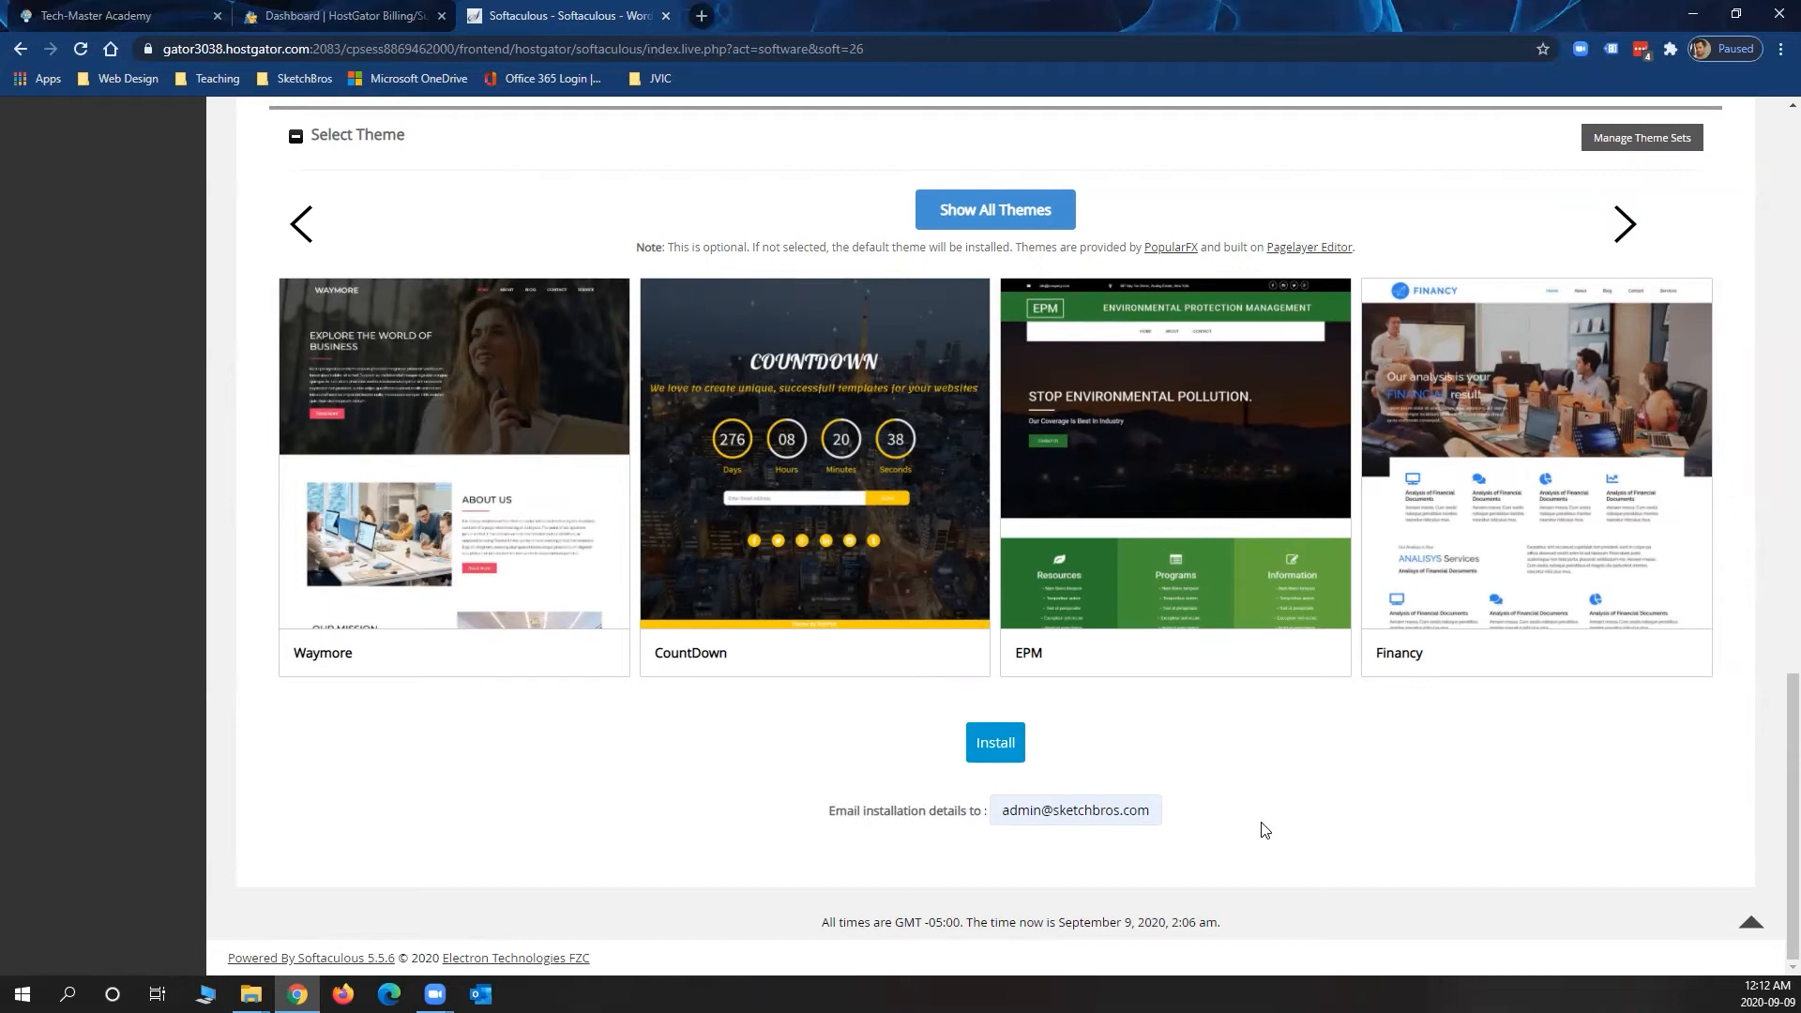
pyautogui.scroll(13, 1260, 829)
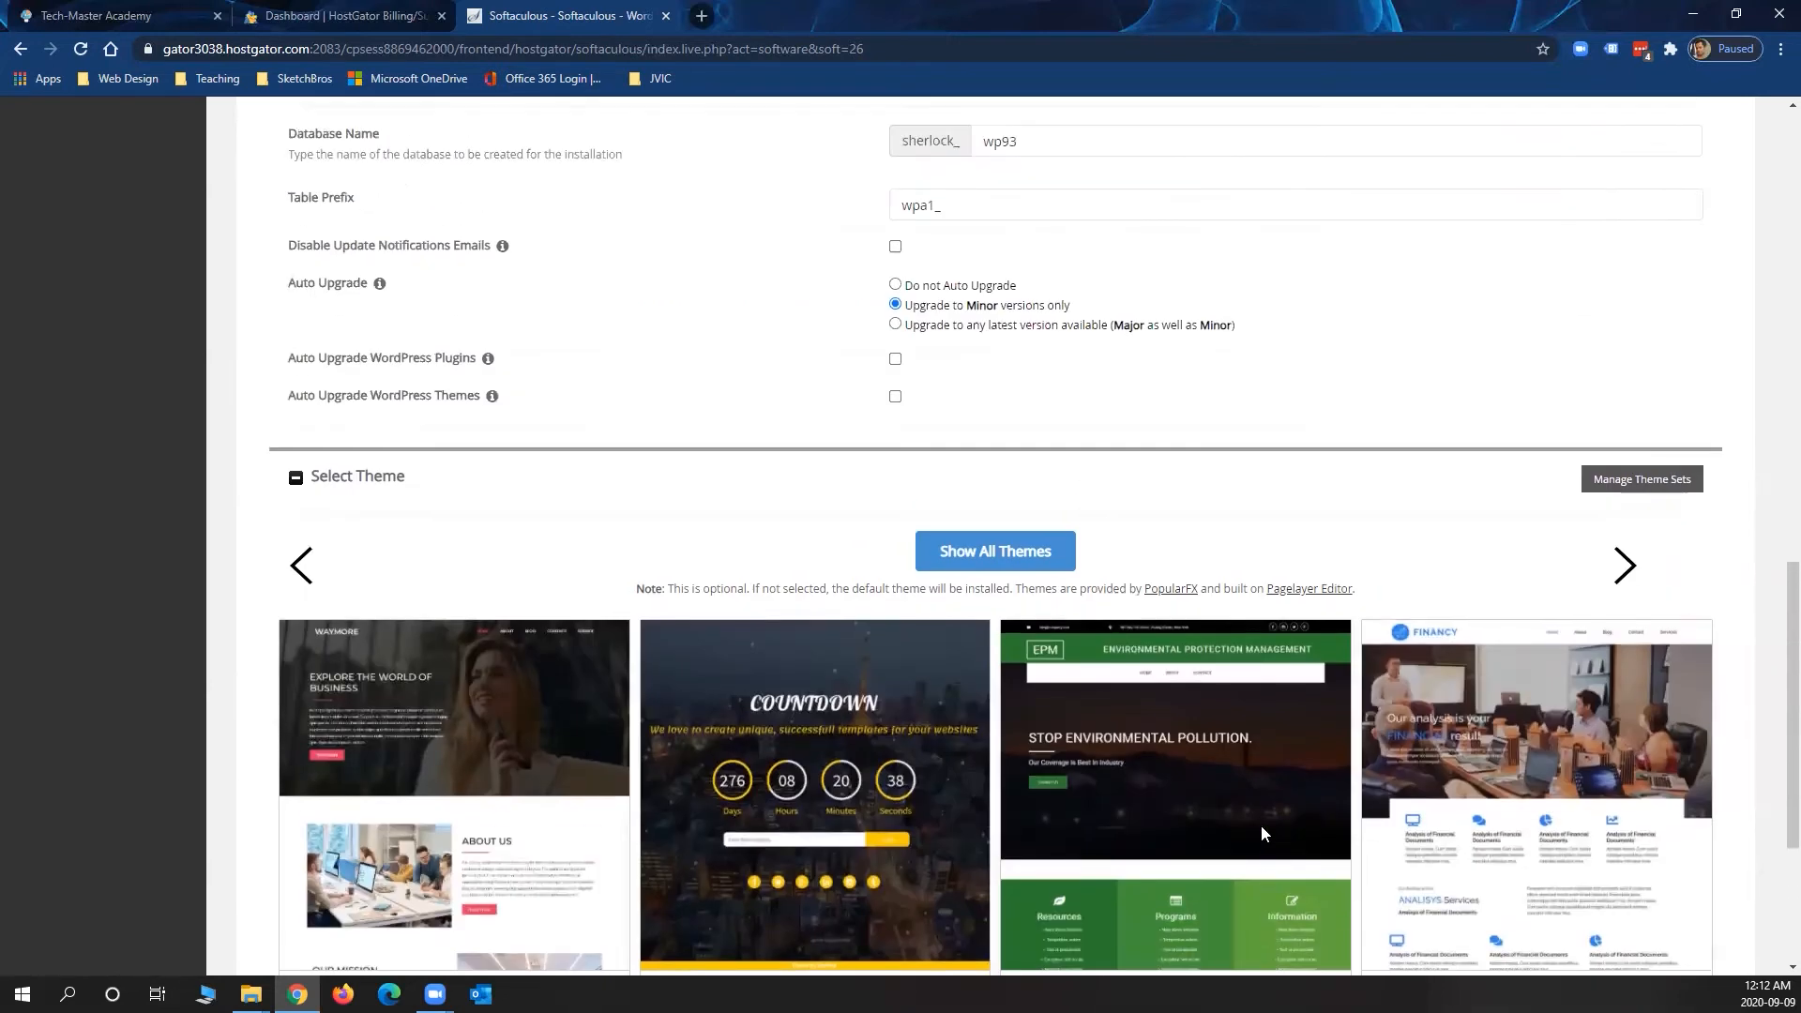
pyautogui.scroll(-1, 1154, 540)
pyautogui.scroll(6, 1122, 398)
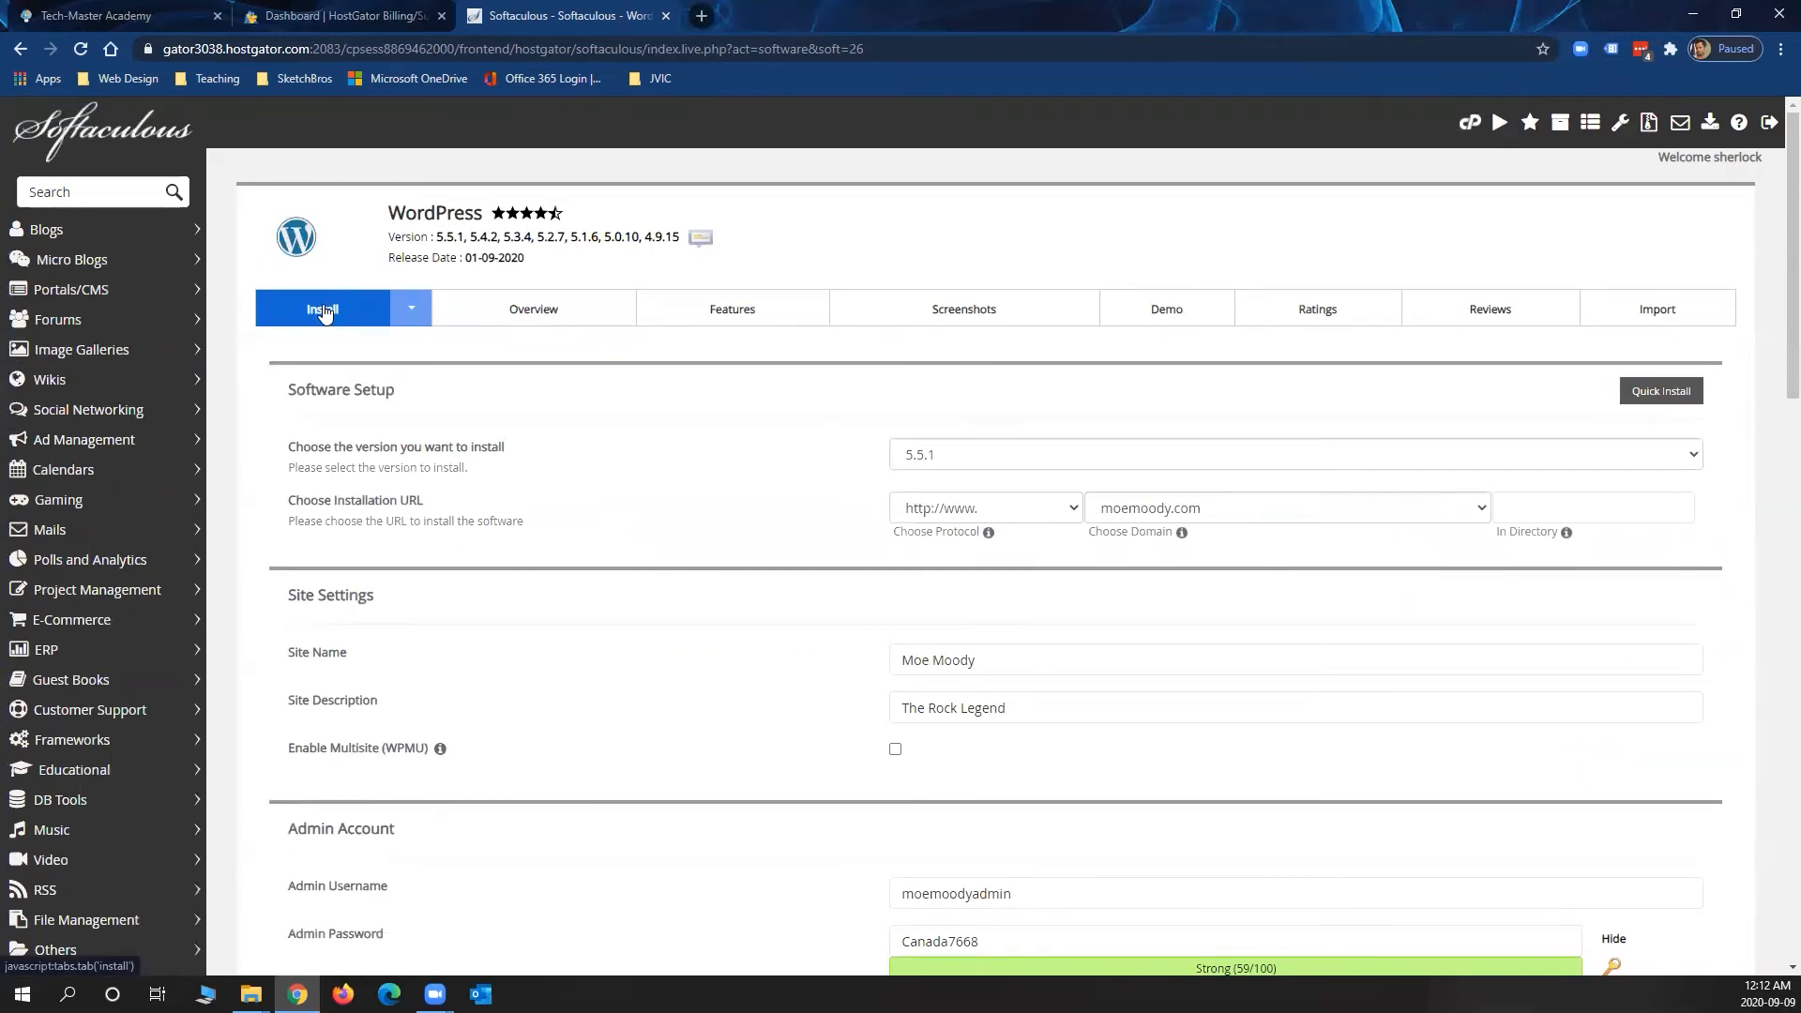
pyautogui.scroll(-15, 905, 497)
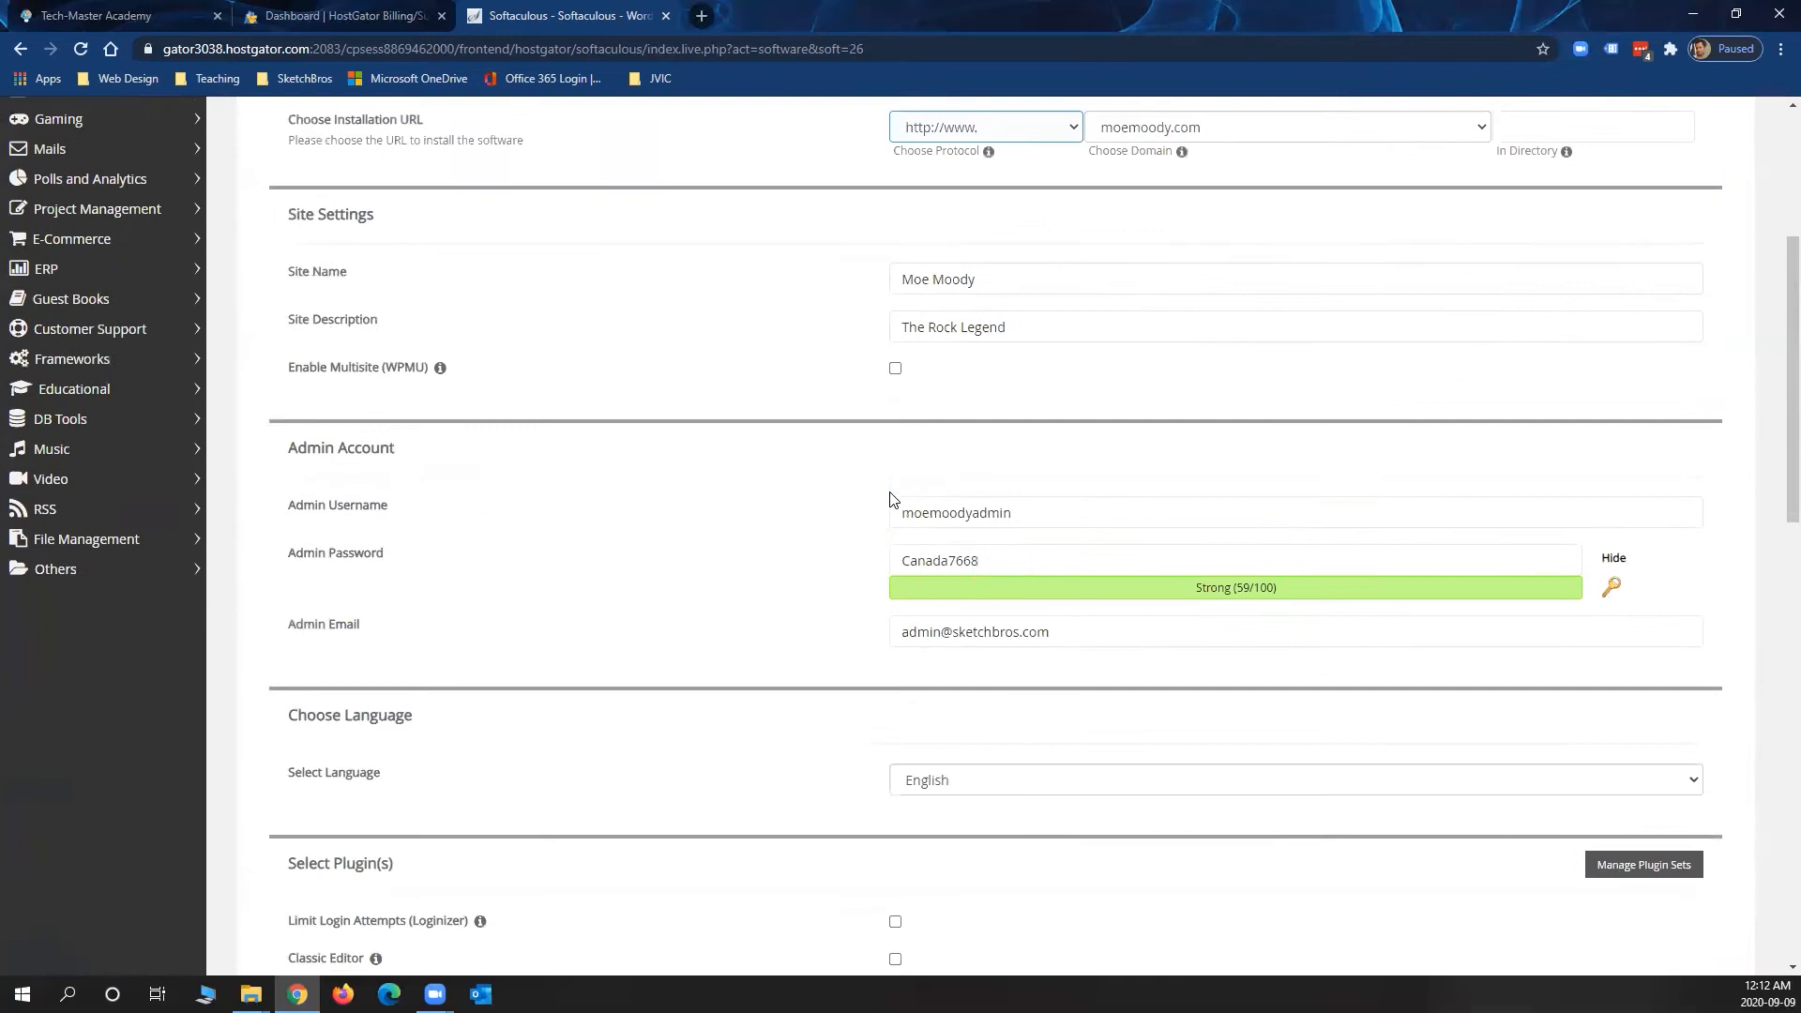
pyautogui.scroll(-5, 938, 501)
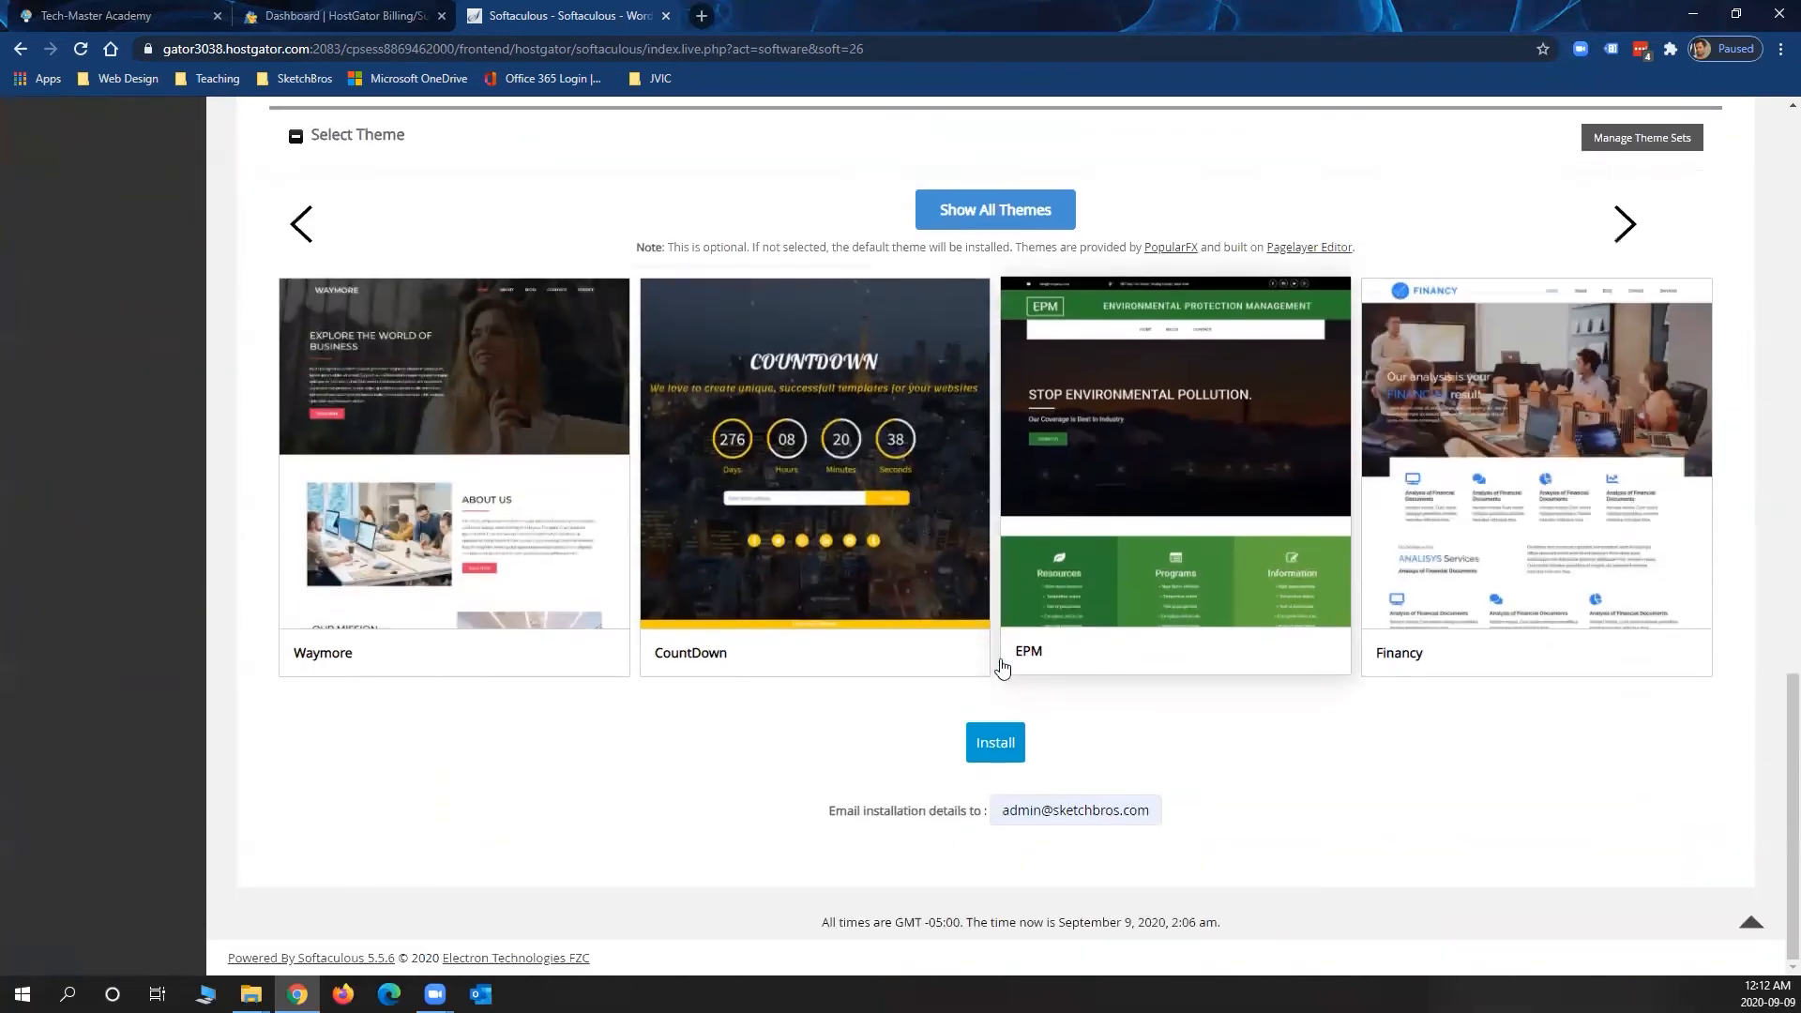
pyautogui.click(995, 746)
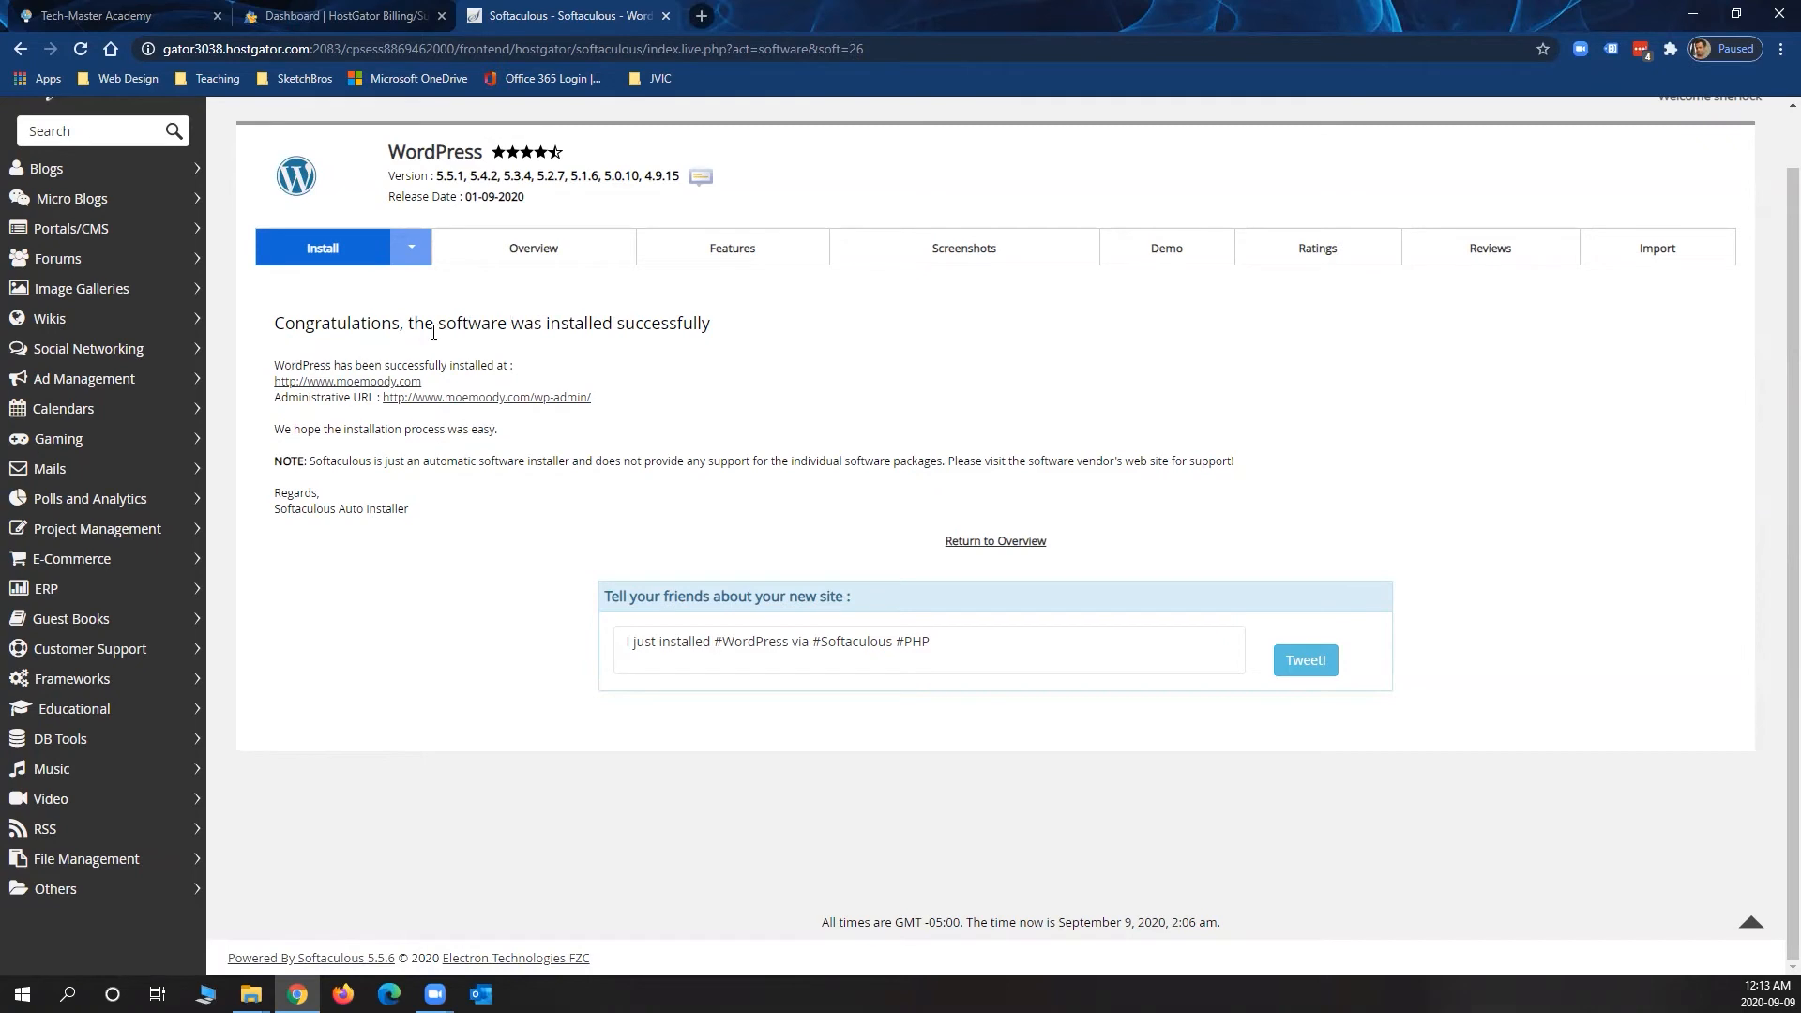
pyautogui.scroll(1, 1208, 313)
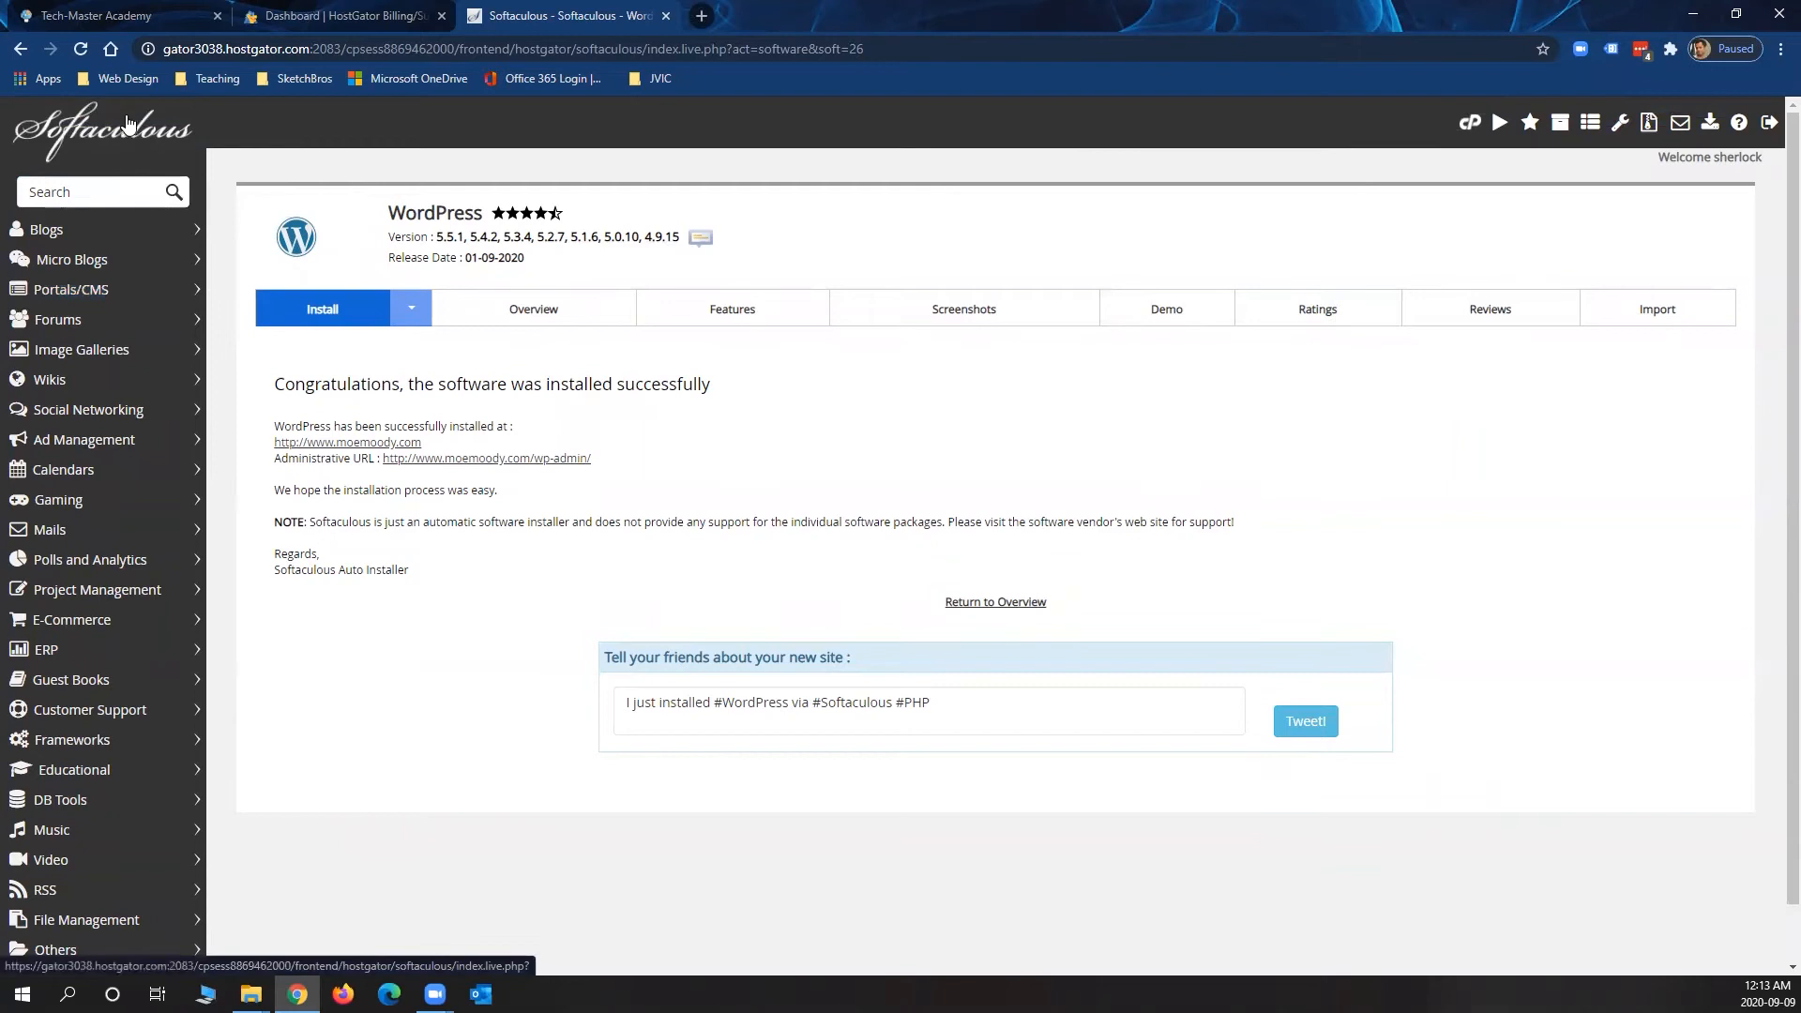
pyautogui.click(1562, 131)
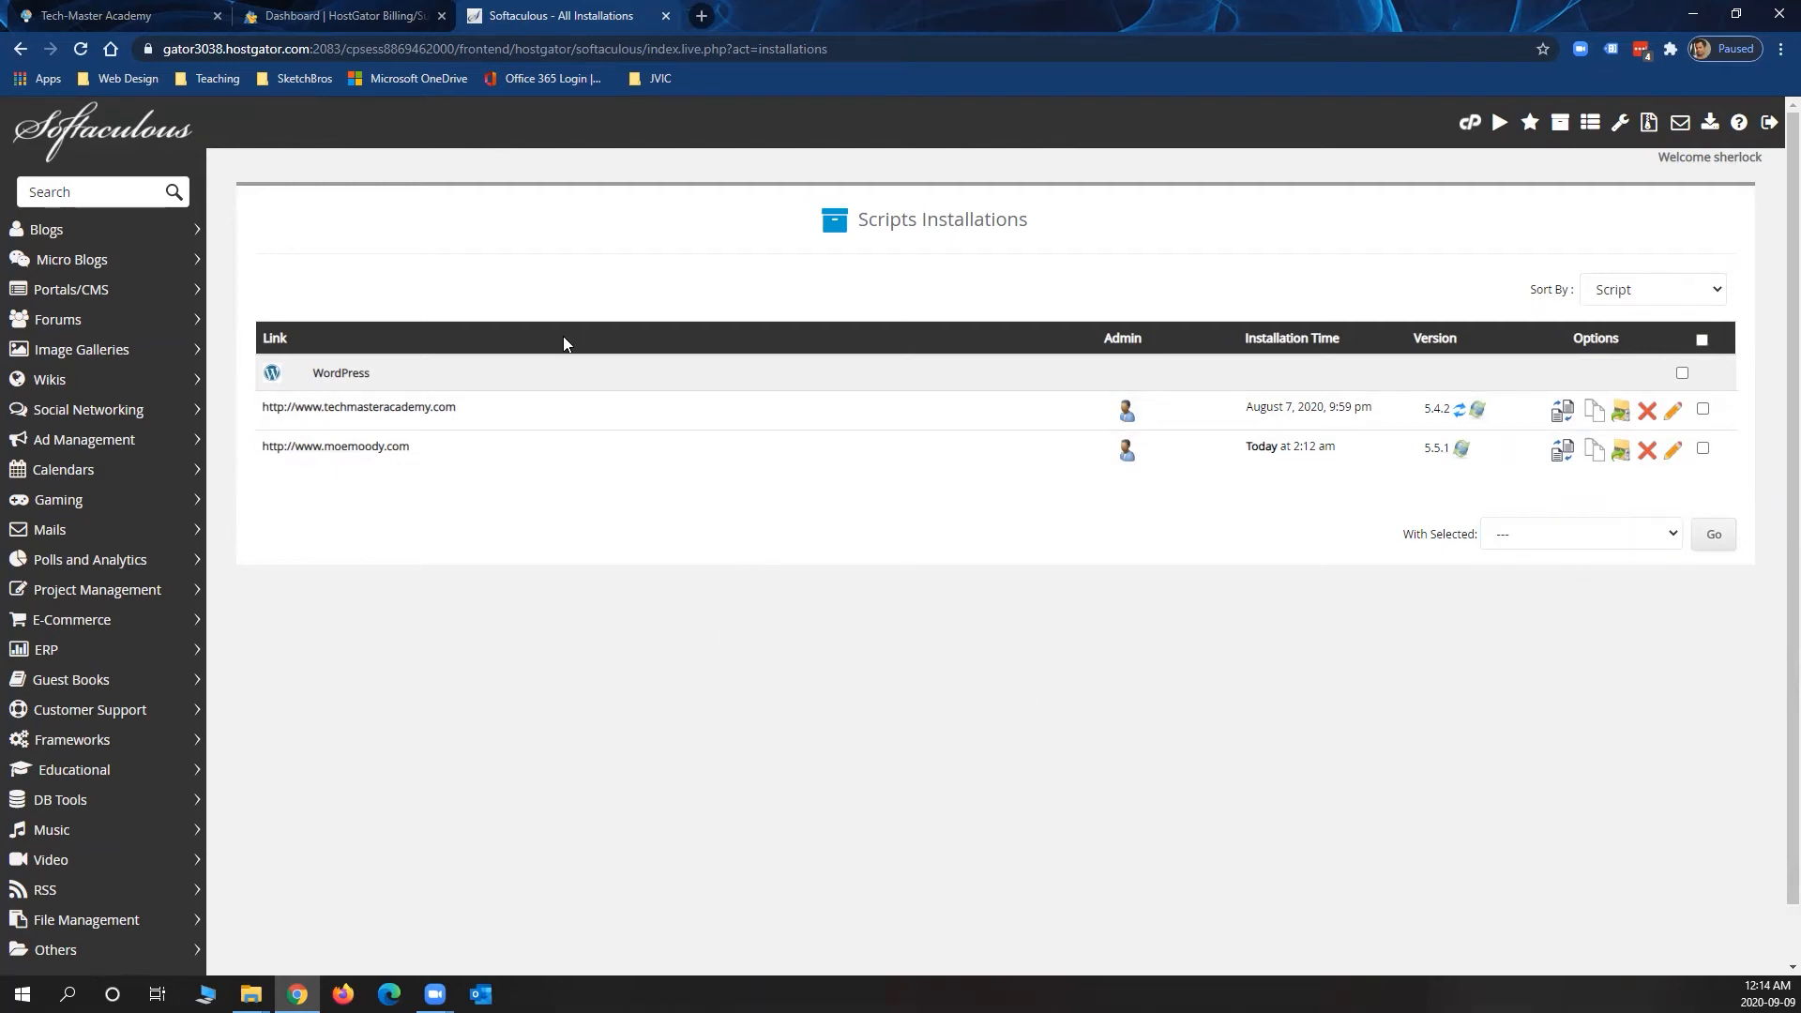
pyautogui.click(335, 19)
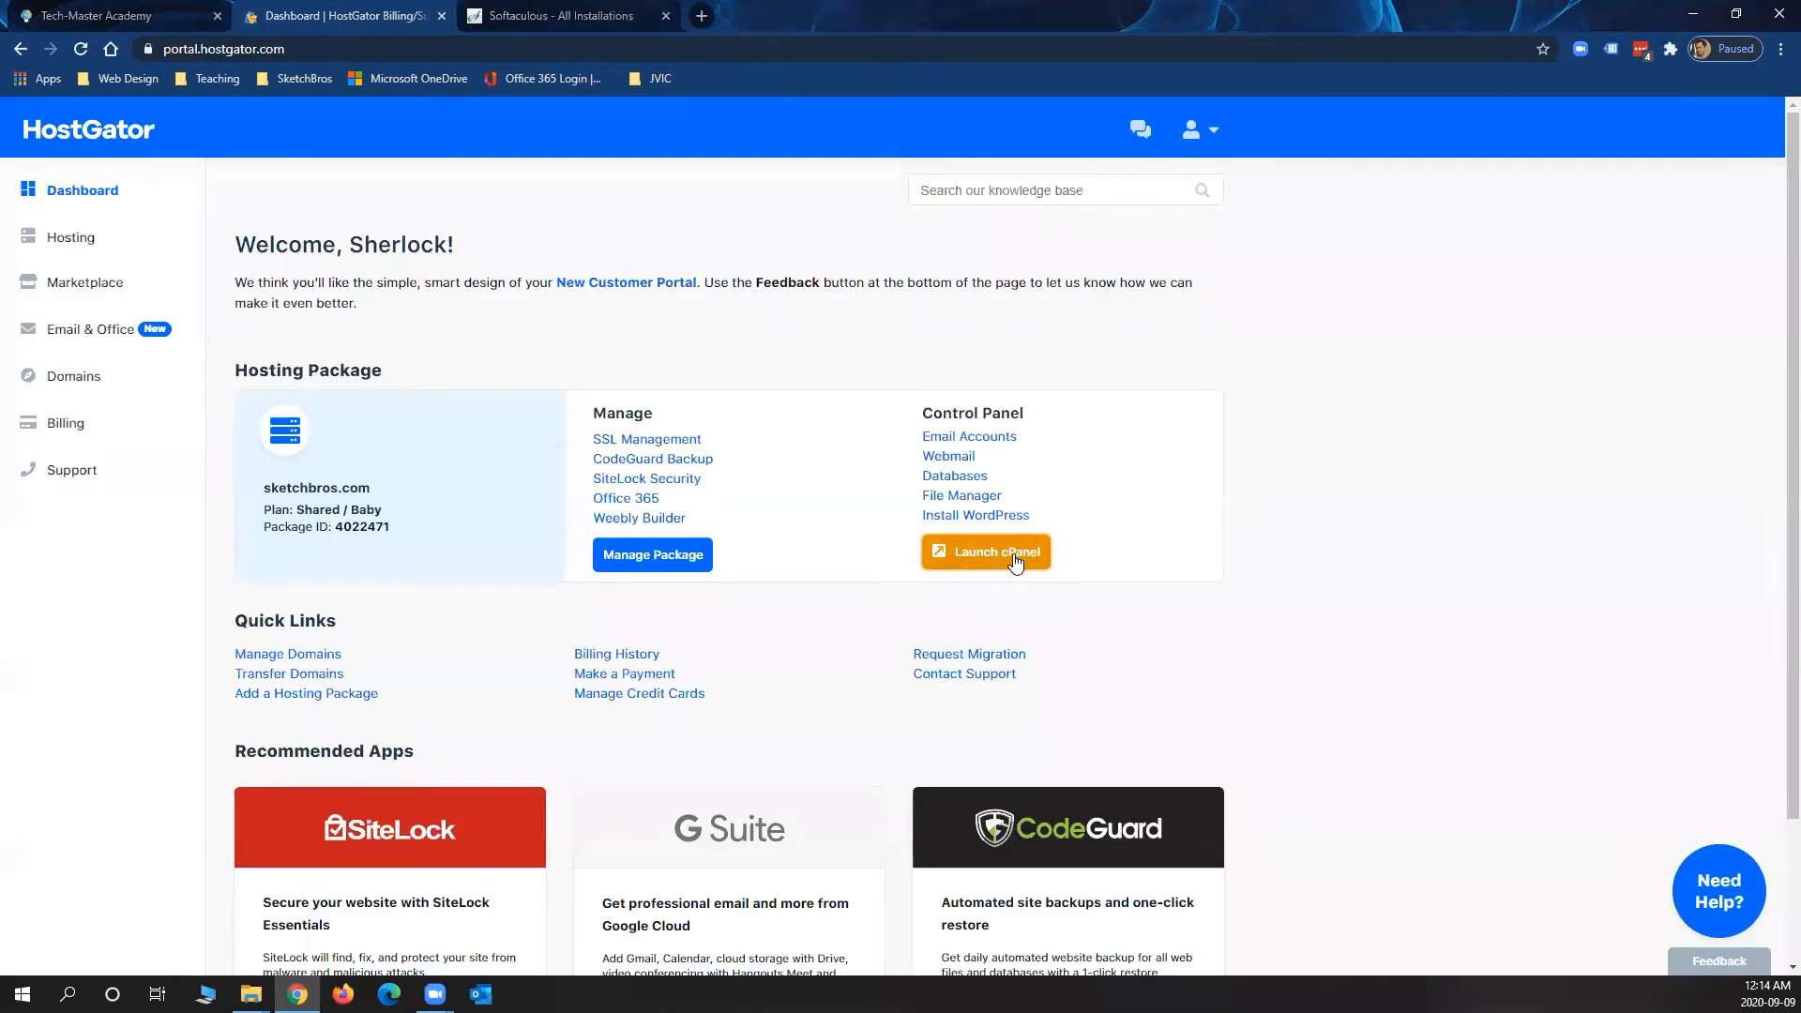
# Launch cPanel and find the nameservers ns6075.hostgator.com and ns6076.hostgator.com under General Information.
pyautogui.click(968, 516)
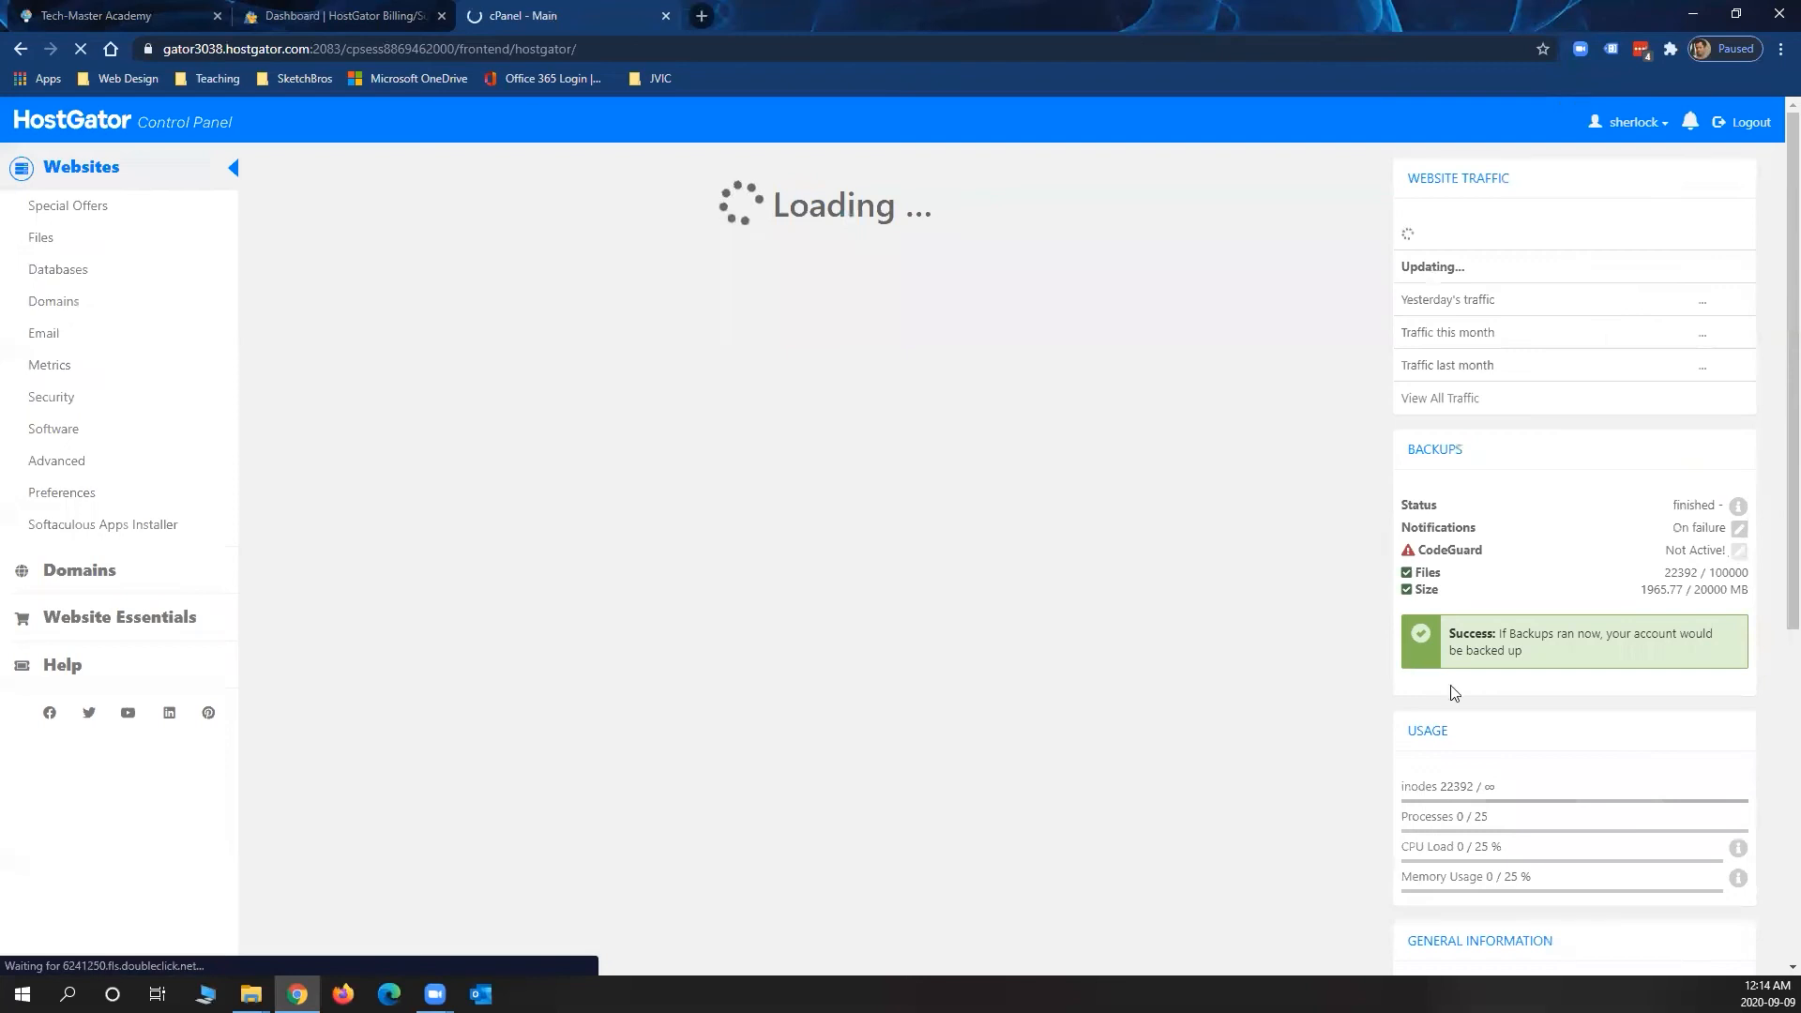
pyautogui.scroll(-4, 1609, 375)
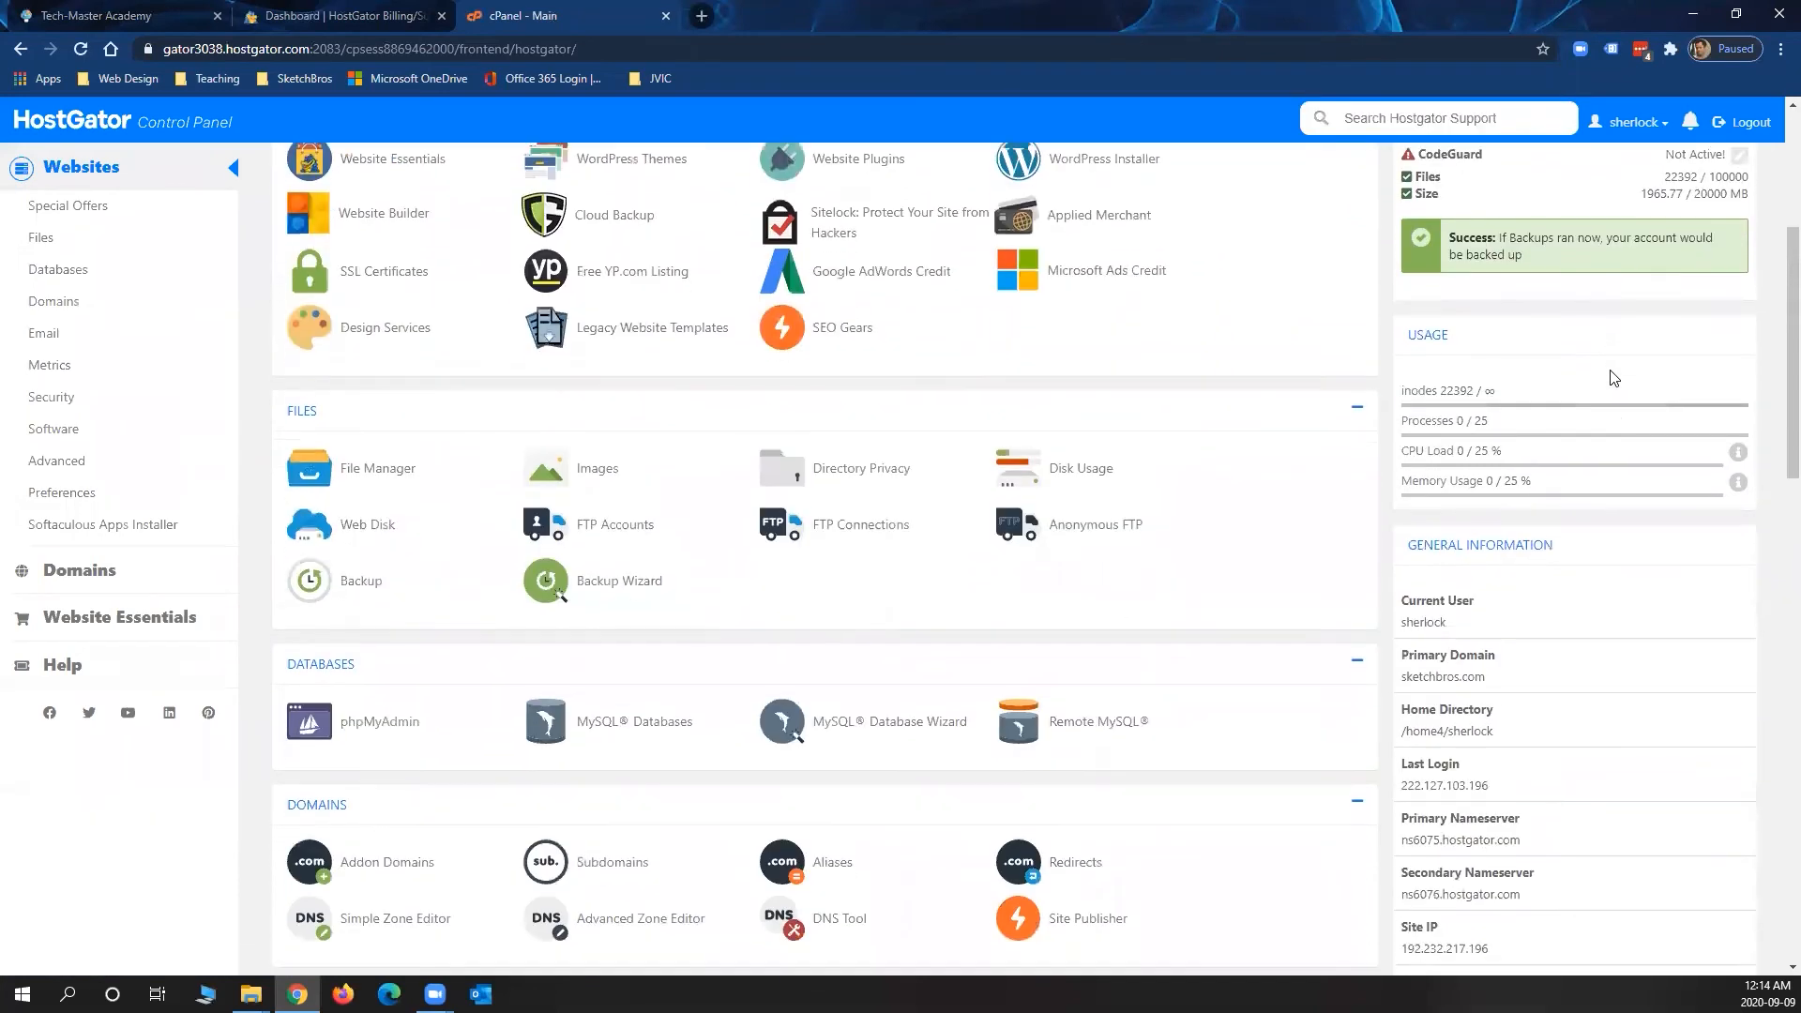
pyautogui.scroll(-1, 1614, 378)
pyautogui.scroll(-2, 1422, 574)
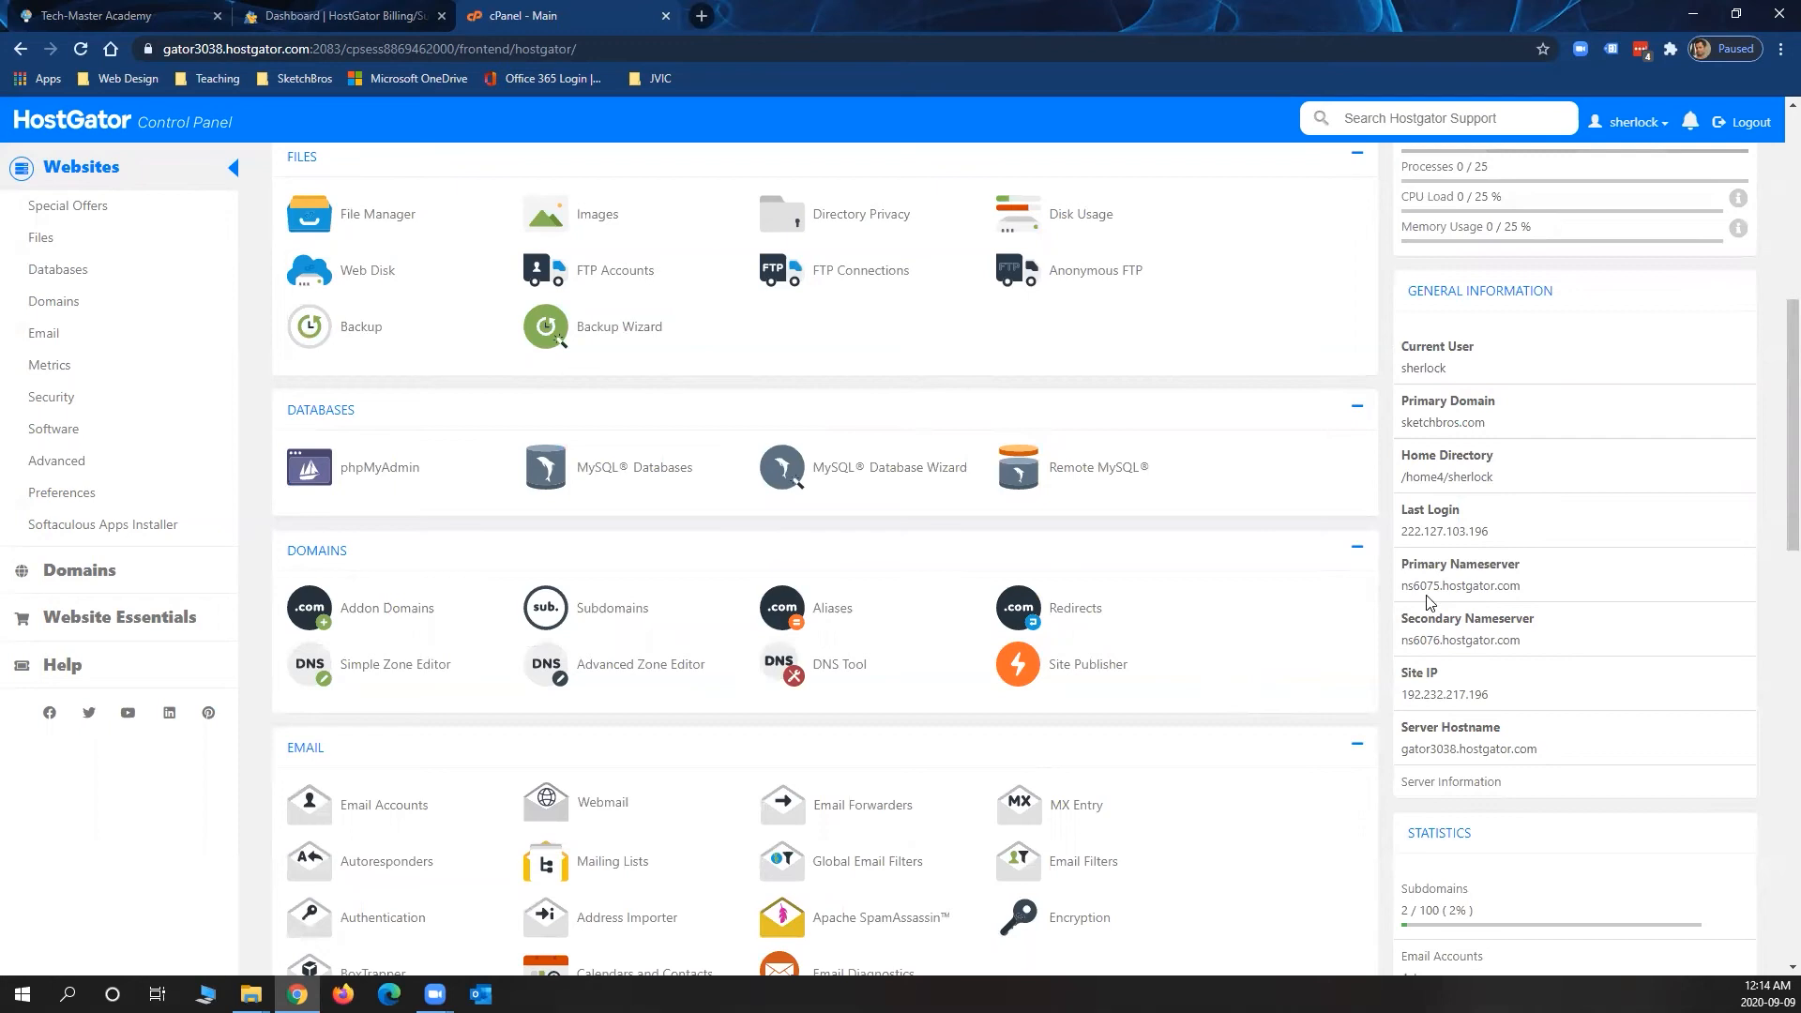
# Go to godaddy.com in a new tab, sign in with the saved login, and view the domains.
pyautogui.hotkey('ctrl', 't')
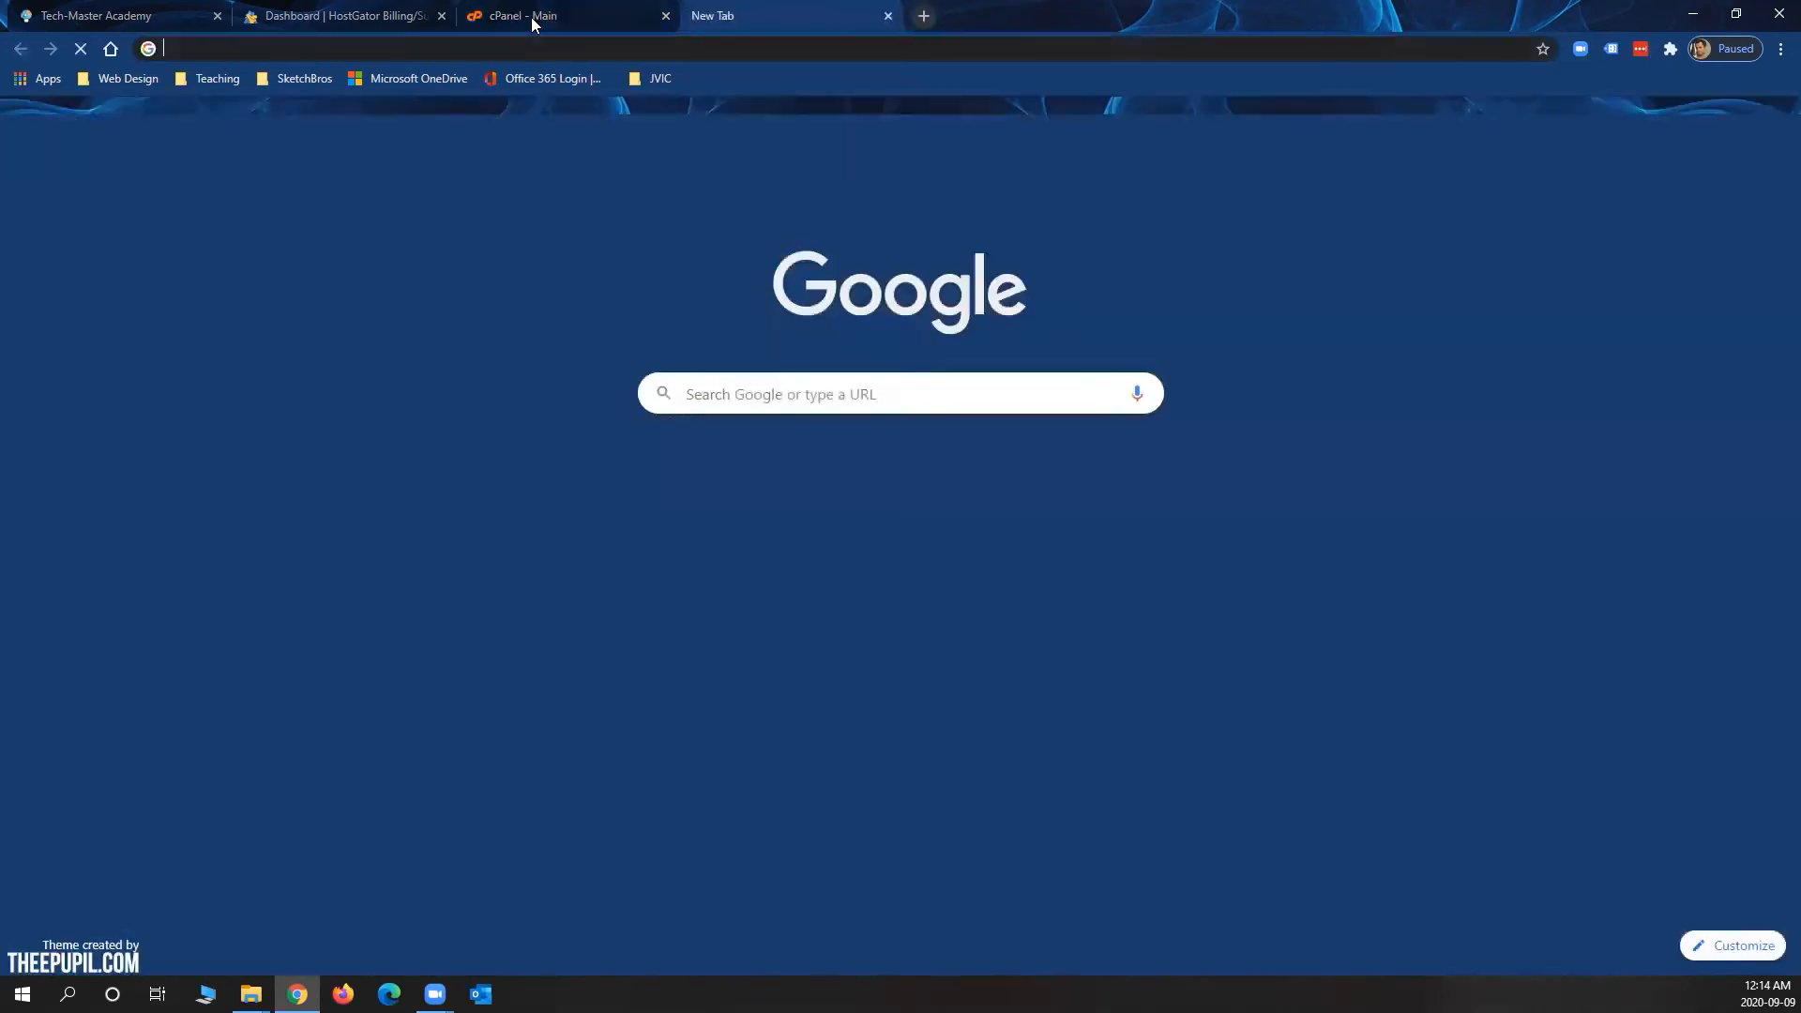
pyautogui.write('go')
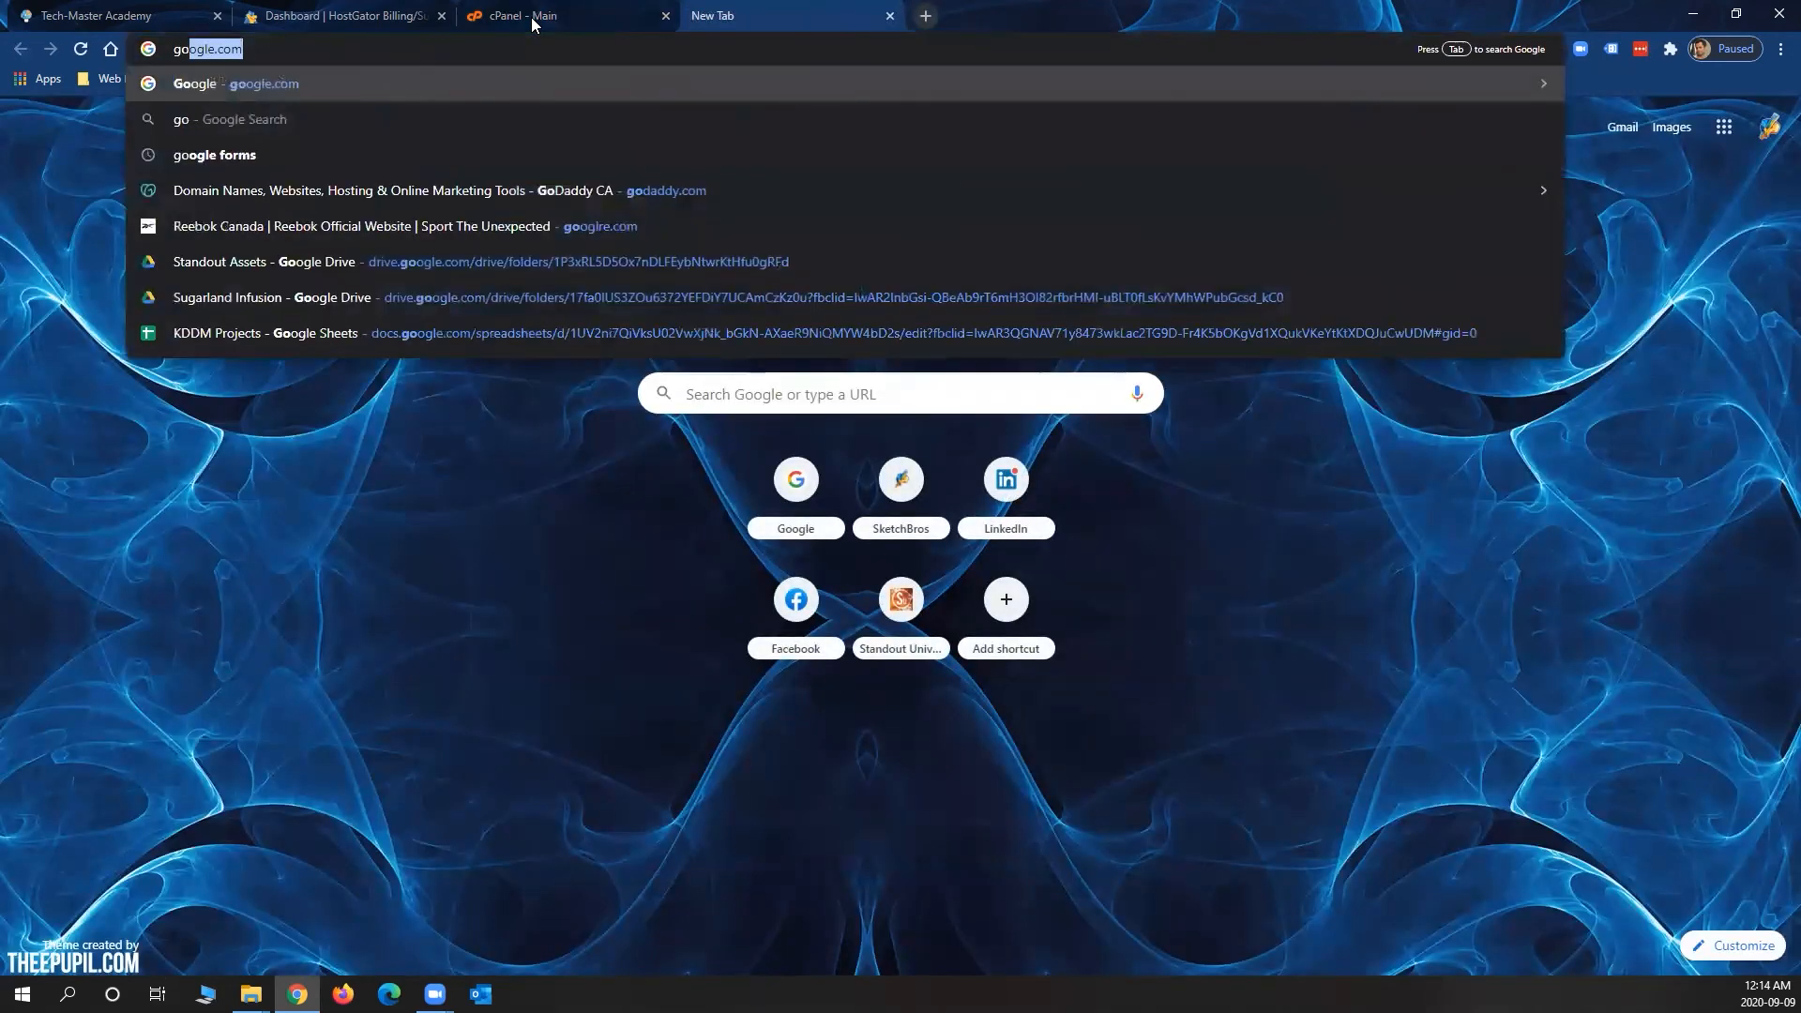
pyautogui.write('daddy.com')
pyautogui.press('Return')
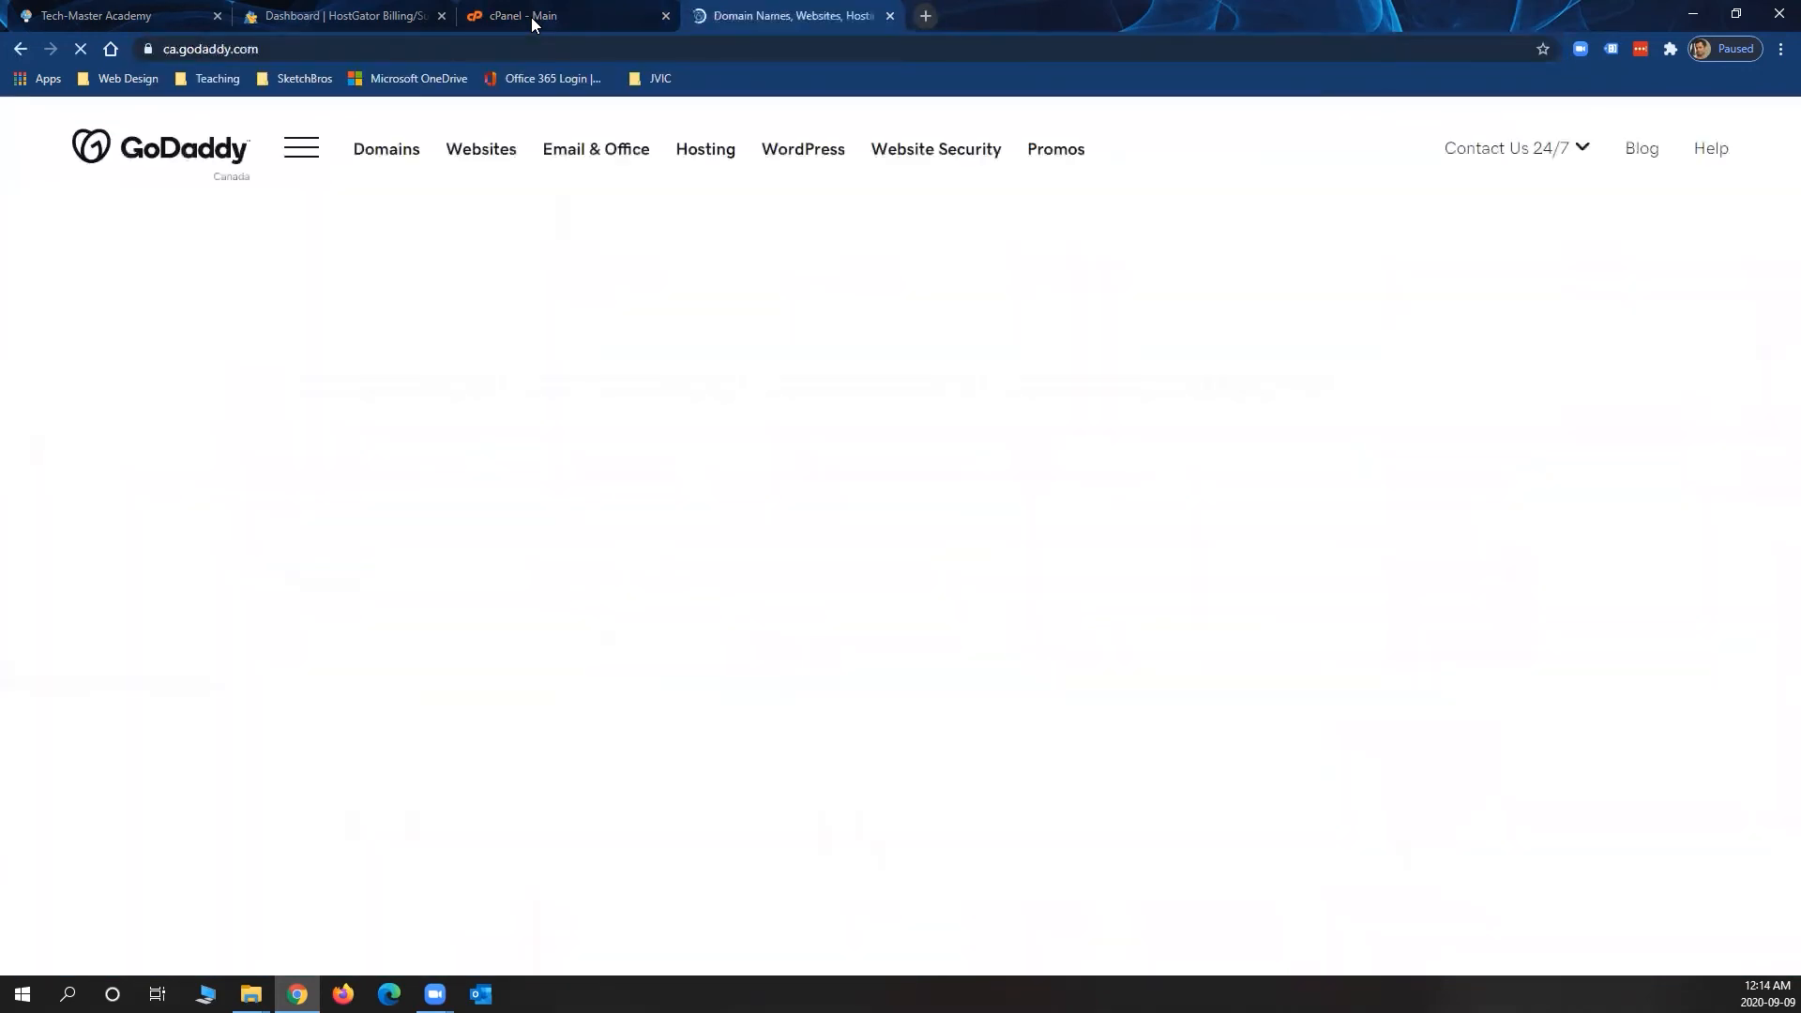
pyautogui.click(1607, 150)
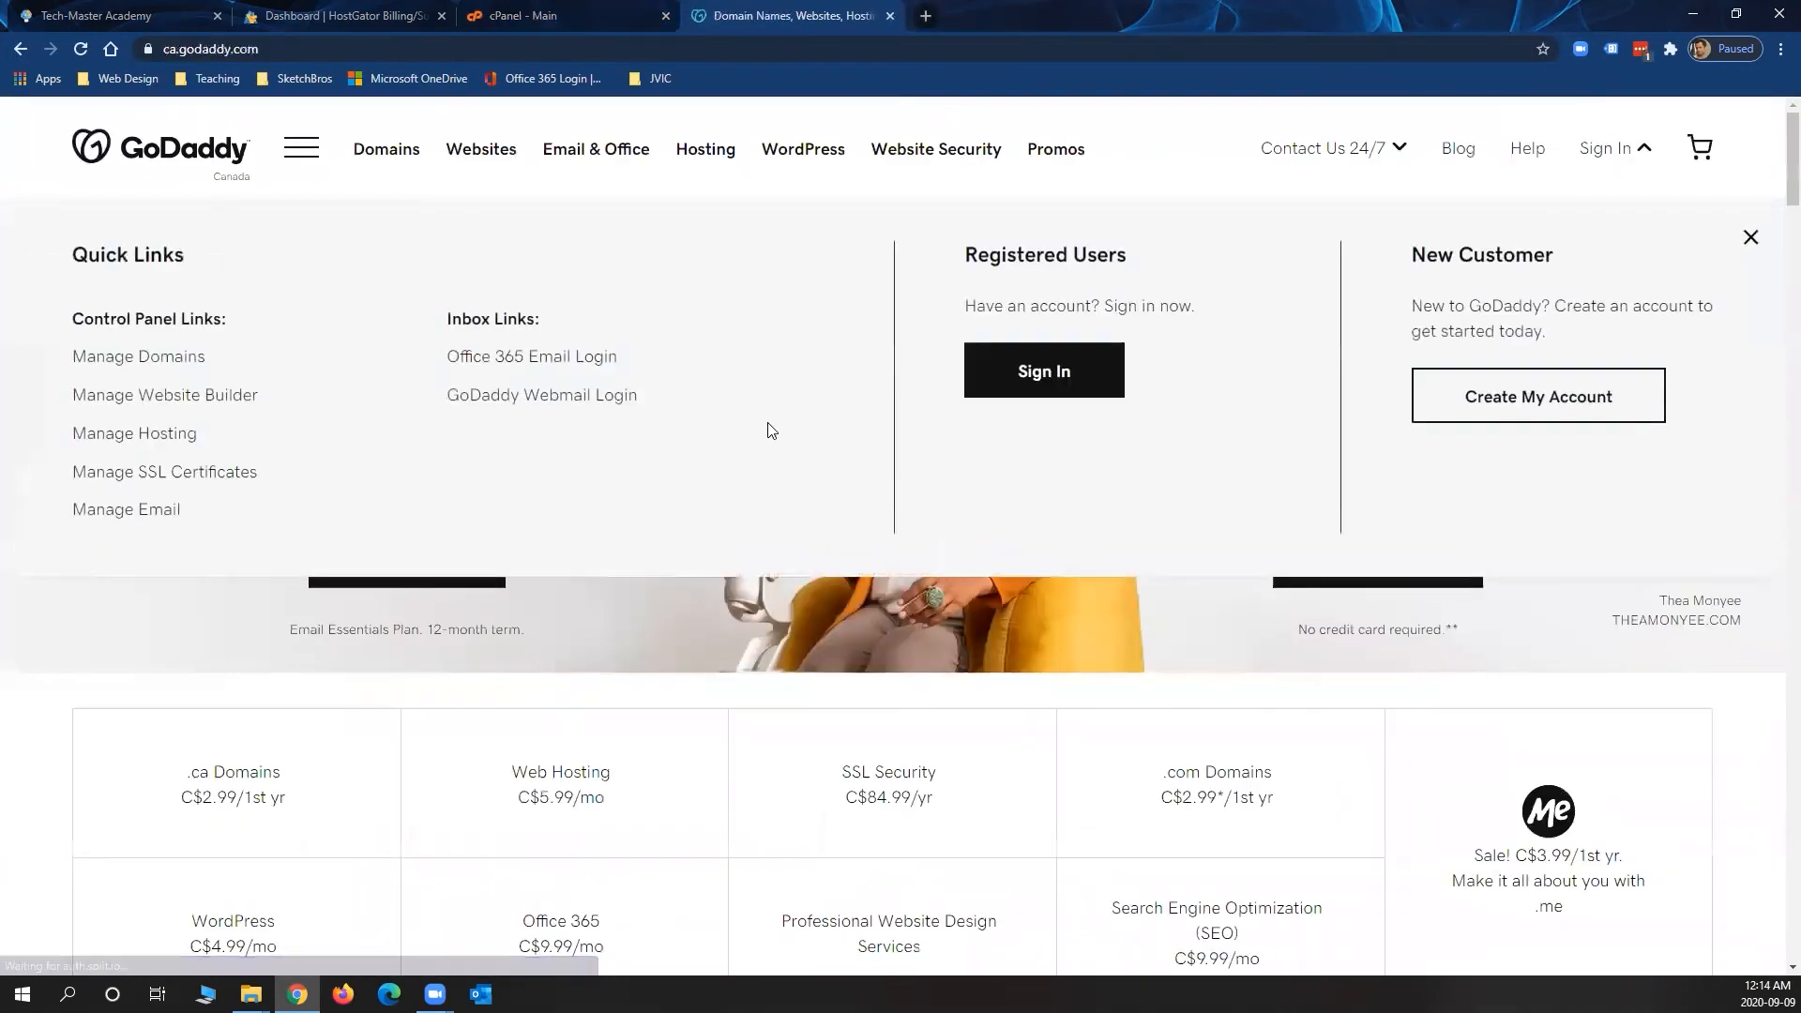
pyautogui.click(1036, 389)
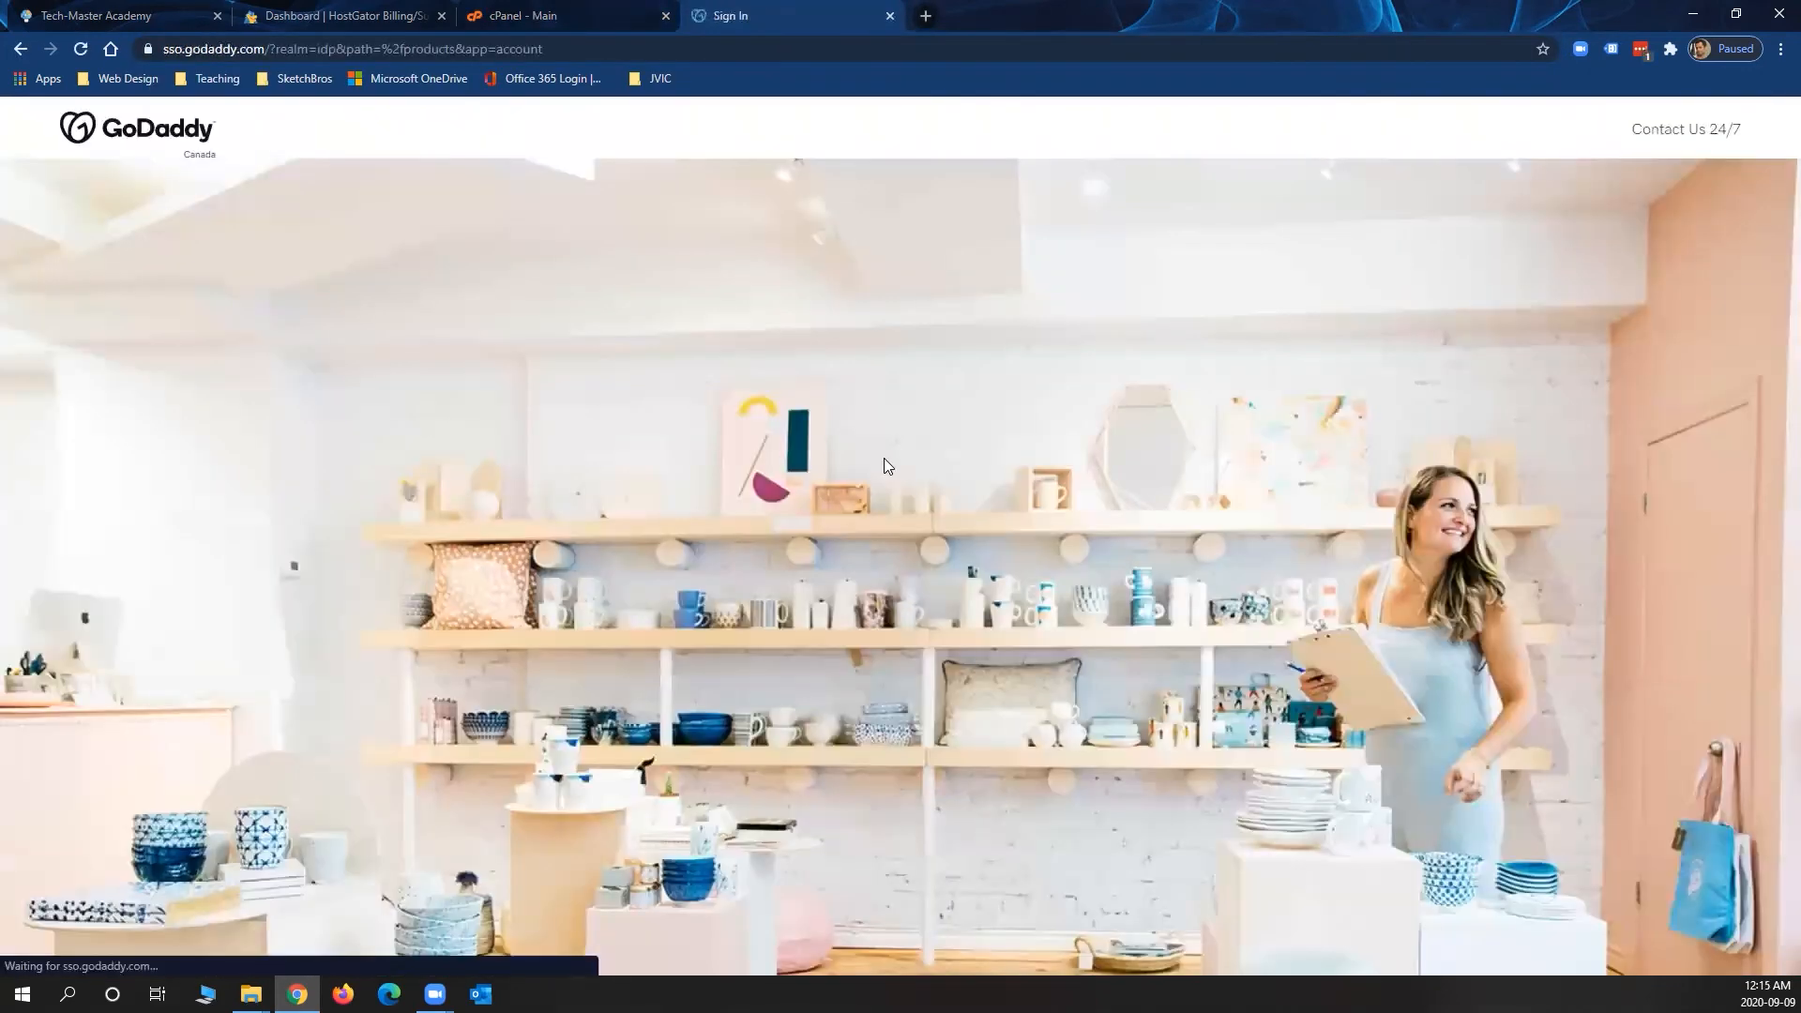
pyautogui.click(526, 553)
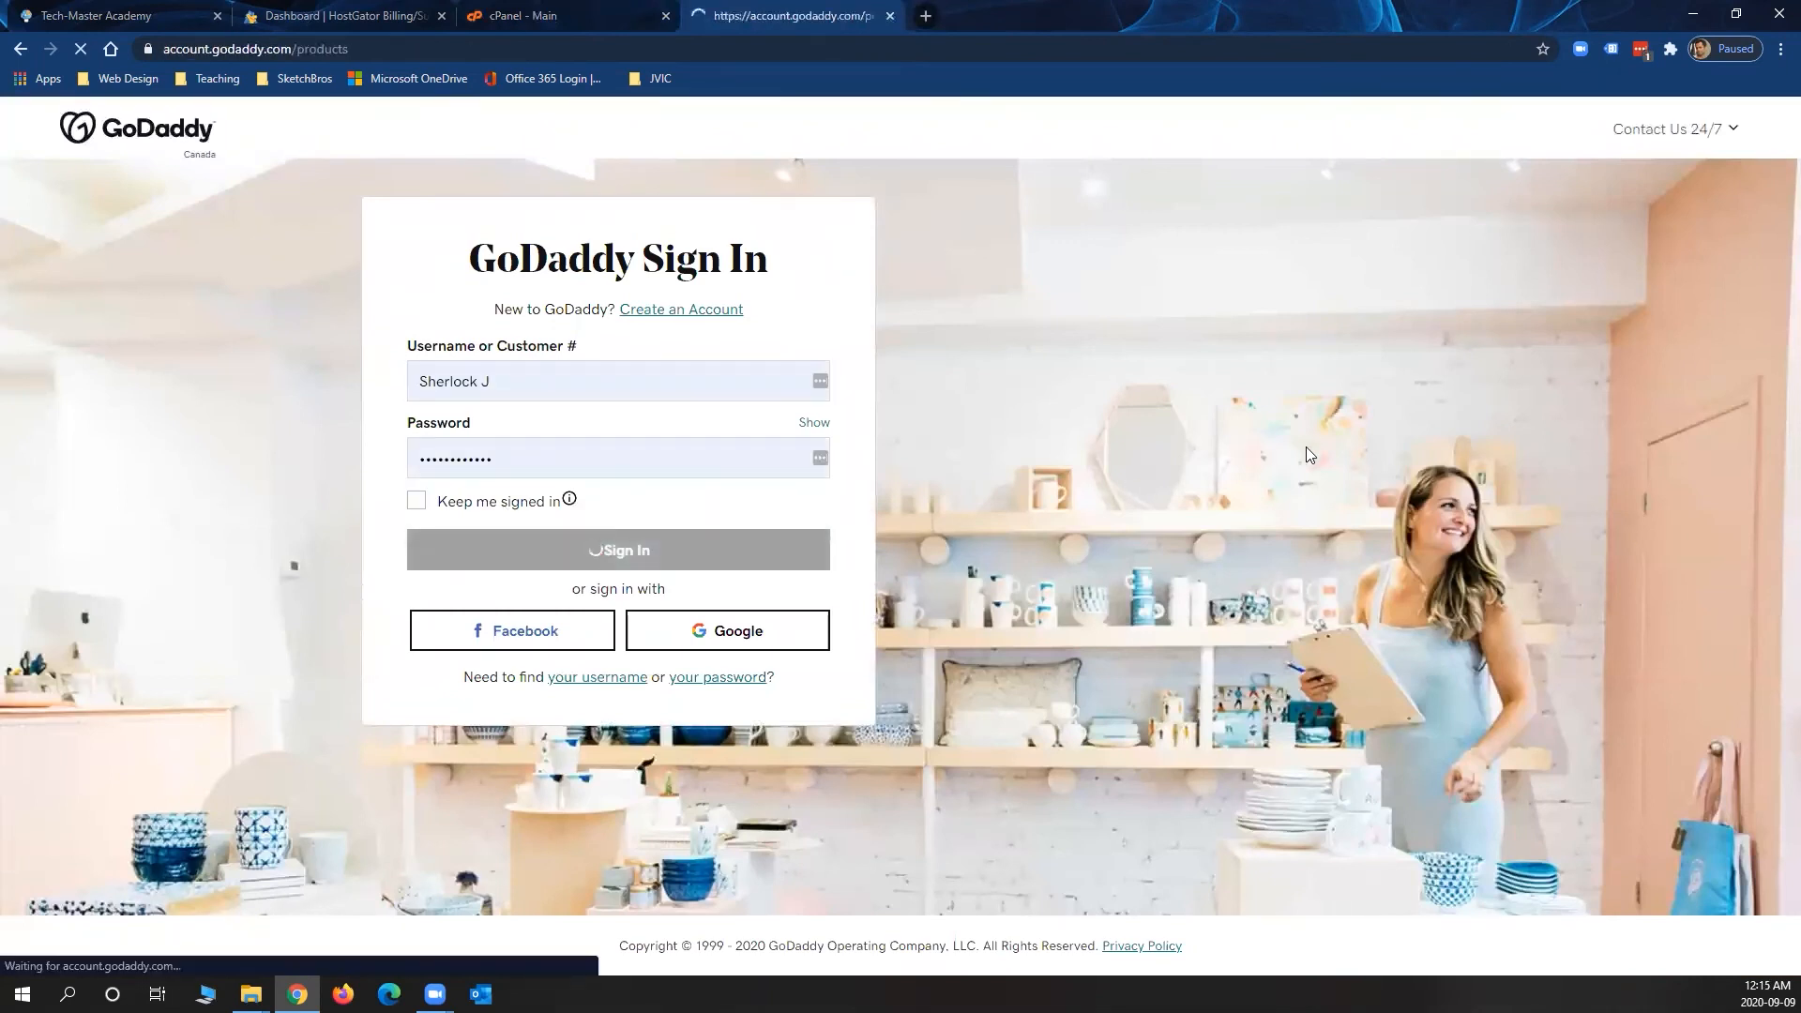
pyautogui.scroll(-5, 1037, 418)
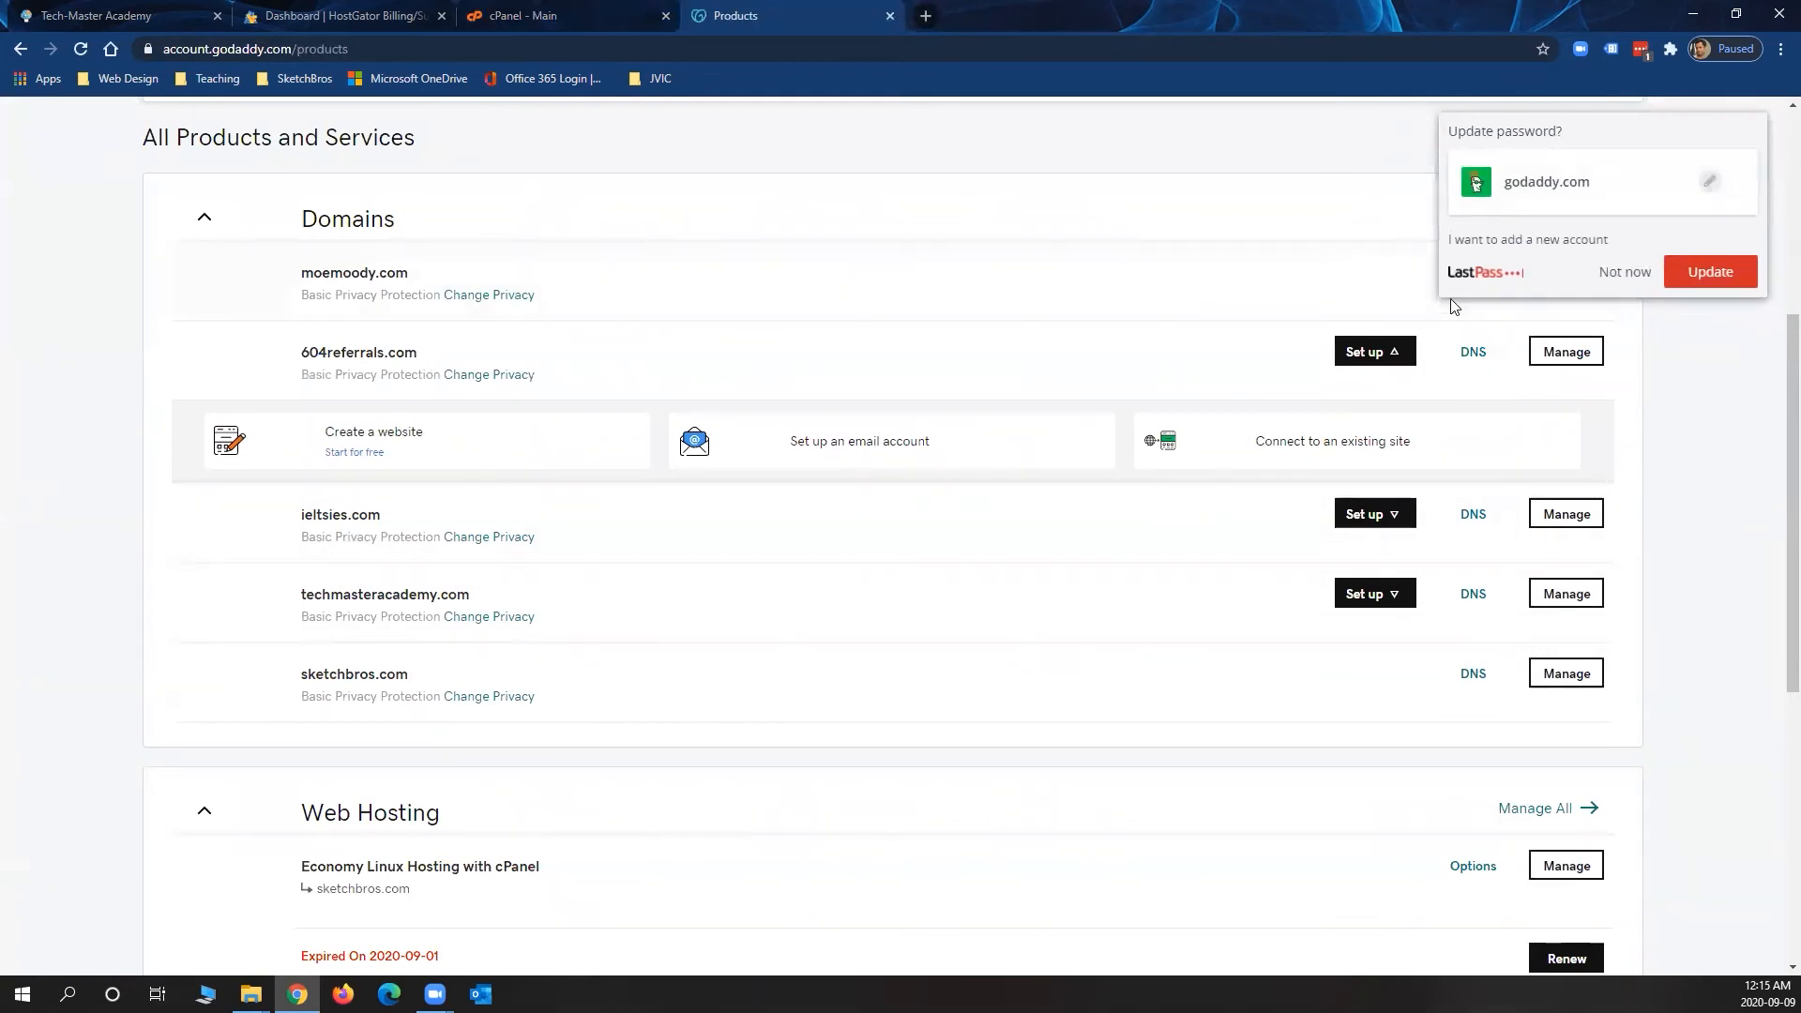
pyautogui.click(1632, 272)
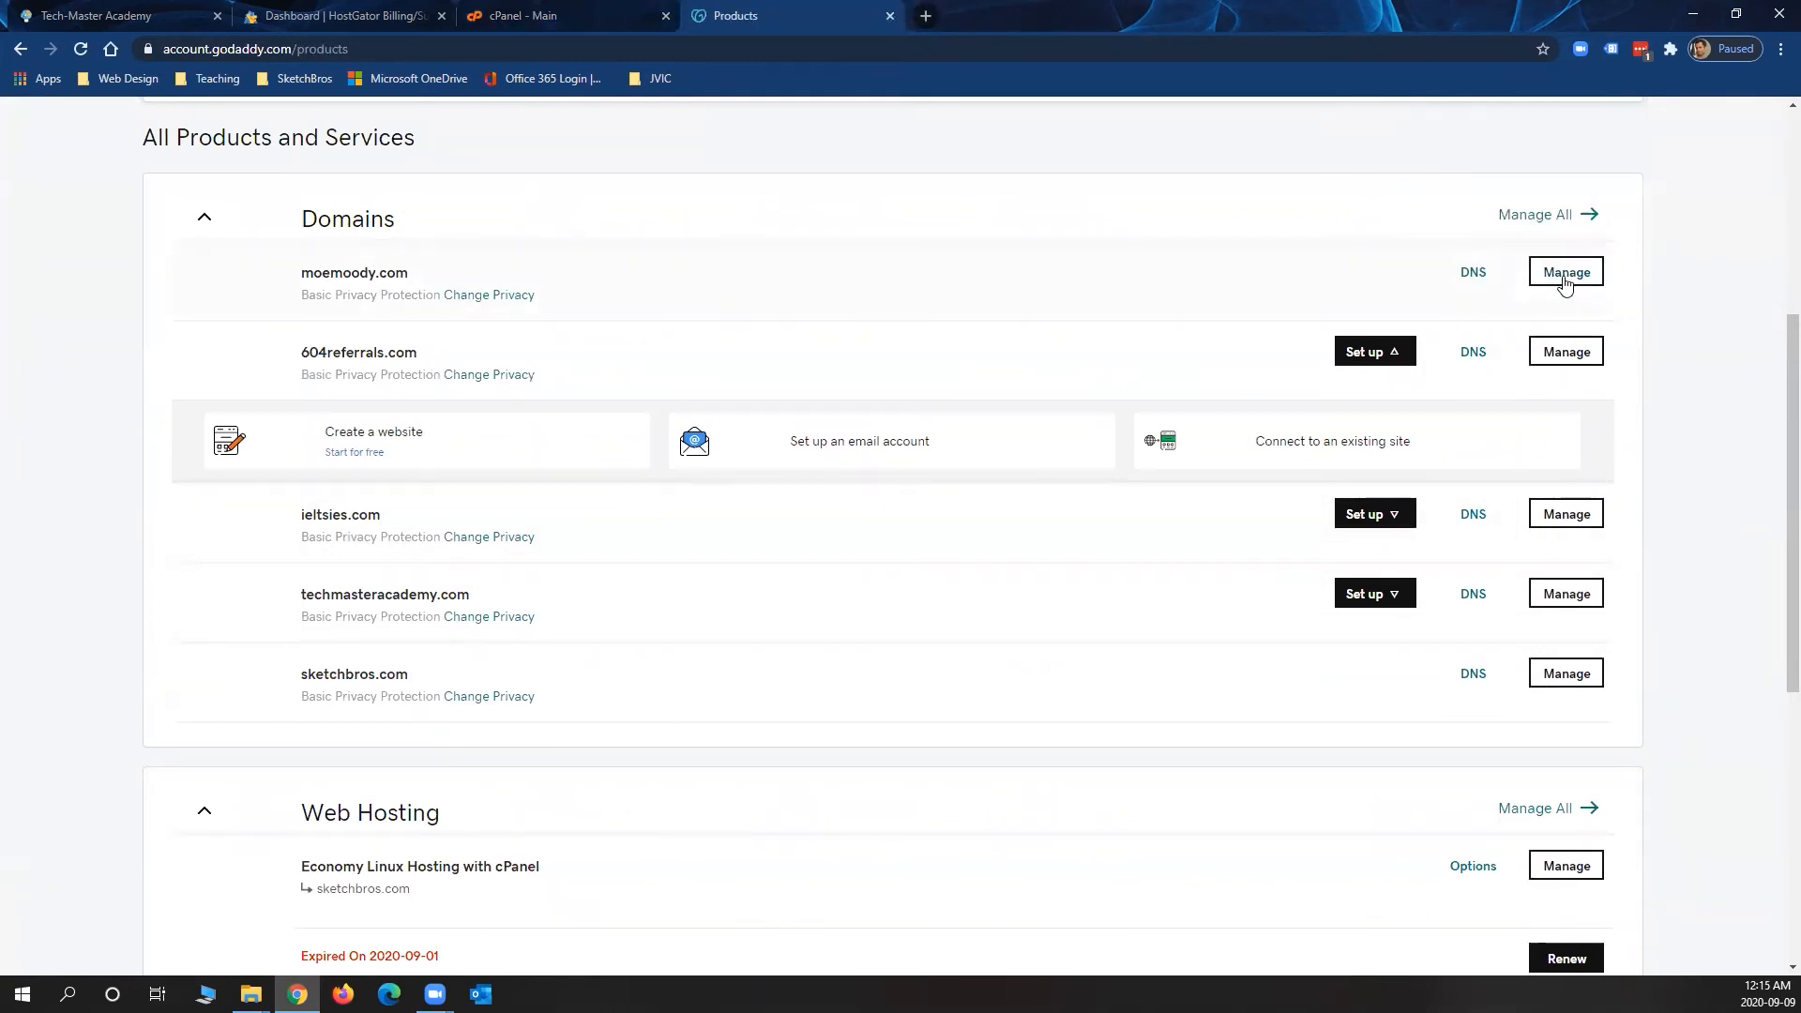
pyautogui.click(1473, 274)
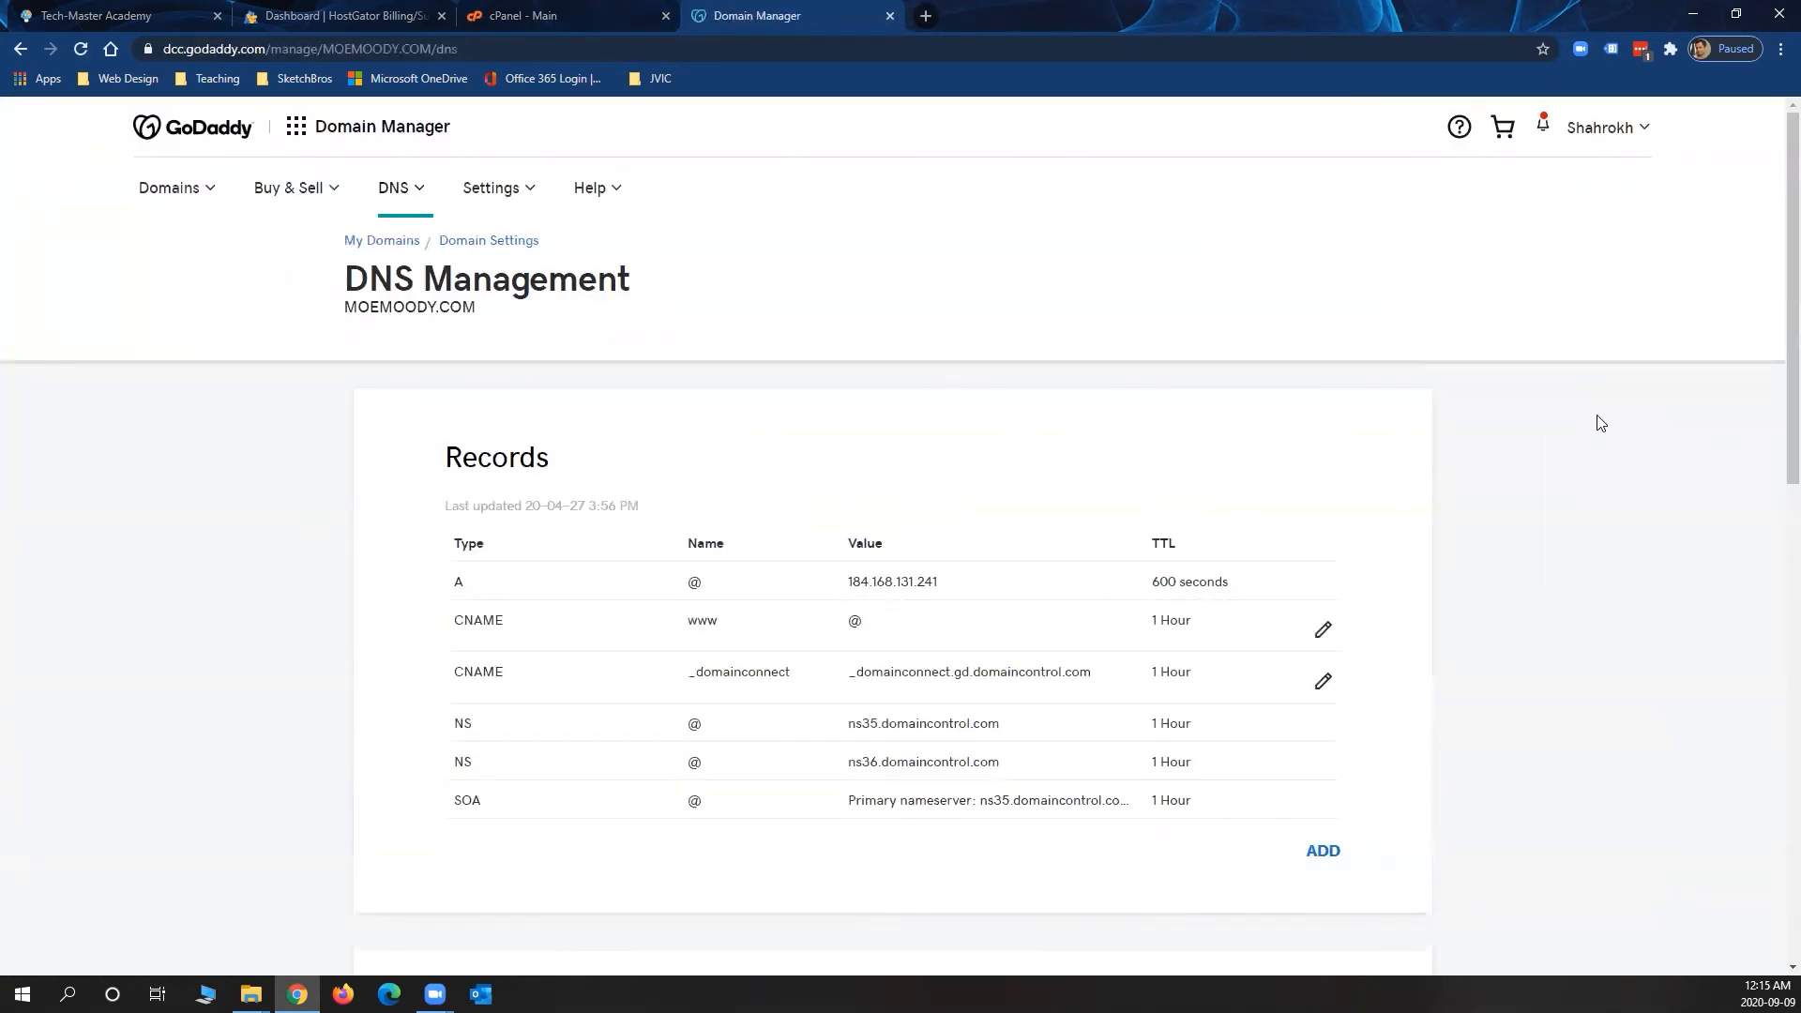
pyautogui.scroll(-10, 1600, 423)
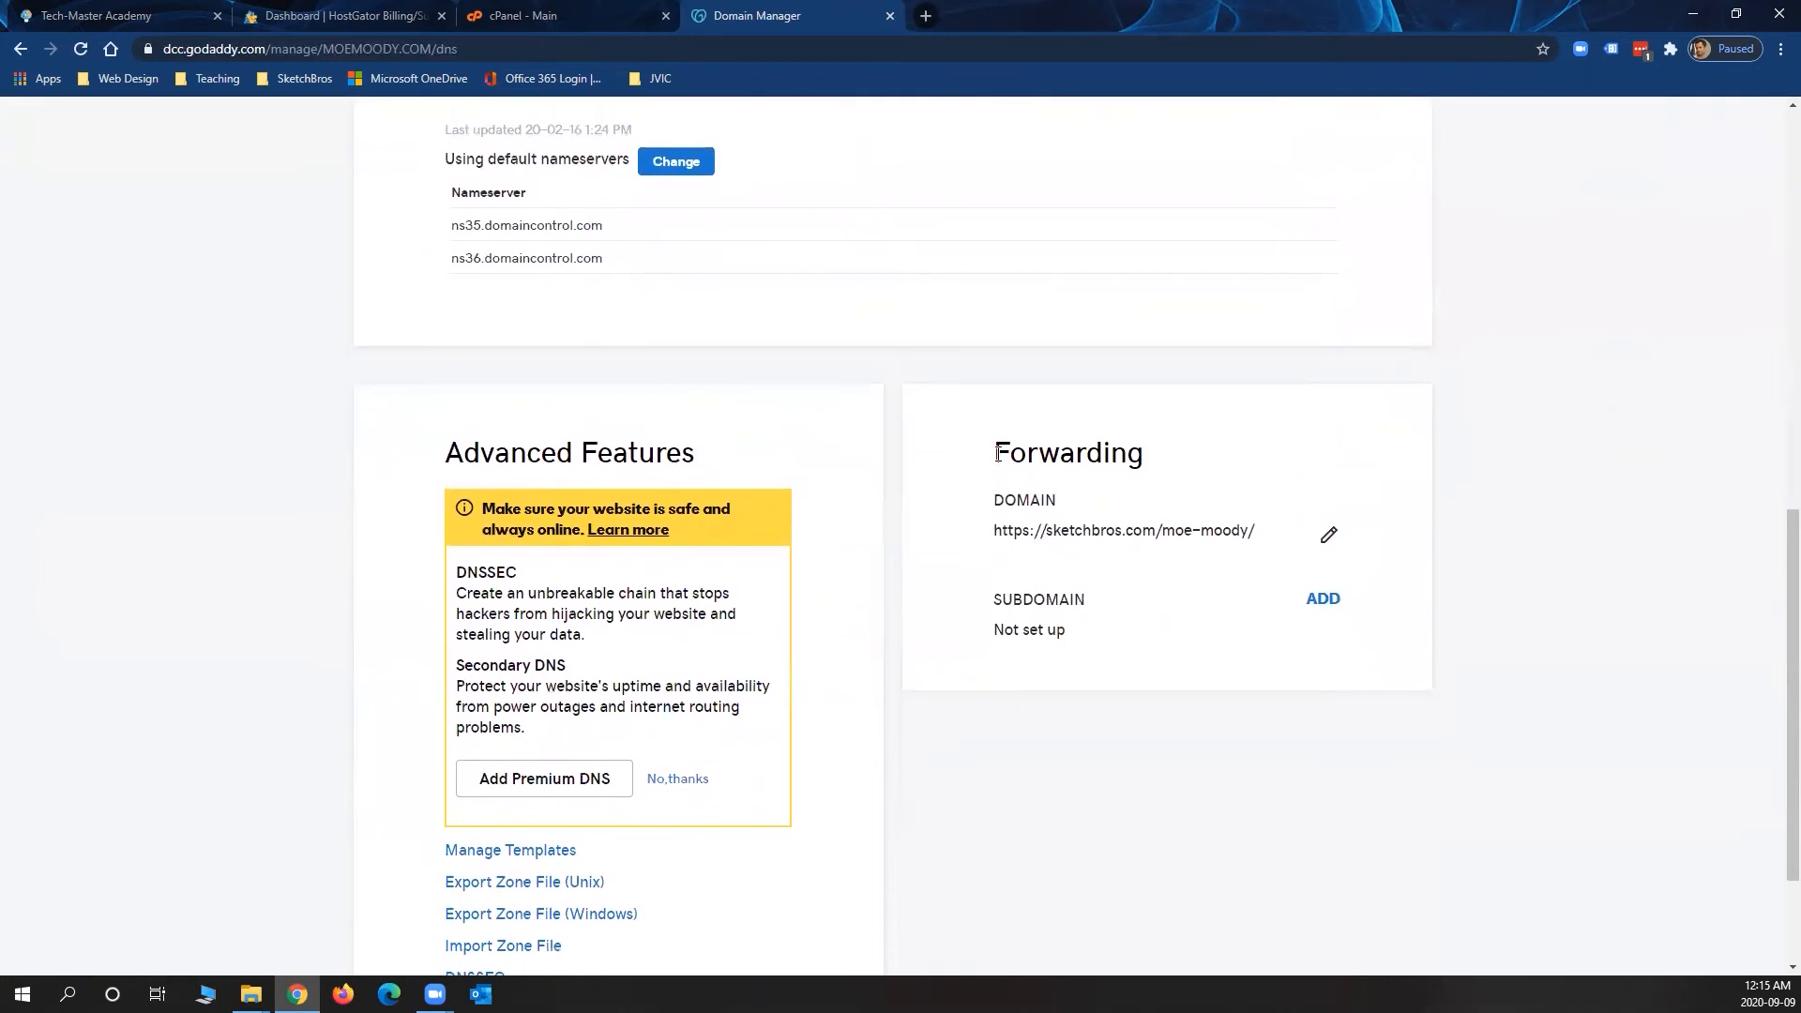
pyautogui.click(1328, 534)
pyautogui.scroll(-4, 1290, 663)
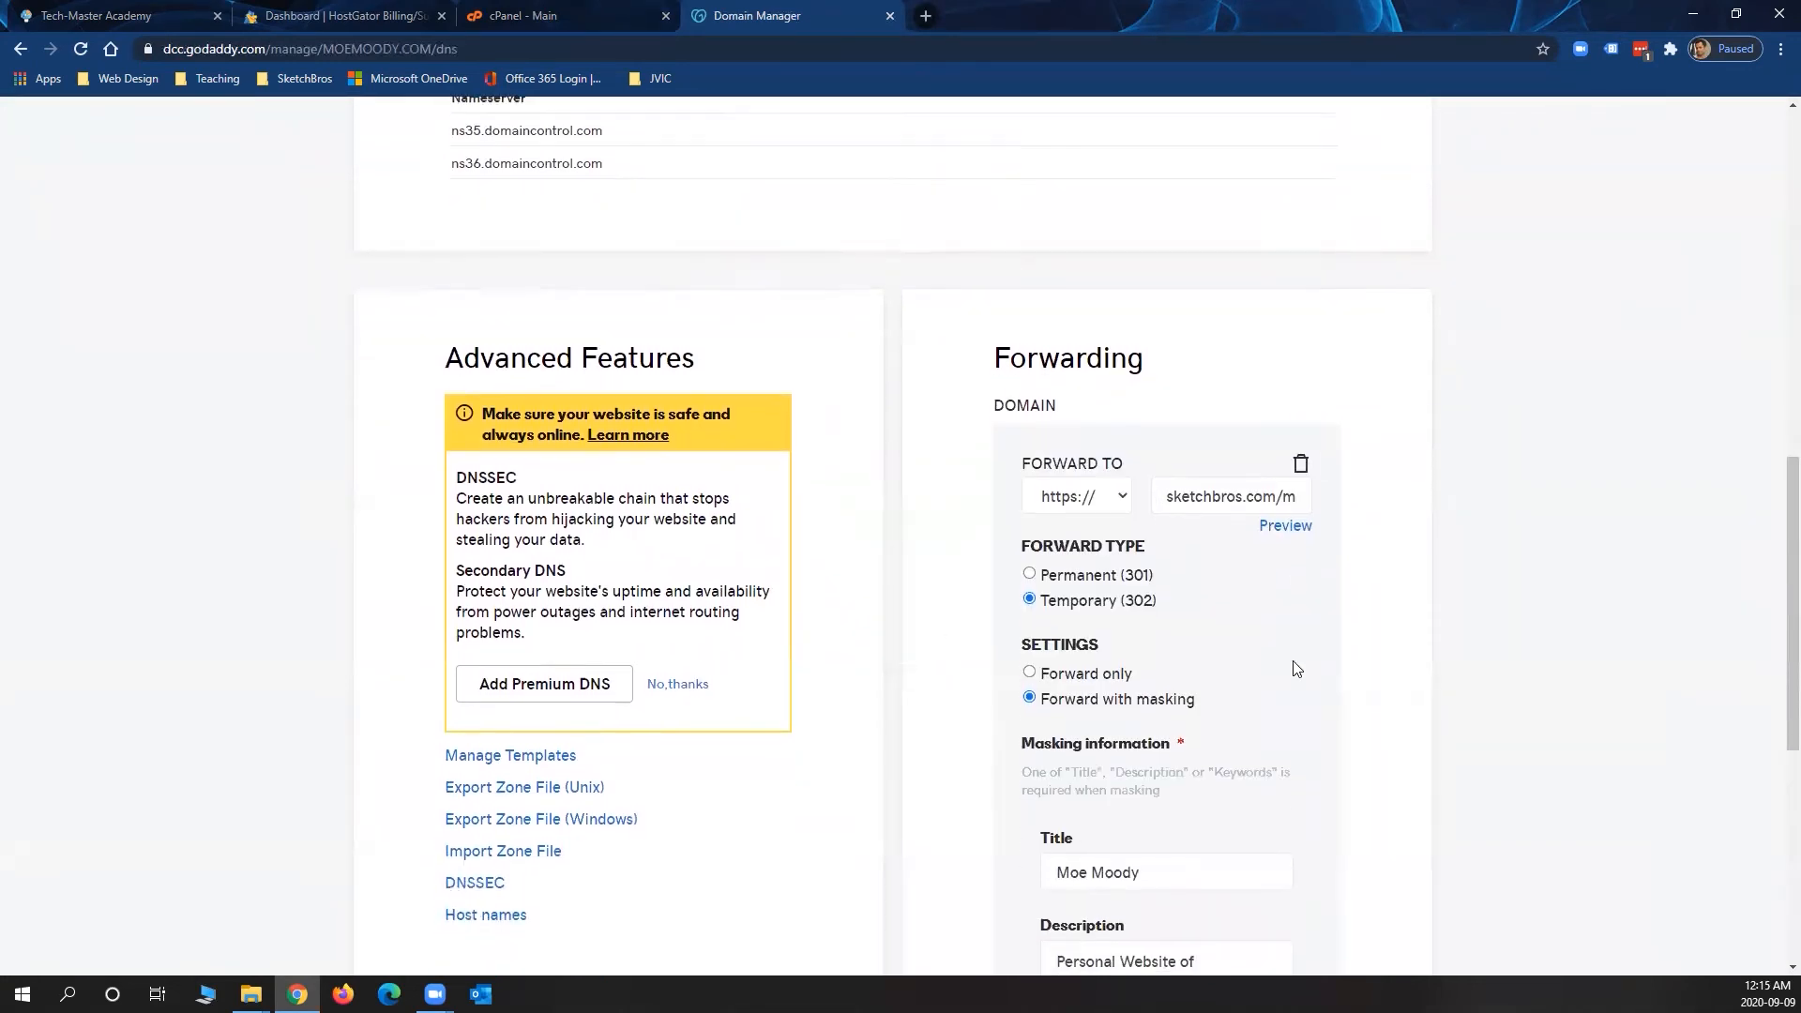
pyautogui.scroll(-3, 1283, 666)
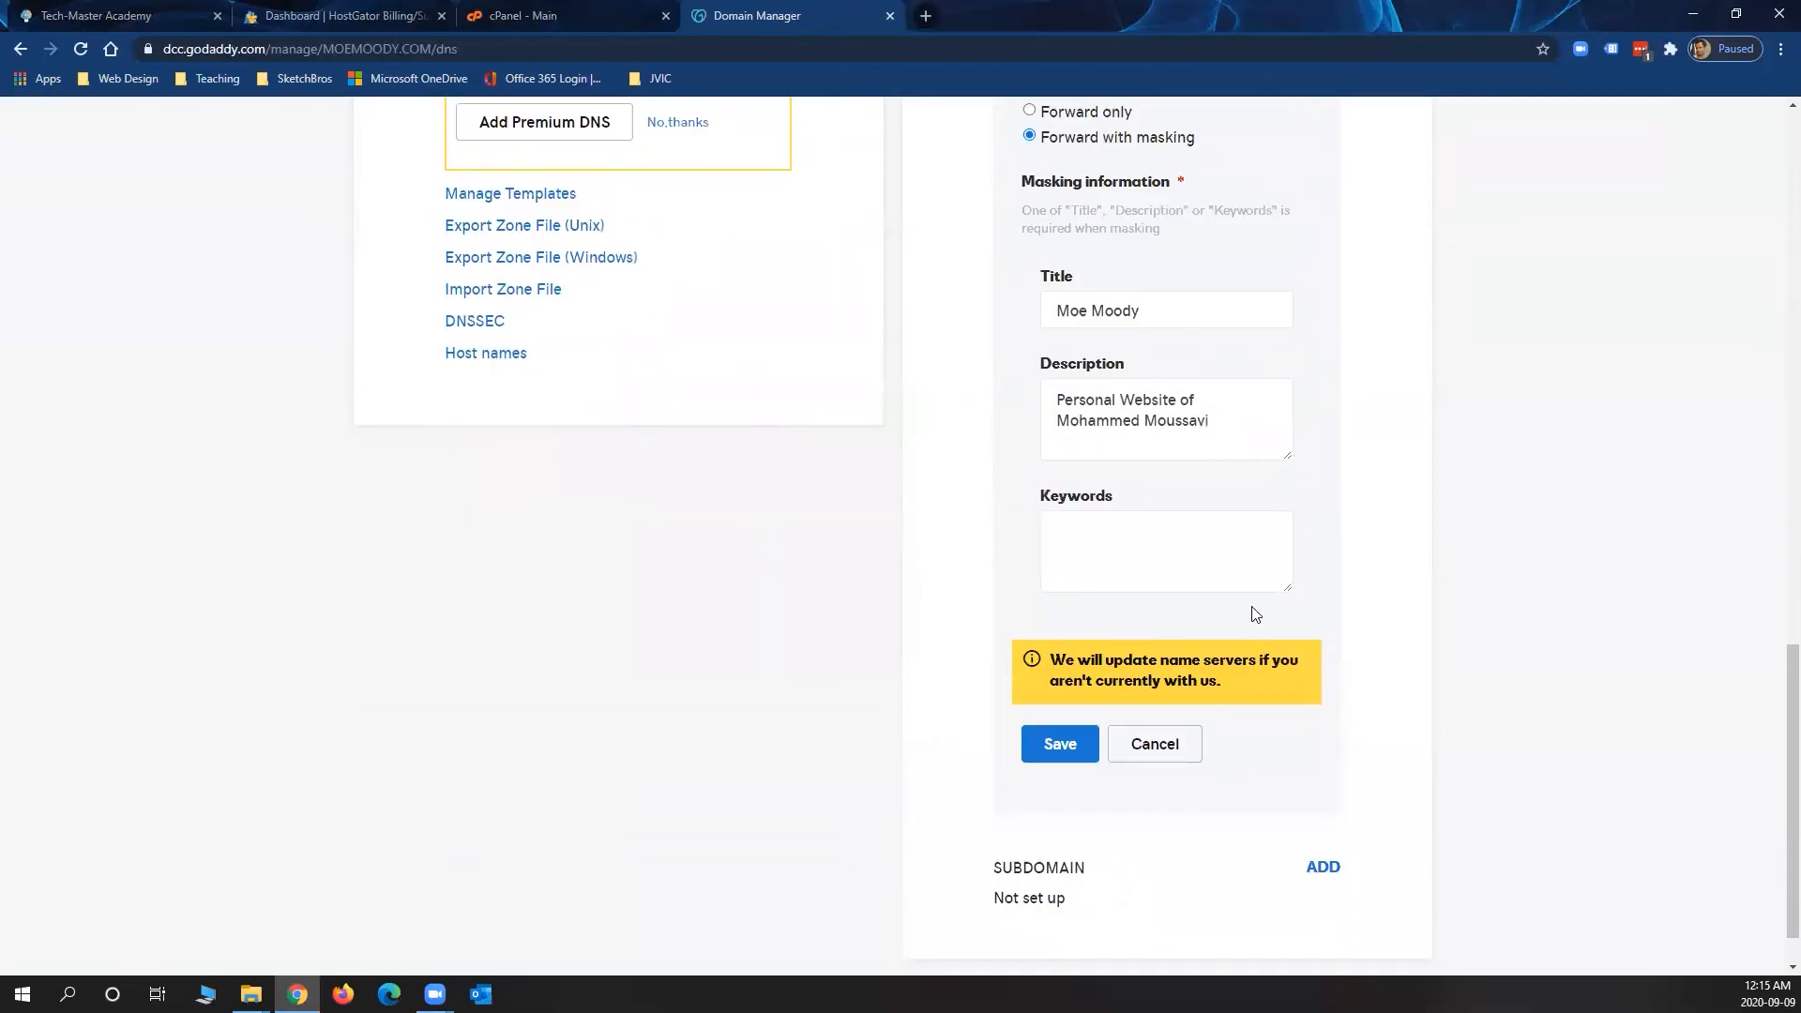
pyautogui.scroll(6, 1250, 614)
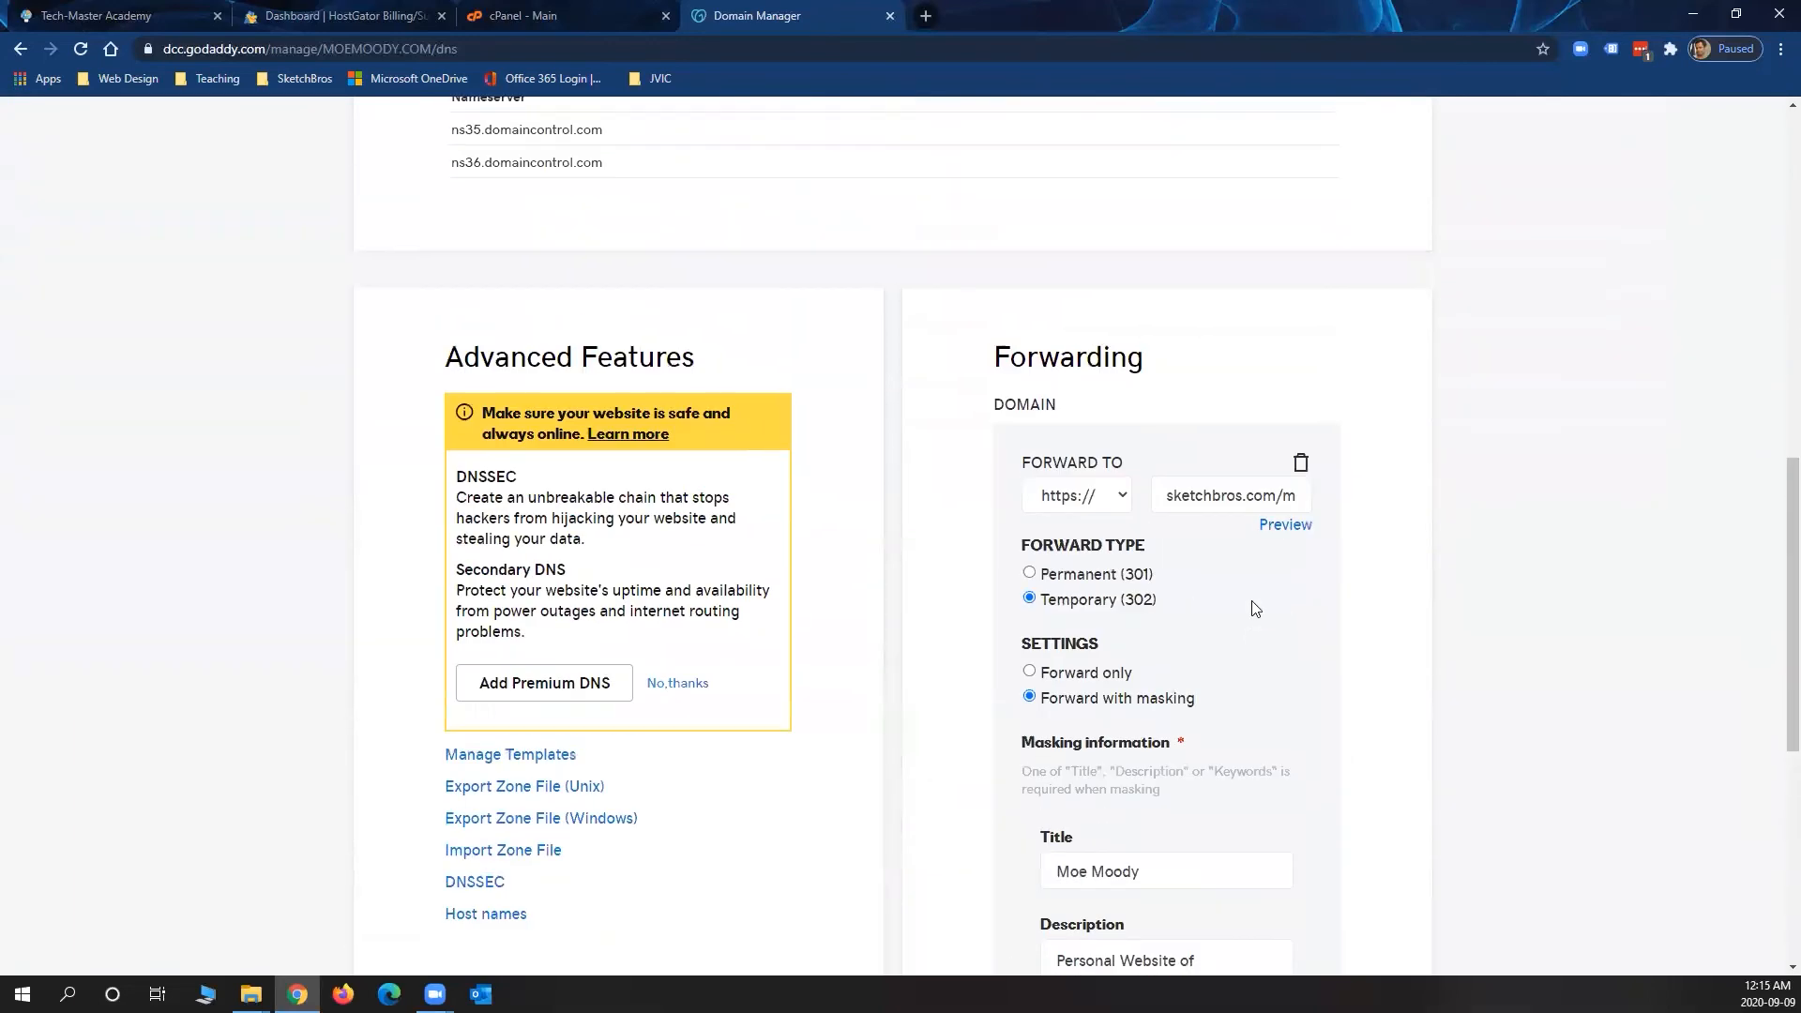
pyautogui.click(1302, 469)
pyautogui.click(953, 572)
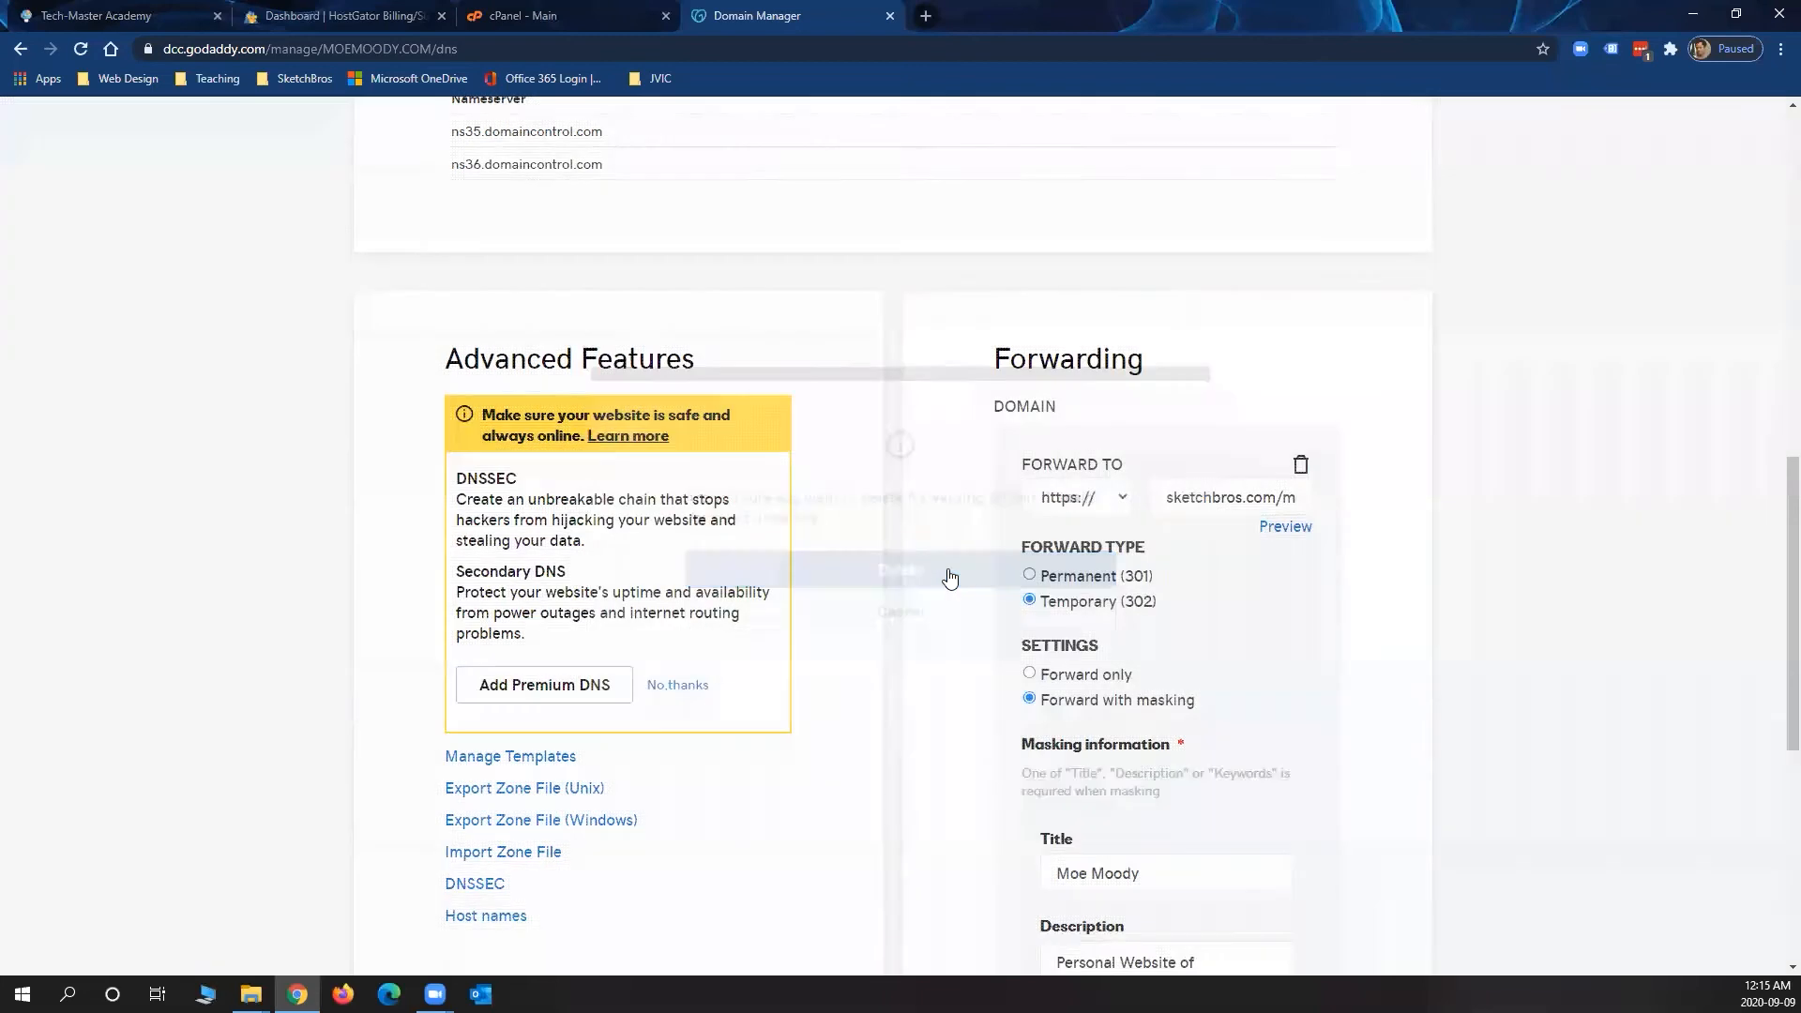
pyautogui.scroll(-5, 1041, 635)
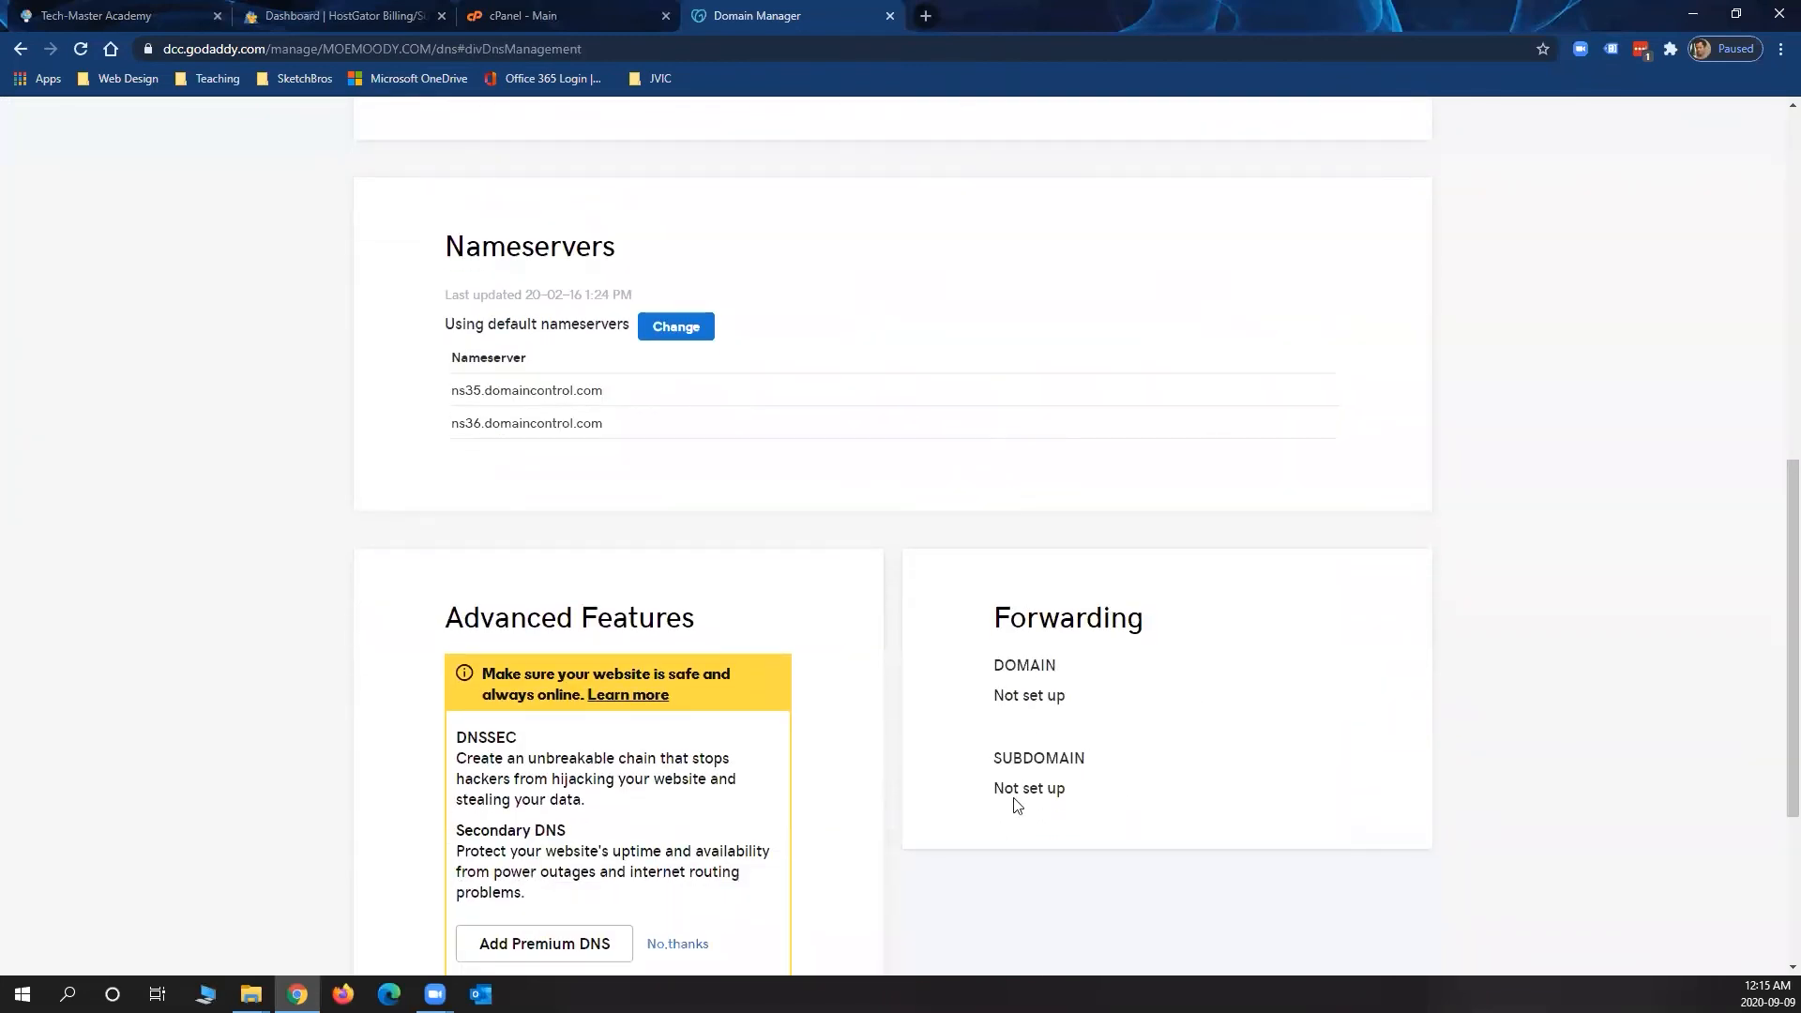
pyautogui.scroll(6, 1118, 681)
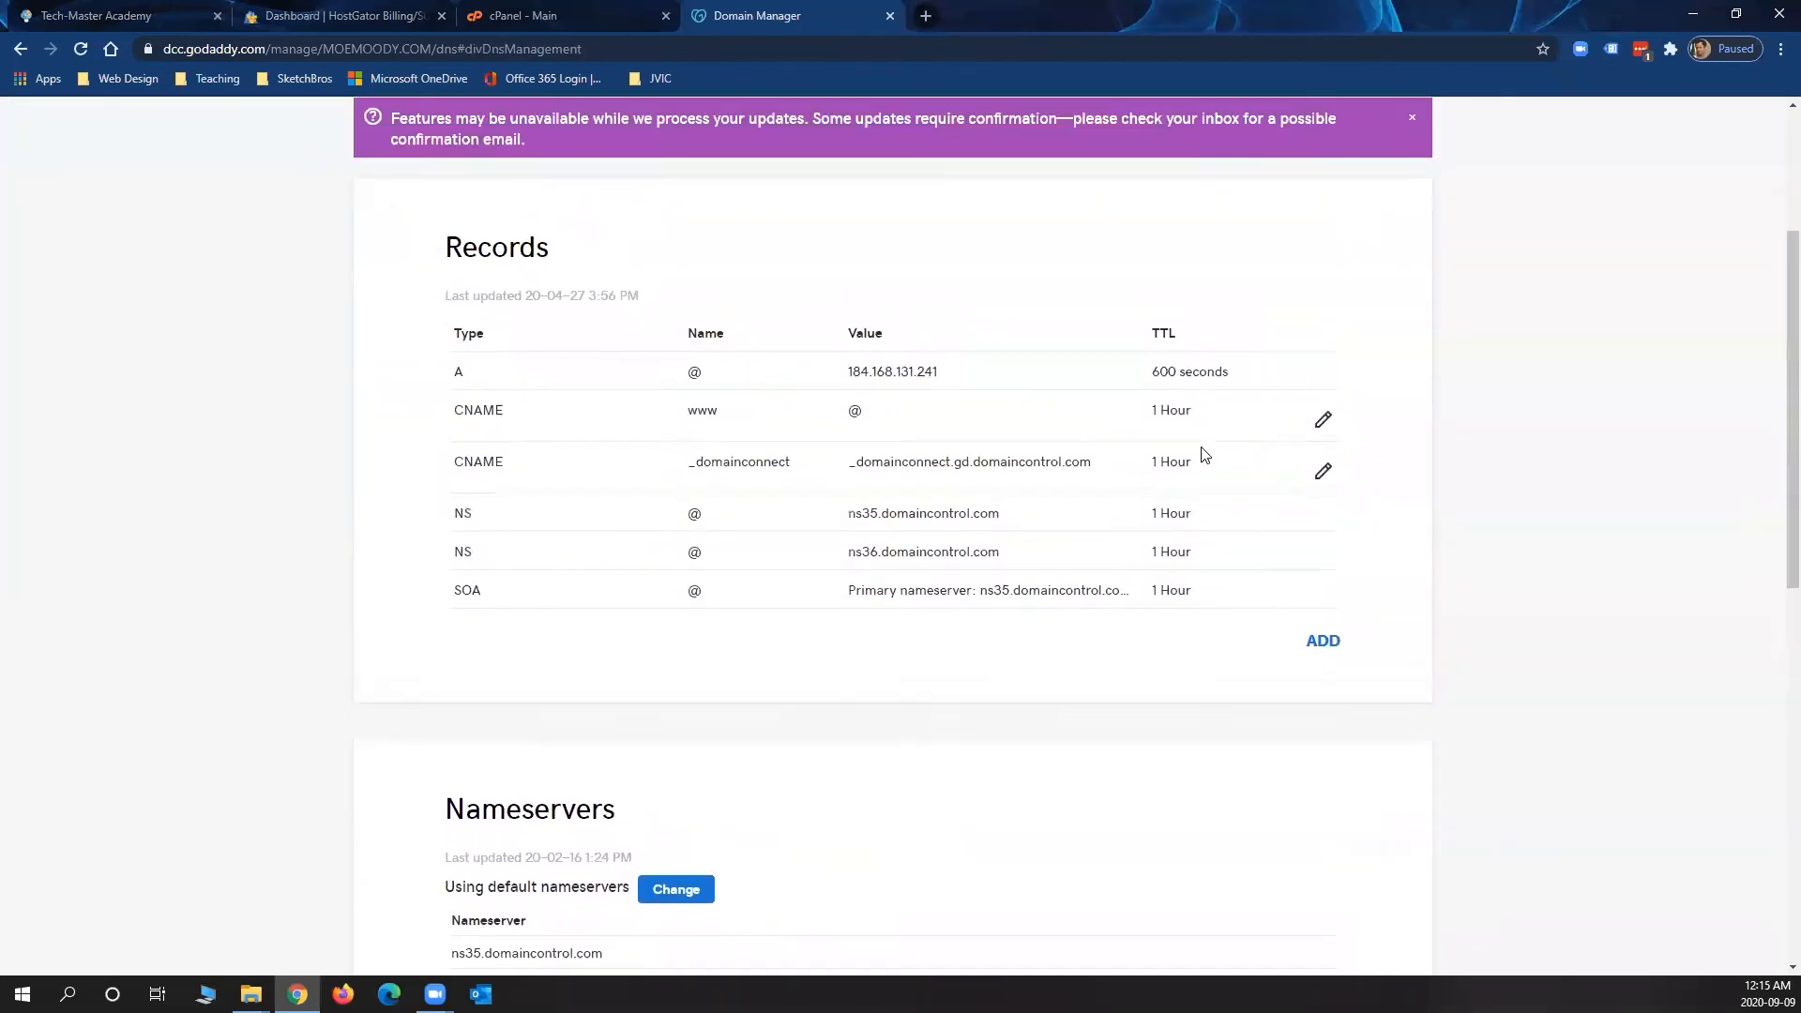
pyautogui.scroll(-4, 551, 522)
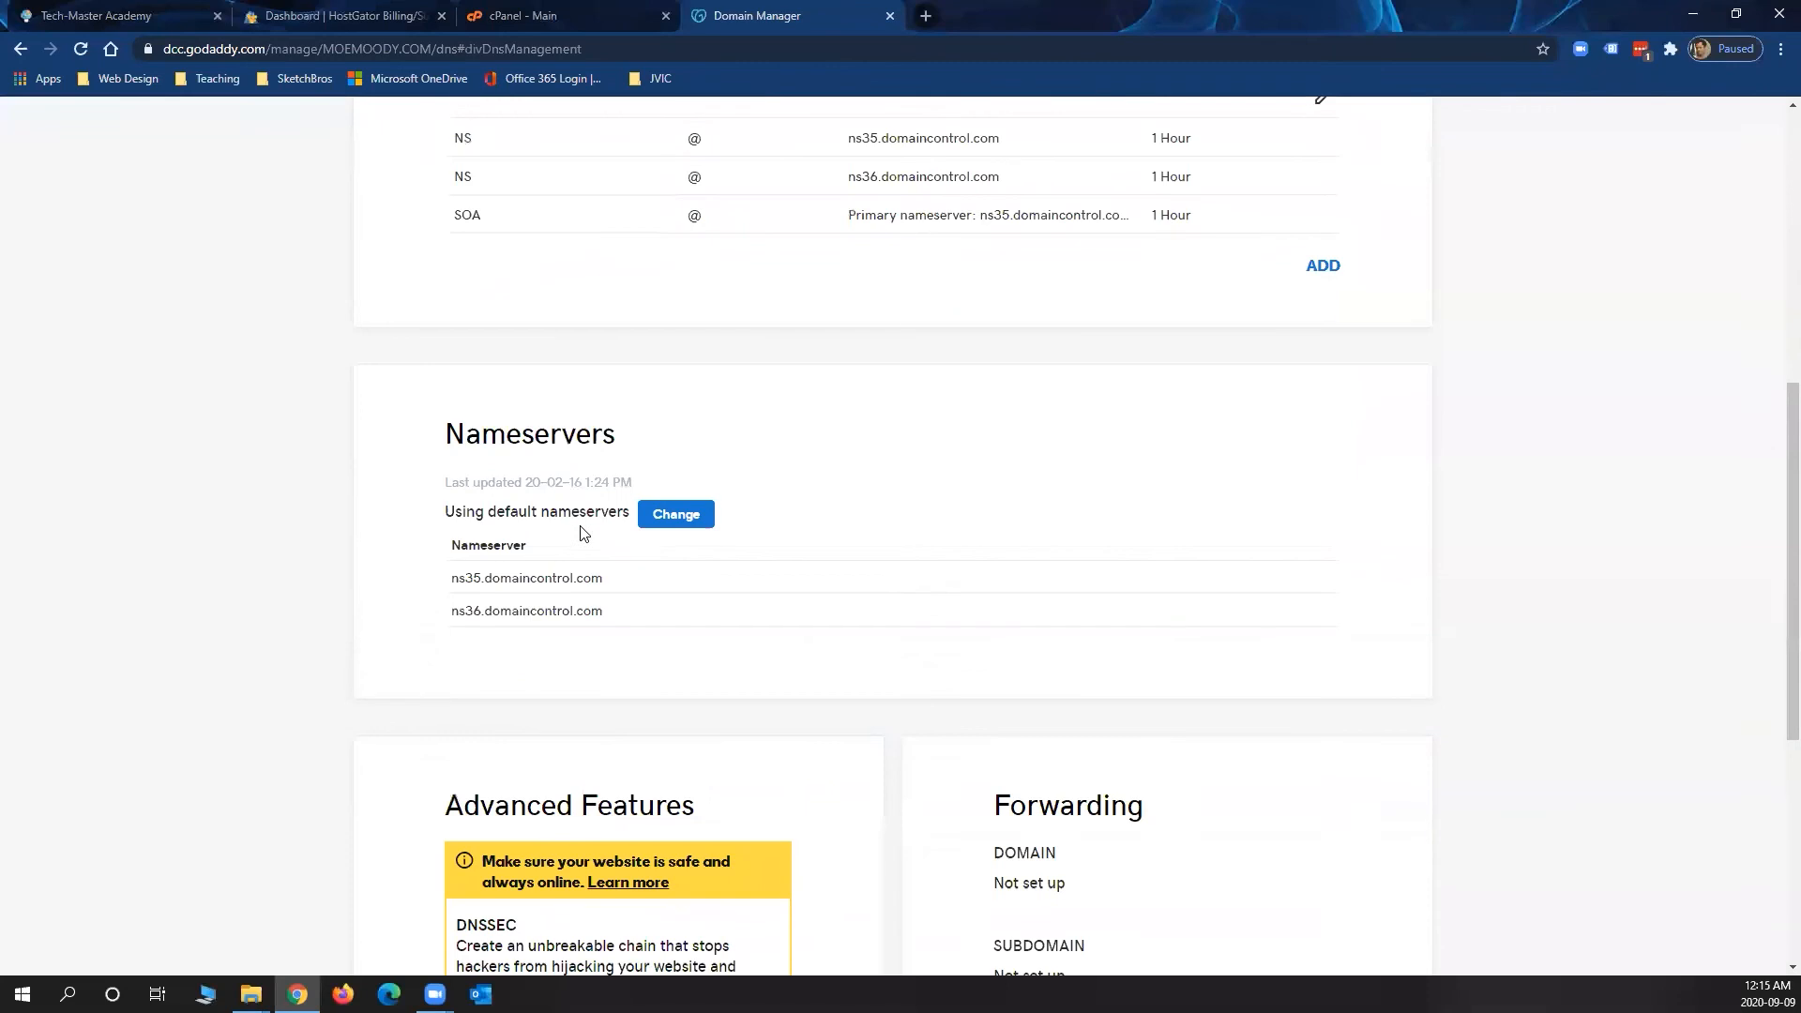
pyautogui.click(675, 516)
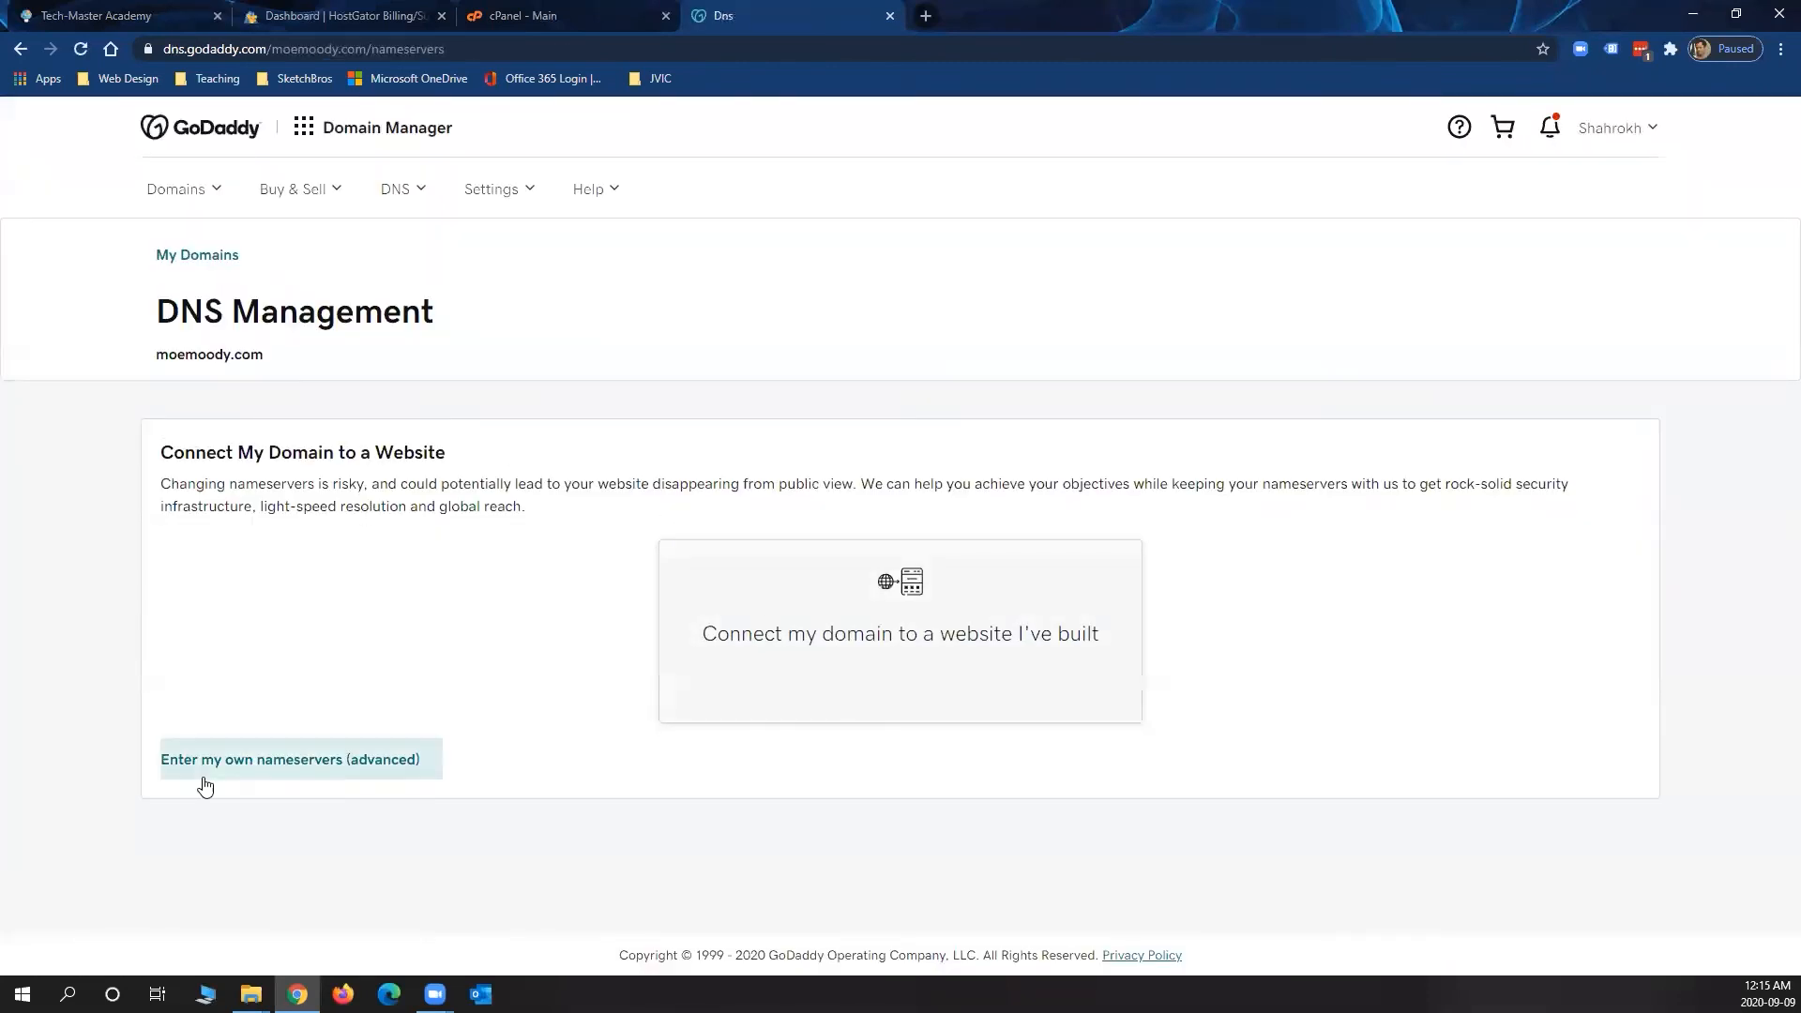
pyautogui.click(309, 761)
pyautogui.click(248, 522)
pyautogui.click(390, 597)
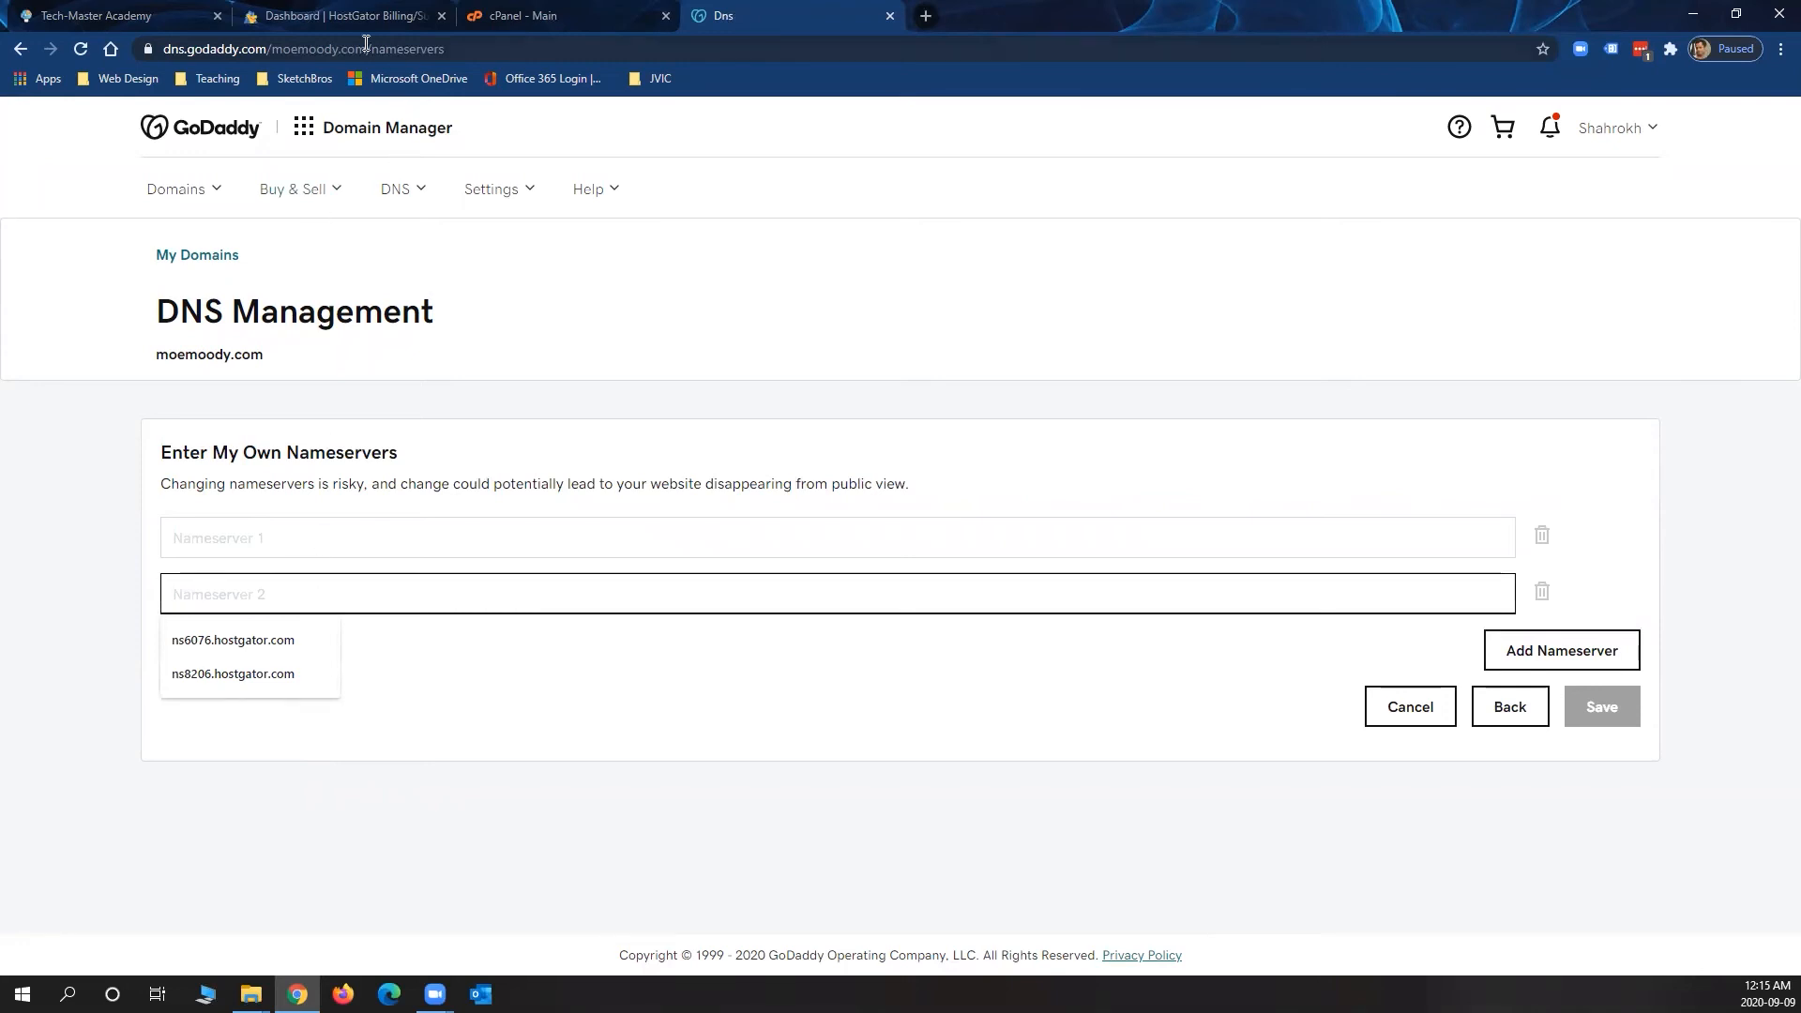
# Copy ns6075.hostgator.com from cPanel and paste it into Nameserver 1.
pyautogui.click(323, 15)
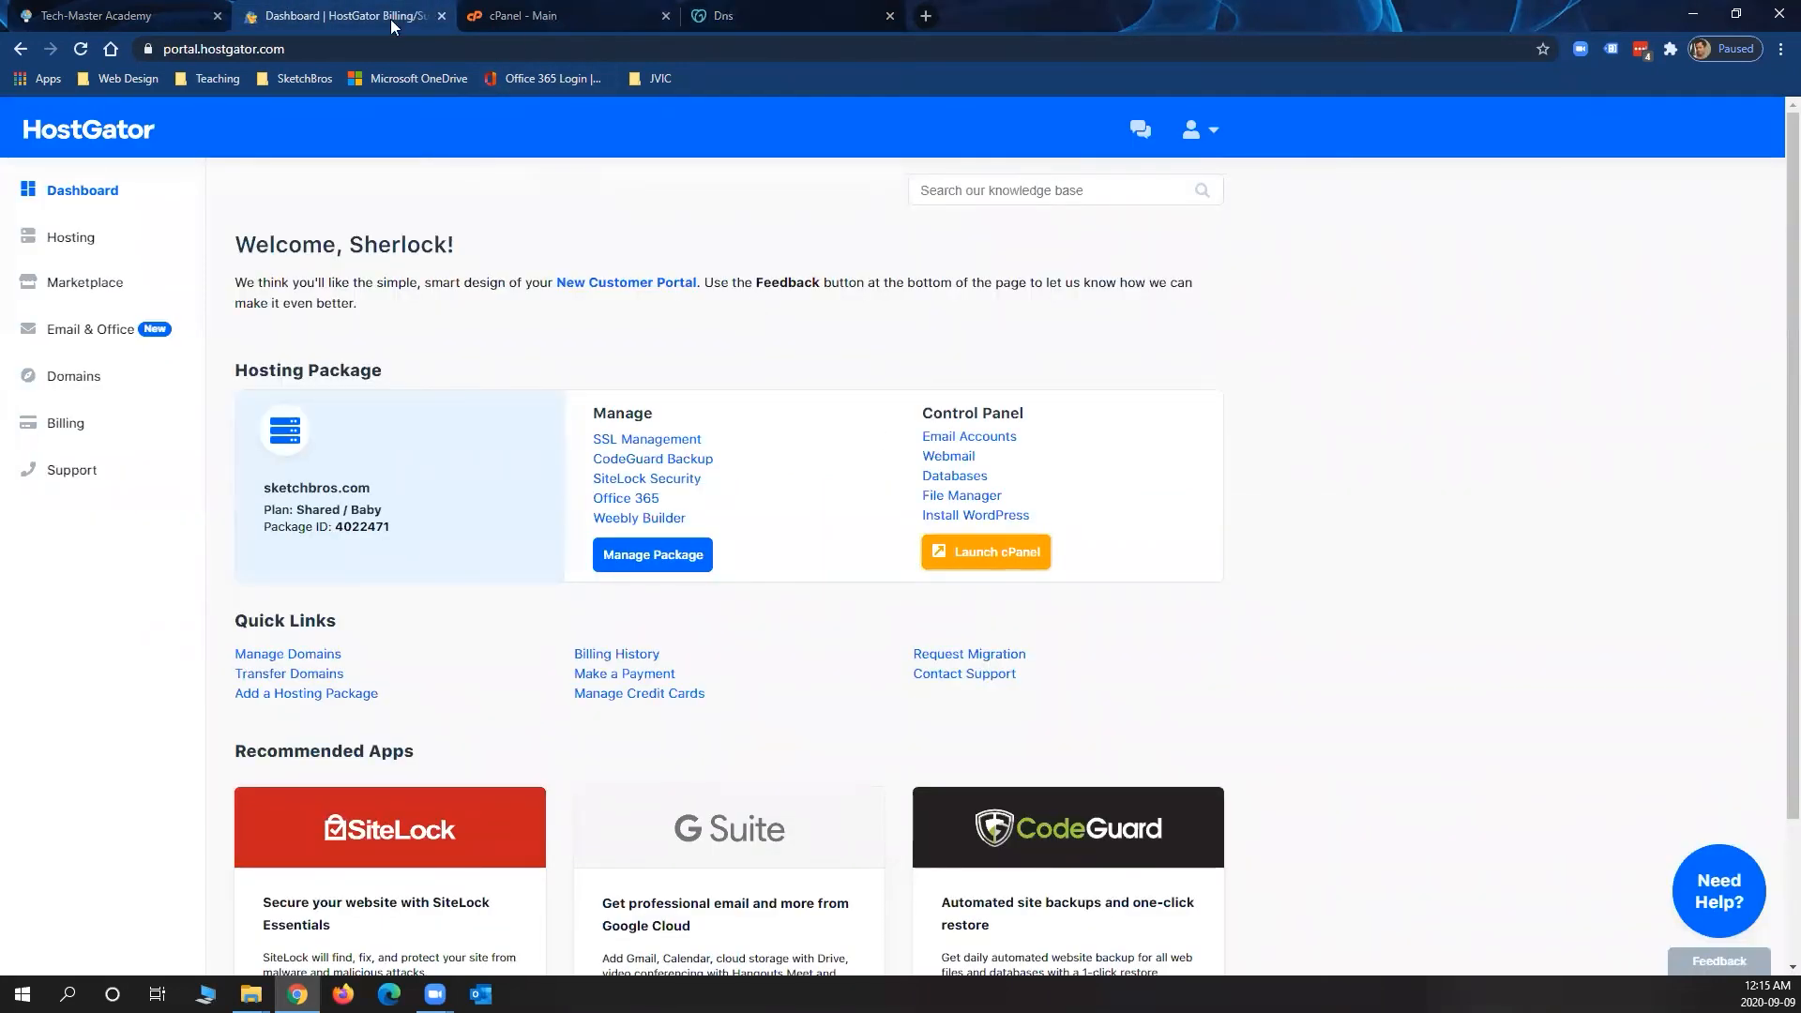
pyautogui.click(530, 21)
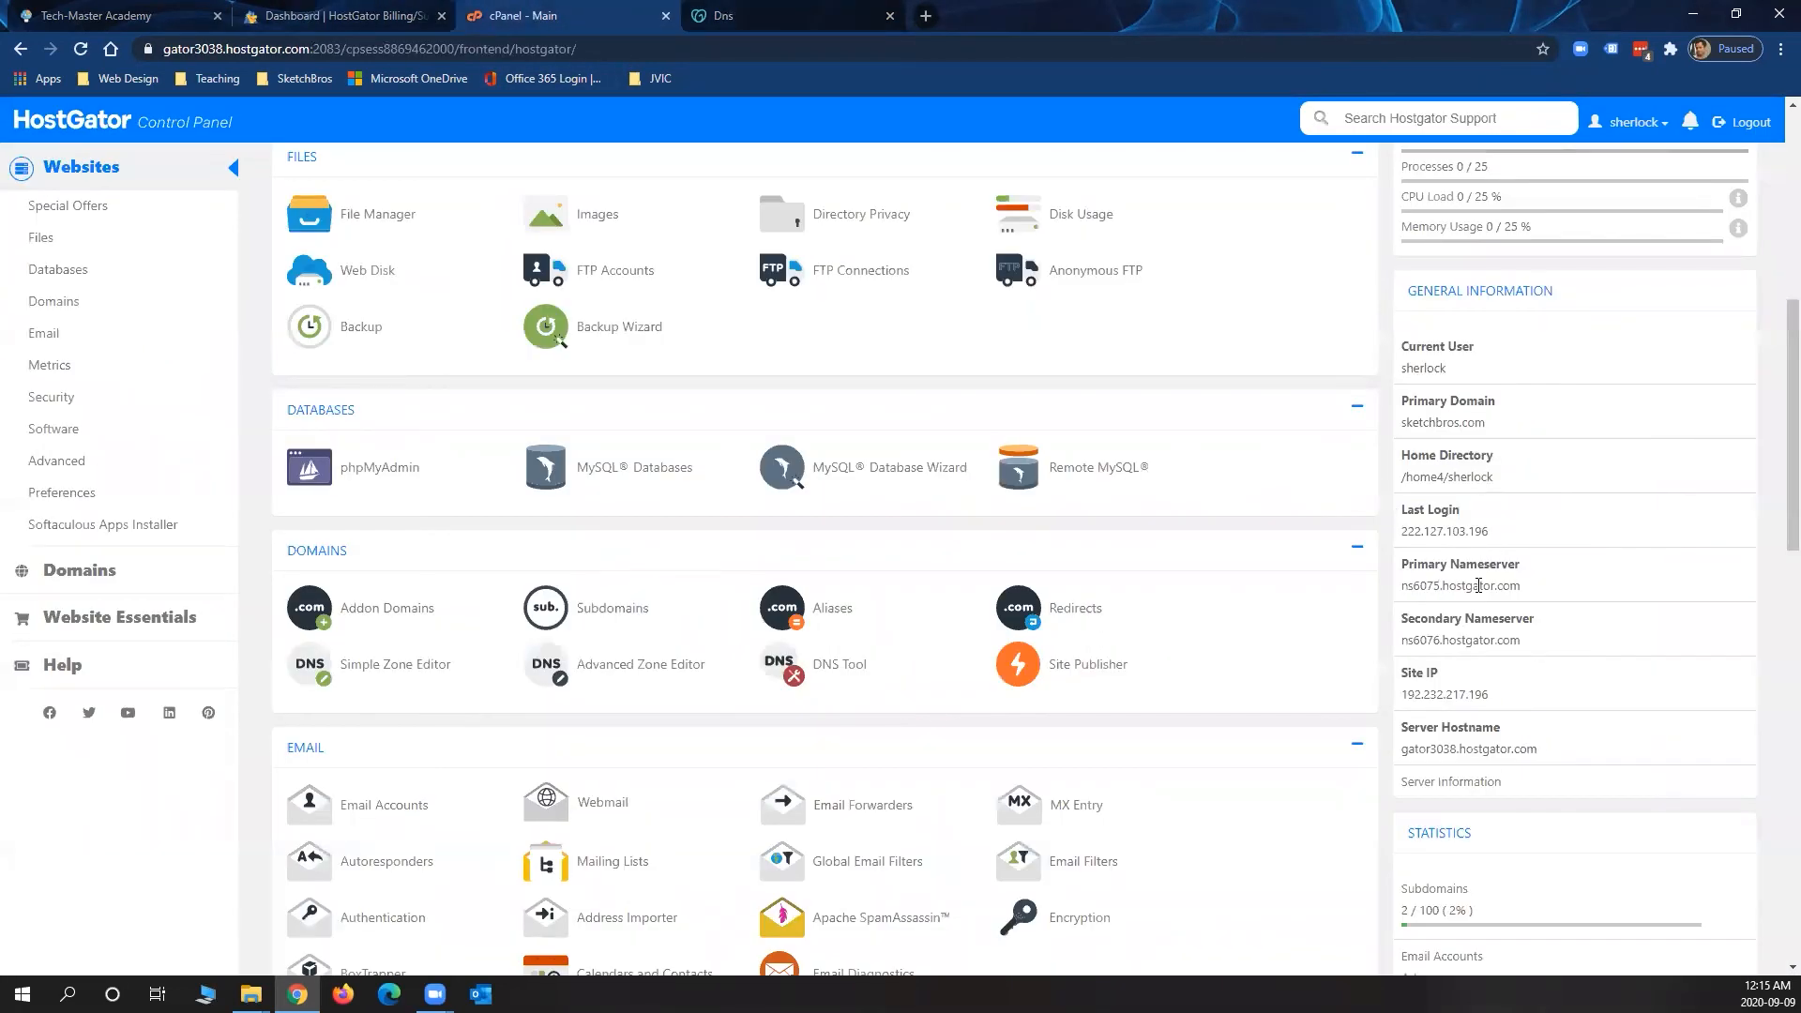
pyautogui.doubleClick(1495, 583)
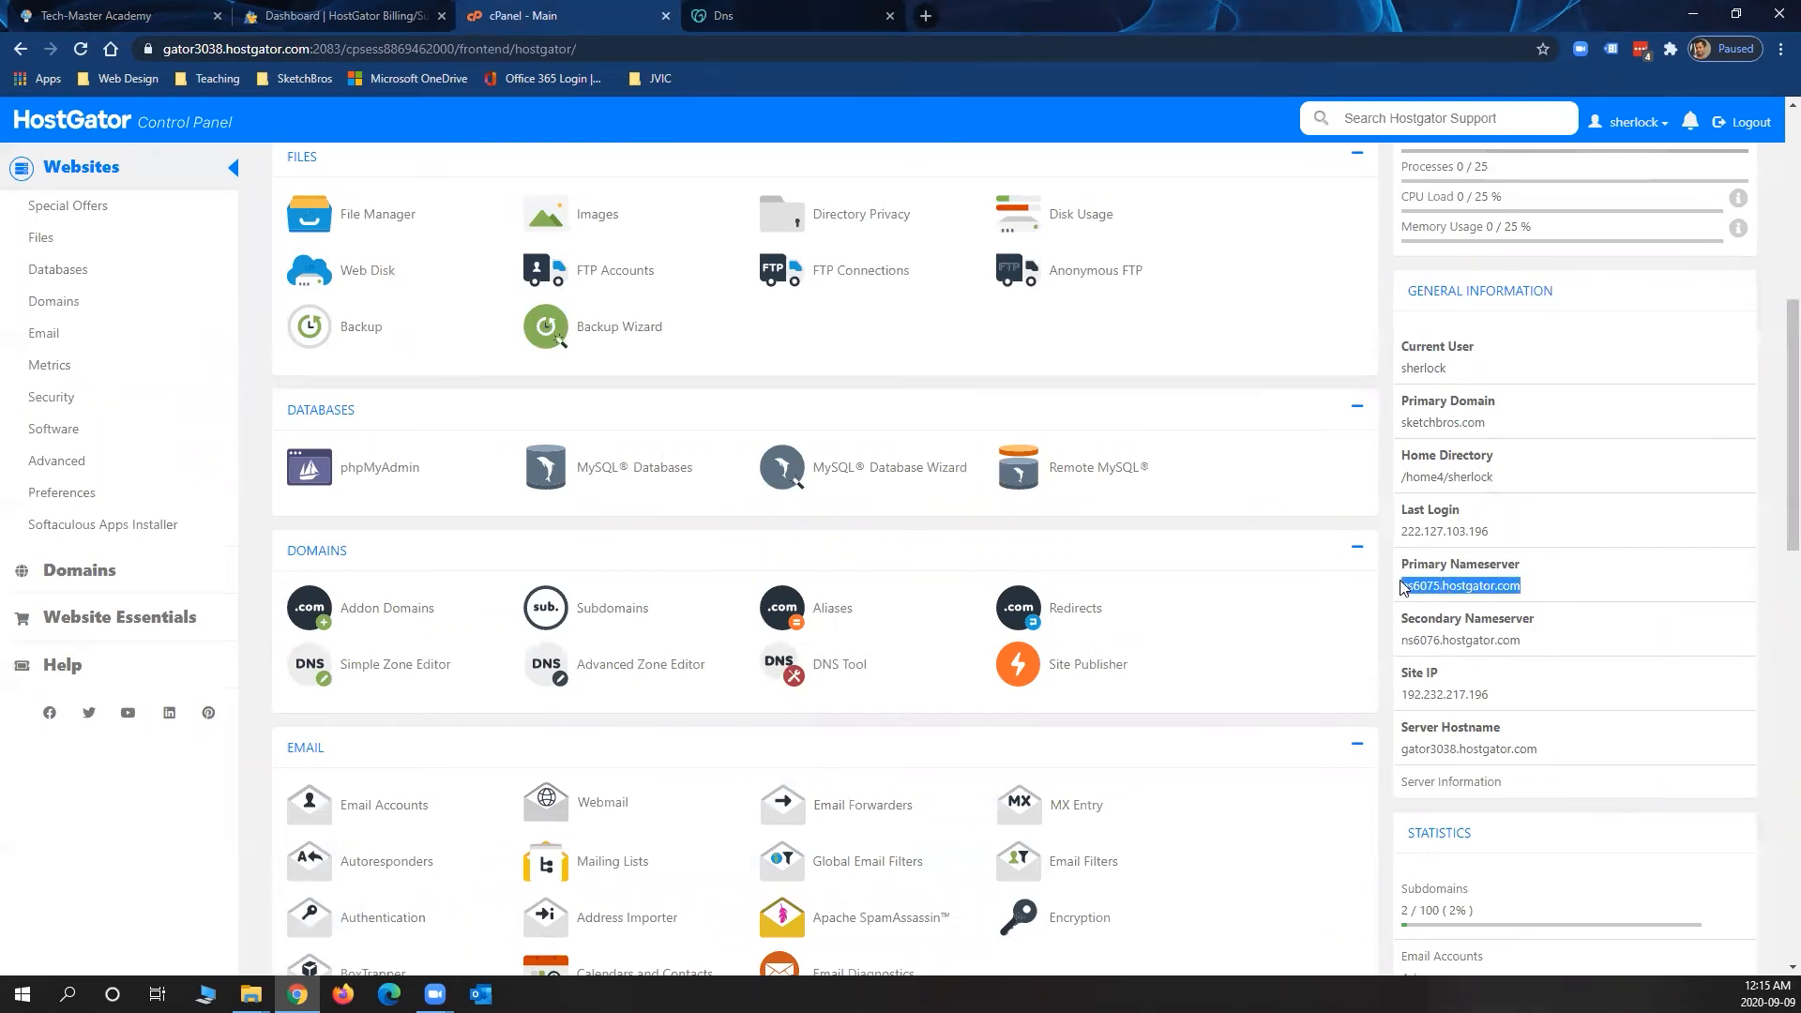
pyautogui.rightClick(1430, 589)
pyautogui.click(1463, 607)
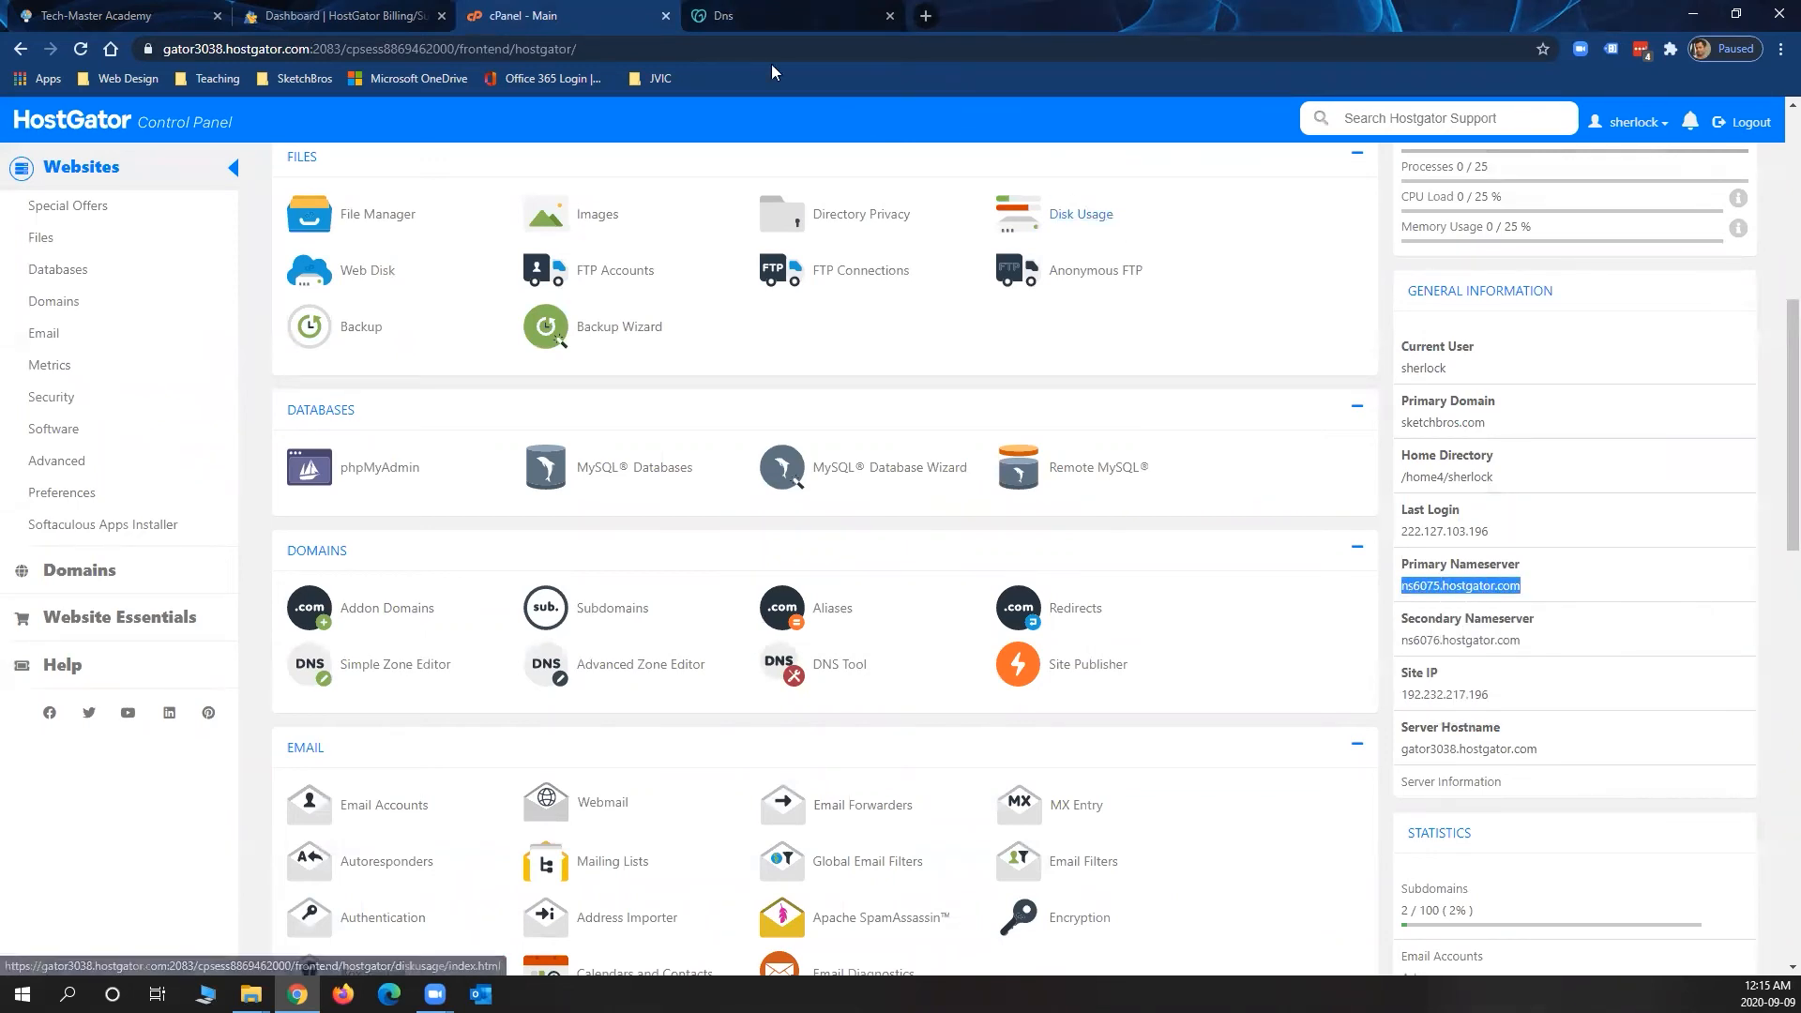
pyautogui.click(741, 16)
pyautogui.click(267, 538)
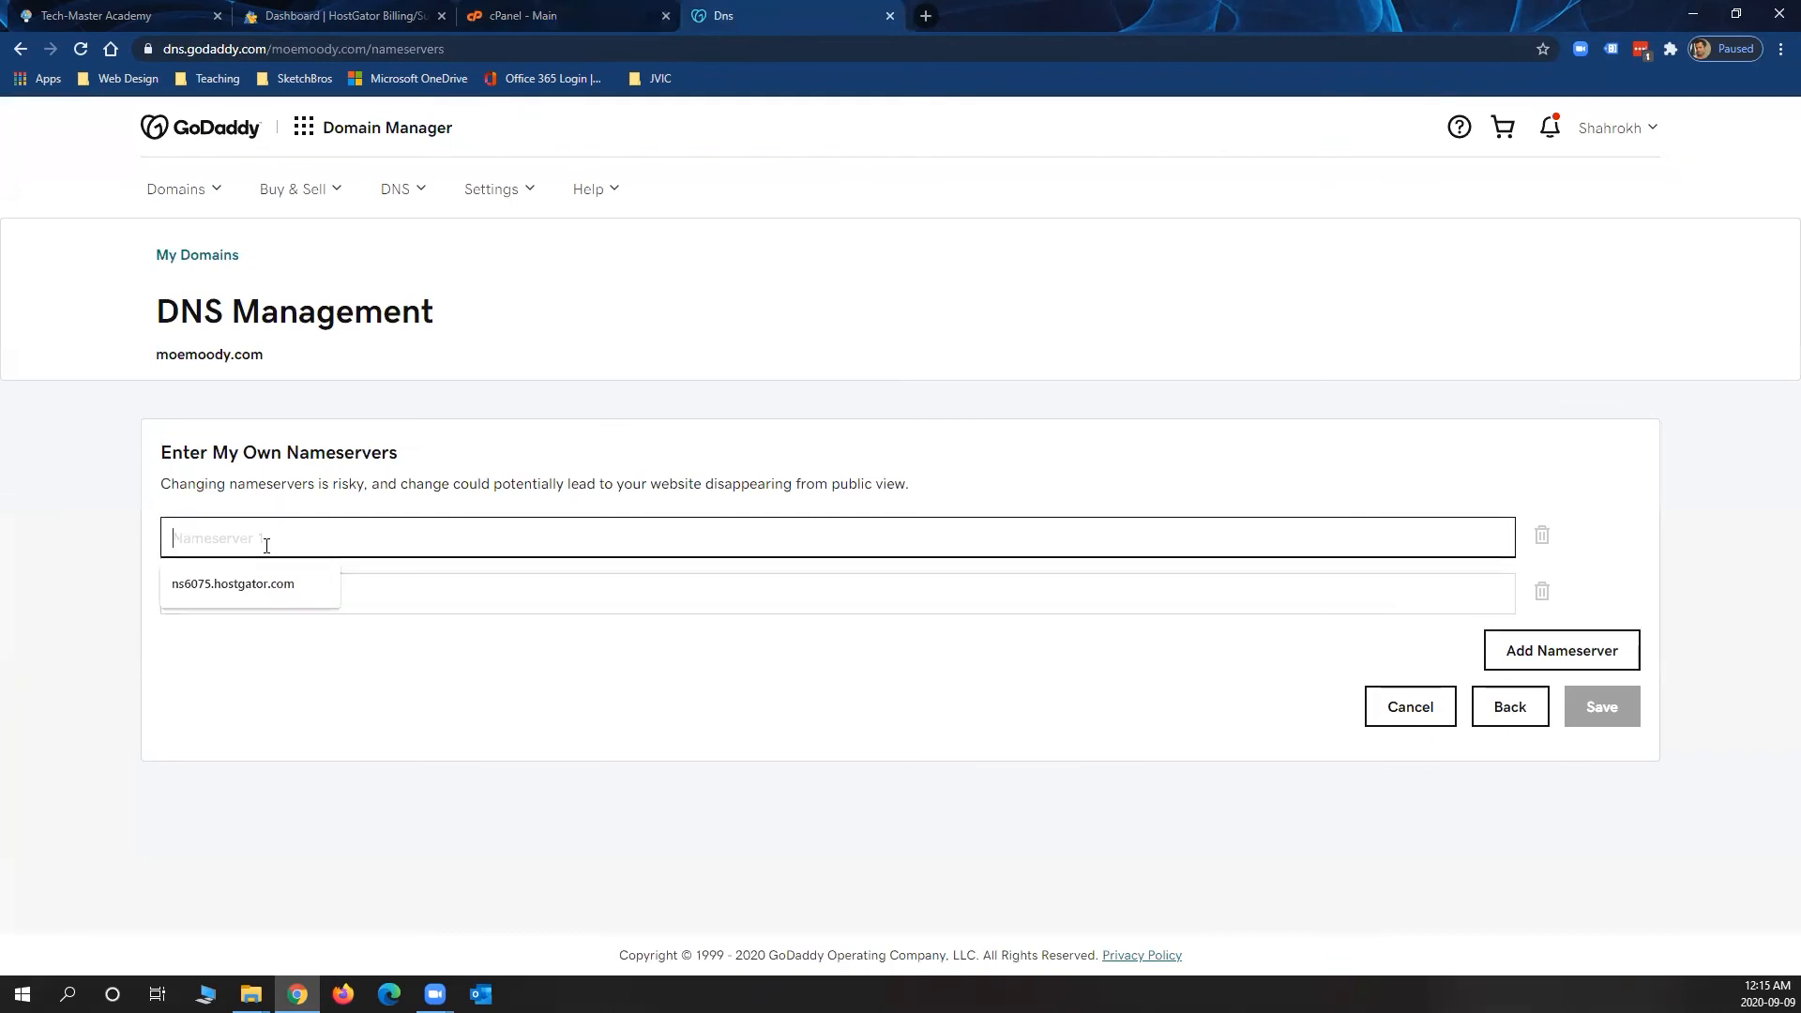
pyautogui.hotkey('ctrl', 'v')
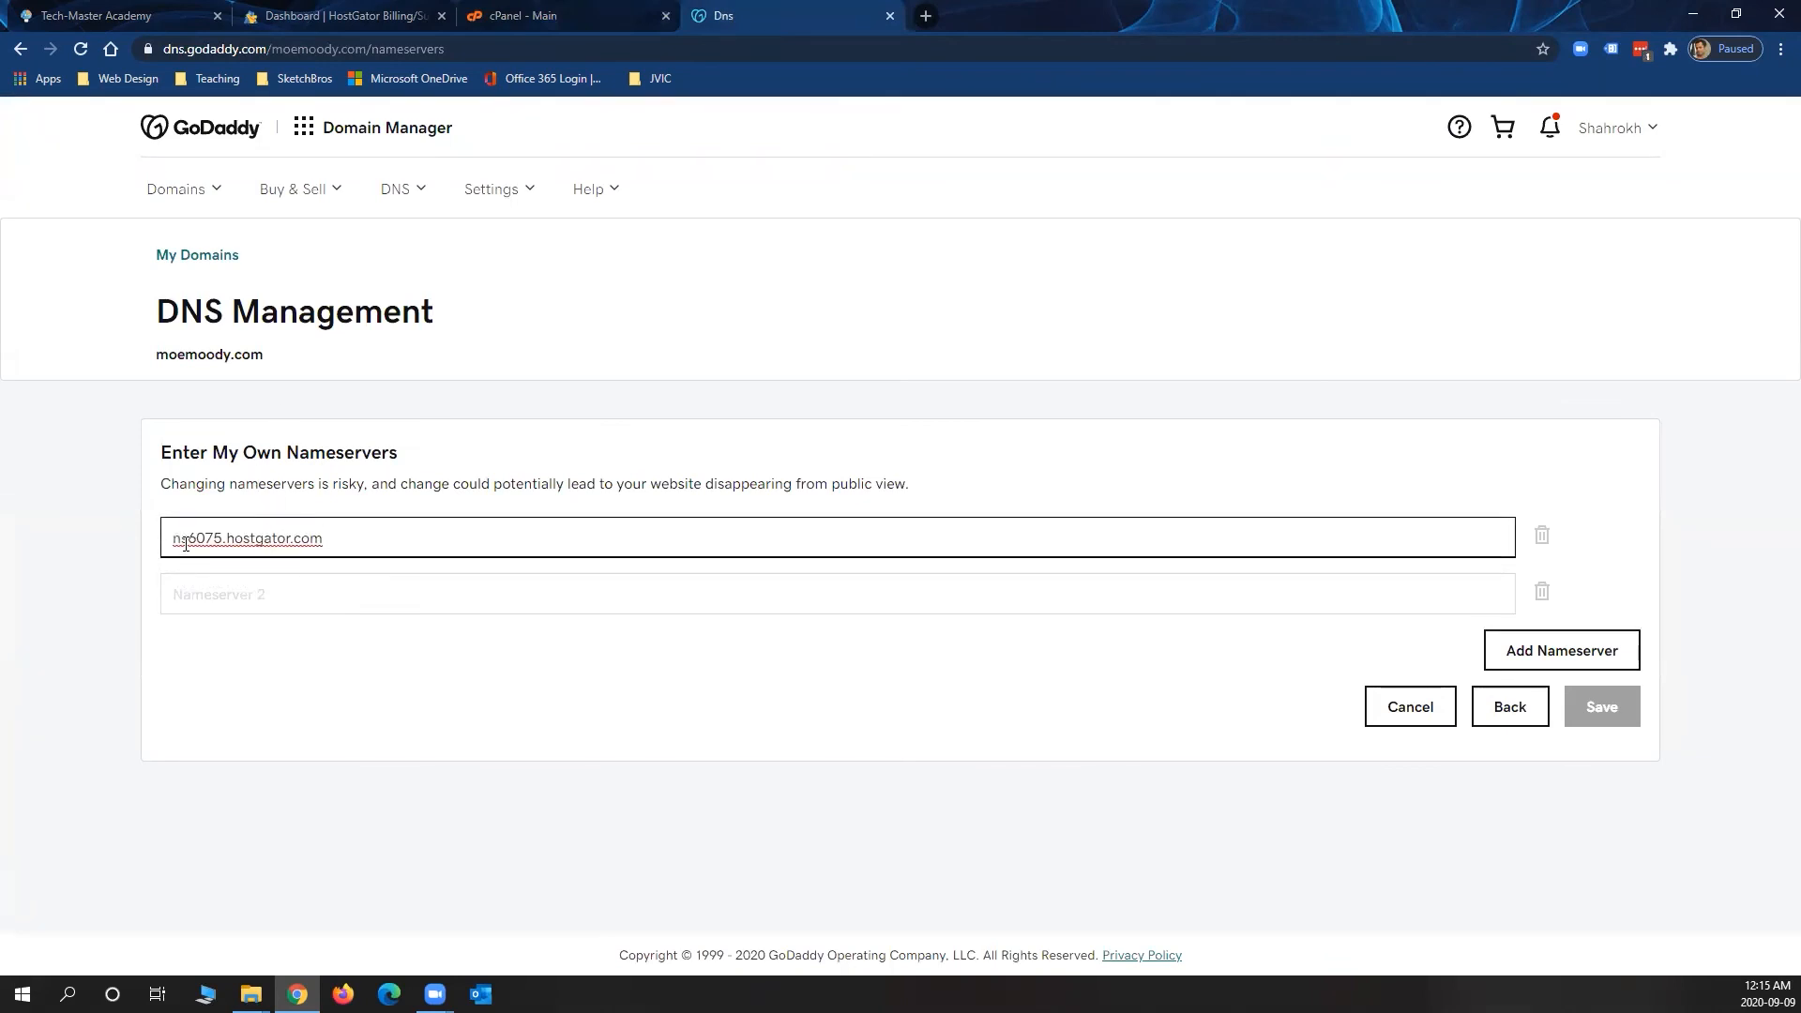
# Fill Nameserver 2 with ns6076.hostgator.com, checked against cPanel's secondary nameserver.
pyautogui.click(221, 593)
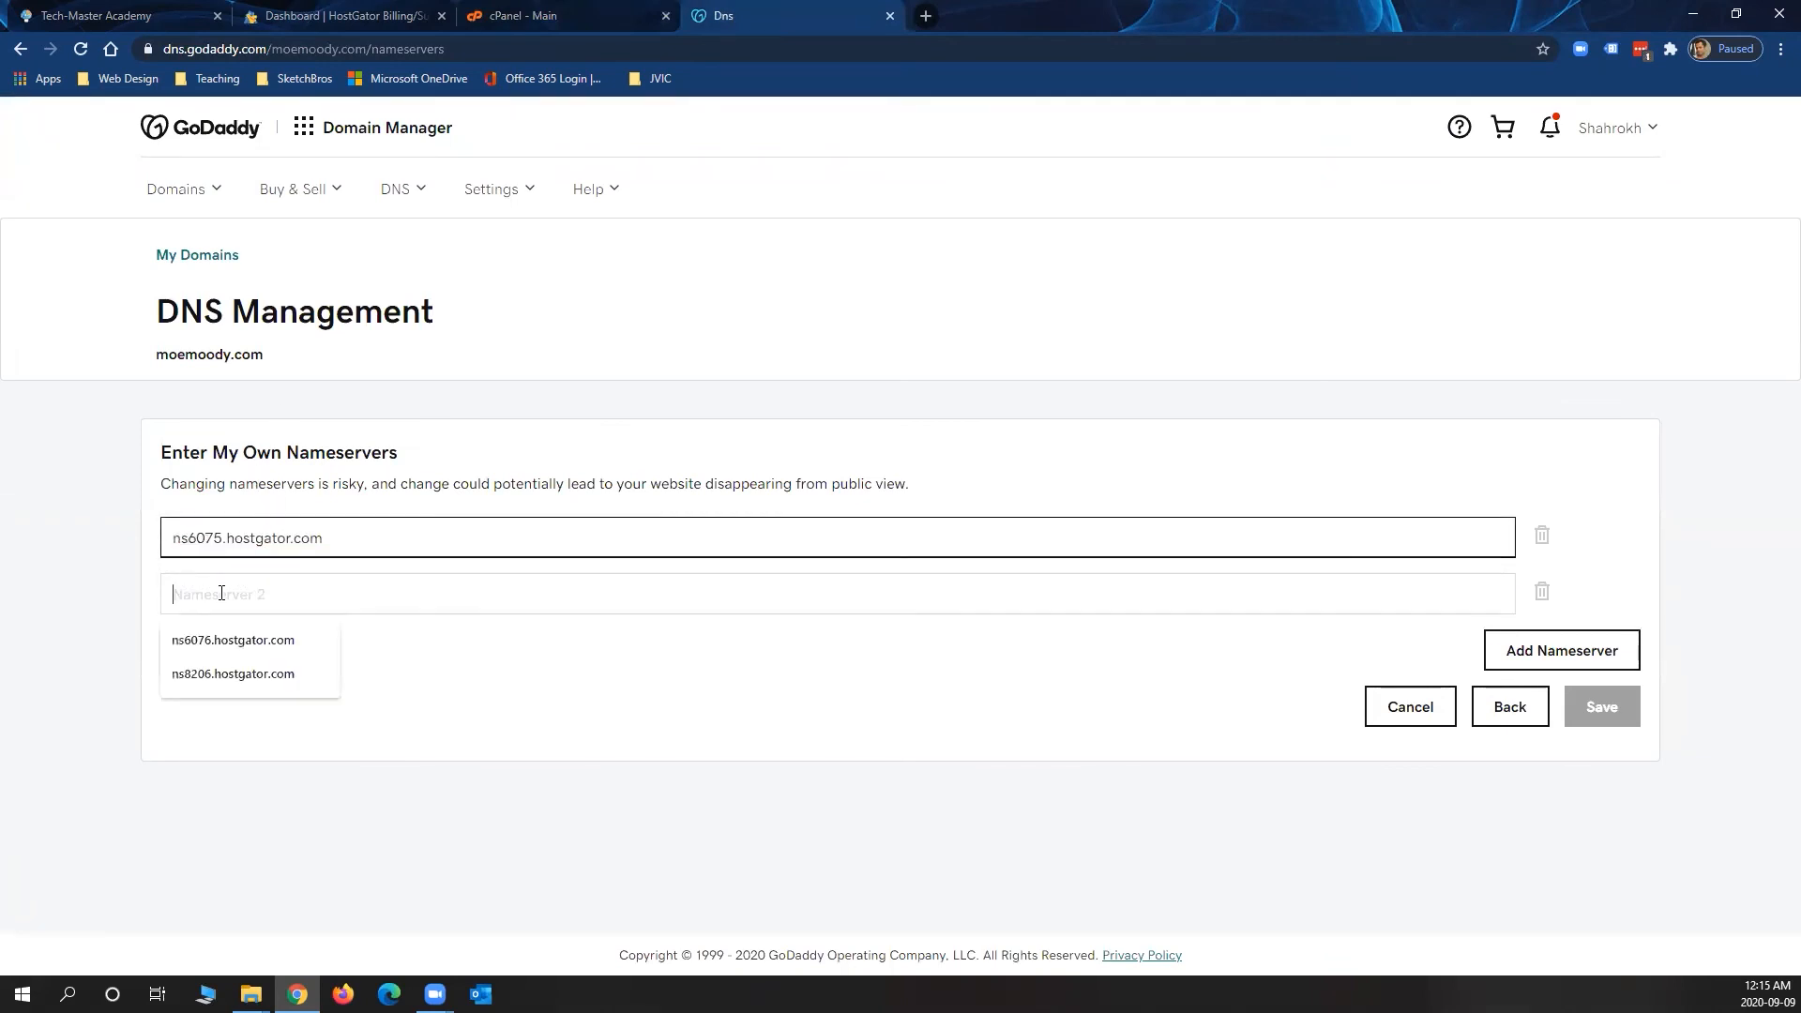
pyautogui.click(233, 639)
pyautogui.click(511, 13)
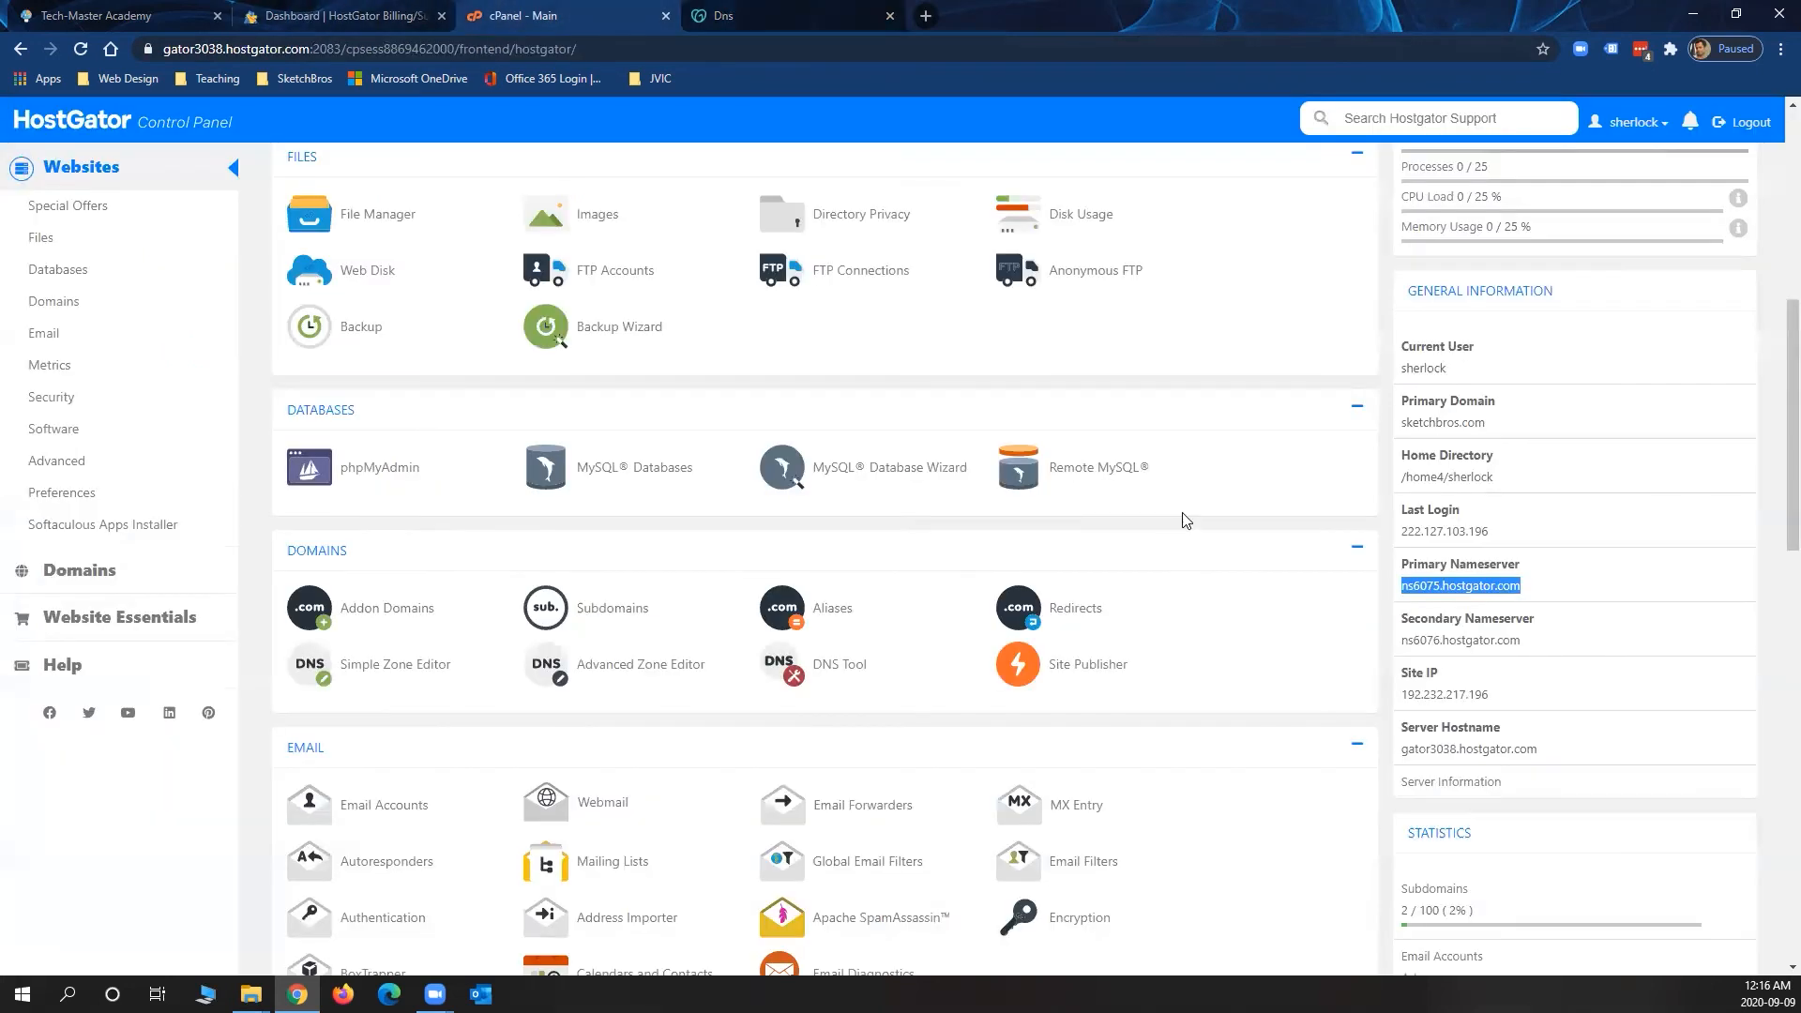
pyautogui.moveTo(1516, 637); pyautogui.dragTo(1400, 640)
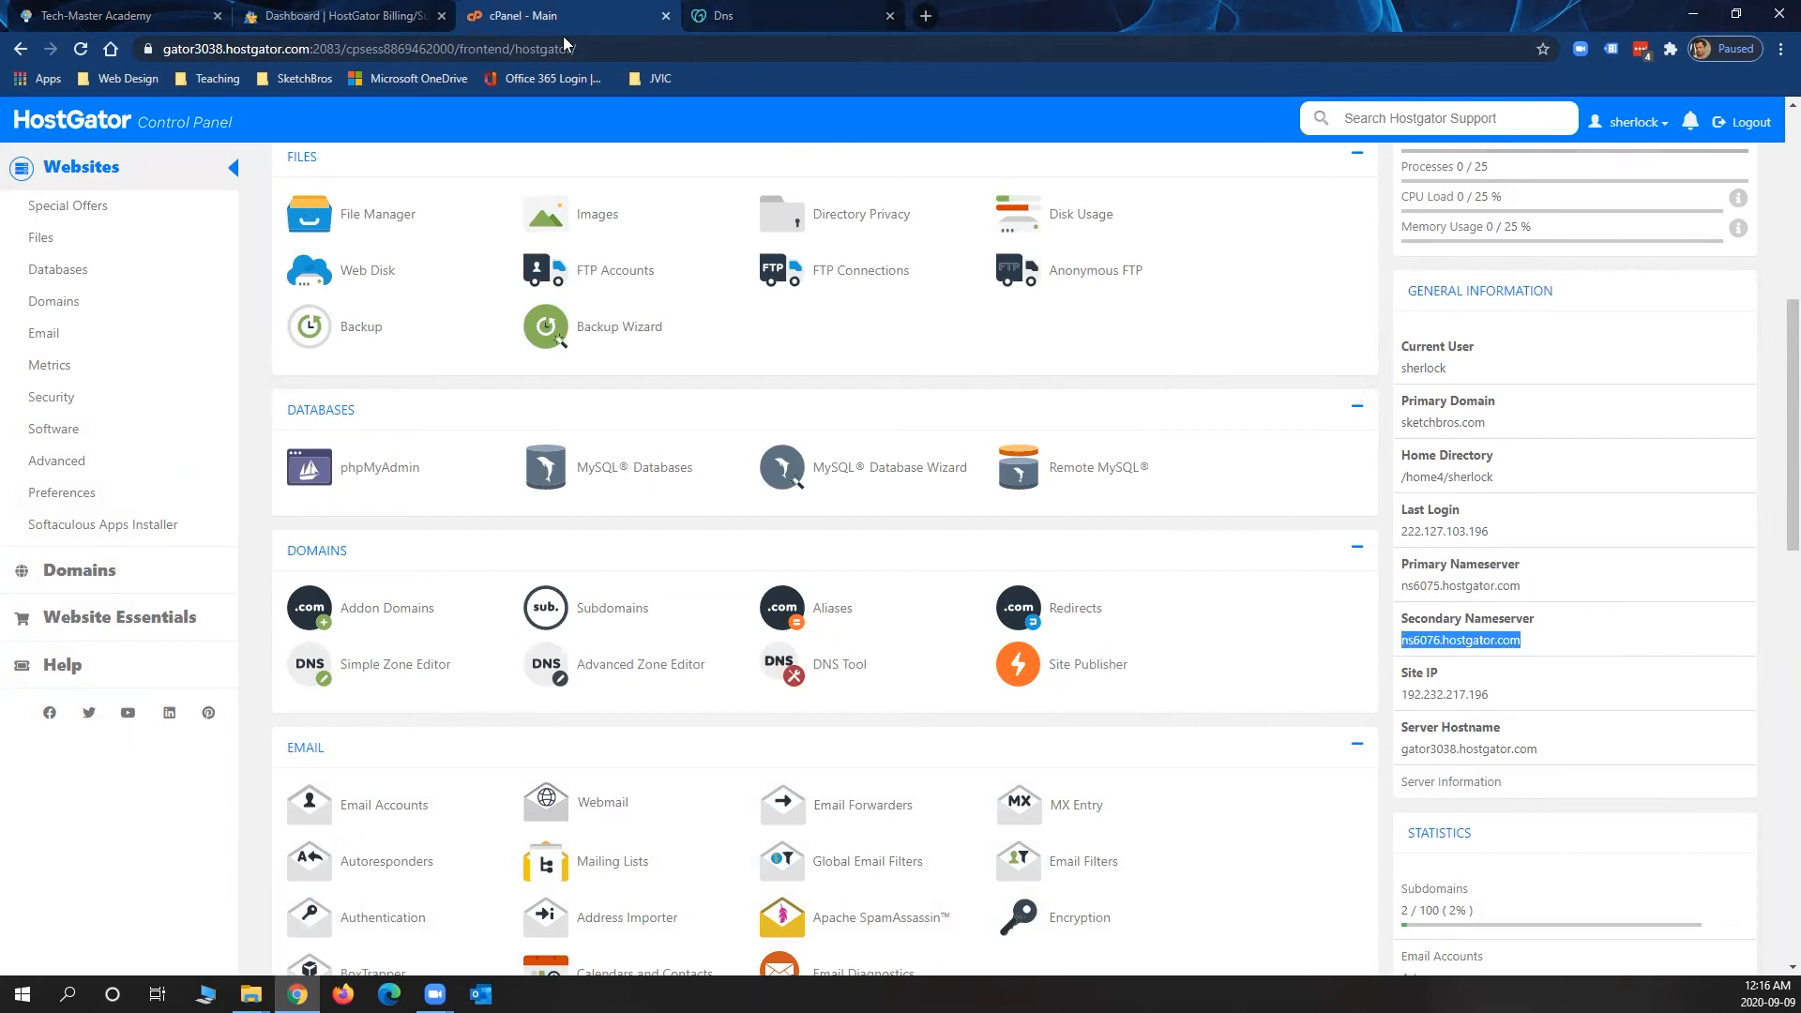
pyautogui.click(722, 15)
pyautogui.hotkey('ctrl', 'v')
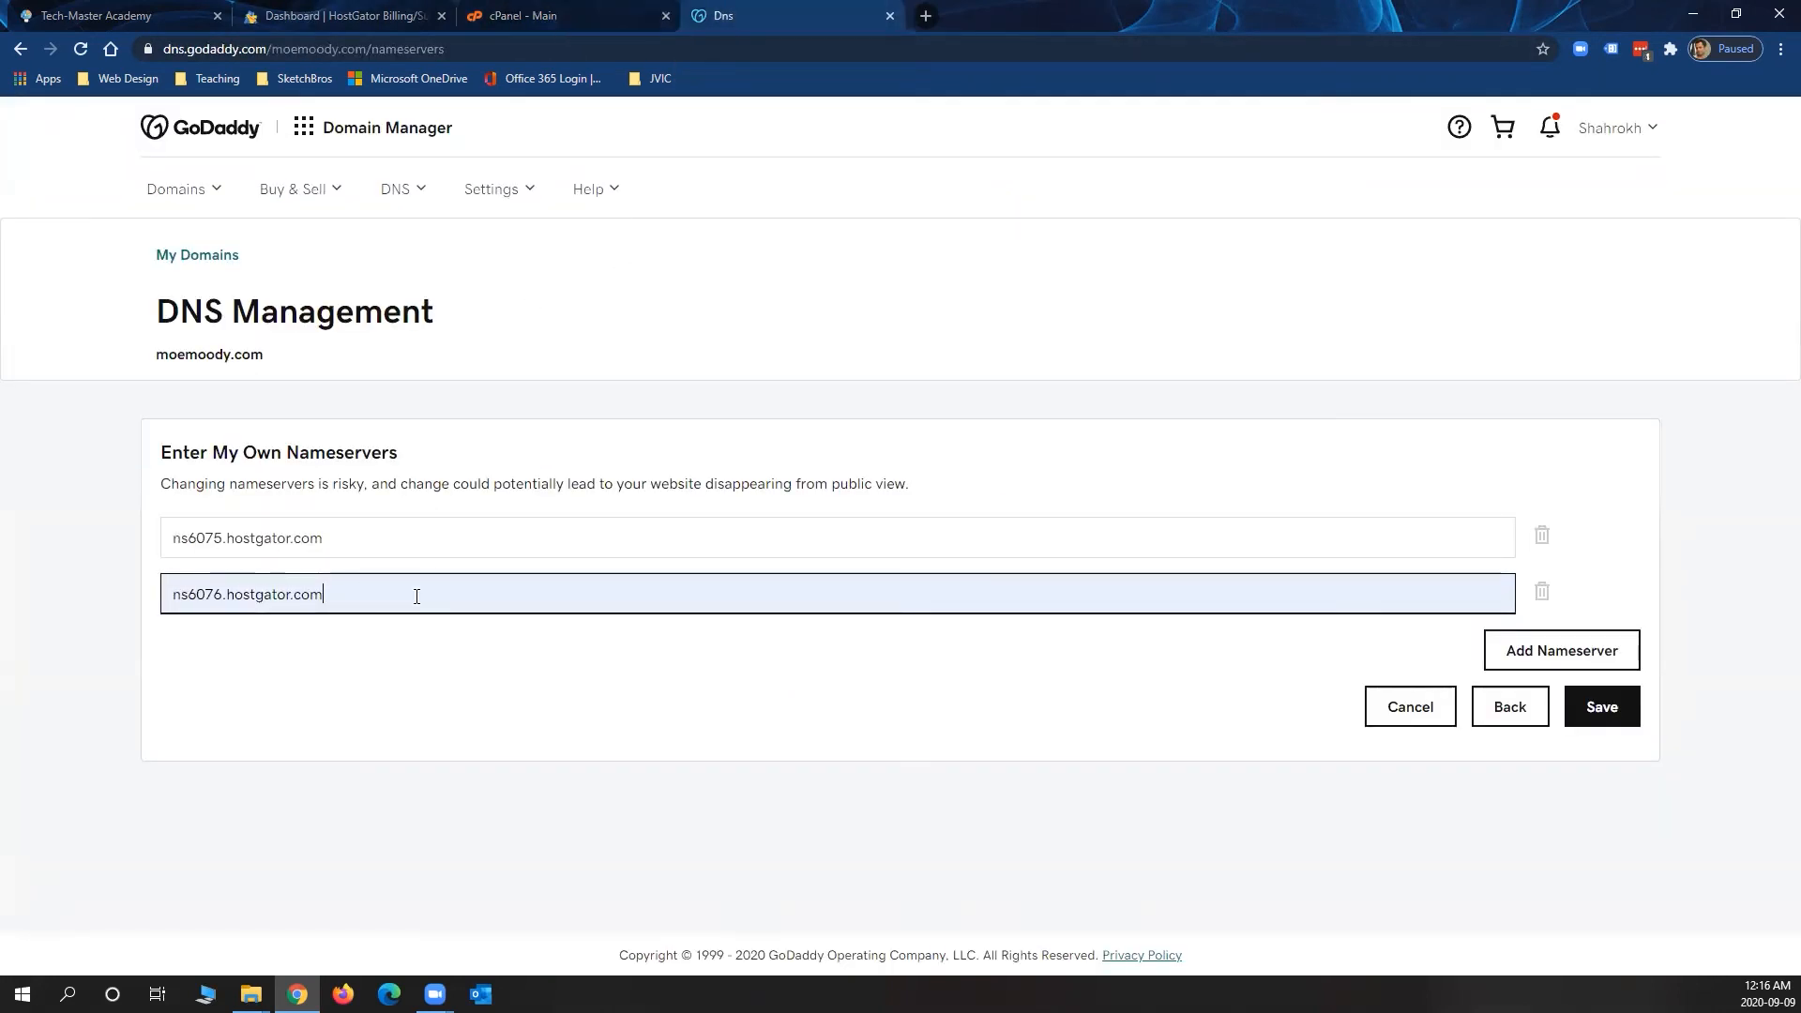
pyautogui.click(1035, 705)
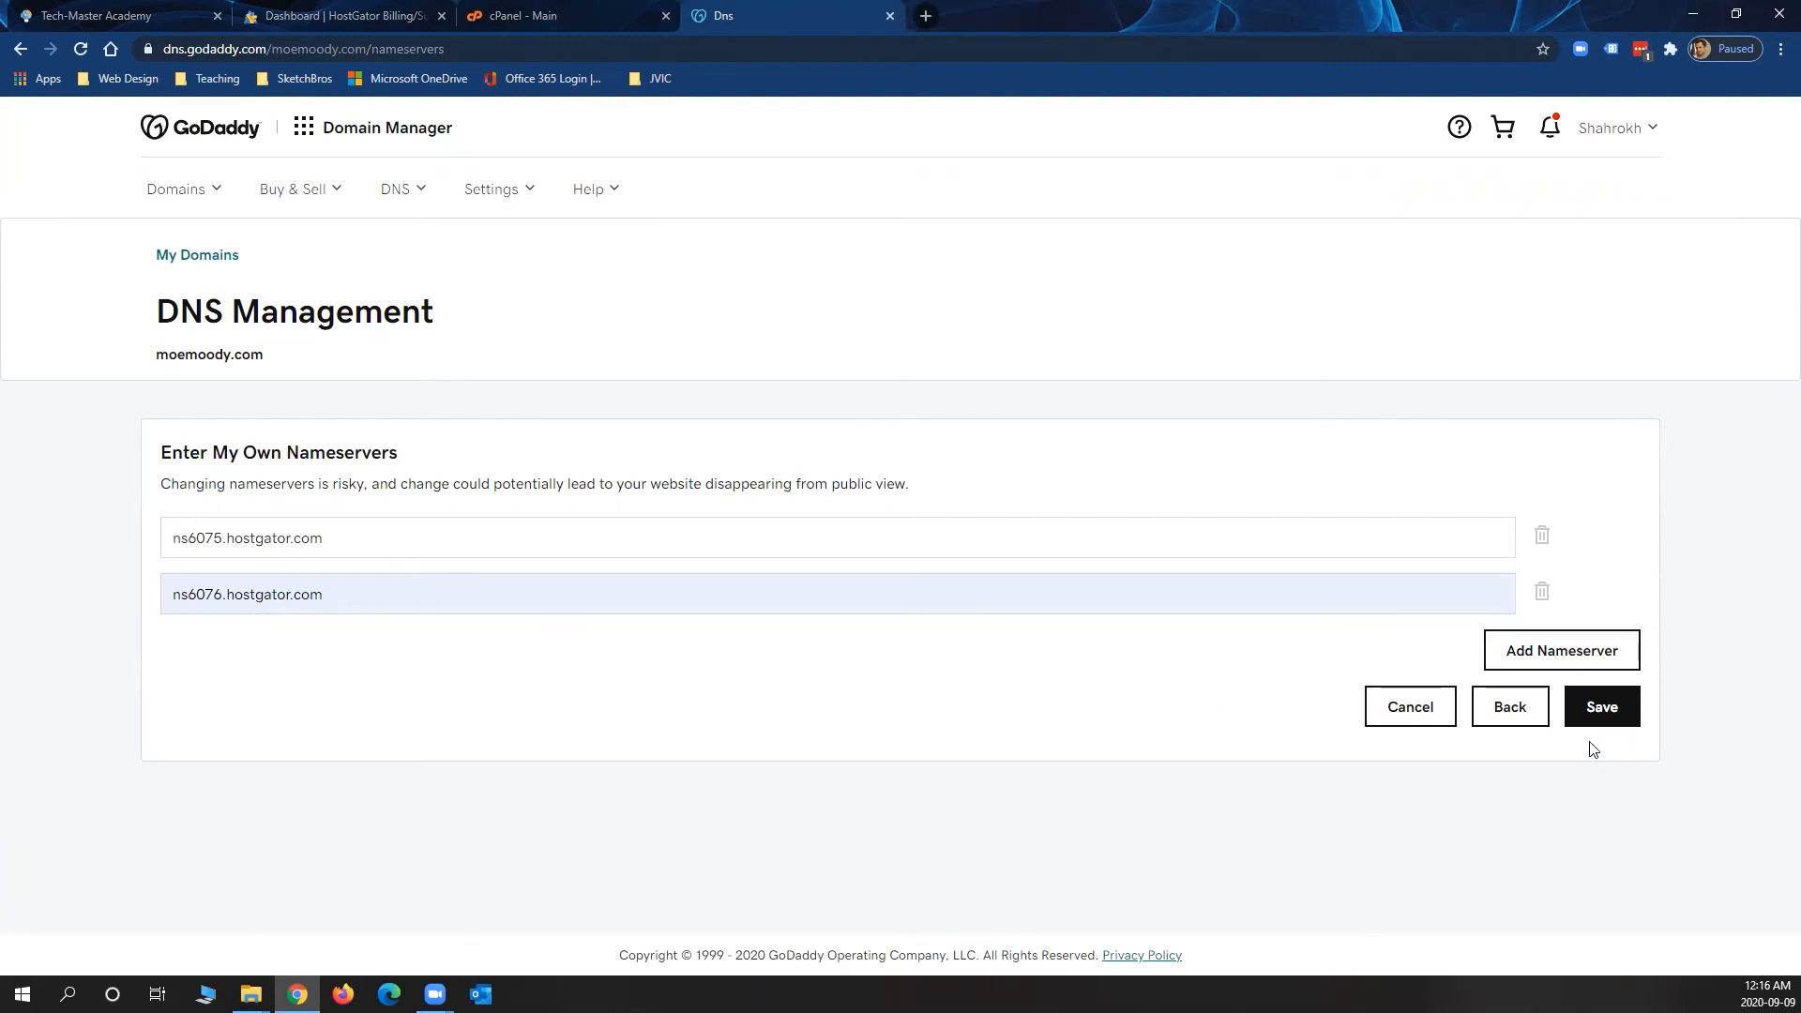
# Save the HostGator nameservers, tick the consent box, and continue the Nameserver Update.
pyautogui.click(1602, 717)
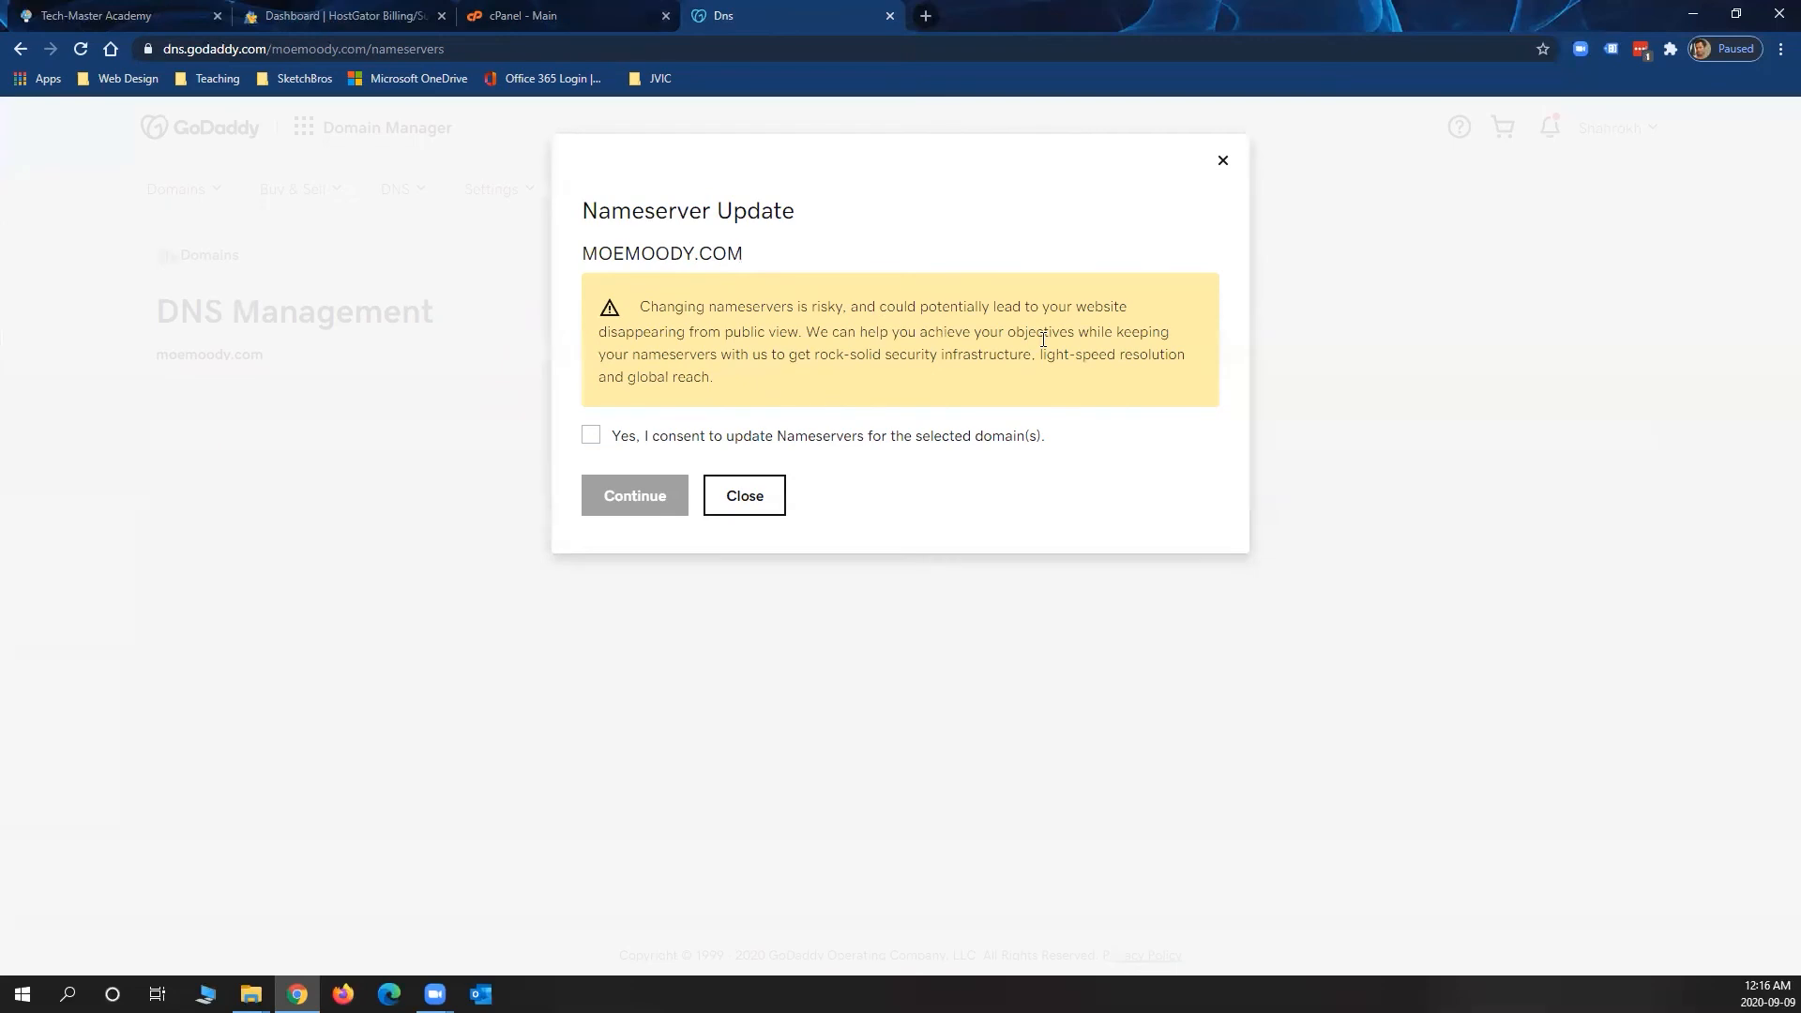
pyautogui.click(591, 435)
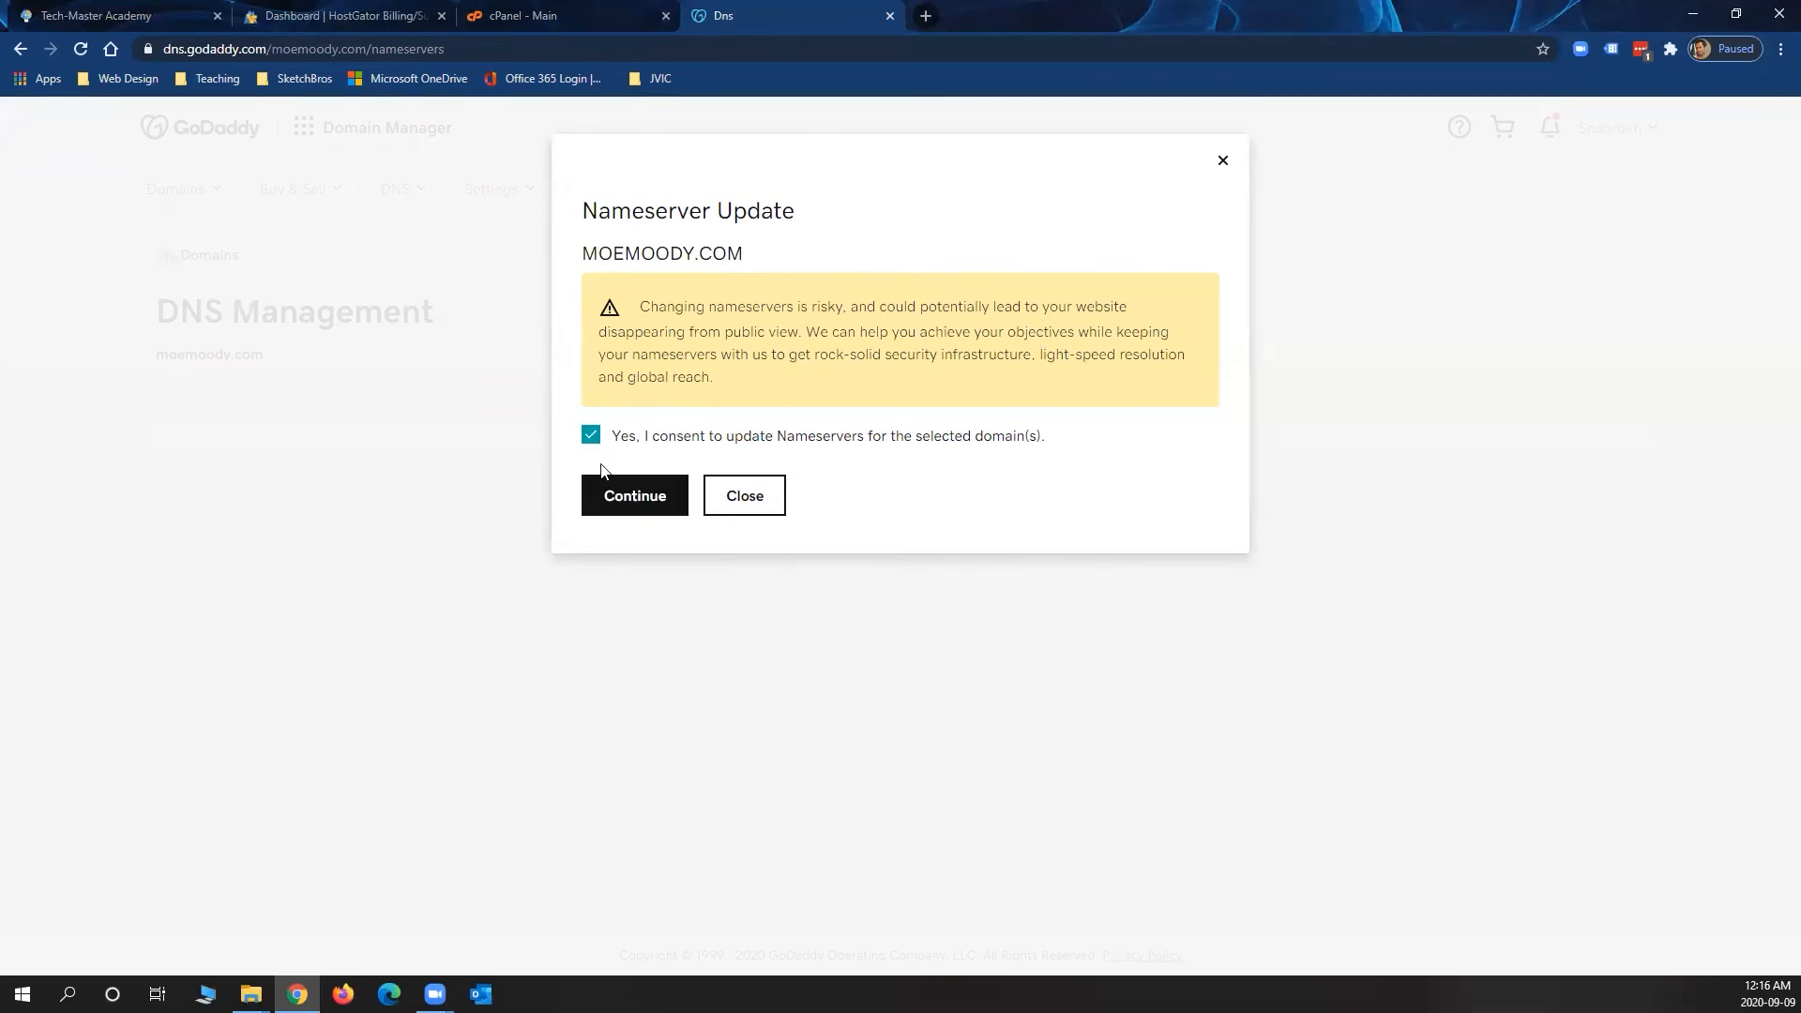
pyautogui.click(635, 502)
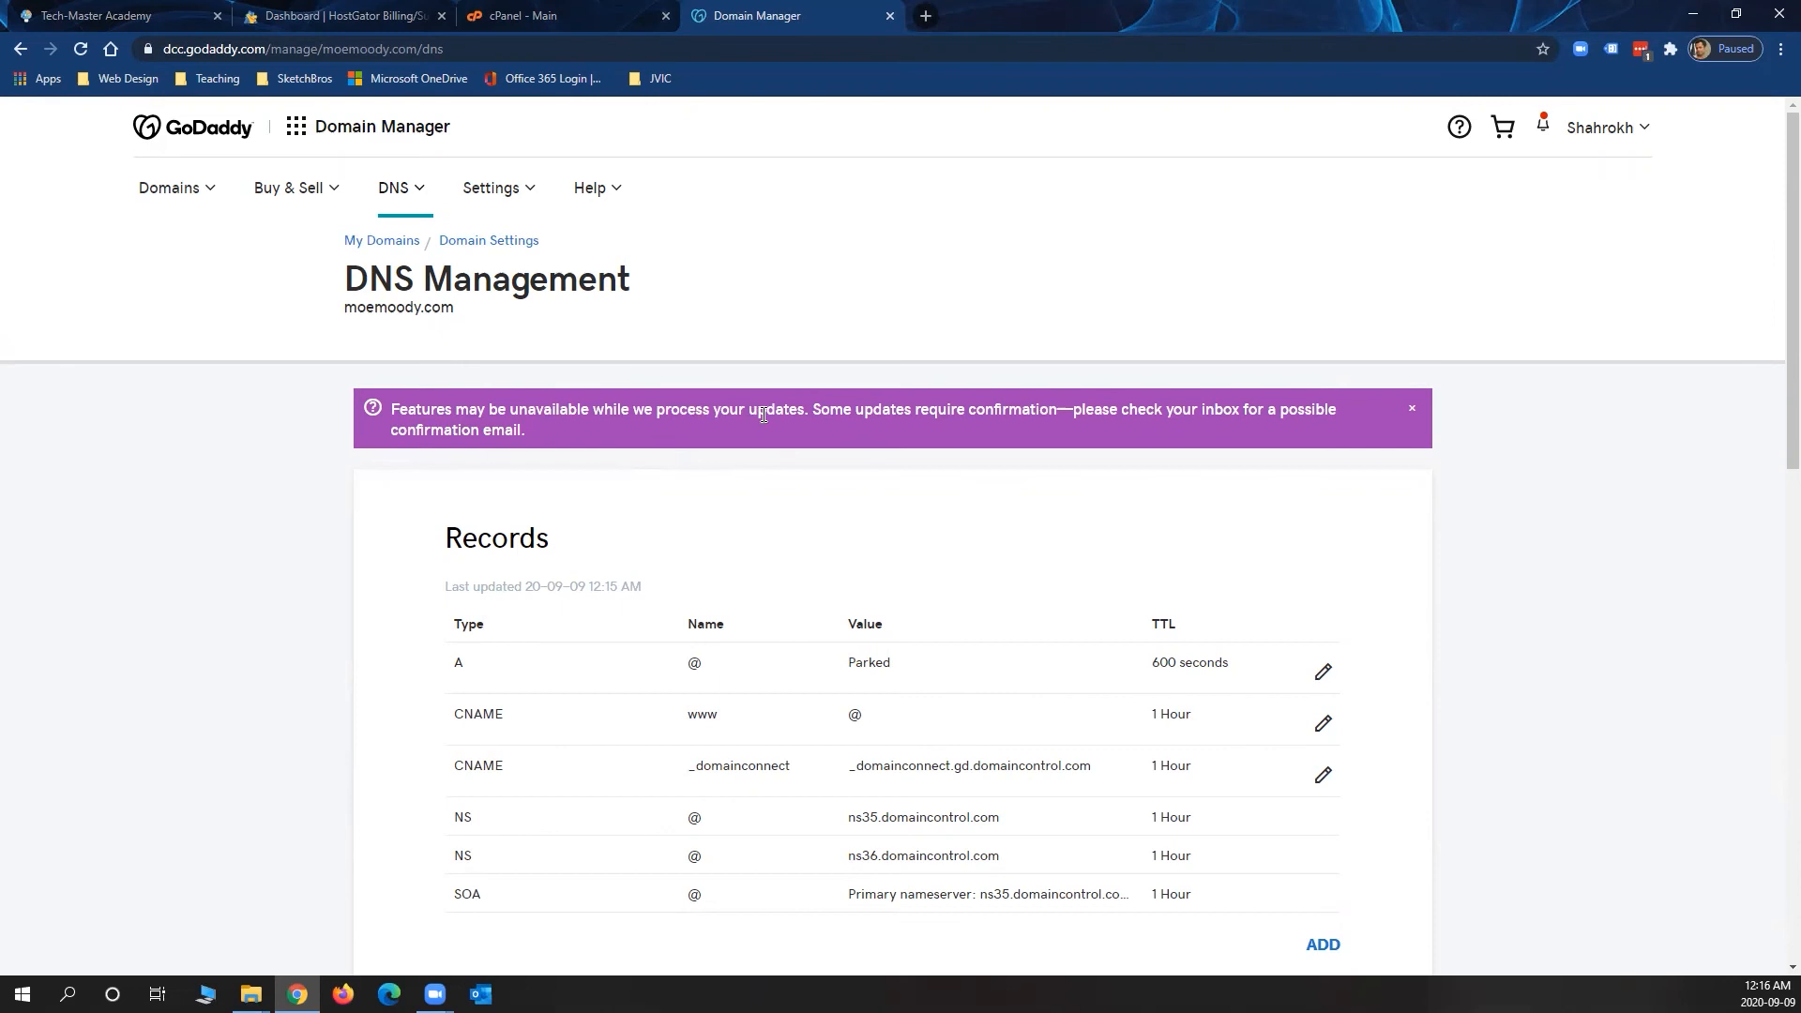
# Reload to confirm ns6075/ns6076.hostgator.com are listed, then sign out of GoDaddy.
pyautogui.scroll(-6, 1210, 532)
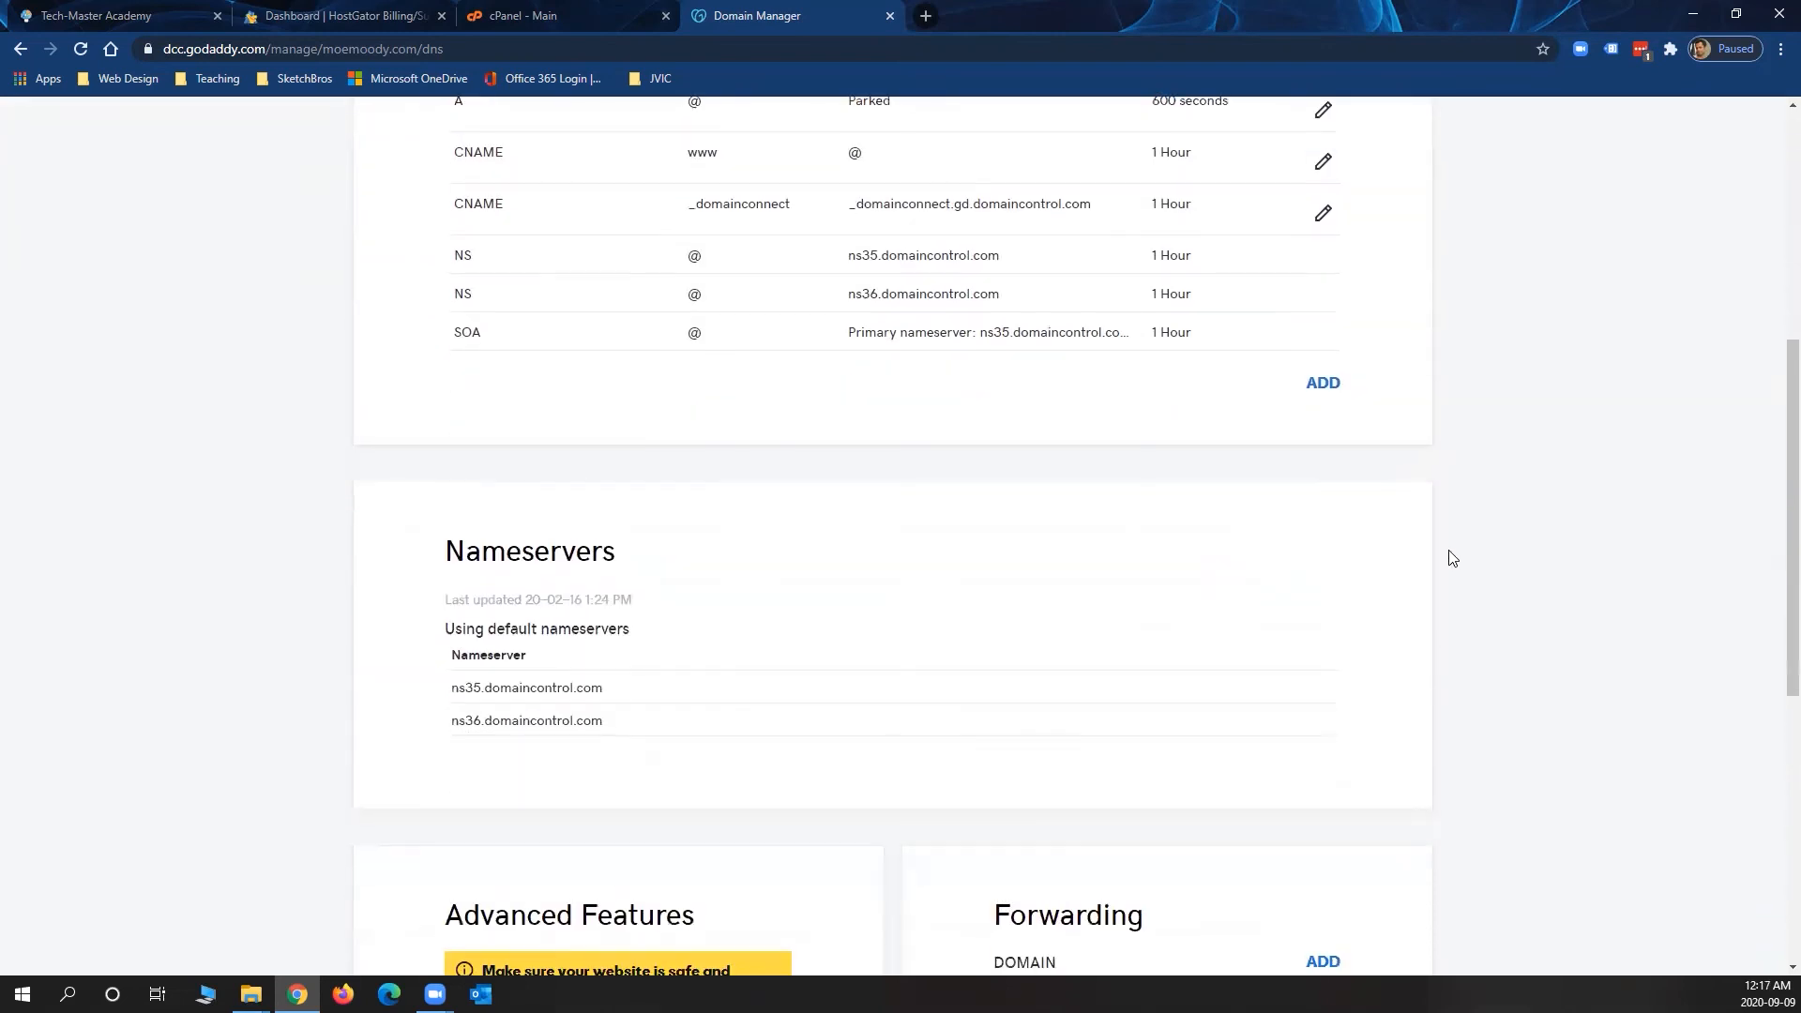
pyautogui.scroll(6, 1454, 560)
pyautogui.scroll(-1, 1471, 564)
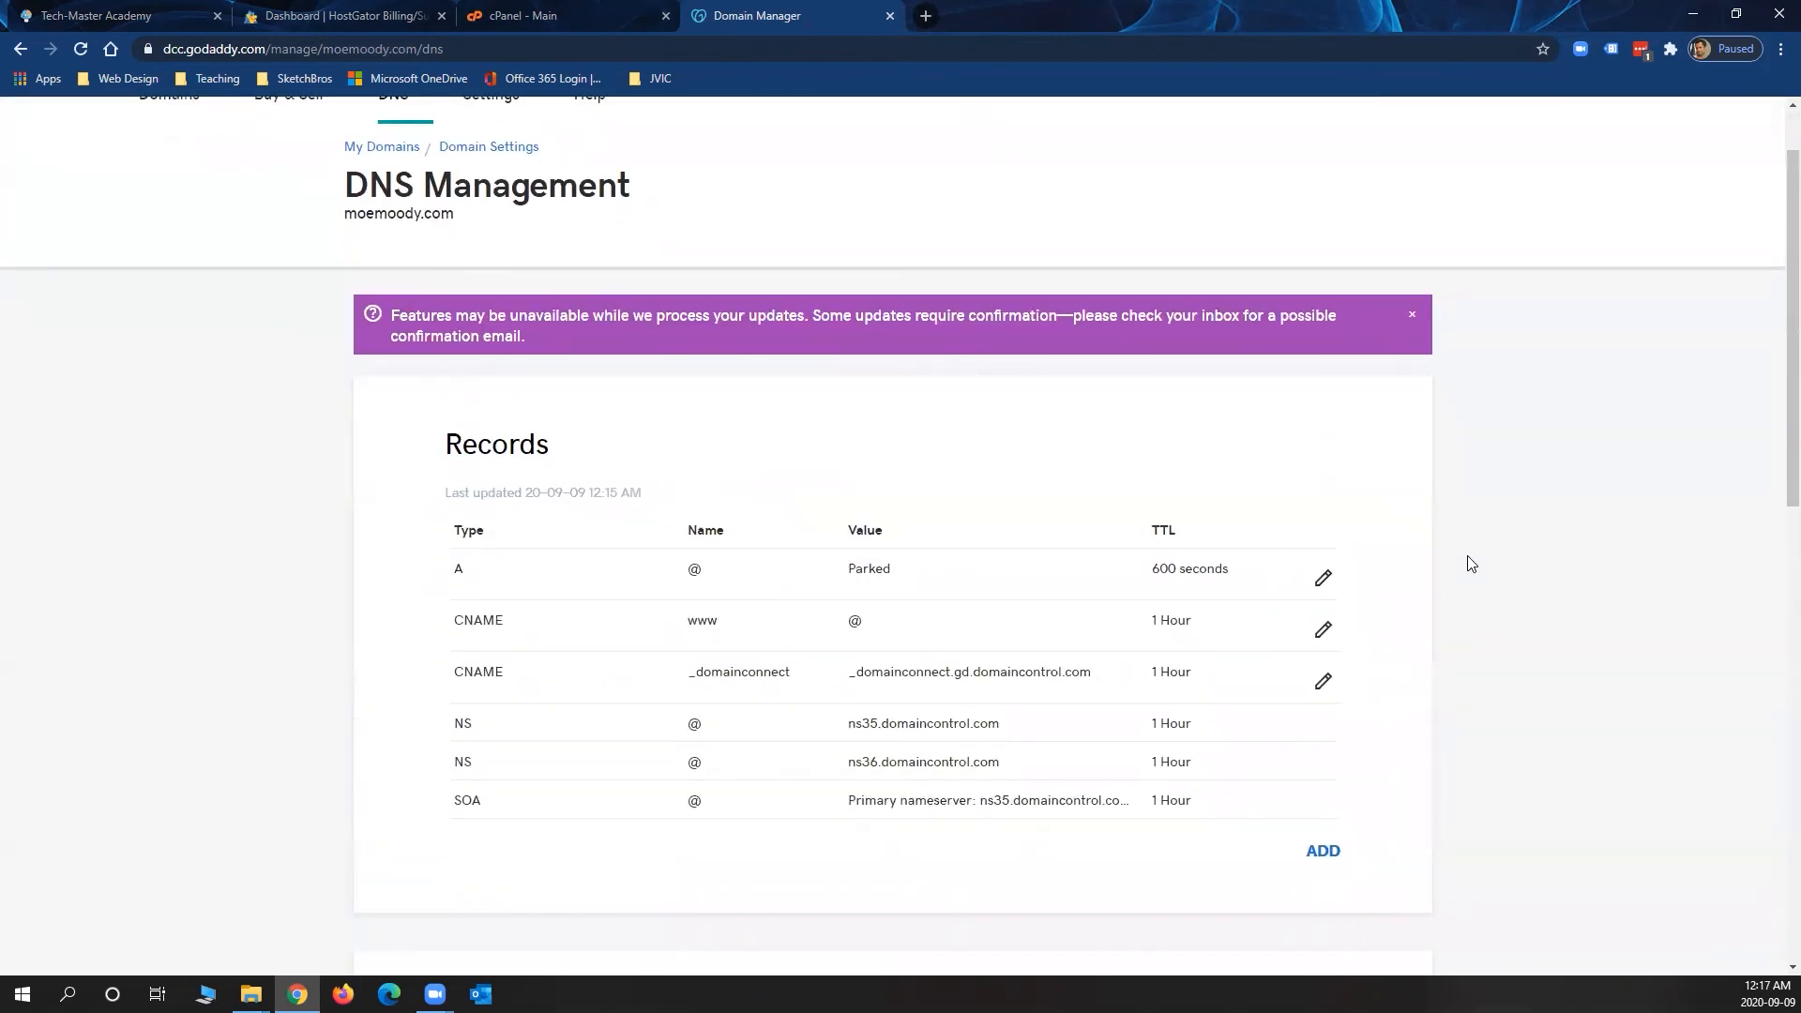
pyautogui.press('F5')
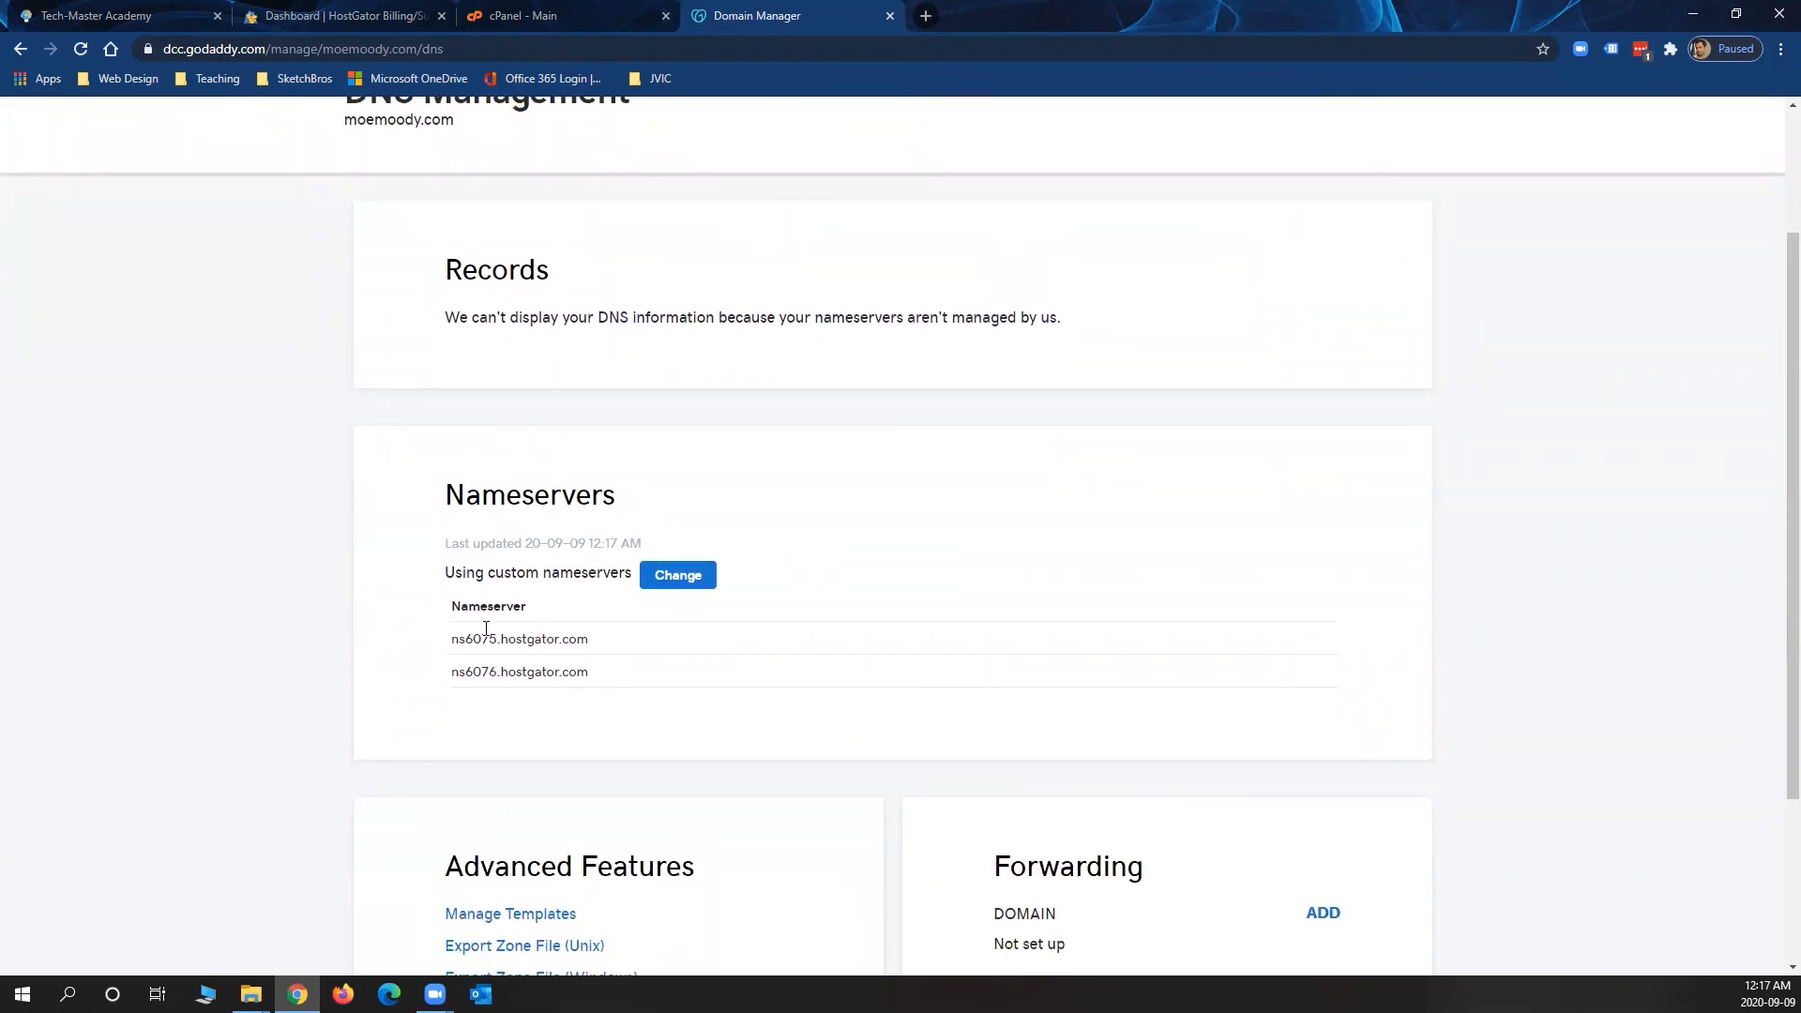
pyautogui.scroll(2, 527, 659)
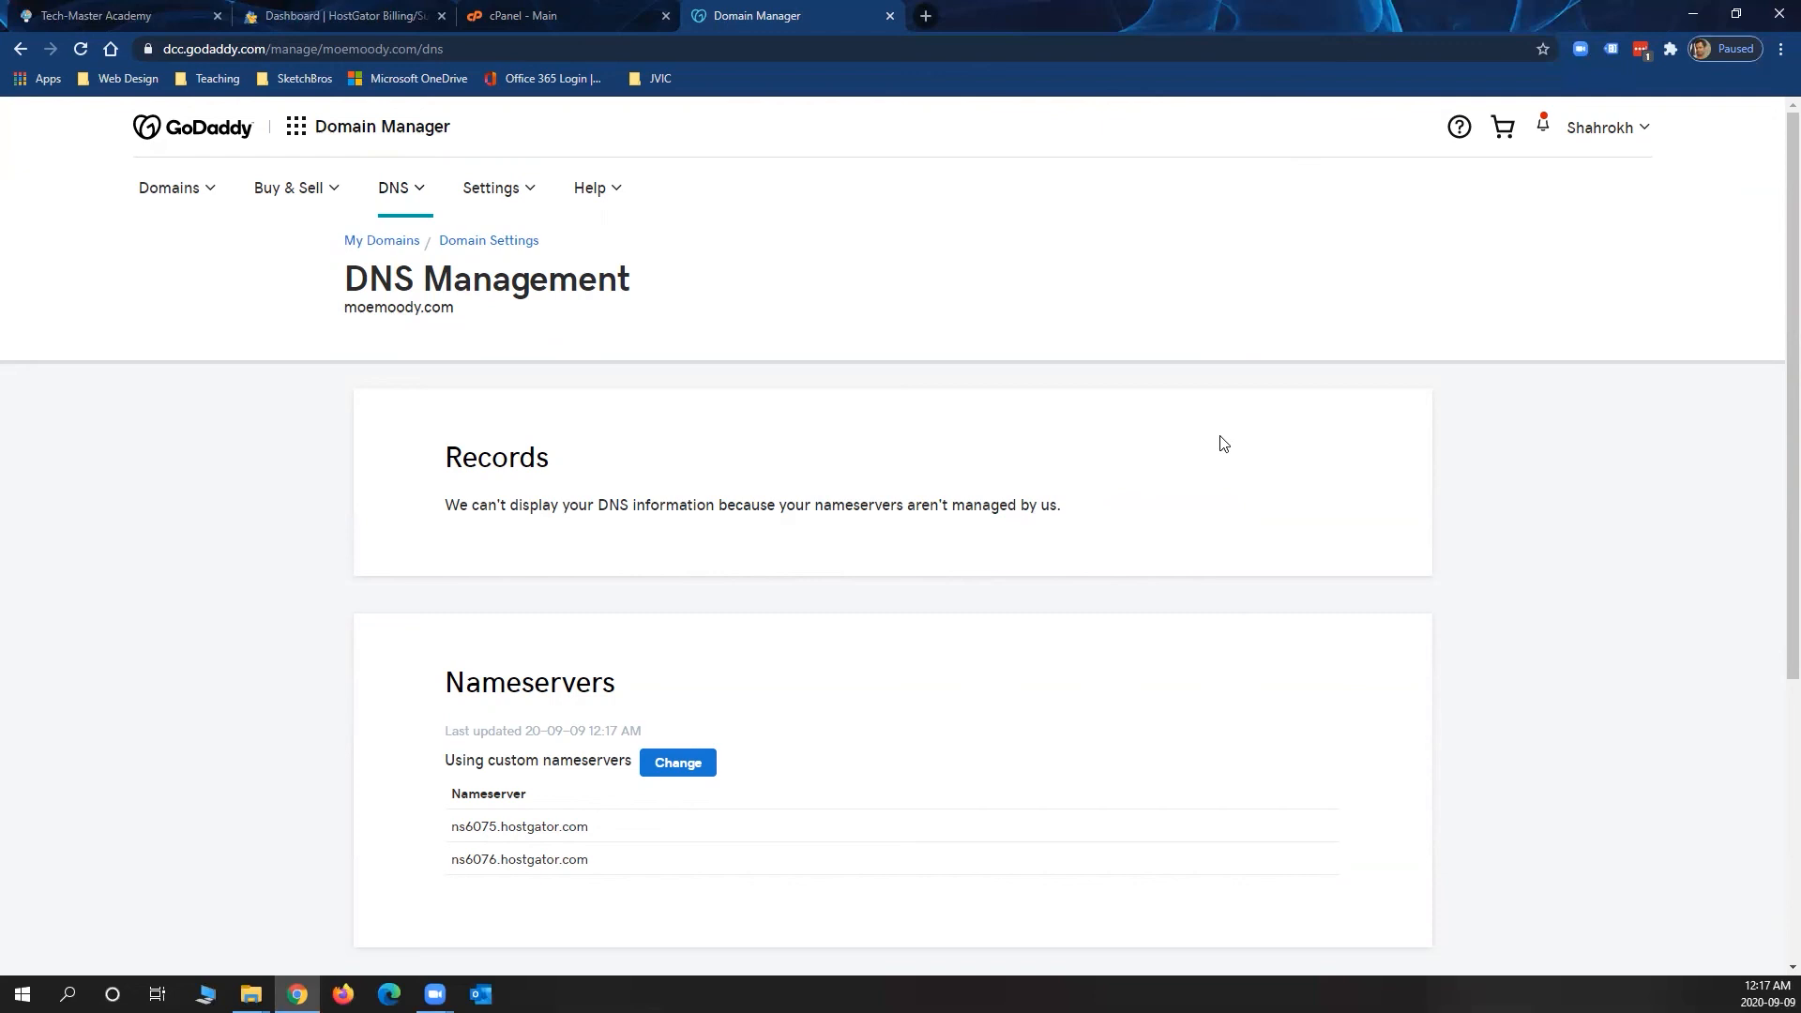
pyautogui.click(1625, 129)
pyautogui.click(1444, 481)
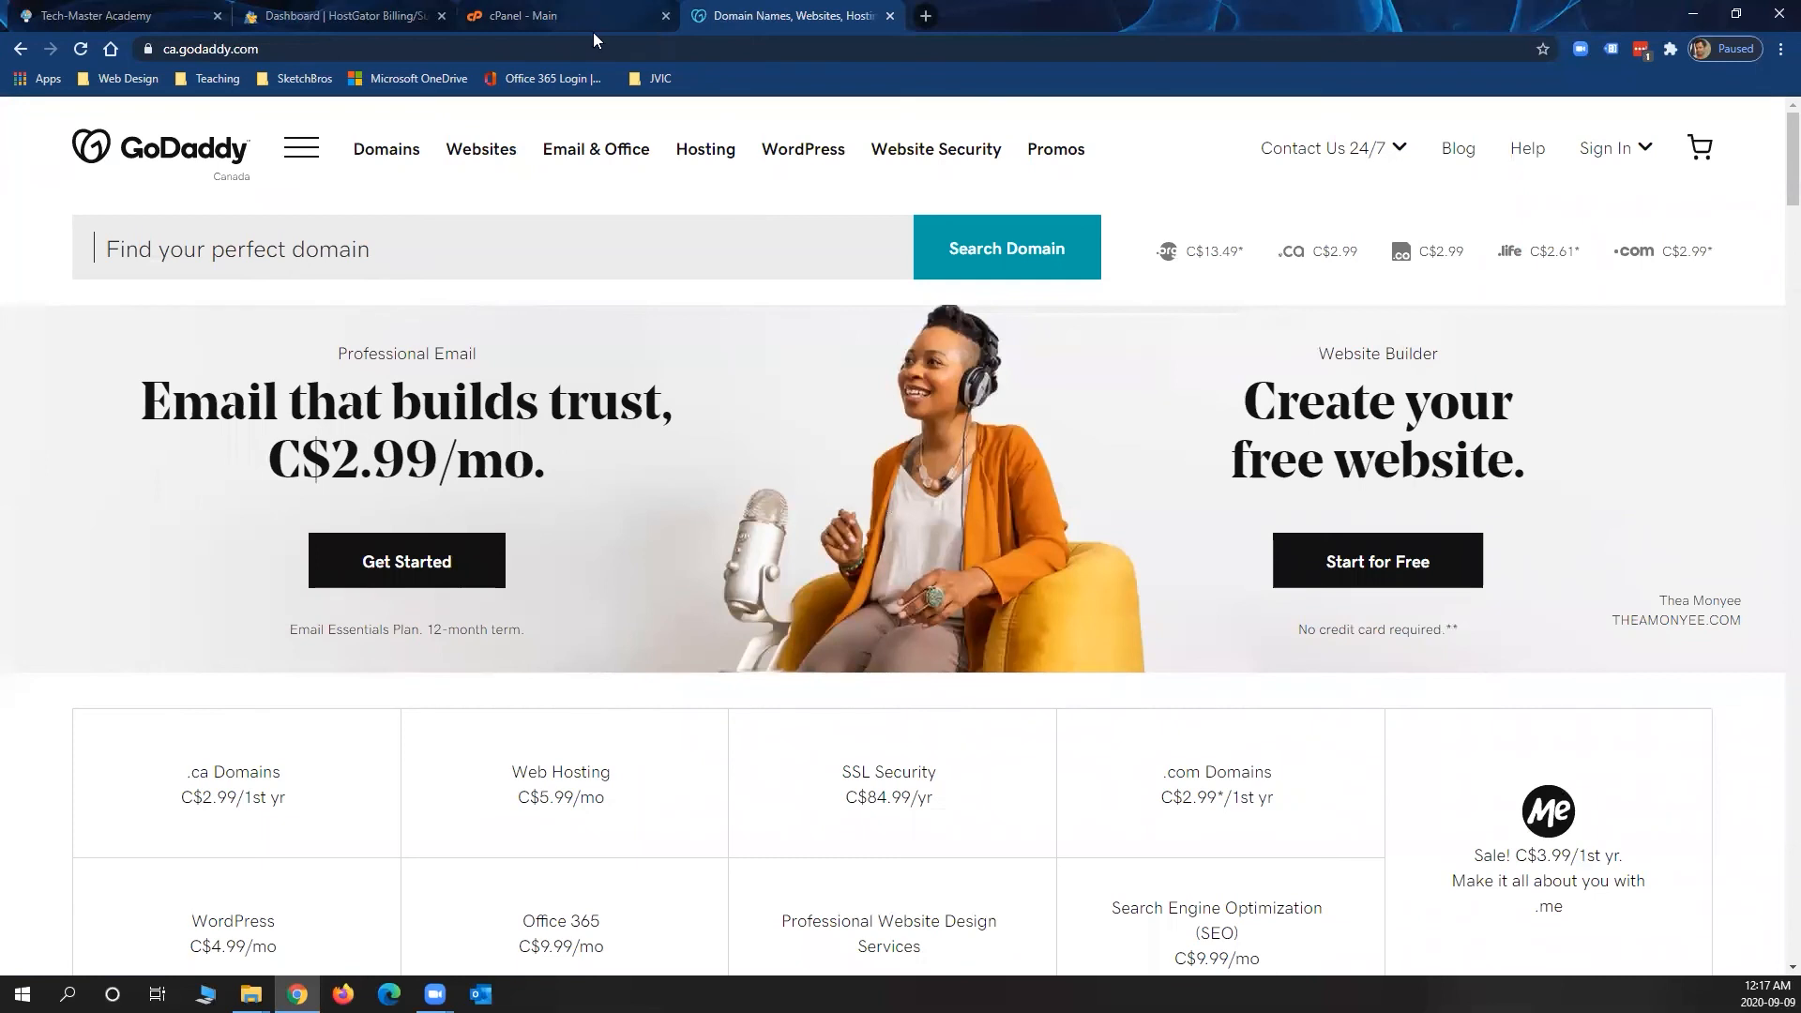
# Open the DNS Checker bookmark (Web Design > Tools > Server and WP) in the GoDaddy tab.
pyautogui.click(572, 40)
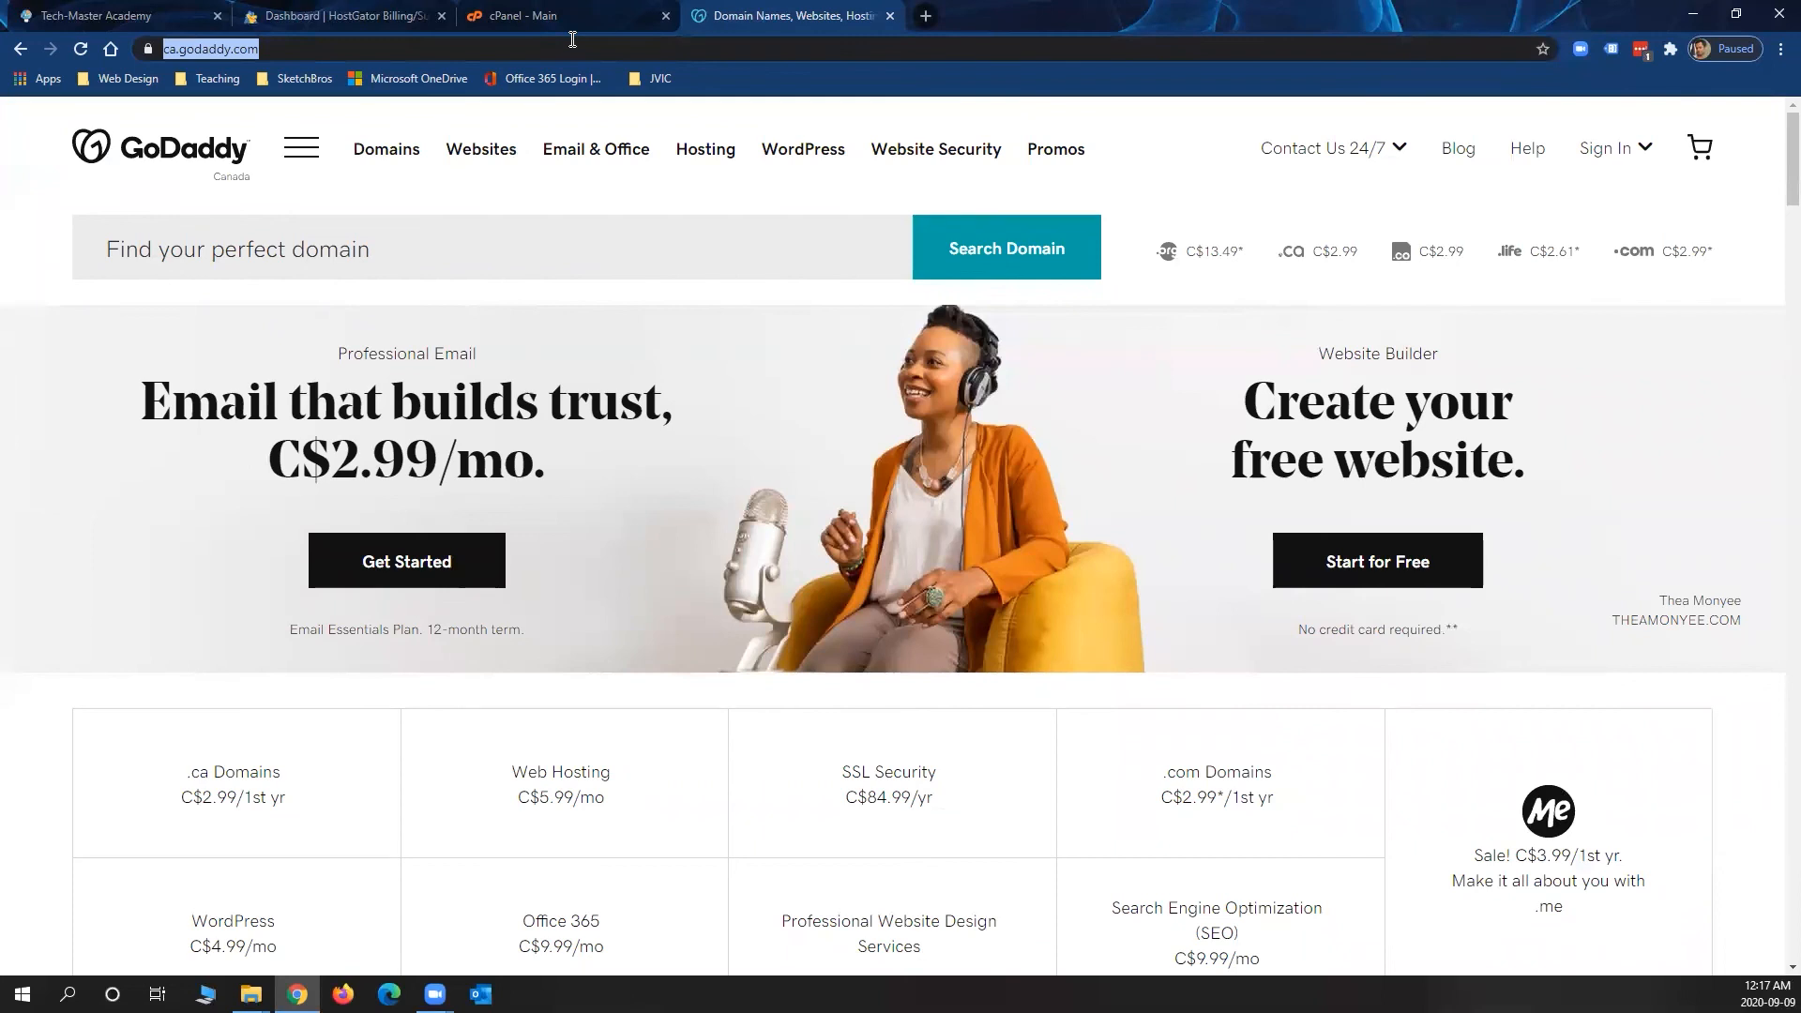
pyautogui.click(324, 19)
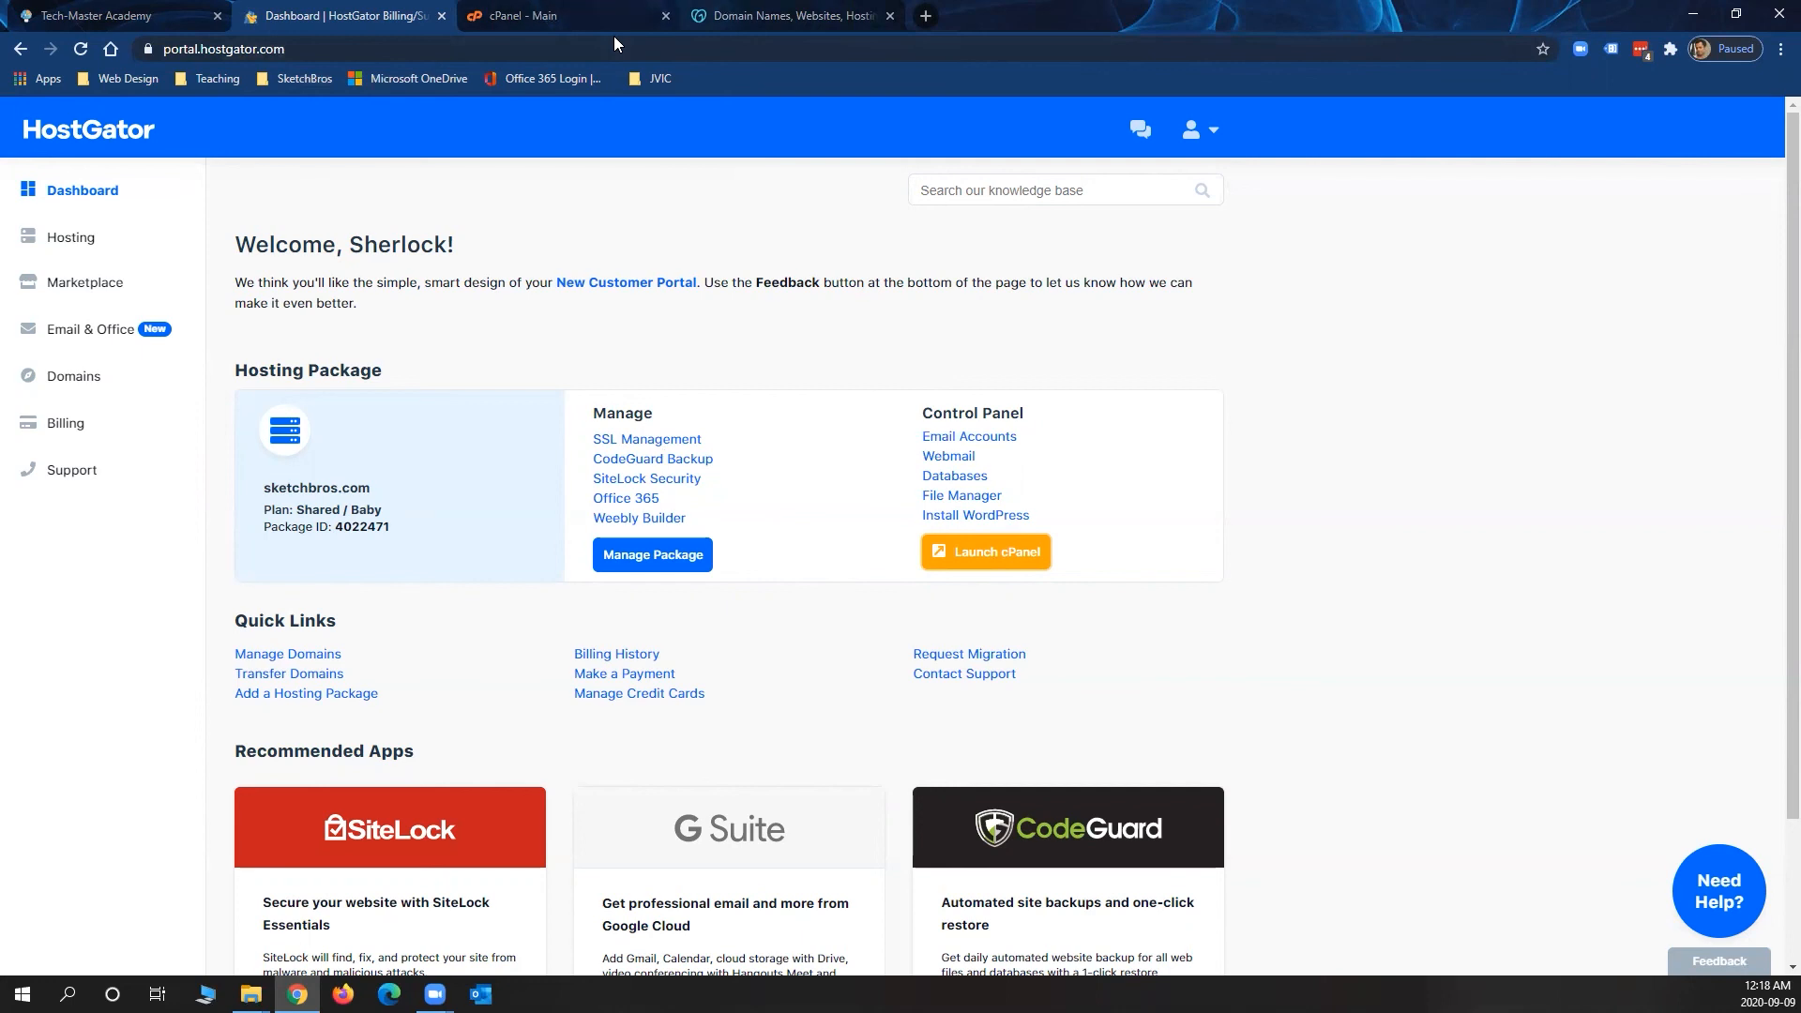
pyautogui.click(783, 15)
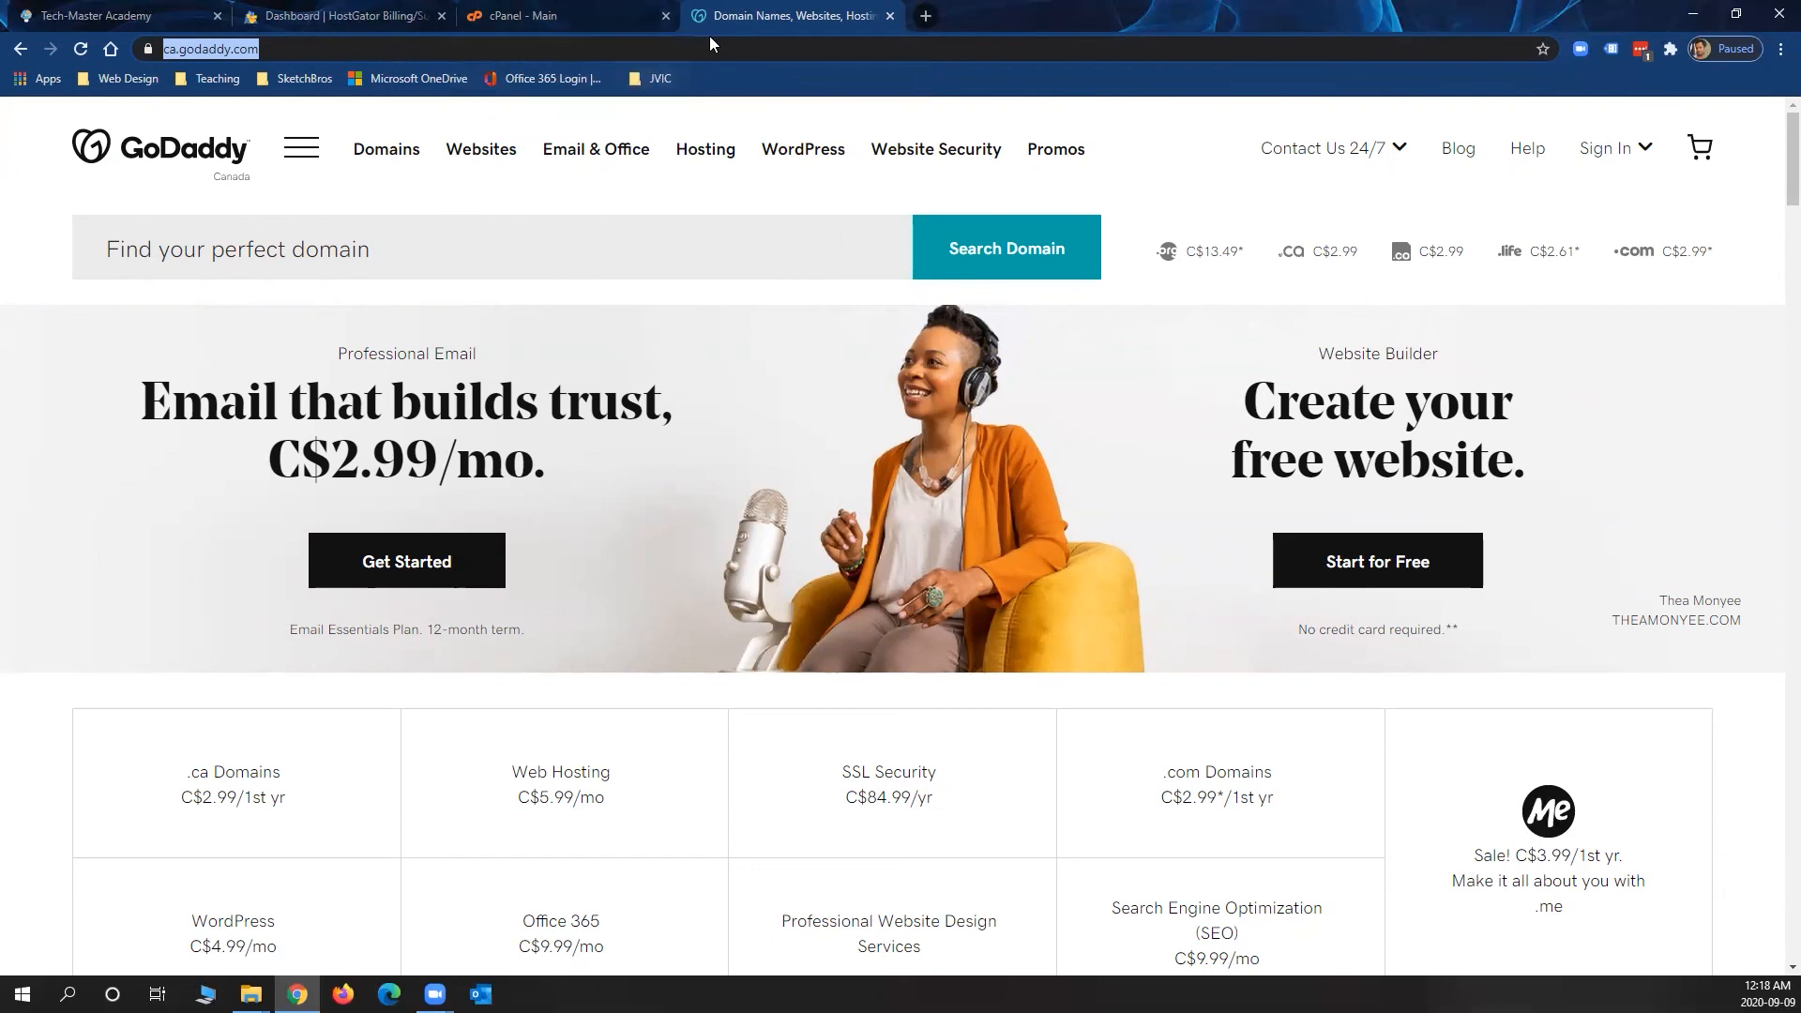
pyautogui.click(126, 79)
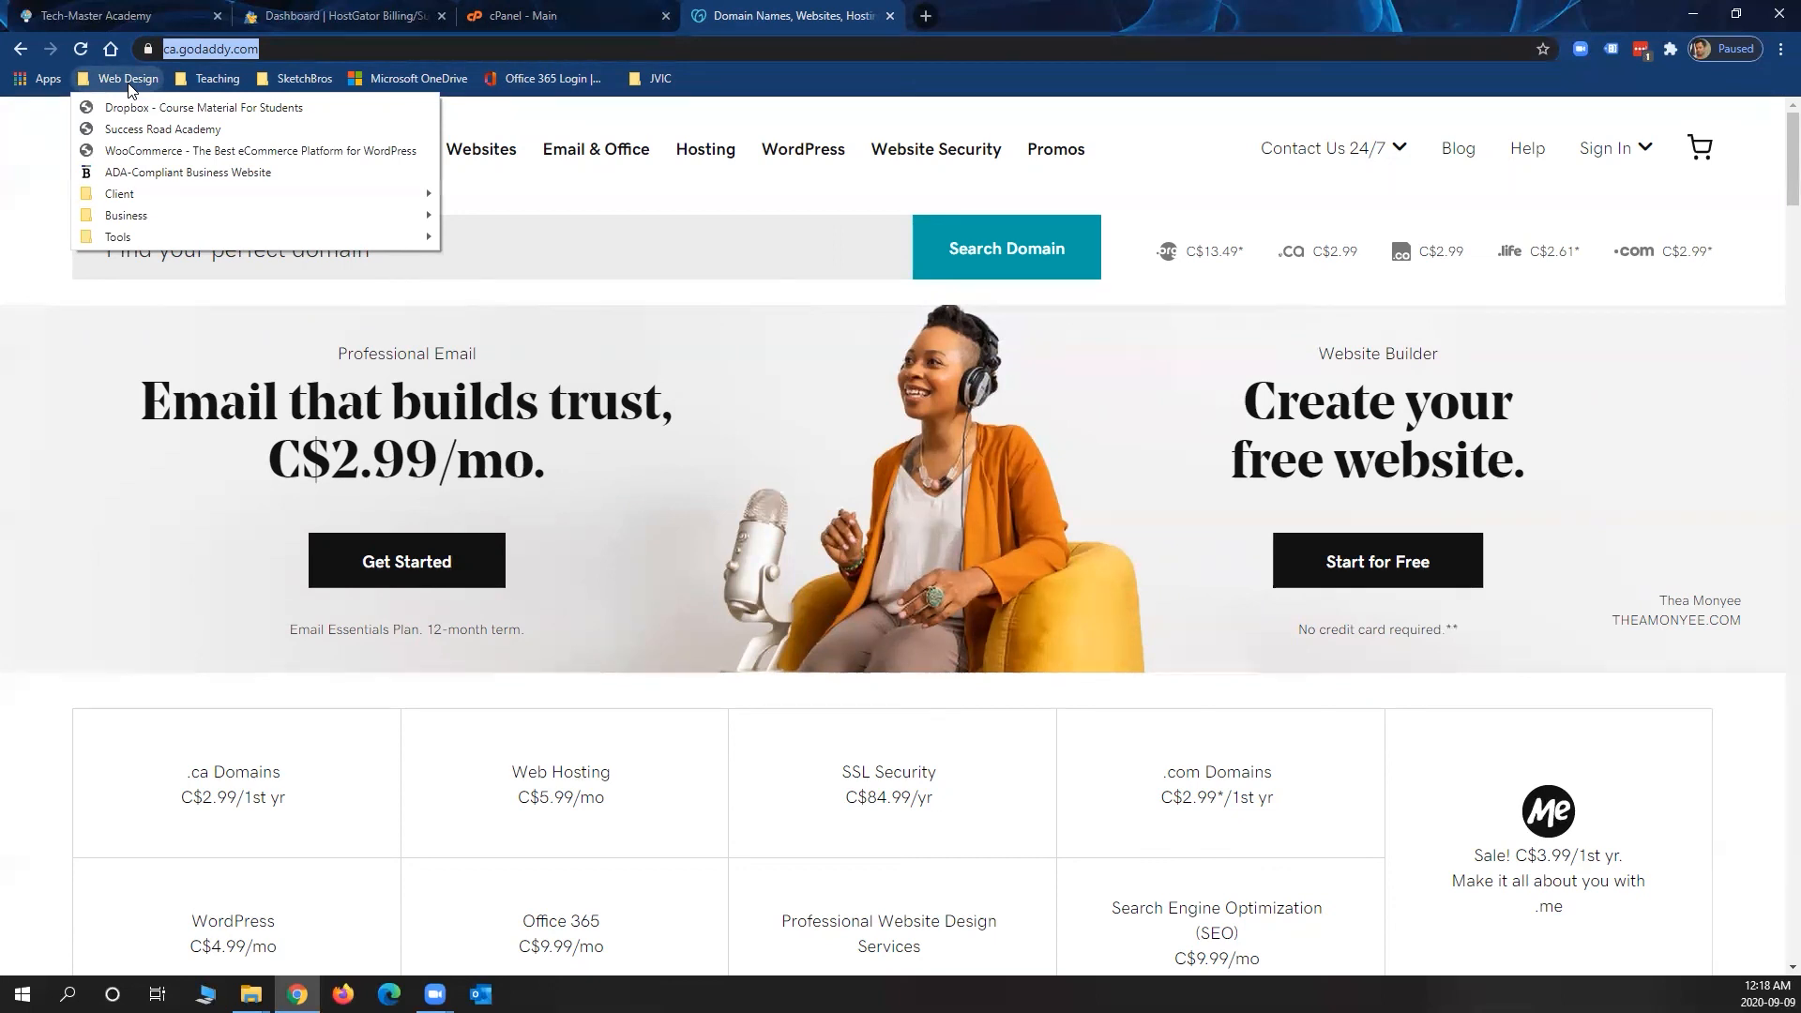
pyautogui.moveTo(373, 233)
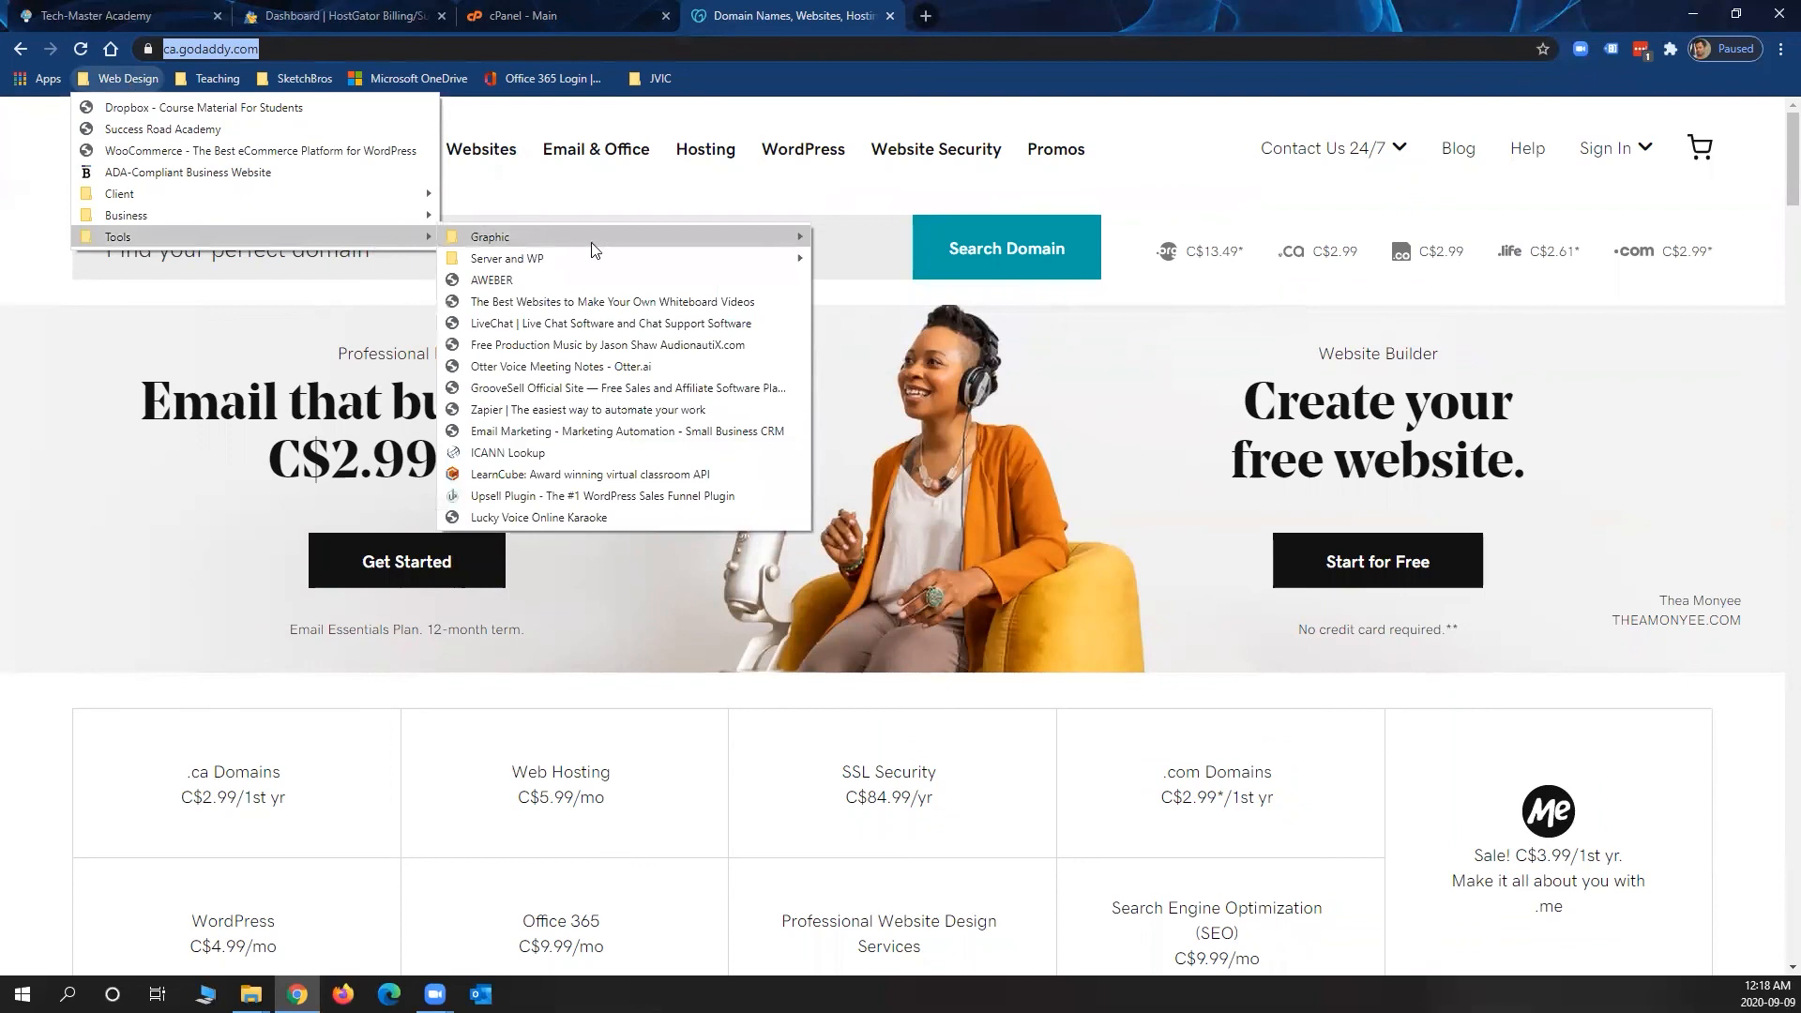
pyautogui.moveTo(790, 252)
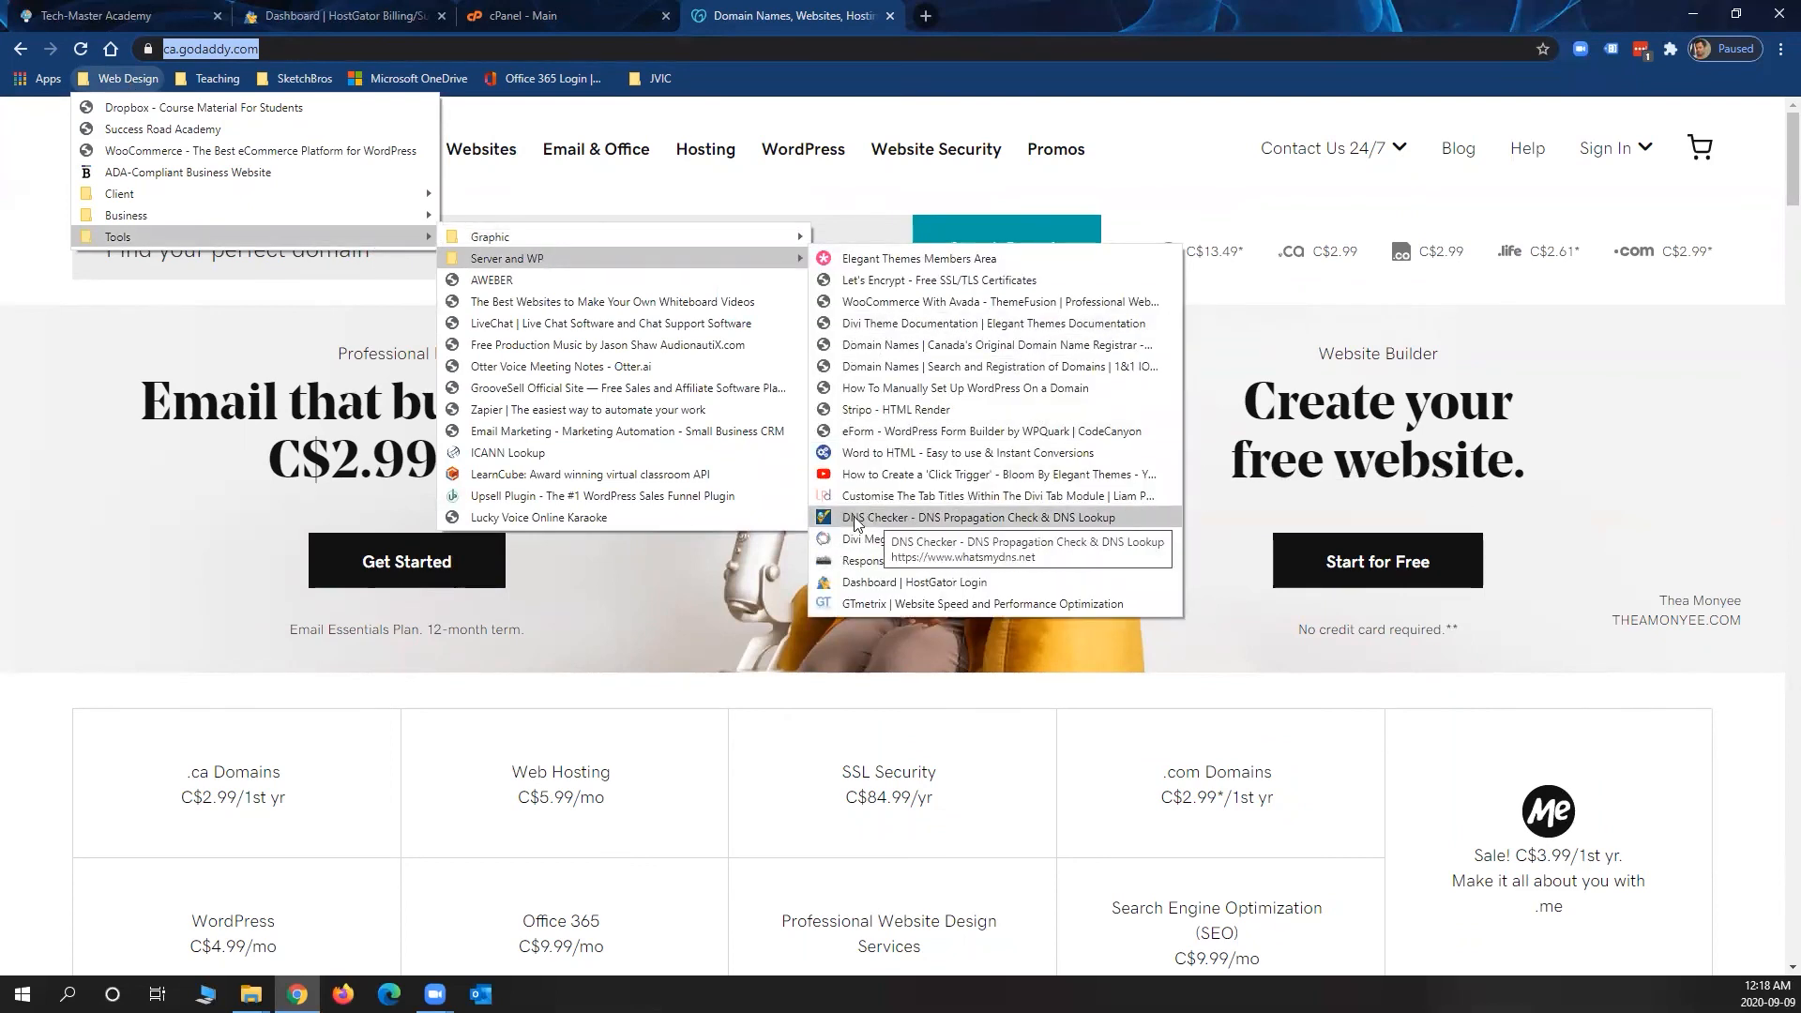
pyautogui.click(893, 520)
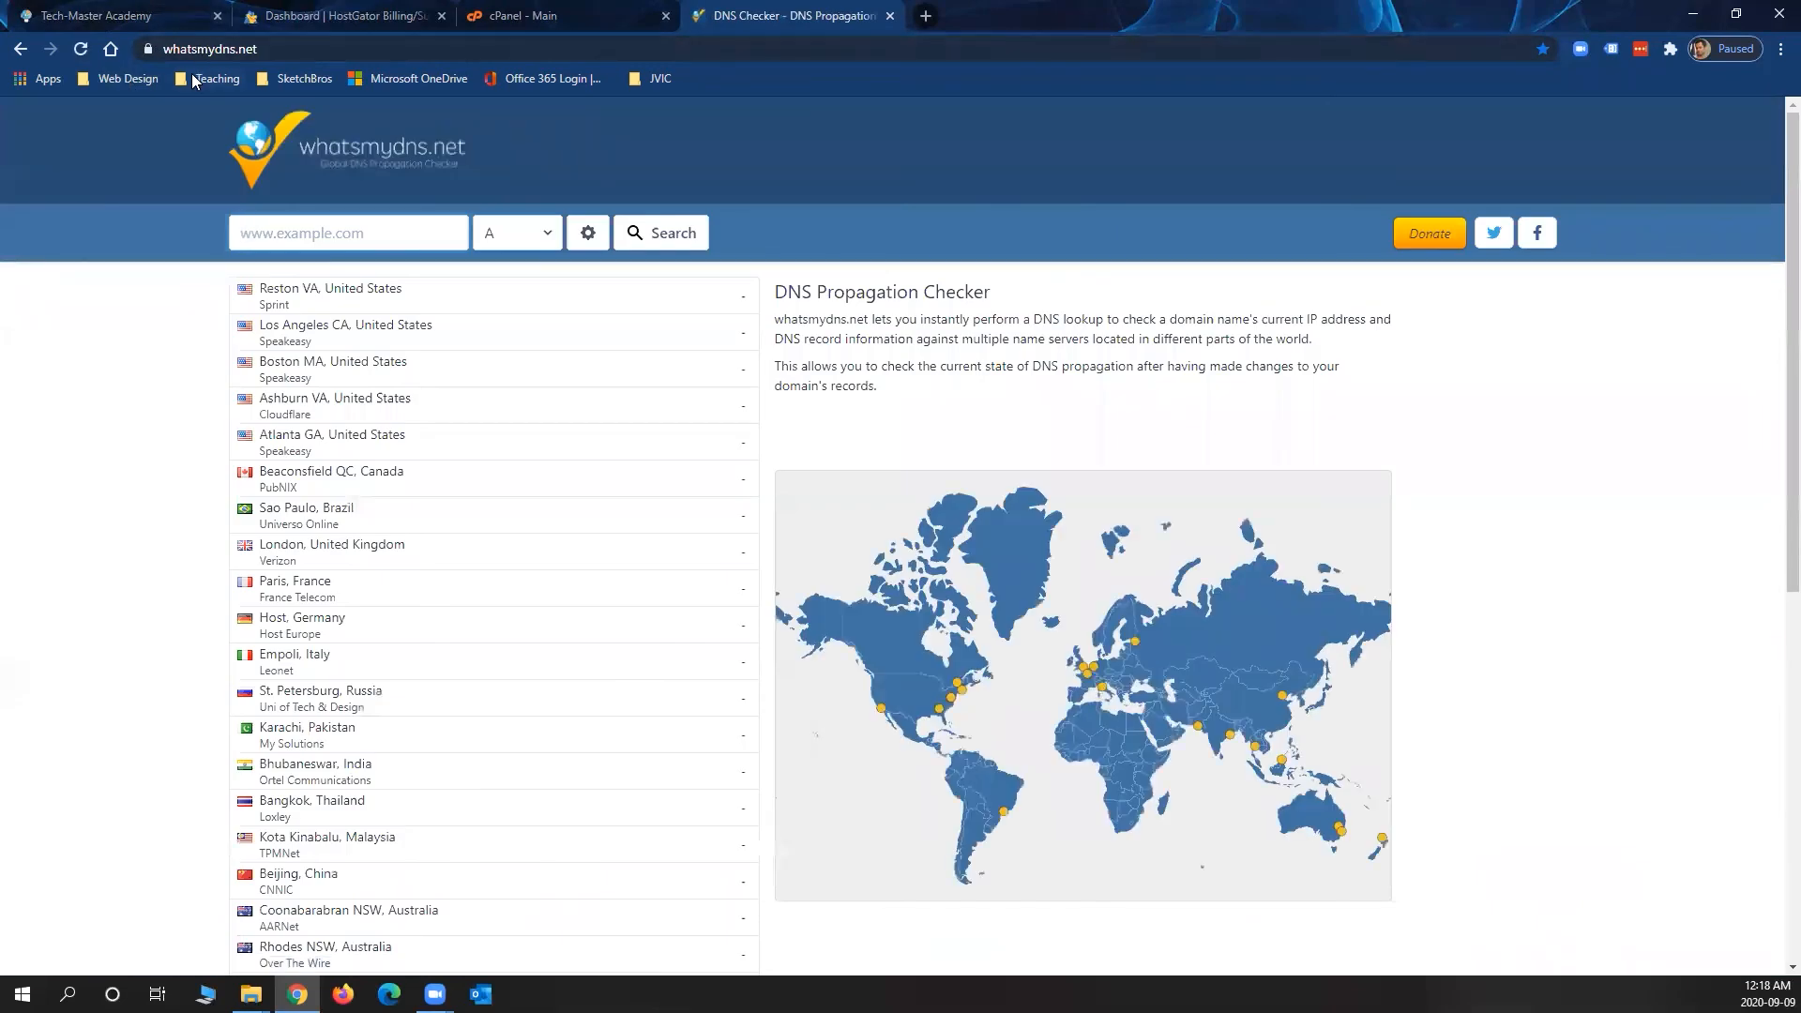
pyautogui.click(320, 239)
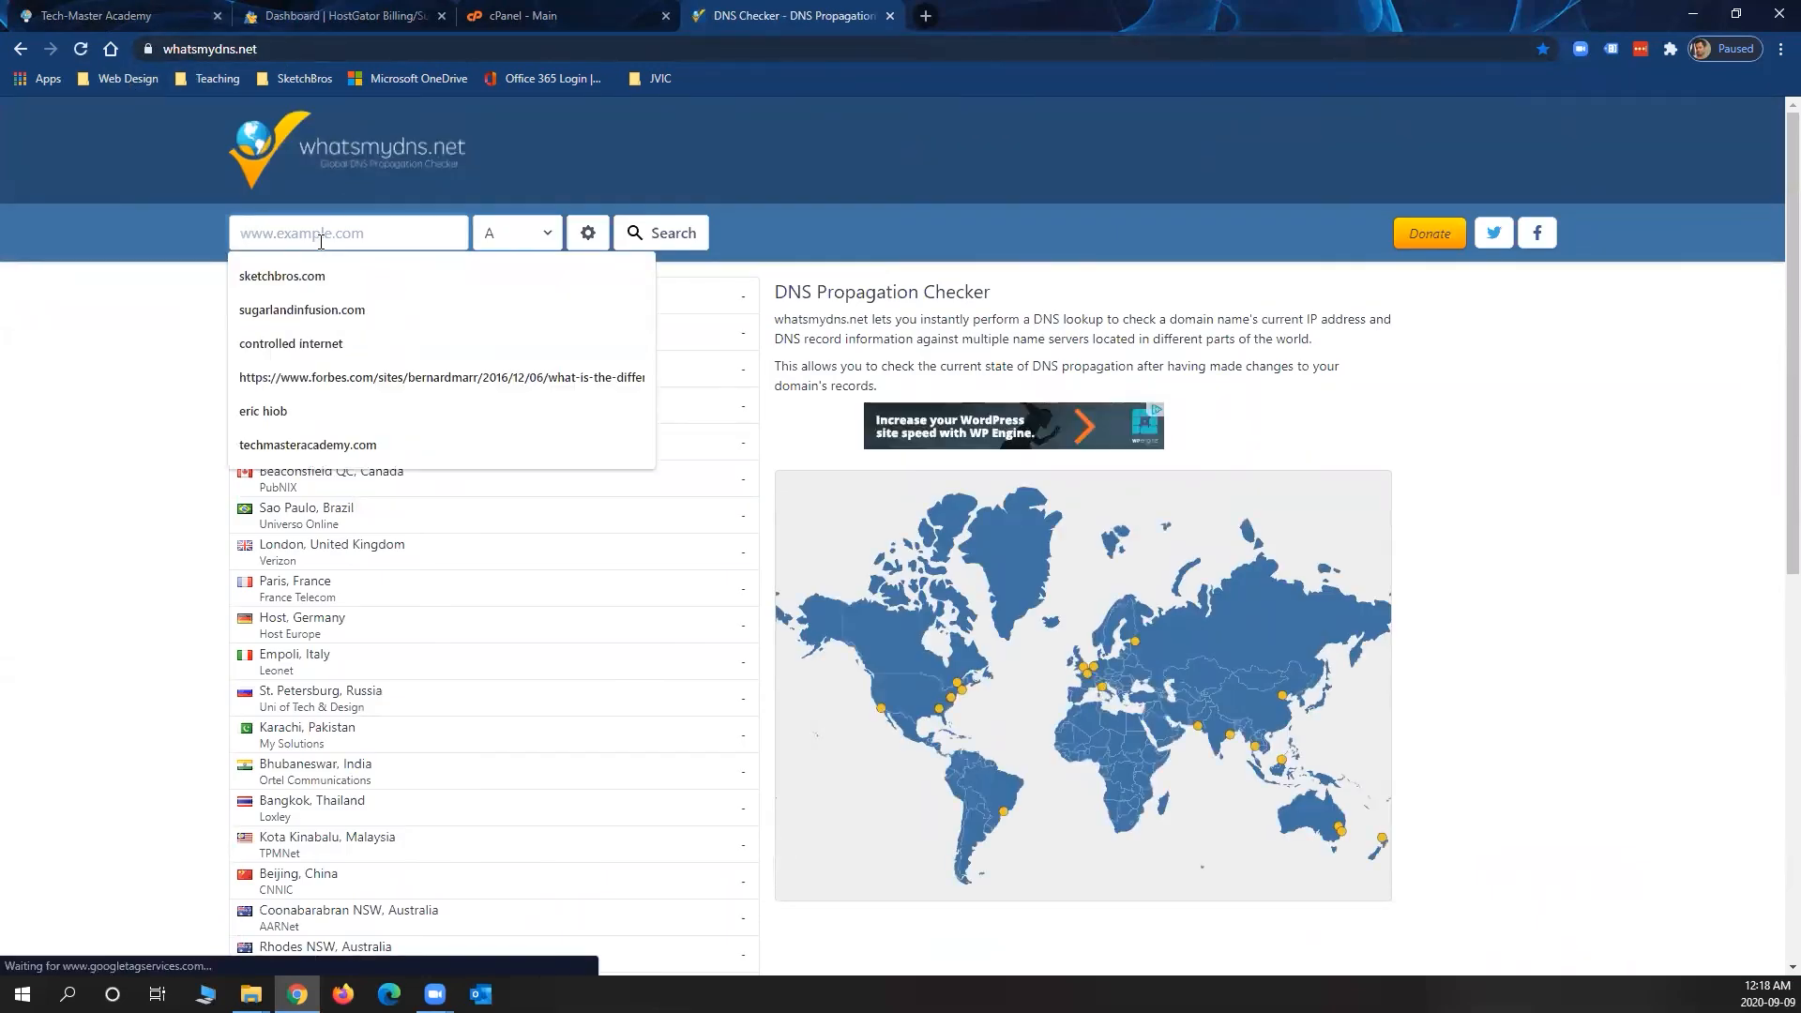
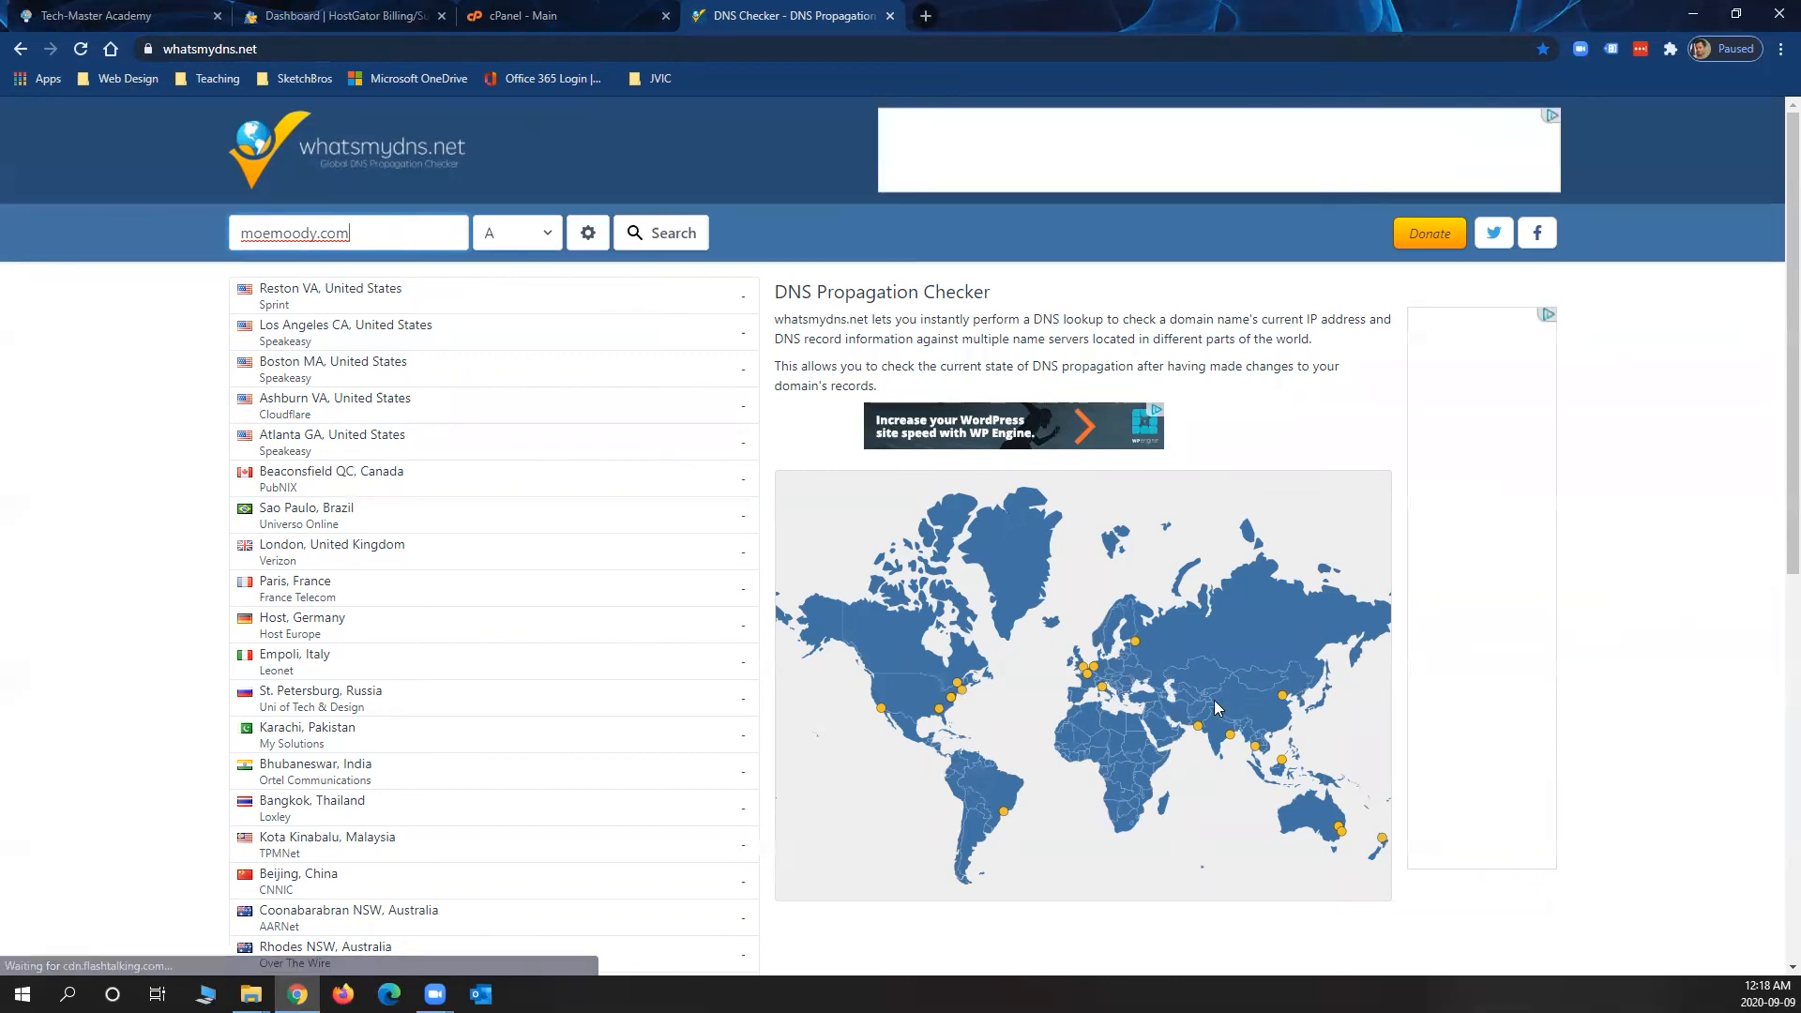
pyautogui.click(641, 229)
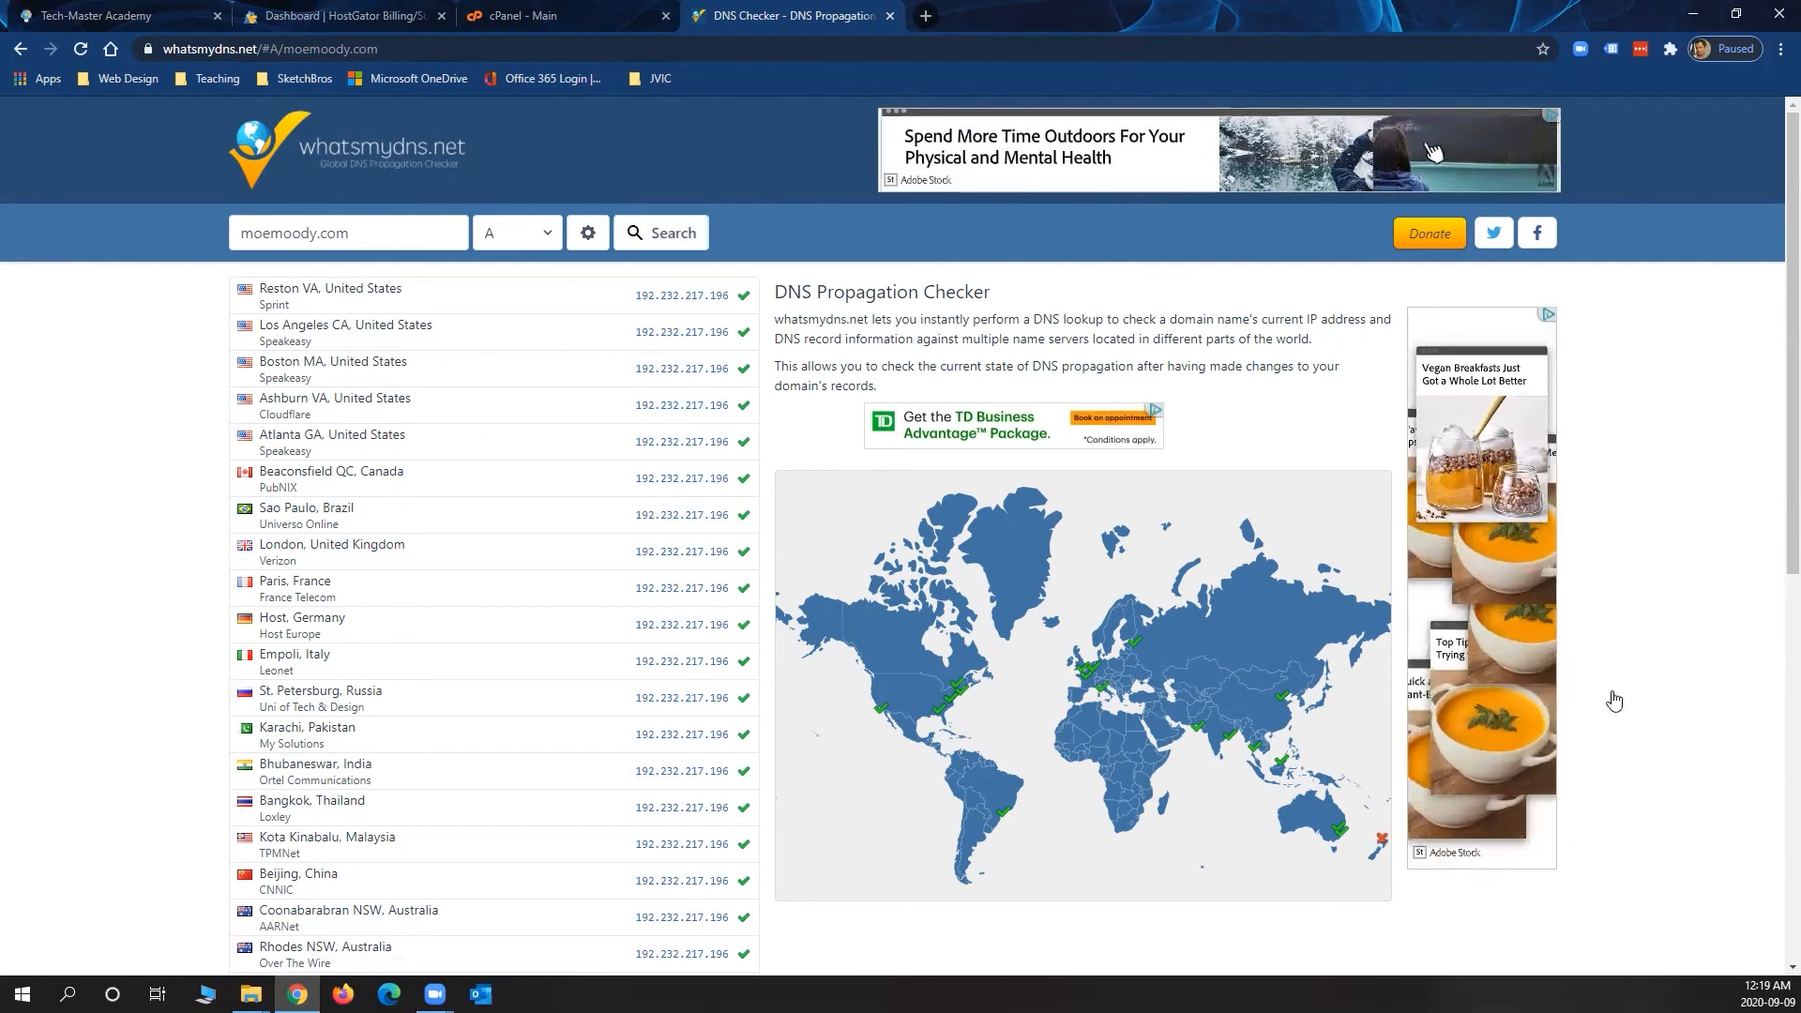
pyautogui.moveTo(1383, 844)
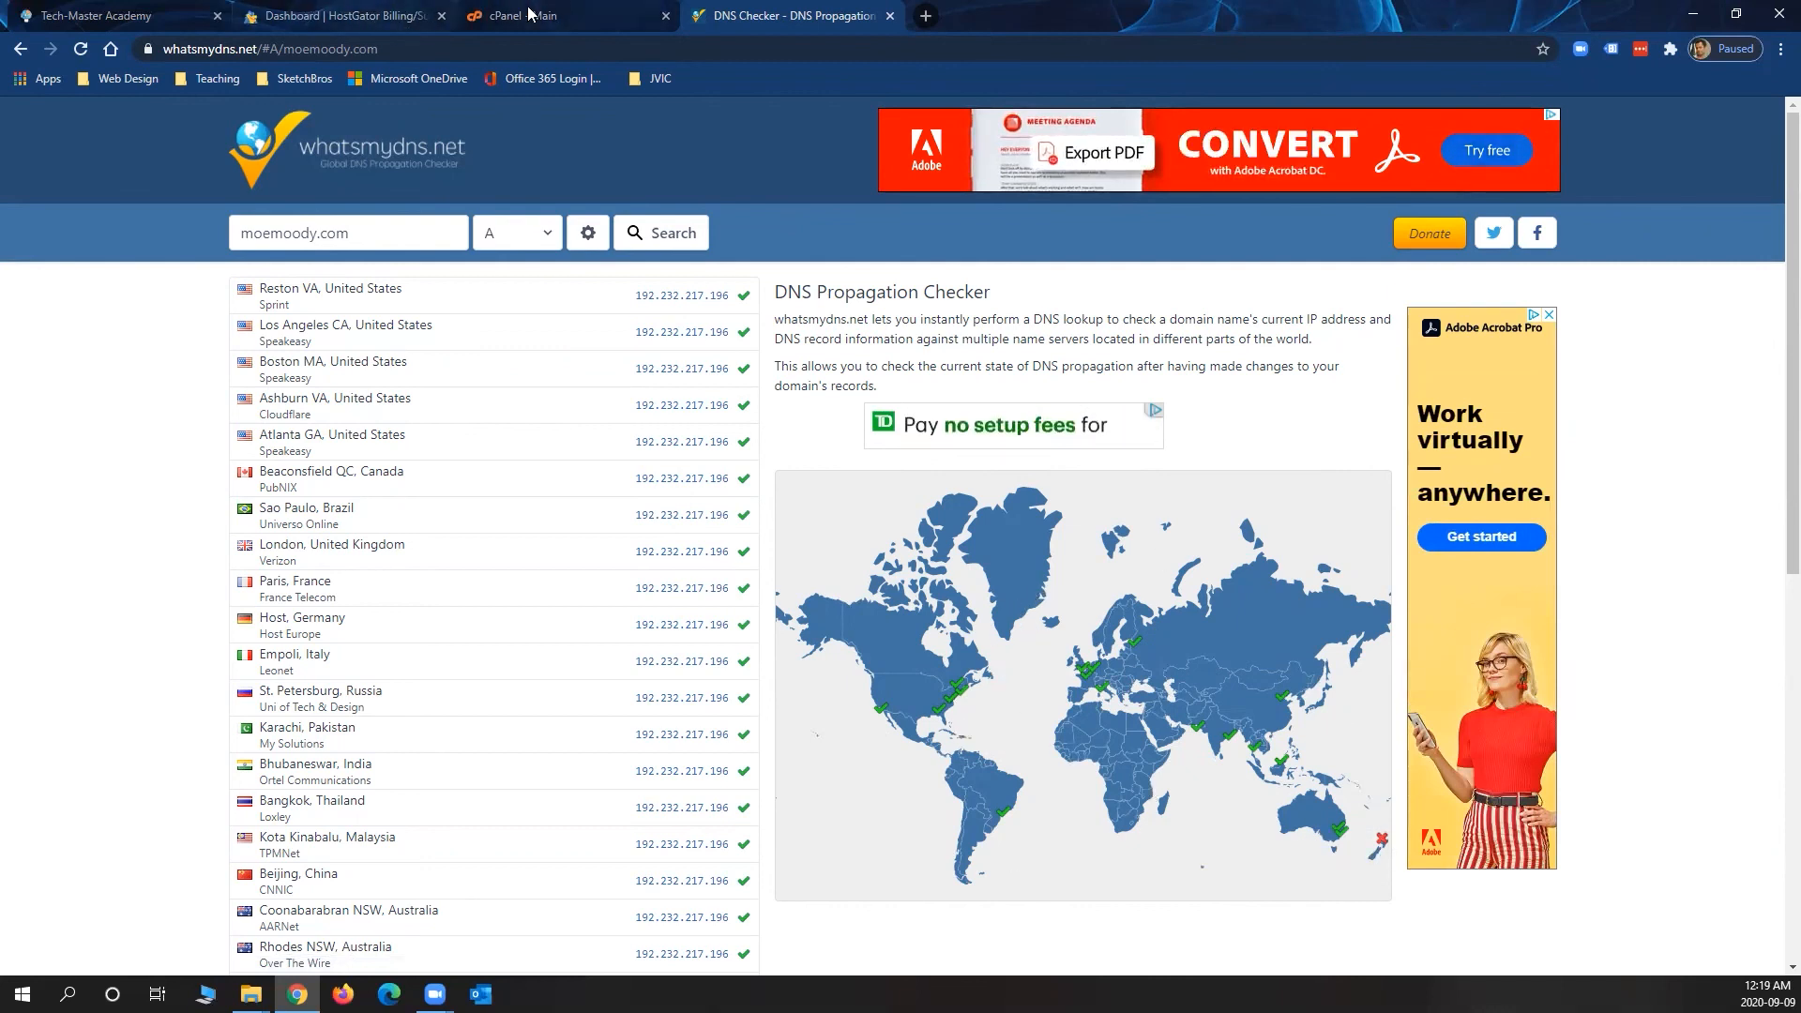
# Switch through the HostGator tab to the Tech-Master Academy site and dismiss its download popup.
pyautogui.click(334, 16)
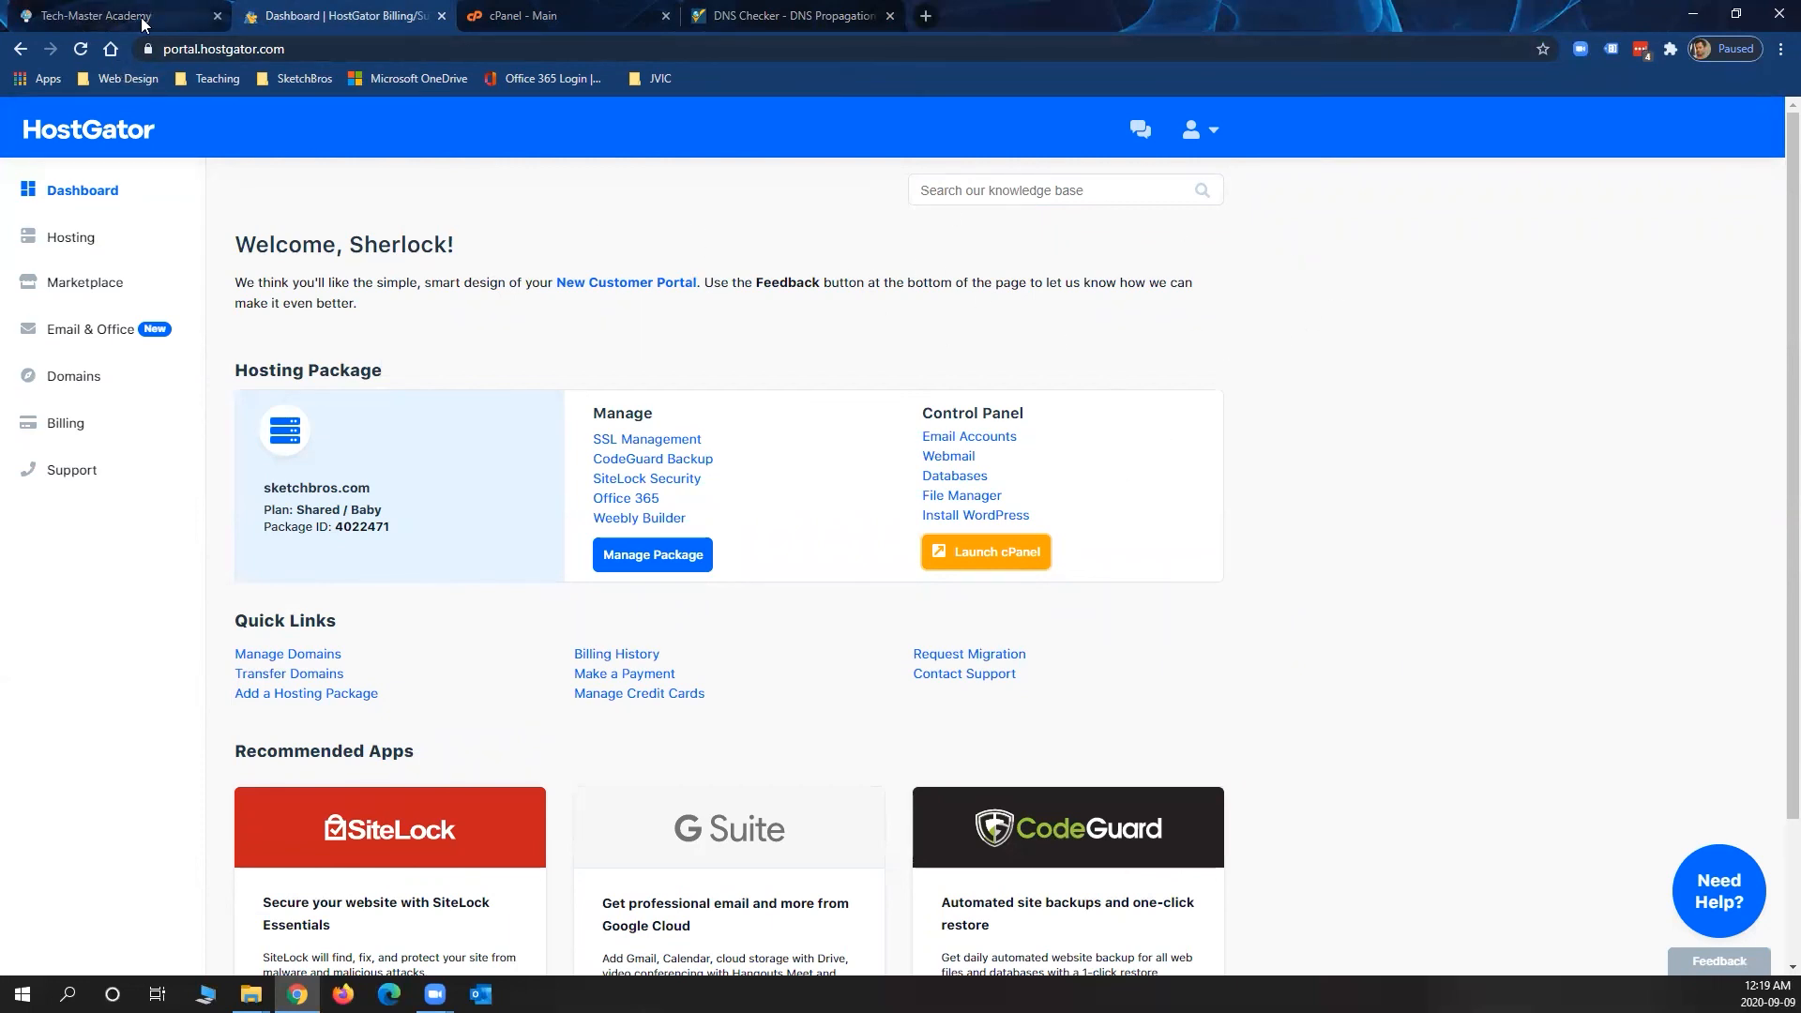
pyautogui.click(167, 23)
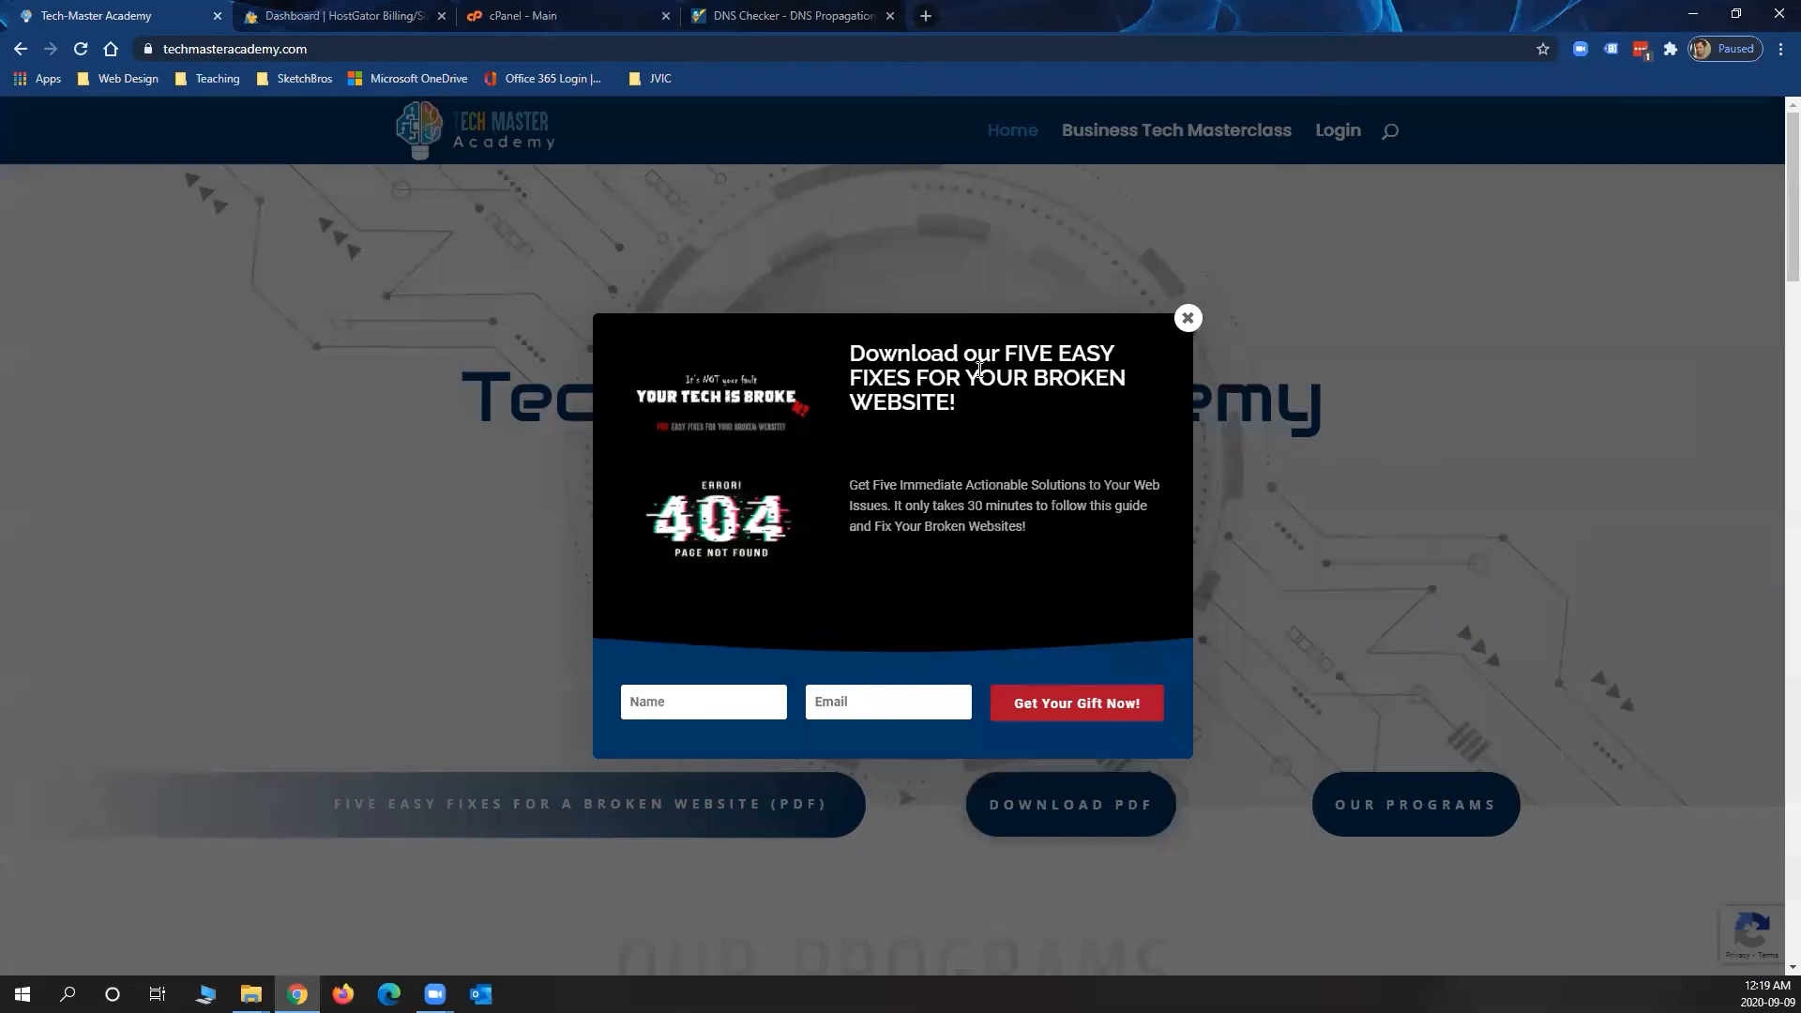
pyautogui.click(1186, 318)
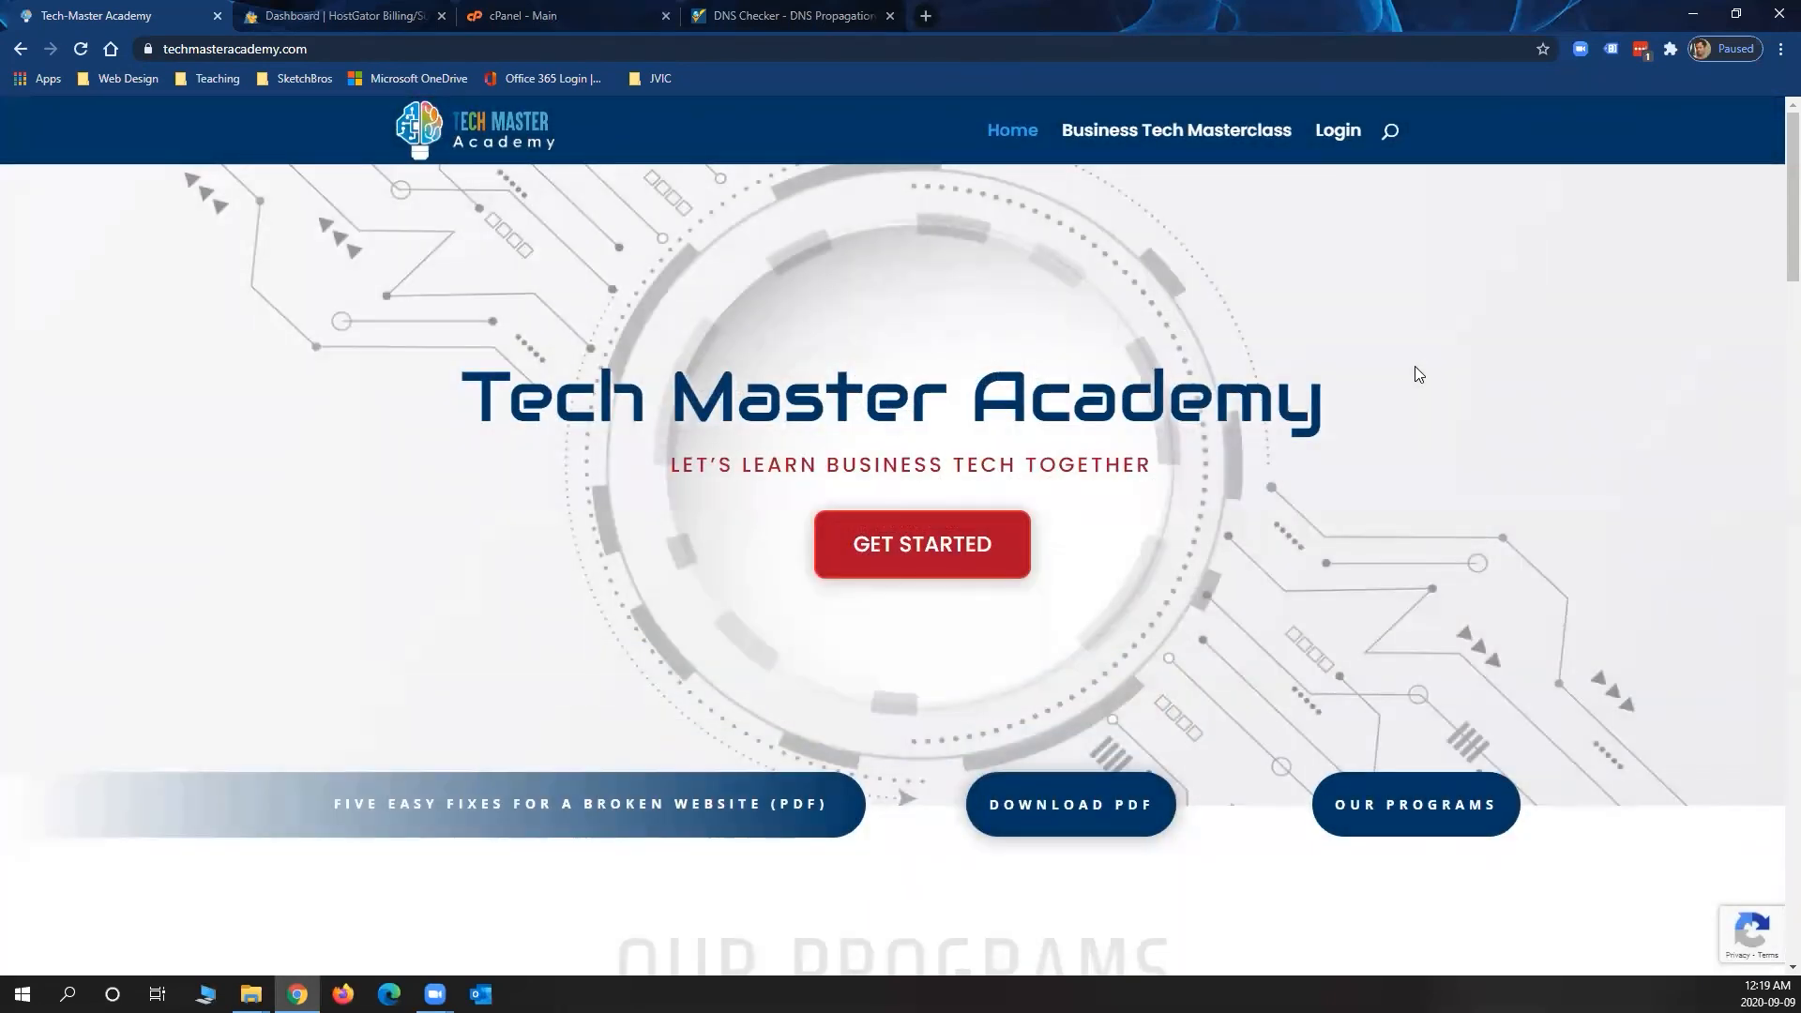